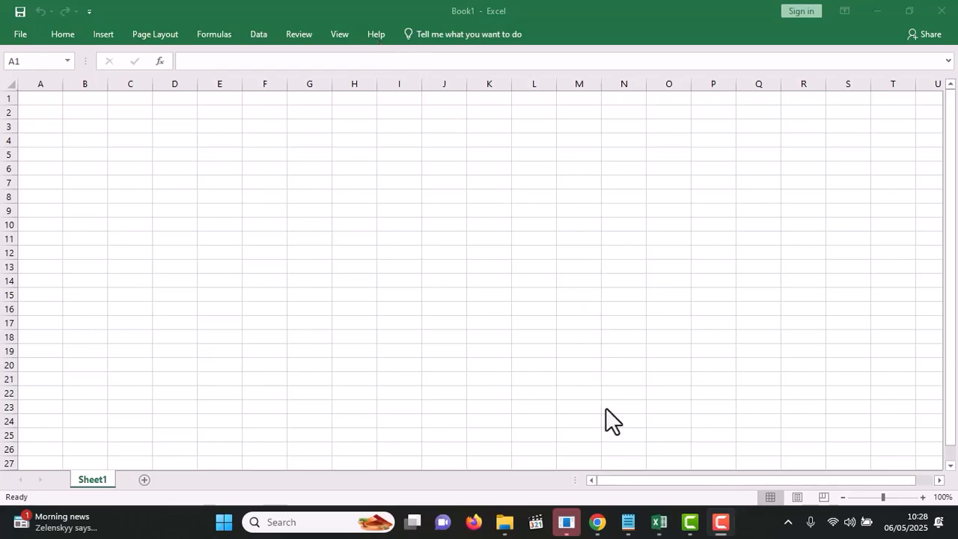
mouse_move(629, 526)
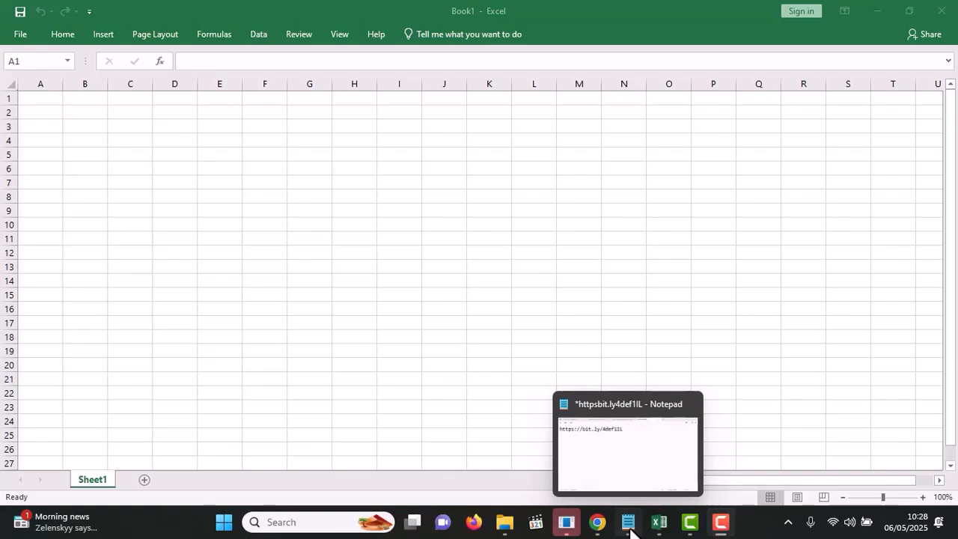
click(613, 447)
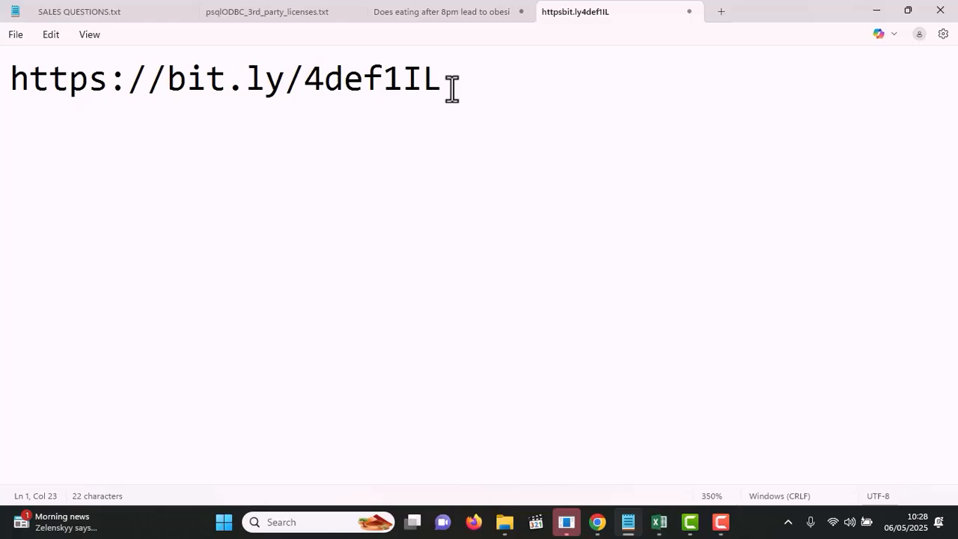
mouse_move(660, 530)
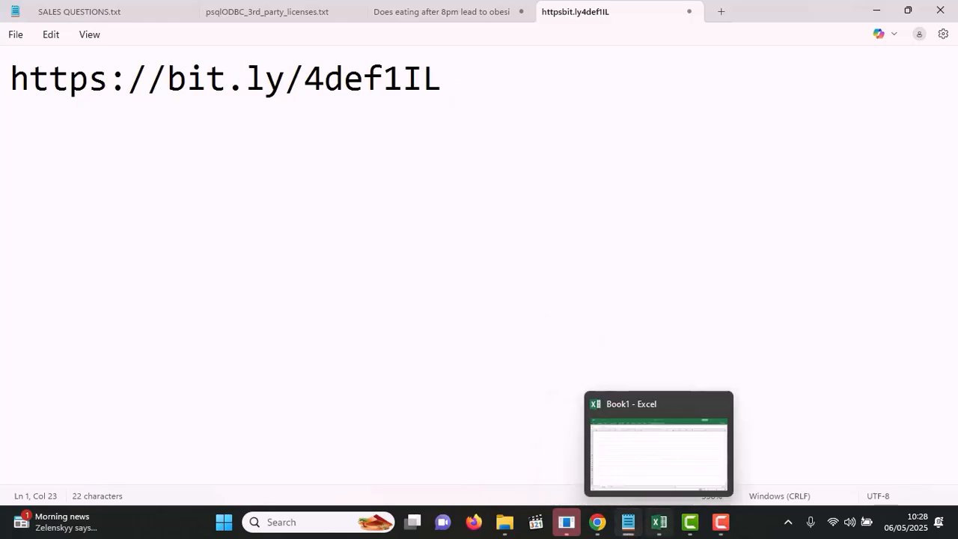
click(650, 468)
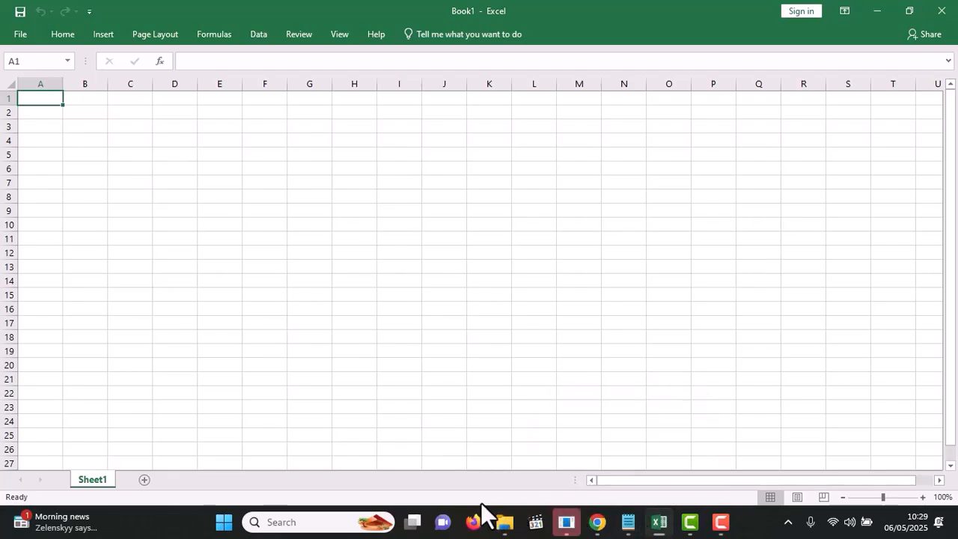
key(F9)
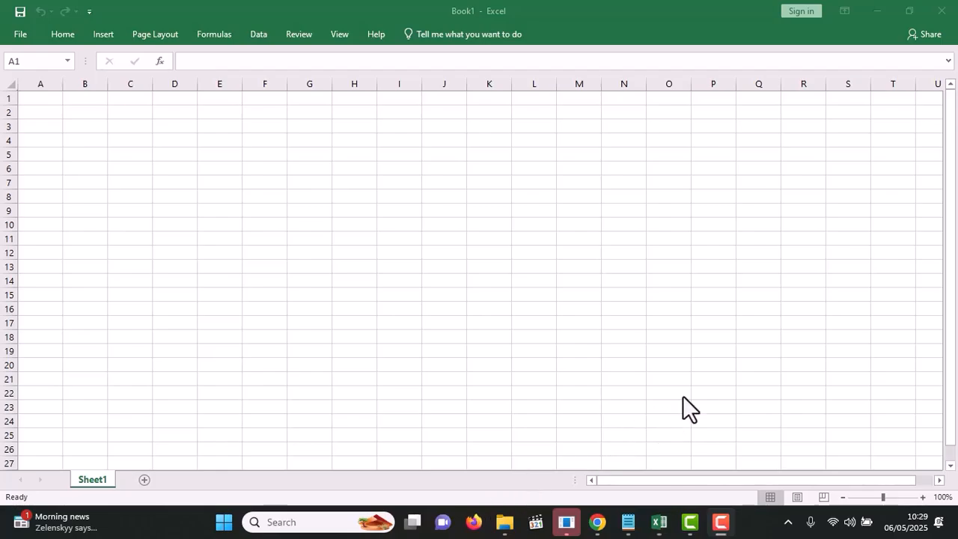
Switch to File Explorer and open the documents folder inside the VIC folder on the Desktop
click(504, 523)
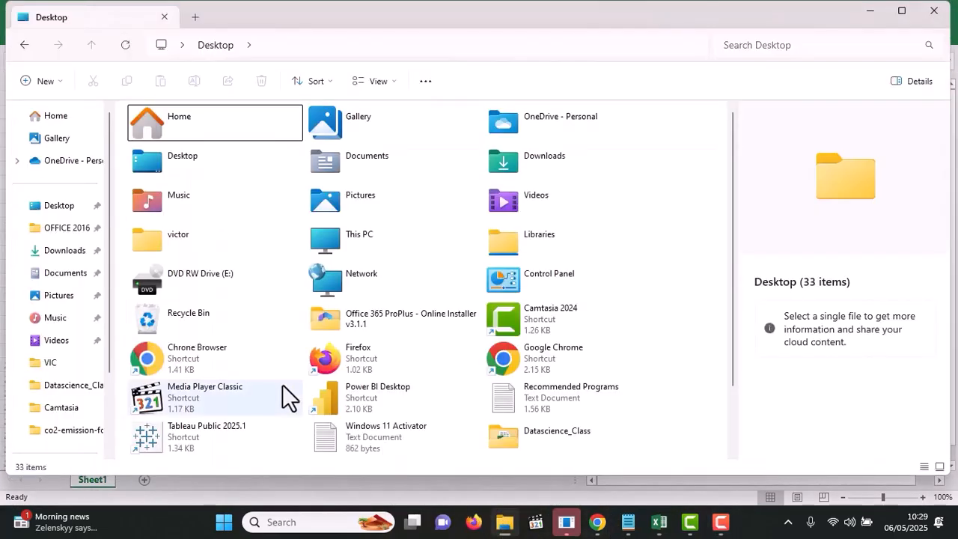
click(67, 209)
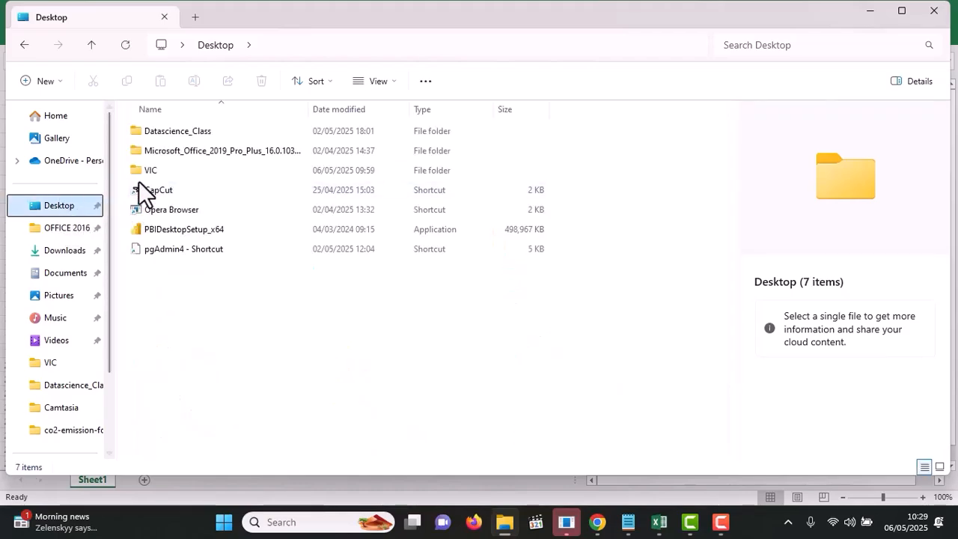
click(154, 171)
double_click(154, 171)
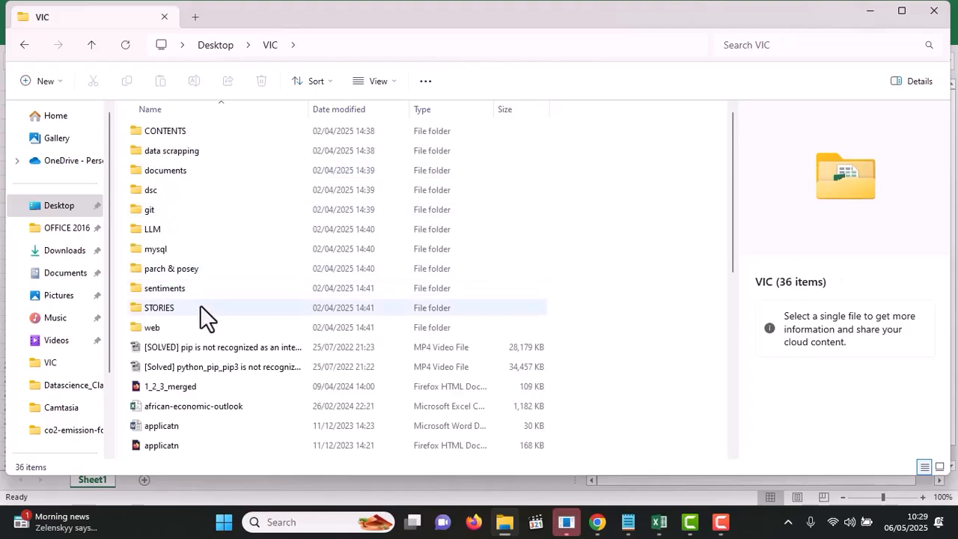
click(178, 172)
double_click(178, 172)
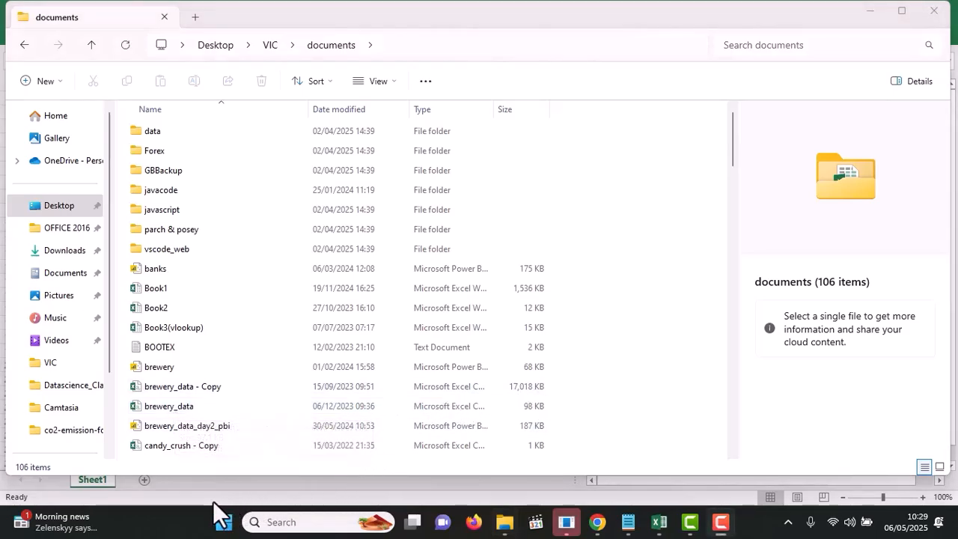
Switch back to the blank Book1 workbook in Excel and look at the data import commands, including From Text/CSV
mouse_move(662, 526)
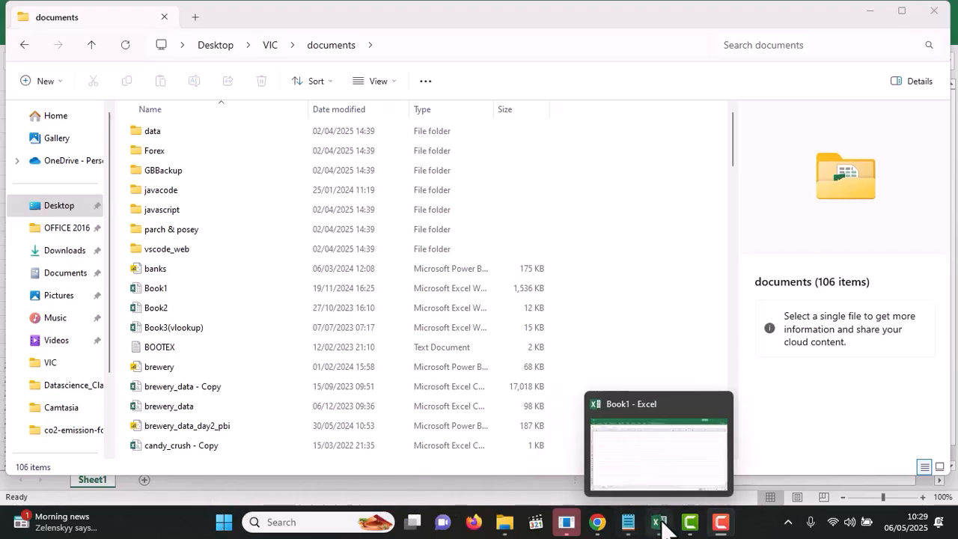
click(627, 430)
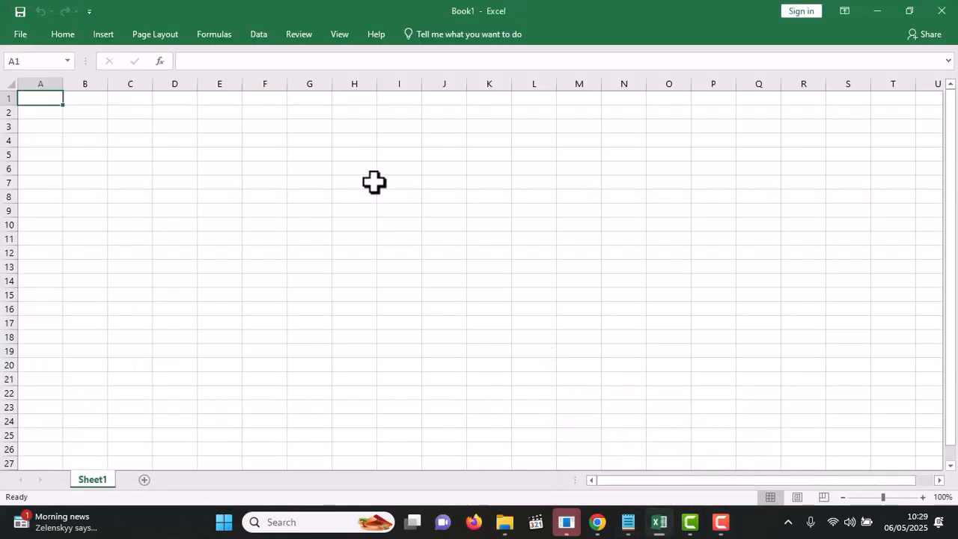
click(259, 34)
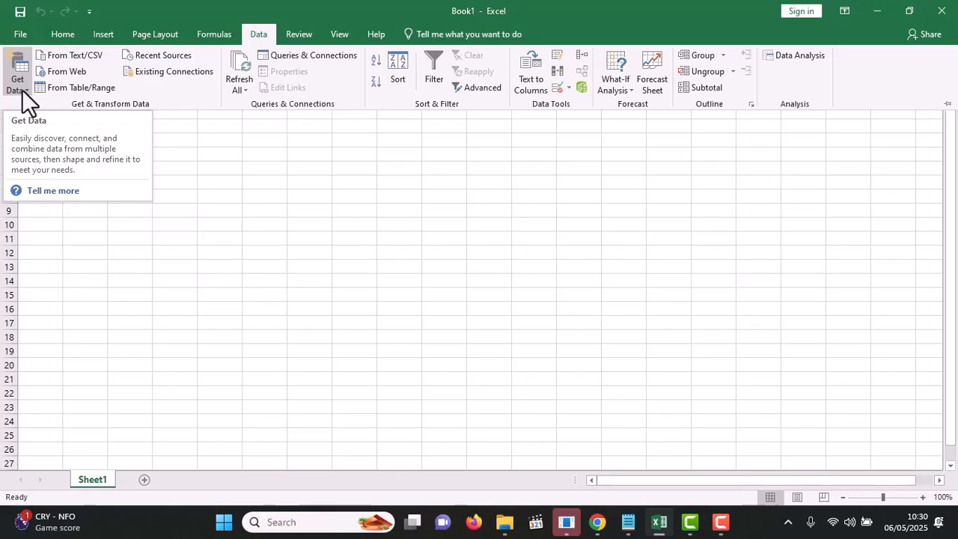
click(71, 54)
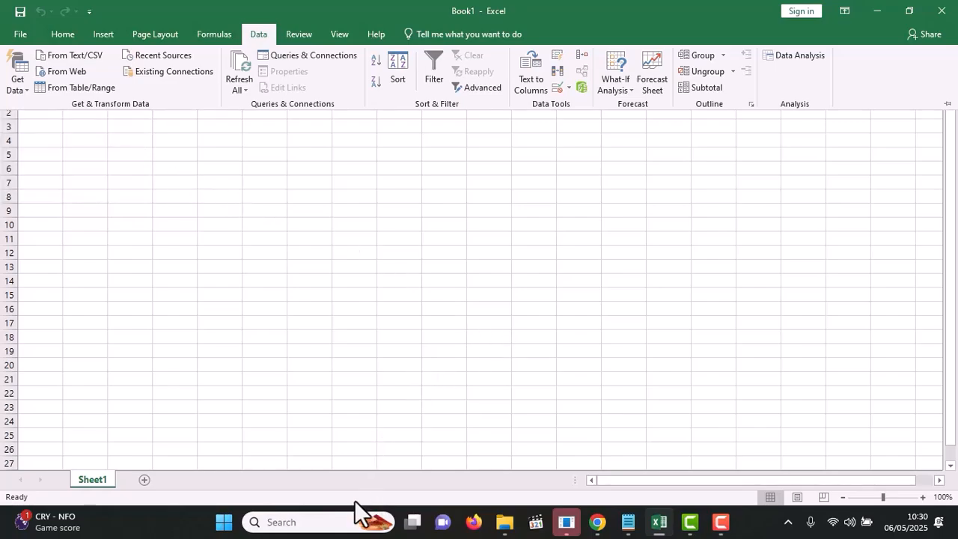
key(F9)
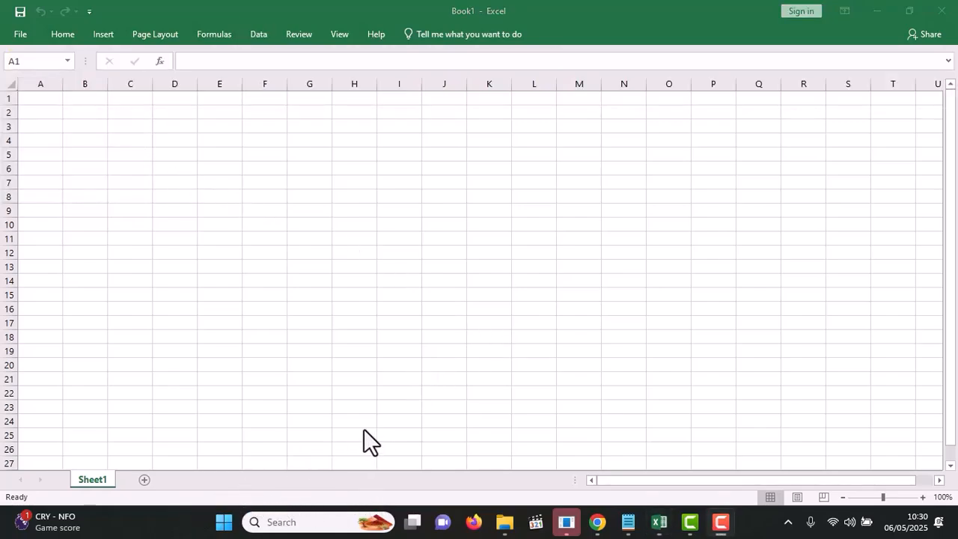
Open the brewery_data CSV file from the documents folder in File Explorer and bring its Excel window to the front
mouse_move(508, 527)
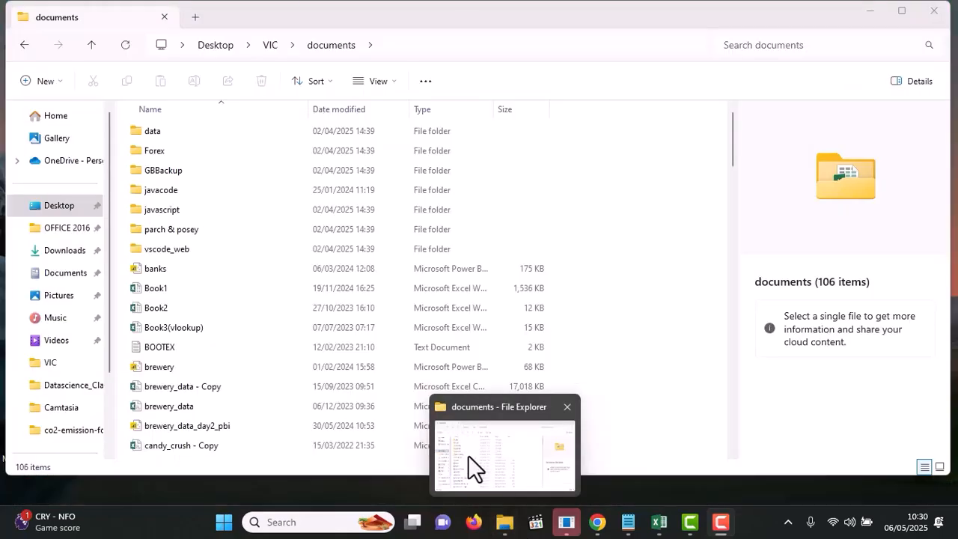
click(468, 457)
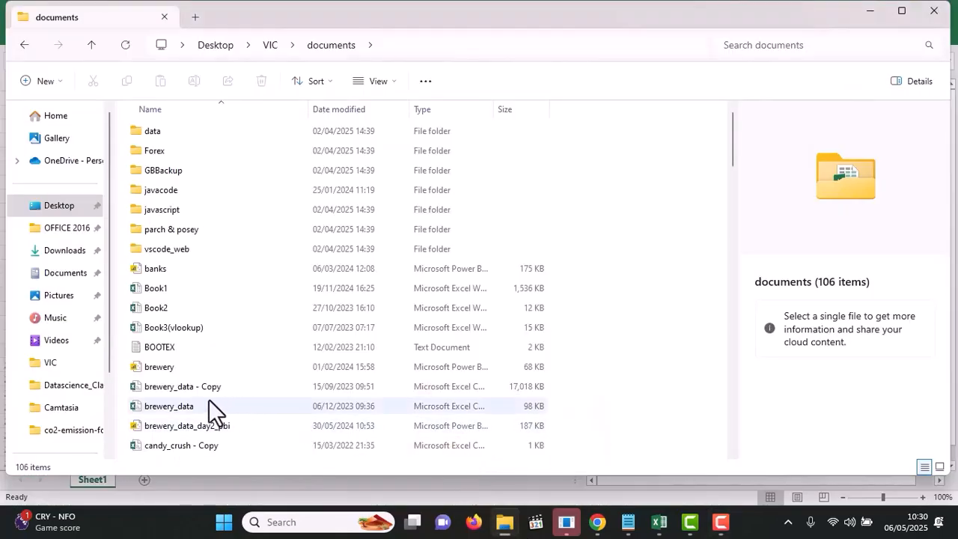
click(188, 404)
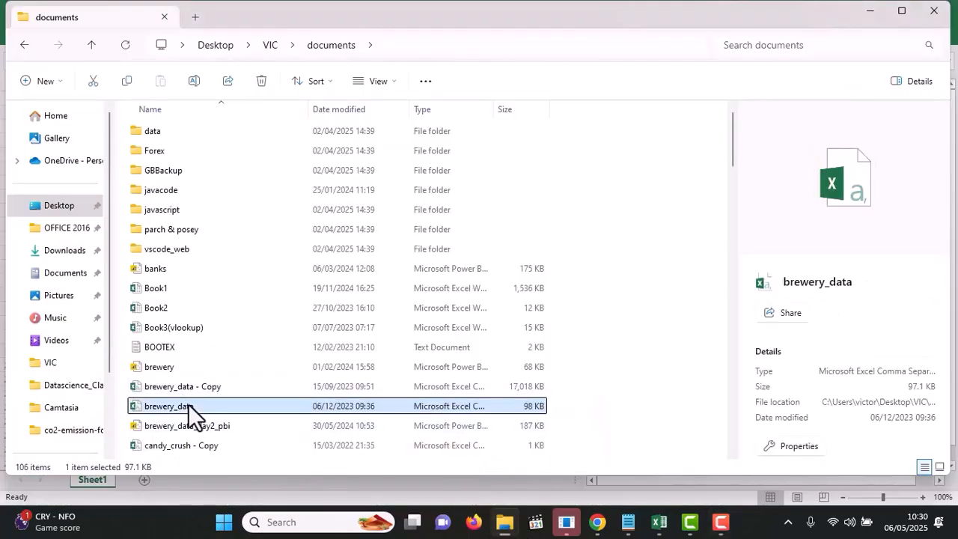
double_click(188, 403)
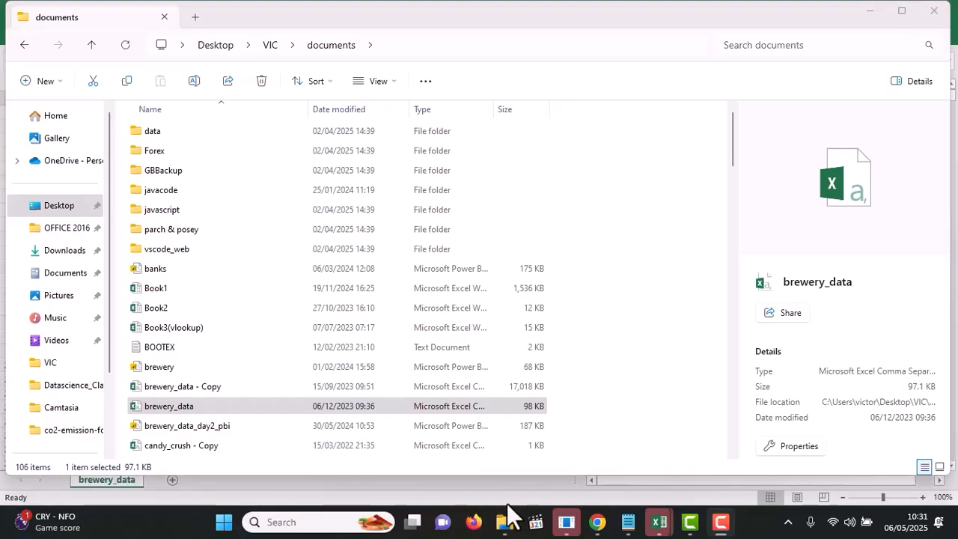
mouse_move(659, 522)
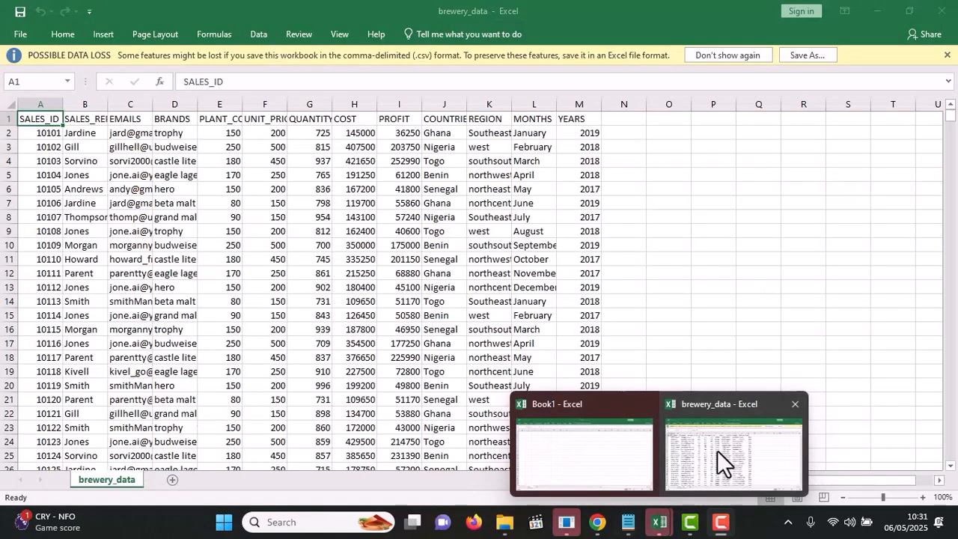
click(717, 451)
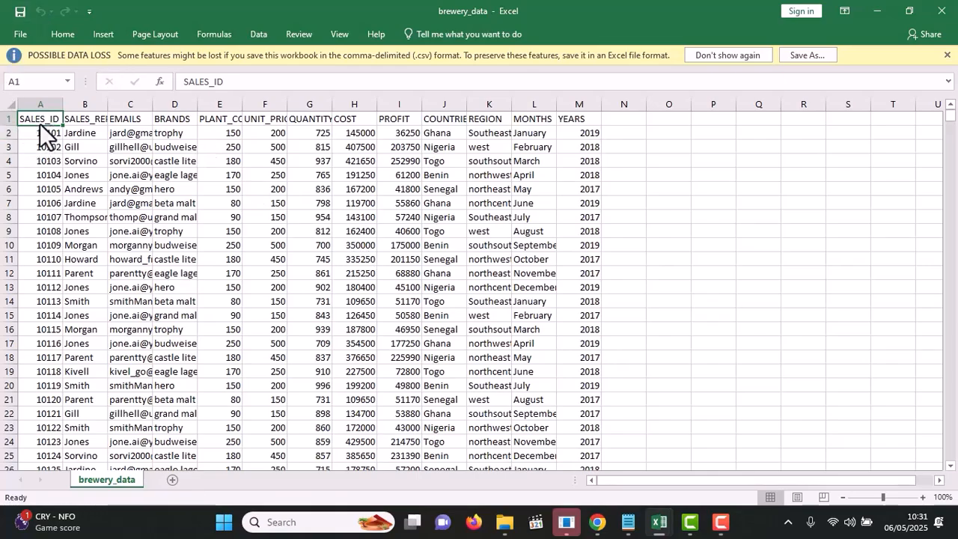
Copy the entire brewery_data table, headers included, and paste it into Sheet1 of Book1 starting at cell A1
key(ctrl+shift+Right)
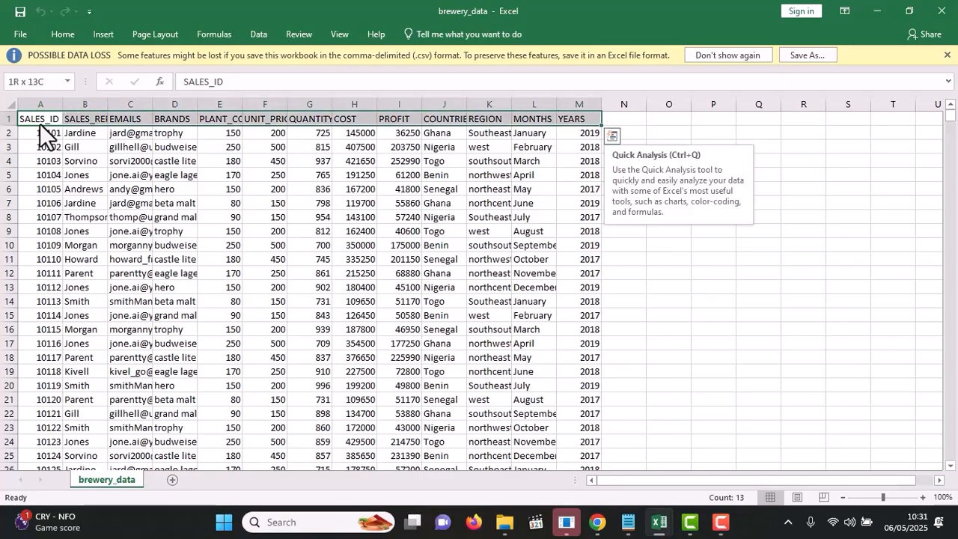
key(ctrl+shift+Down)
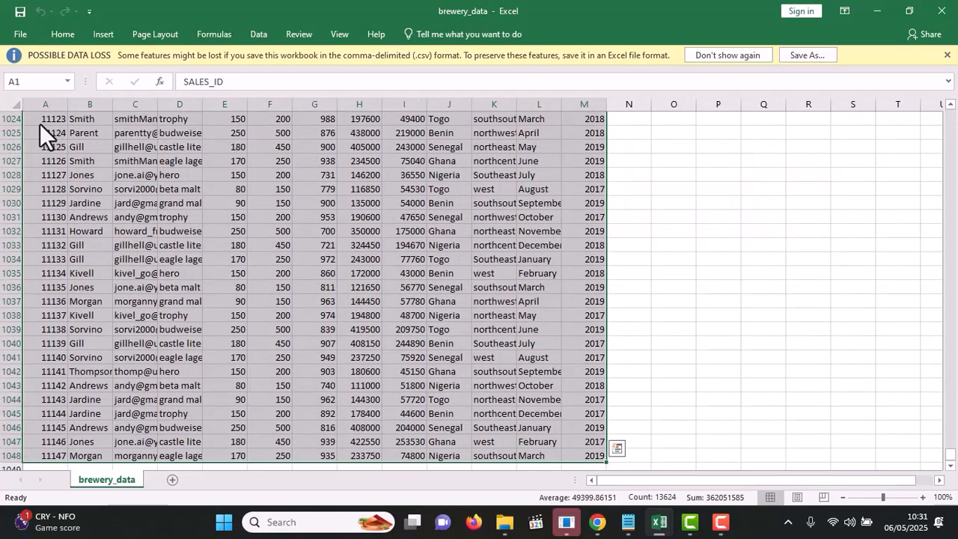
key(ctrl+c)
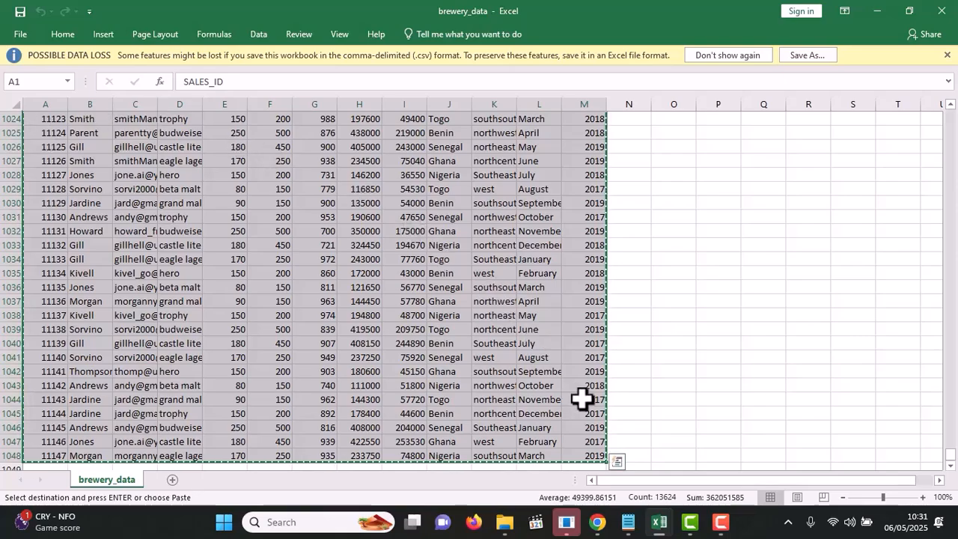
mouse_move(682, 528)
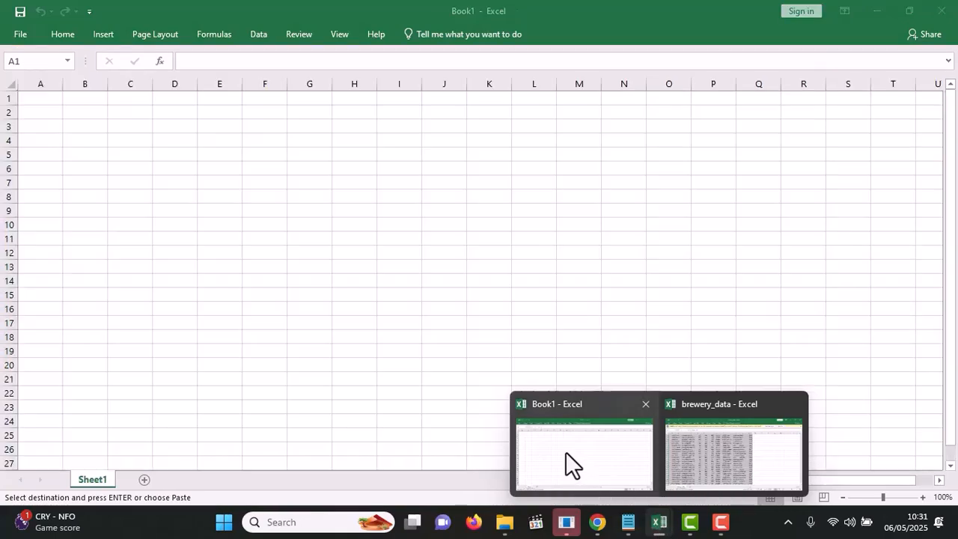
click(566, 451)
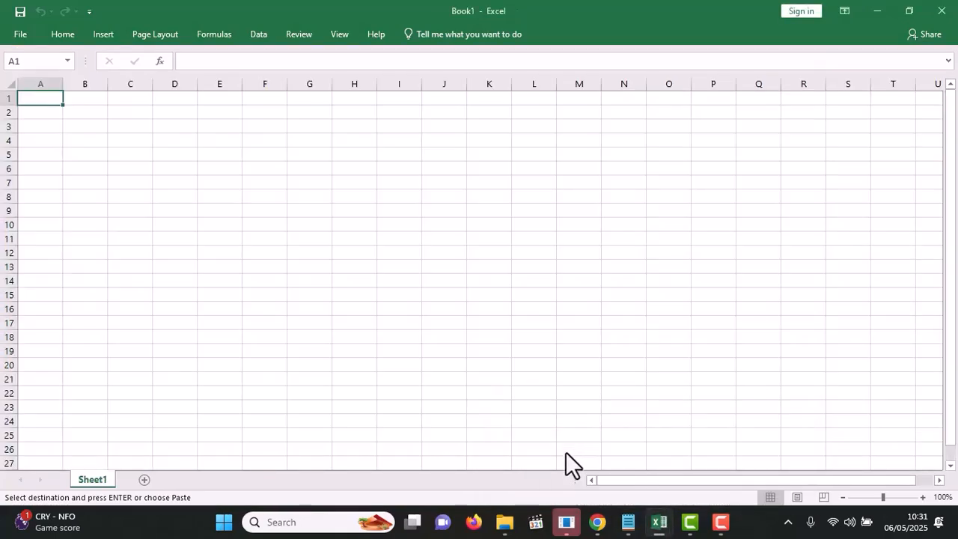
key(ctrl+v)
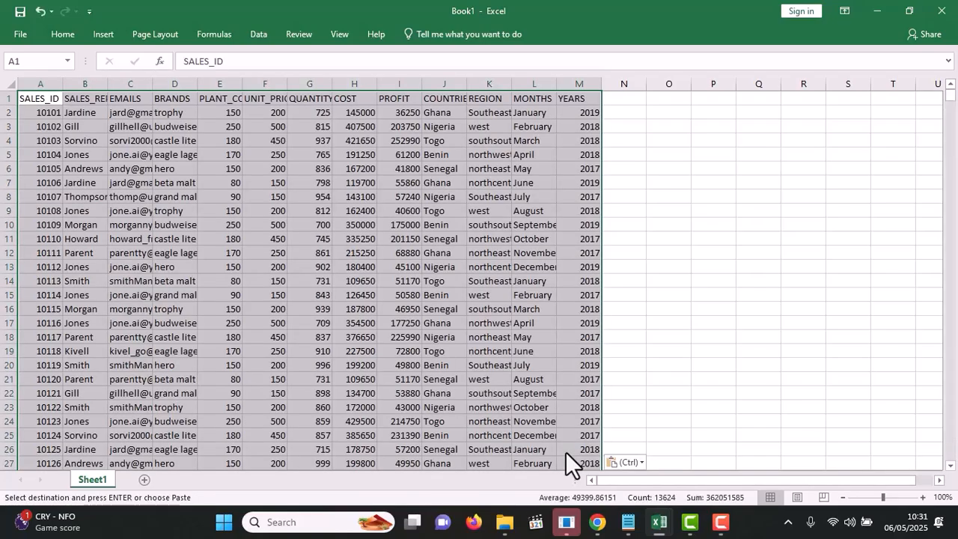
click(787, 319)
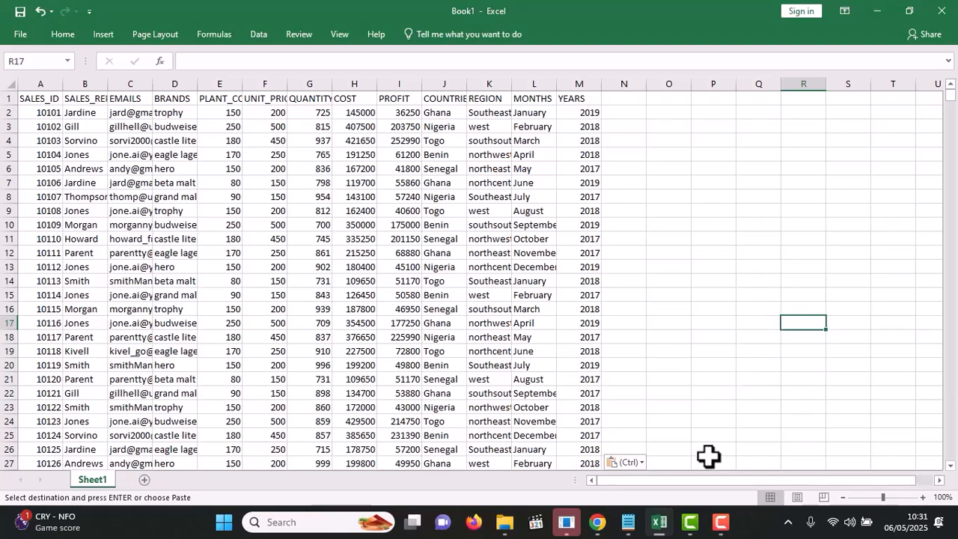
Return to the brewery_data workbook and close it, saving the changes to brewery_data.csv
mouse_move(652, 529)
click(755, 436)
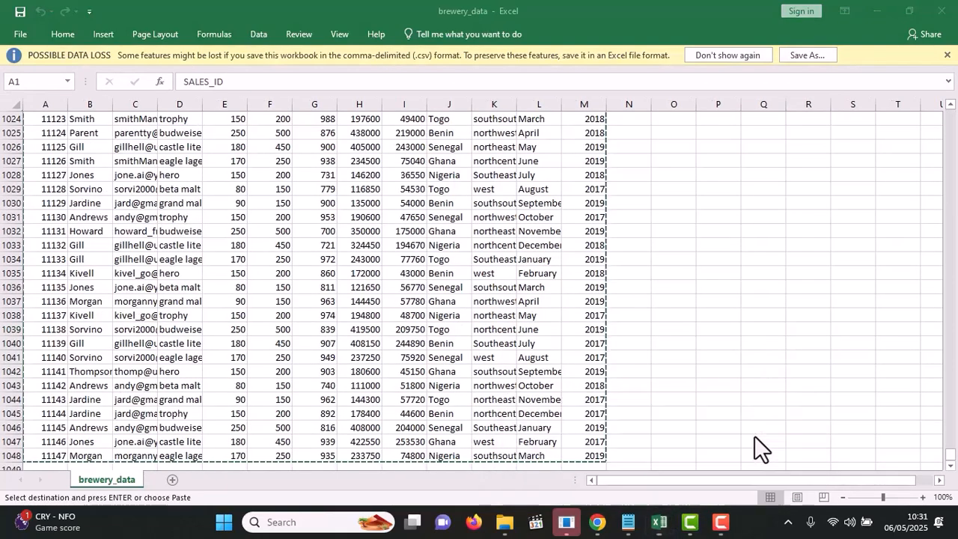
double_click(706, 202)
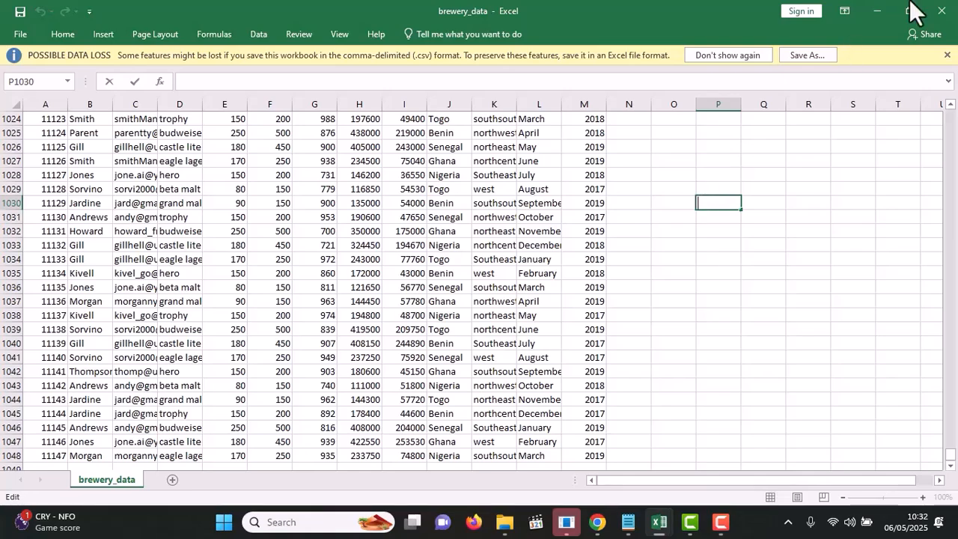
click(942, 14)
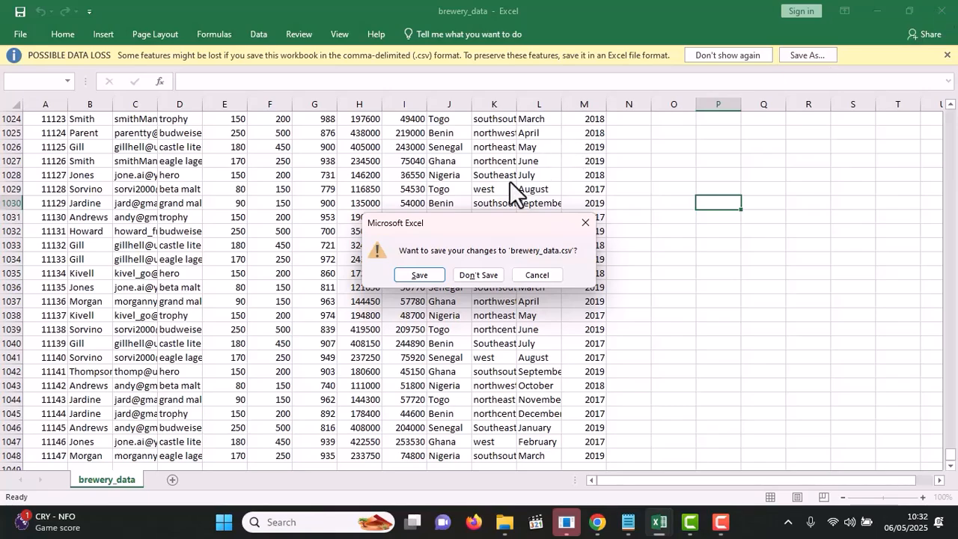
click(410, 273)
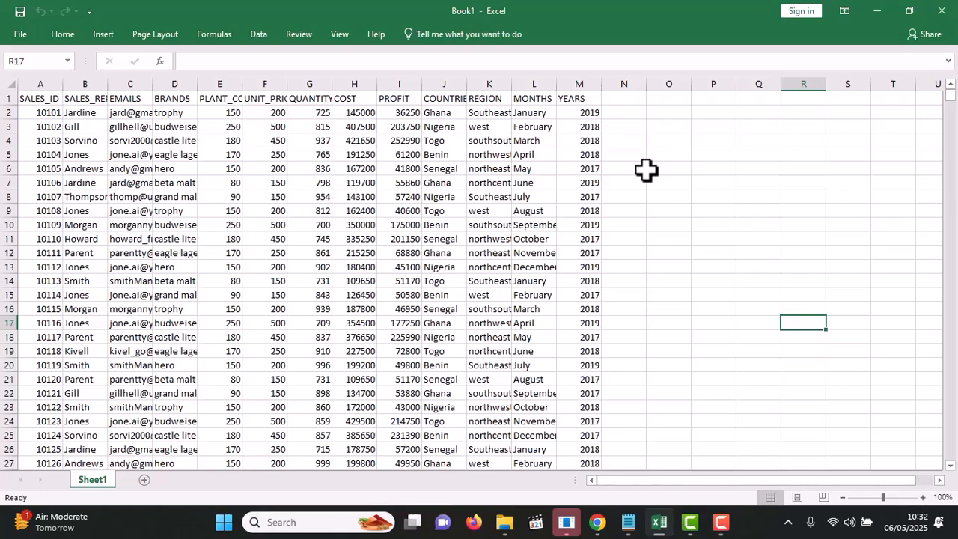
Convert the pasted sales data on Sheet1, range A1:M1048, into an Excel table with headers
click(49, 98)
click(76, 98)
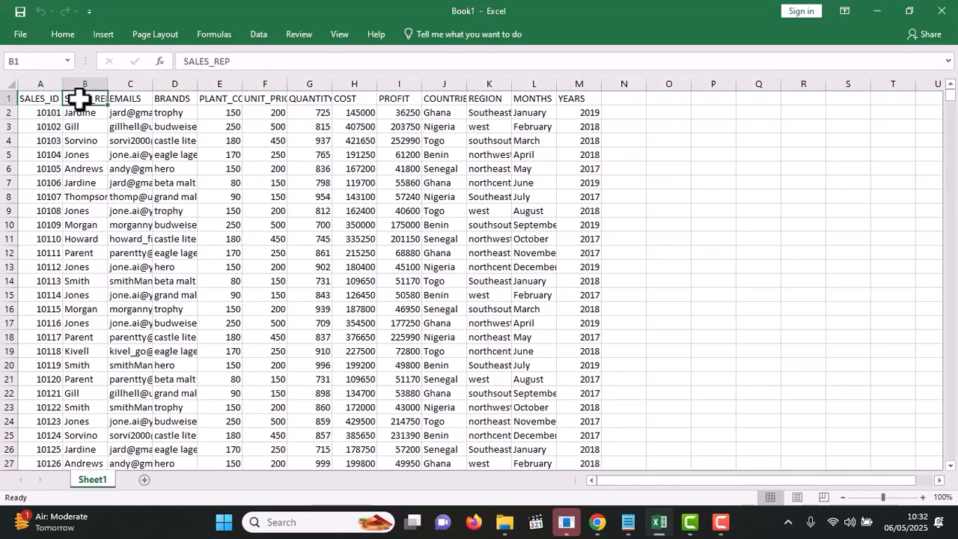
click(127, 98)
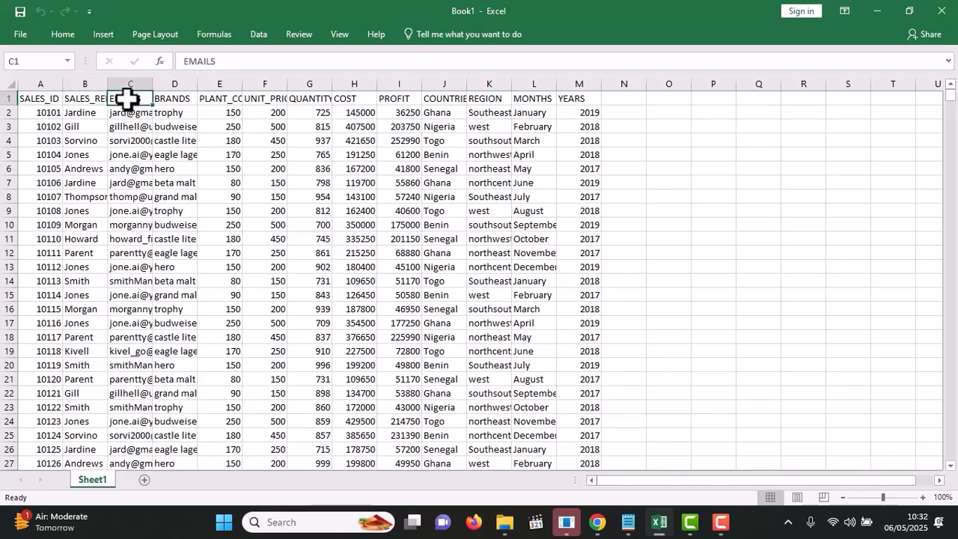
click(30, 98)
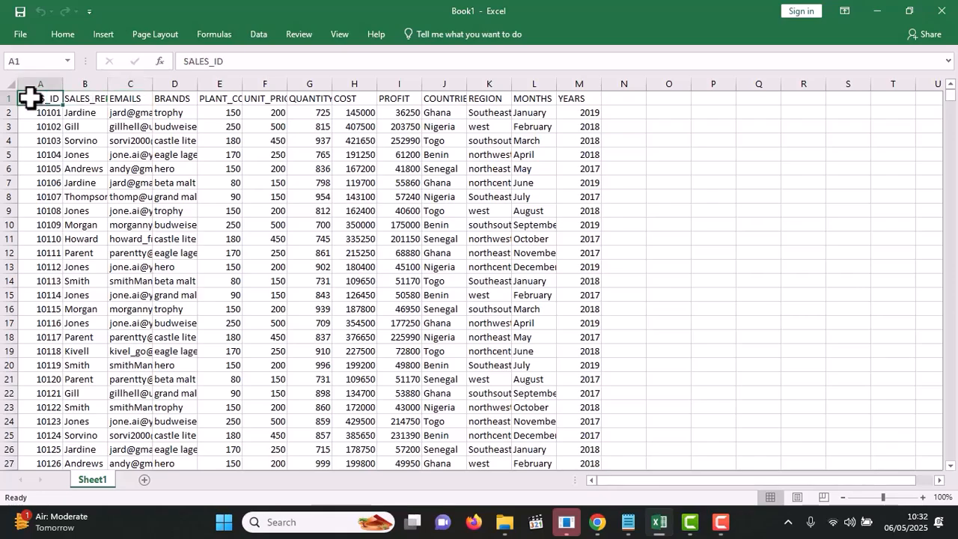
key(ctrl+shift+Right)
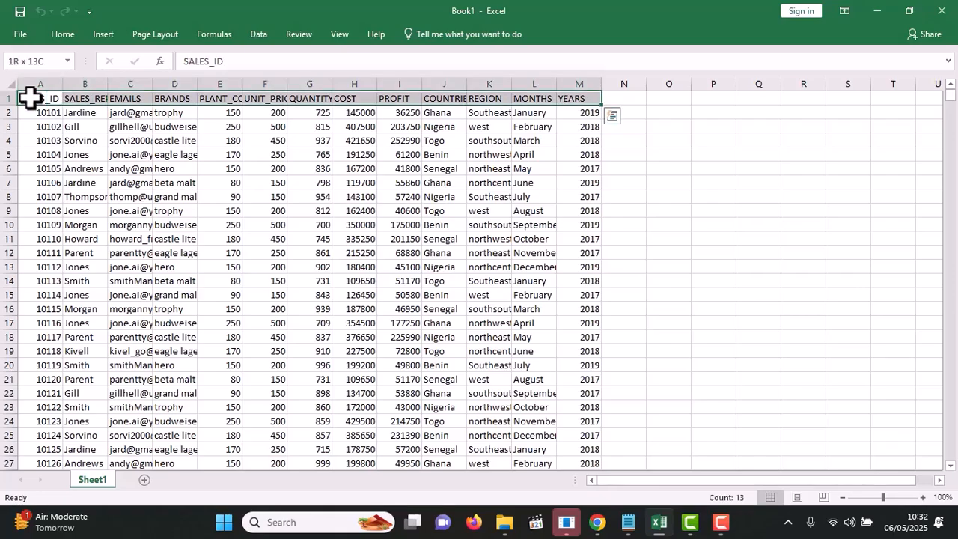
key(ctrl+shift+Down)
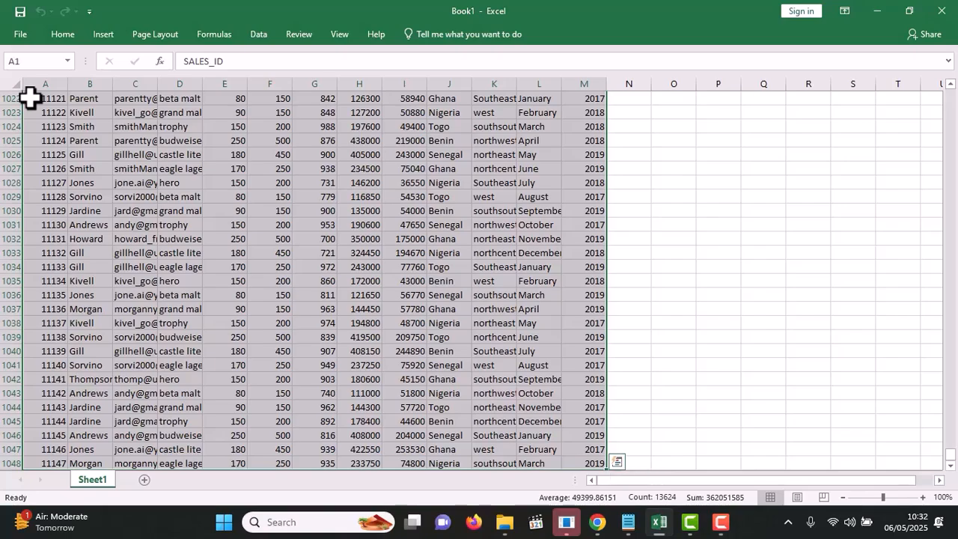
key(ctrl+t)
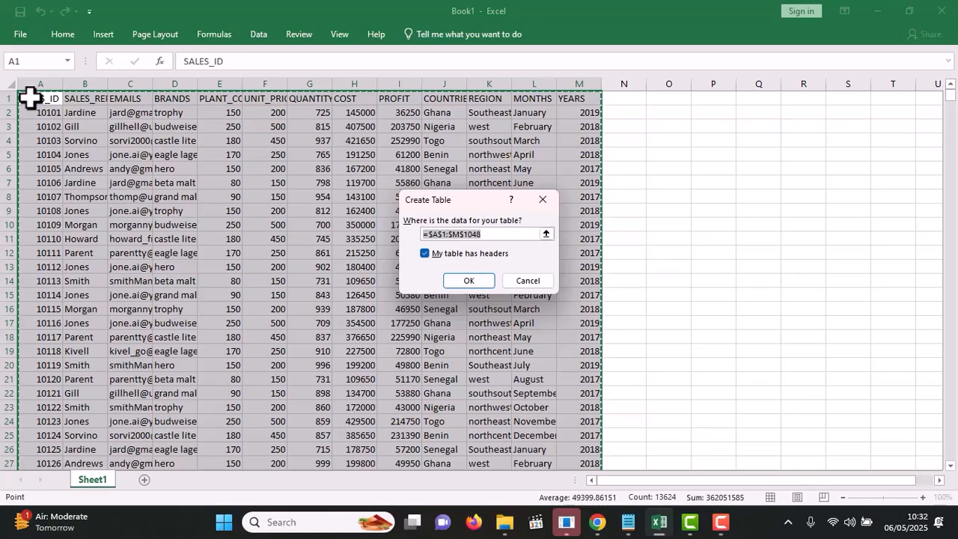
click(464, 280)
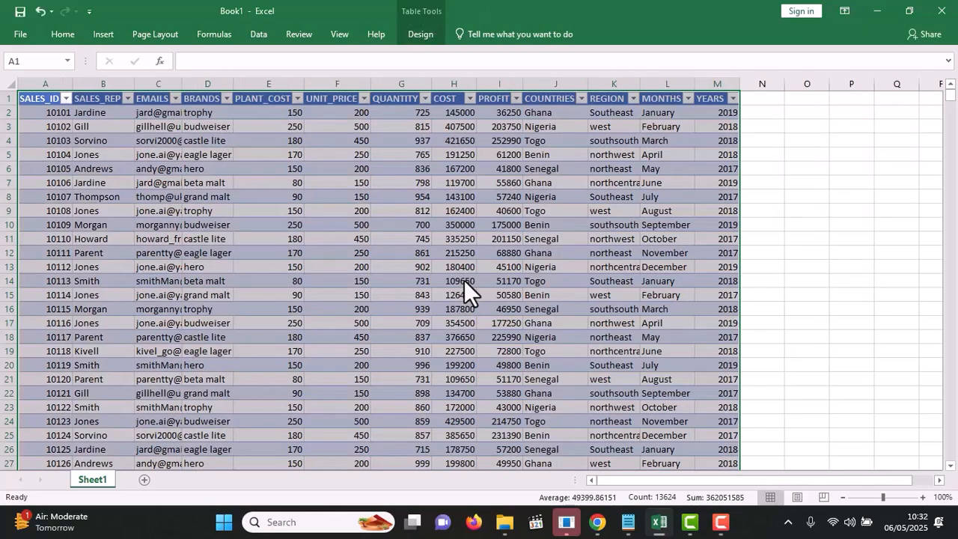
click(796, 186)
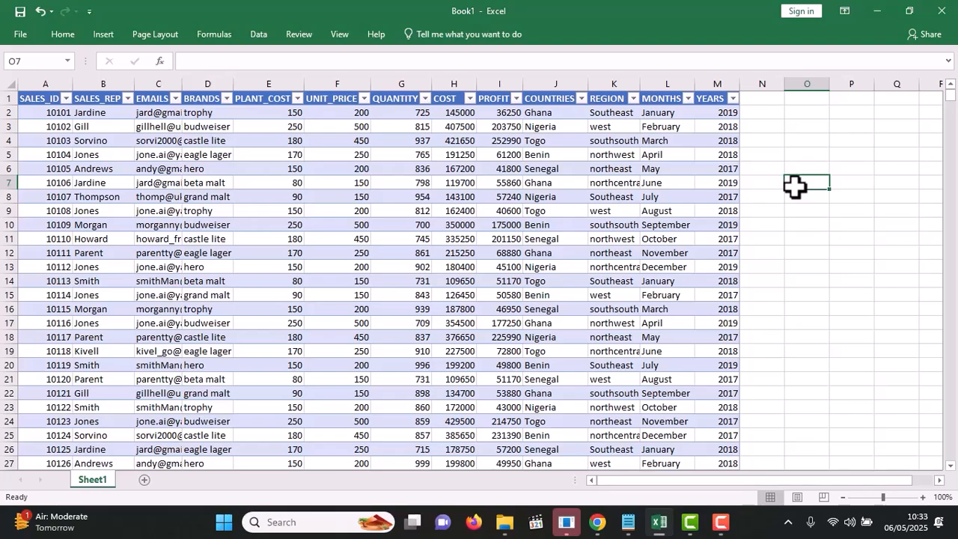
Add a new blank worksheet to the workbook and permanently delete Sheet1 with the pasted data
click(145, 480)
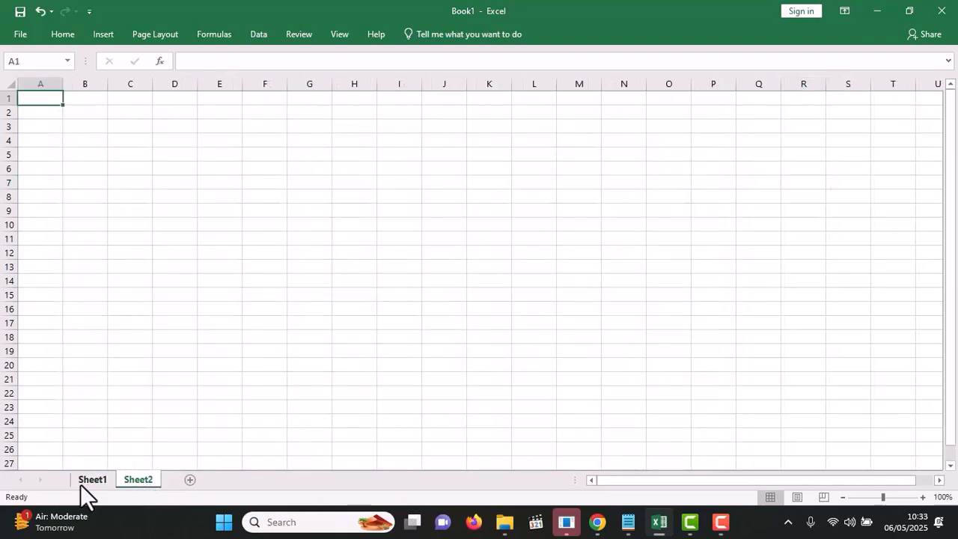
click(80, 484)
right_click(80, 485)
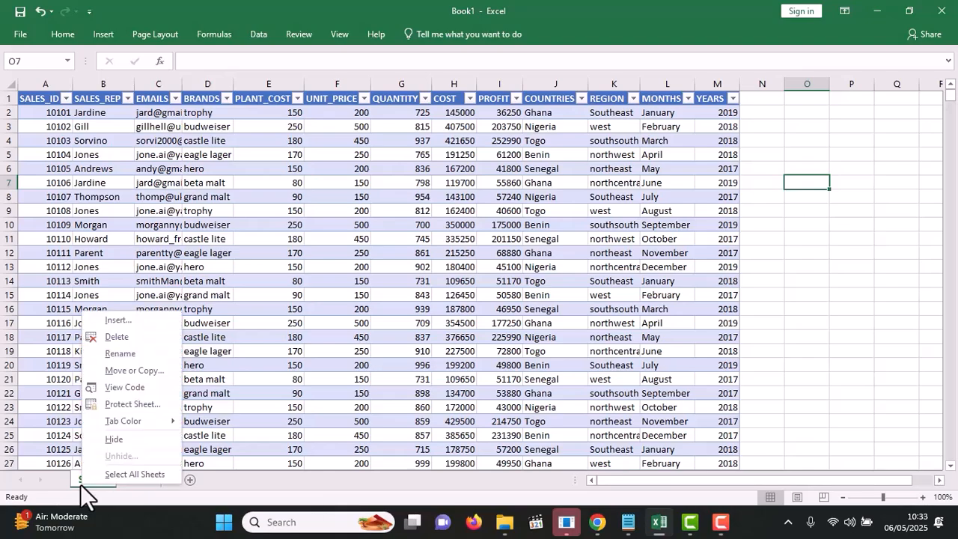
click(128, 339)
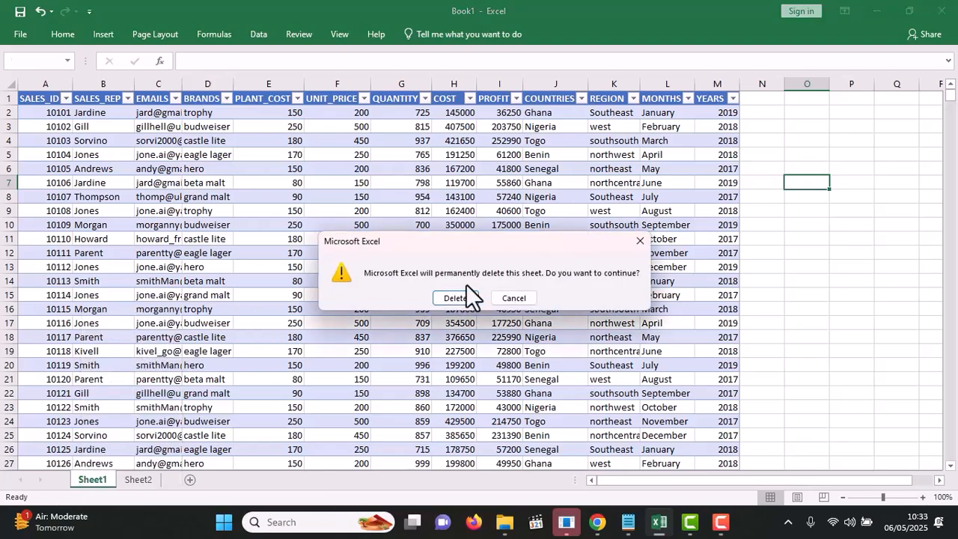
click(455, 298)
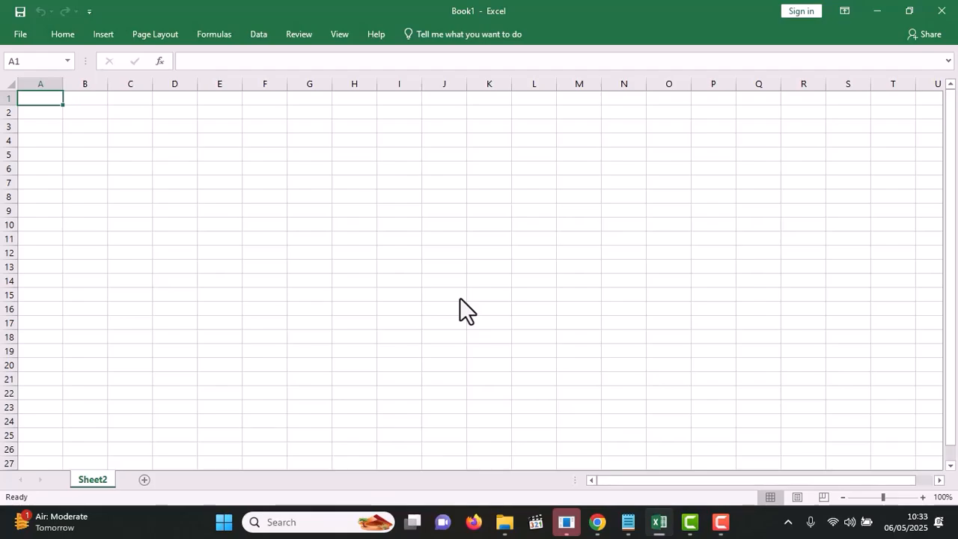
Import the brewery_data CSV file from the documents folder as a text/CSV source, comma-delimited, and load it into the workbook
click(259, 34)
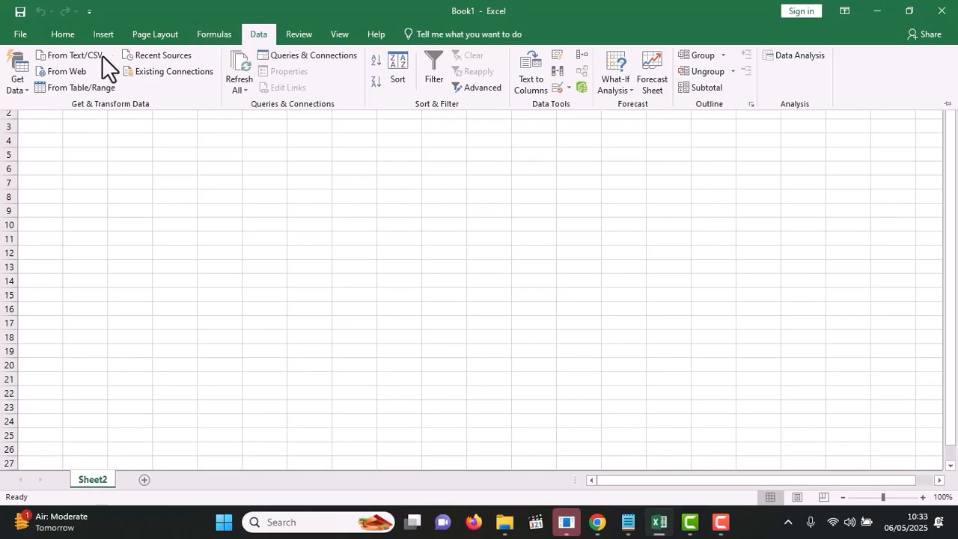
click(20, 87)
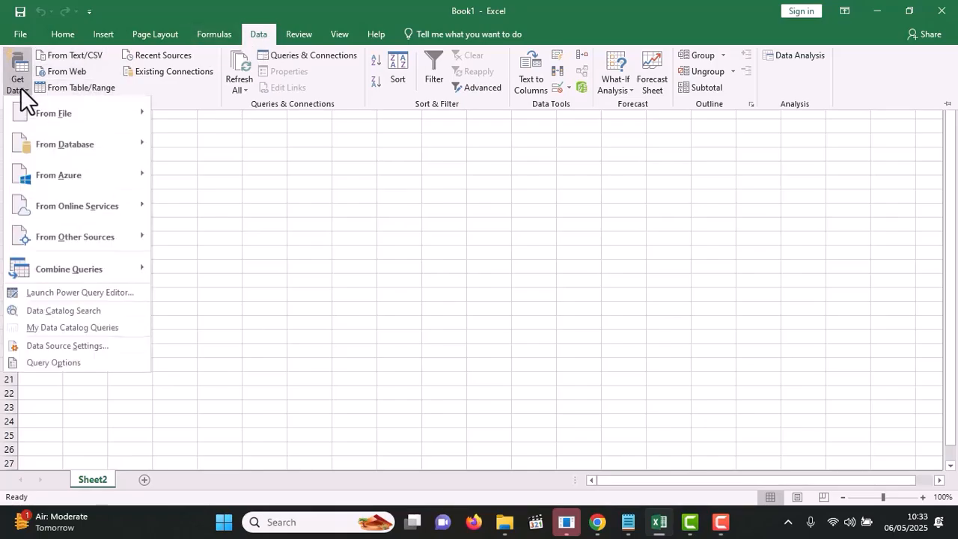
mouse_move(93, 114)
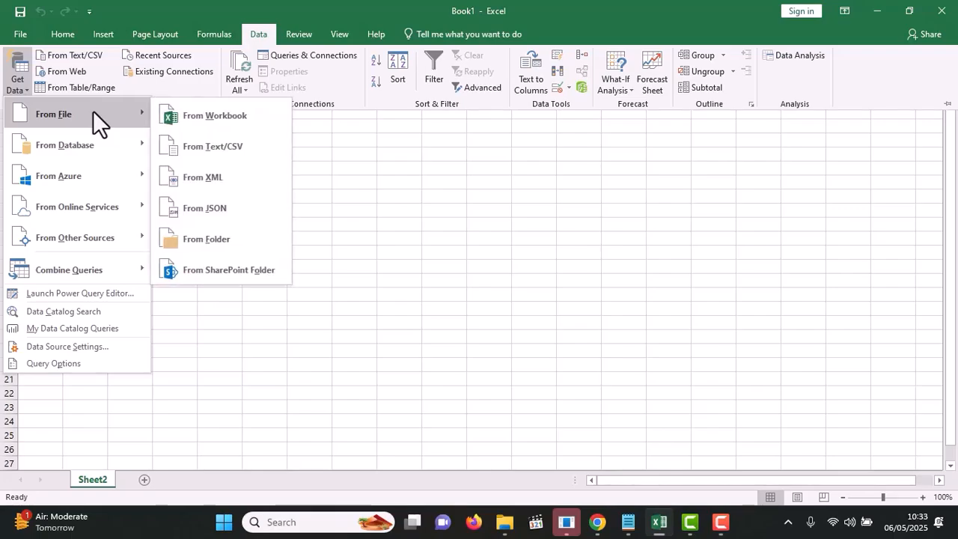
click(220, 148)
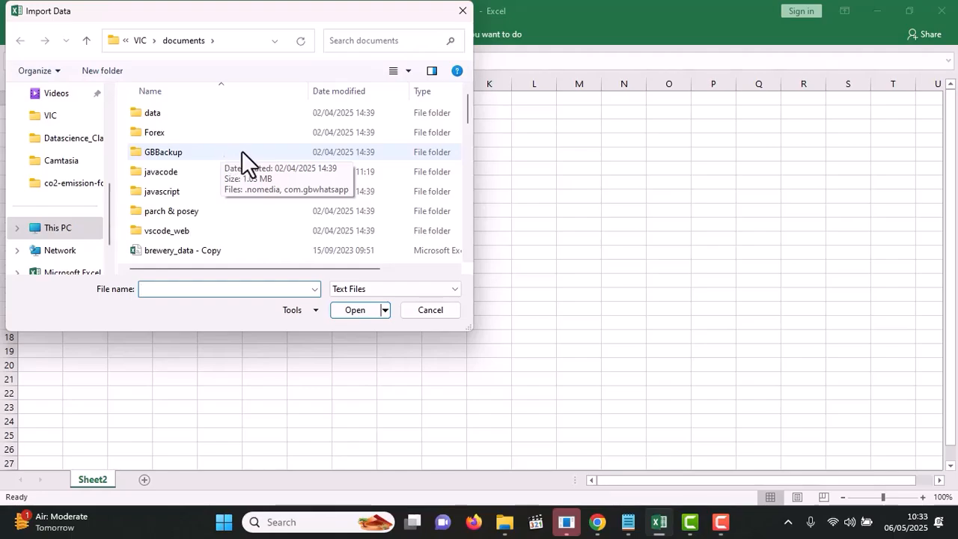
drag(465, 115, 465, 117)
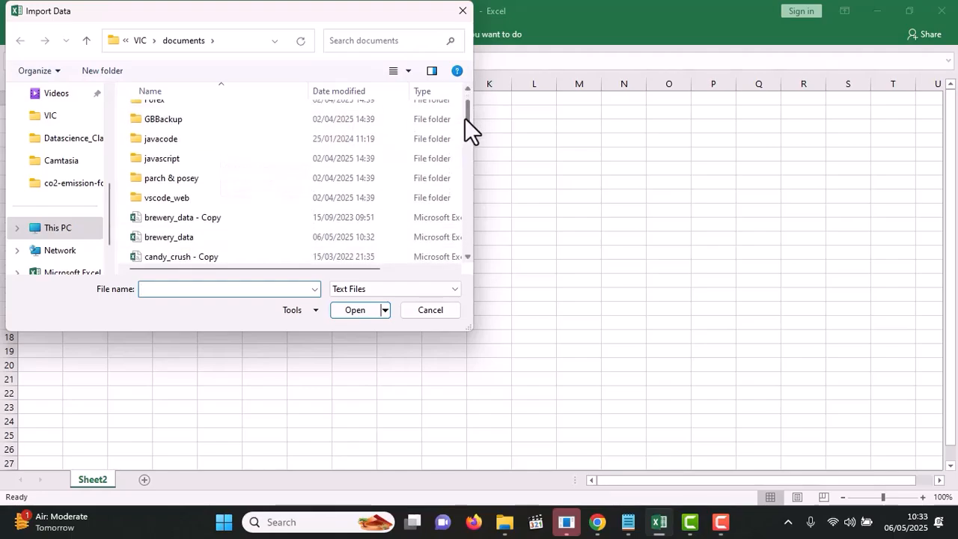
click(159, 237)
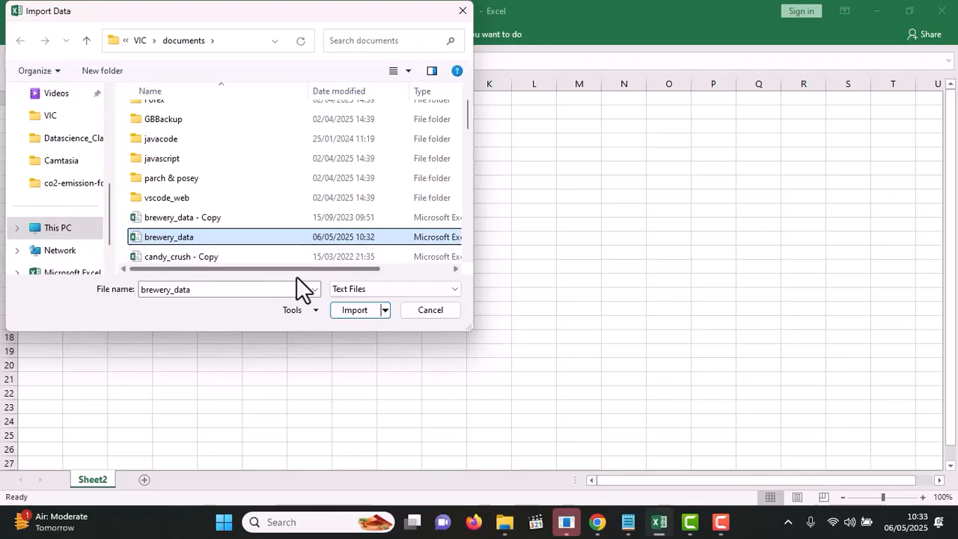
click(347, 310)
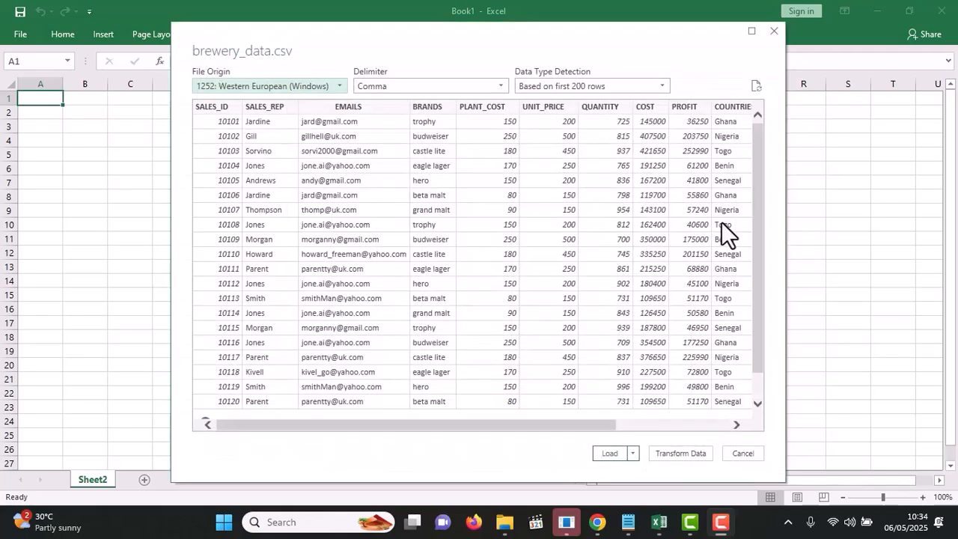
click(609, 453)
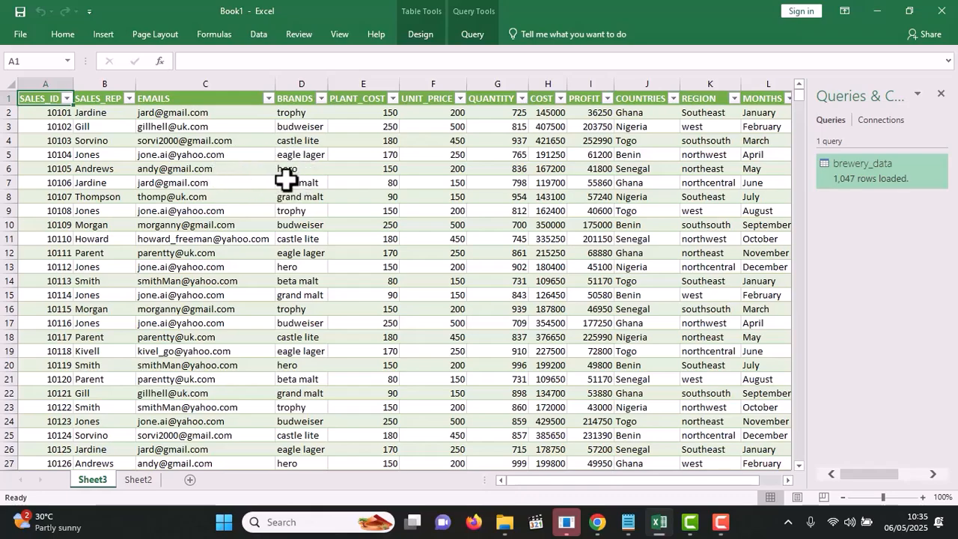
Check the name of the loaded sales table in its table design properties
click(247, 180)
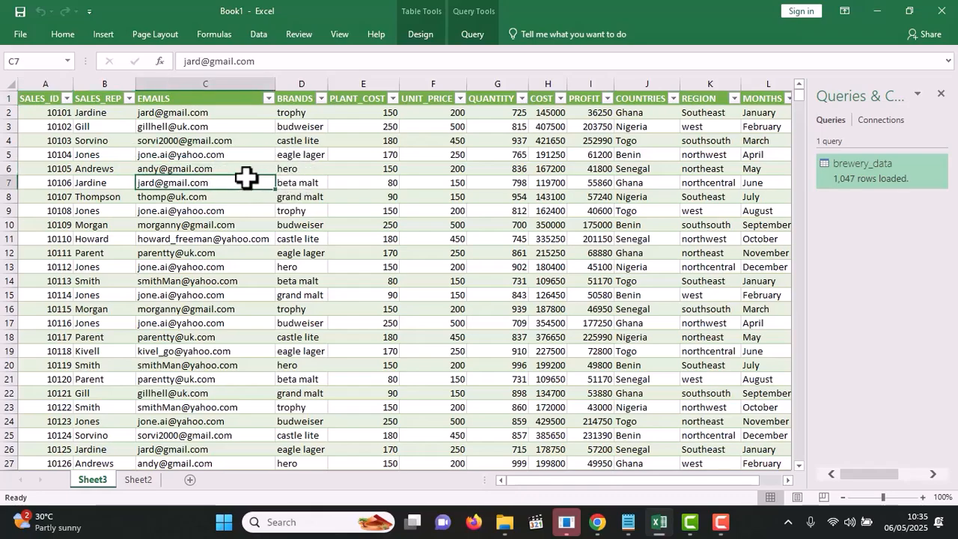
click(418, 34)
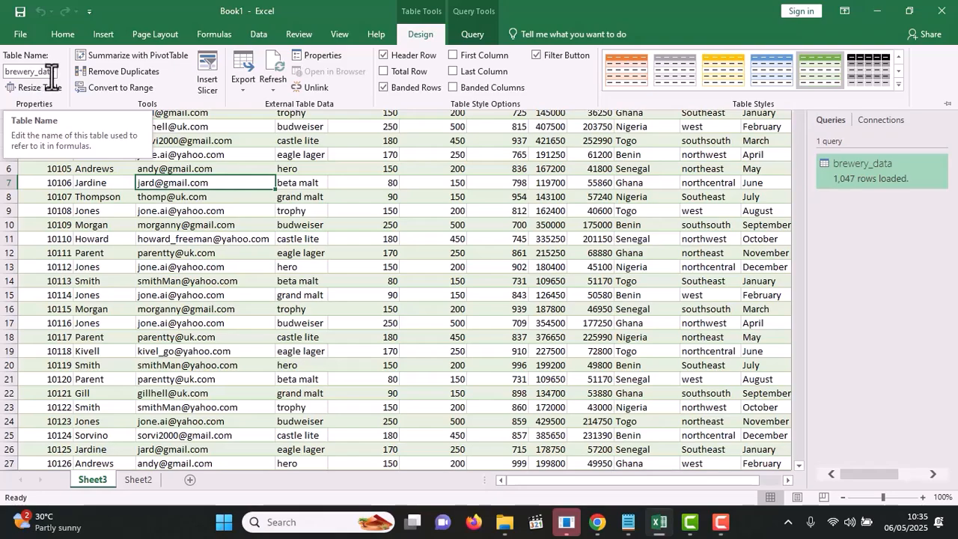
click(335, 267)
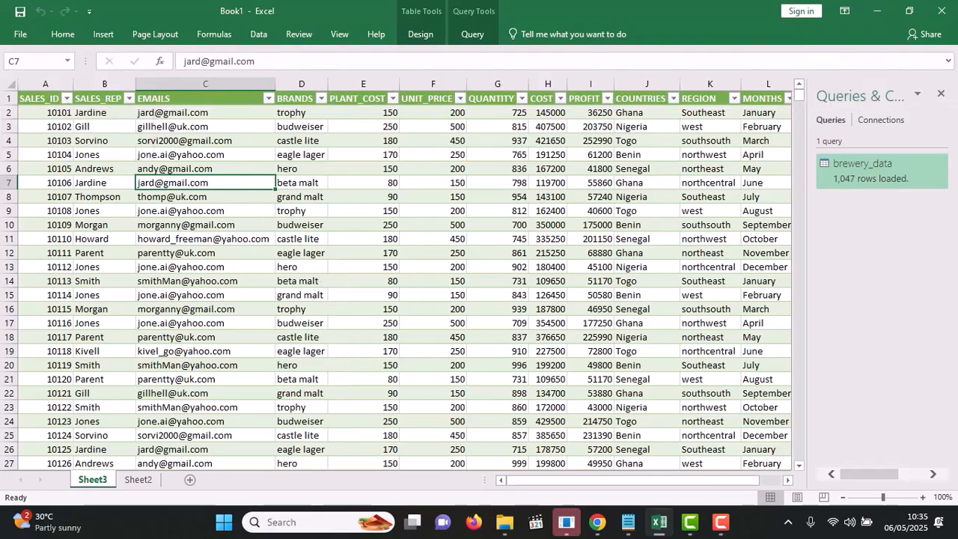
key(F9)
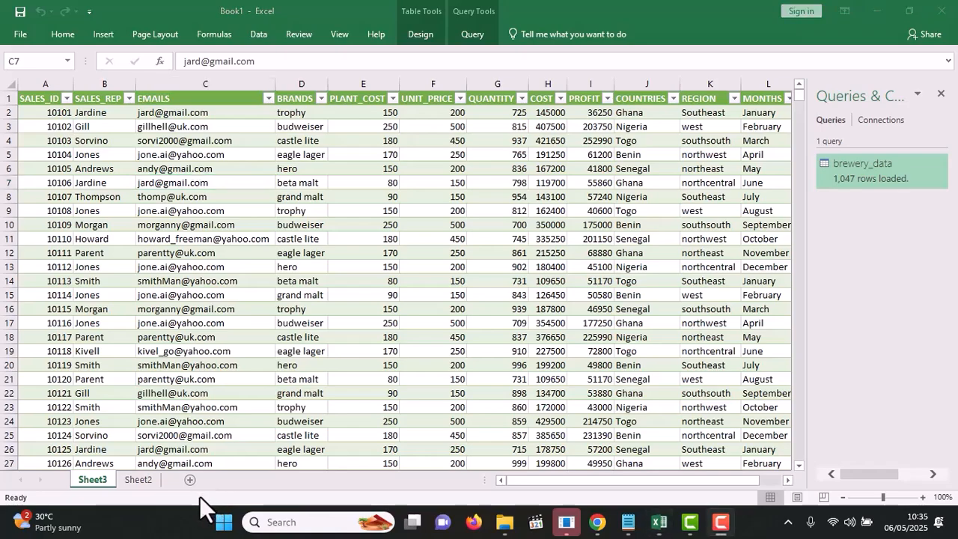
Rename the blank Sheet2 as "profit by countries"
double_click(136, 482)
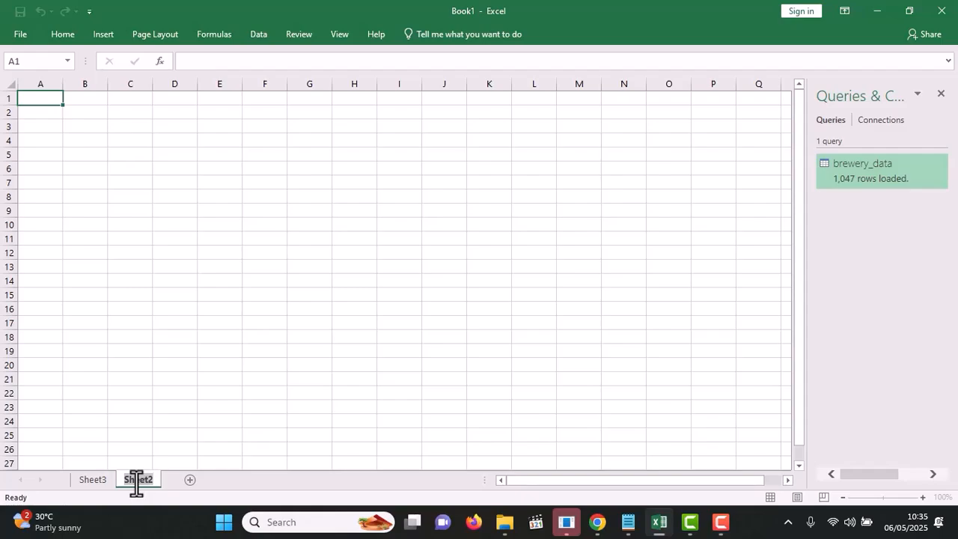
key(BackSpace)
text(profit by countries)
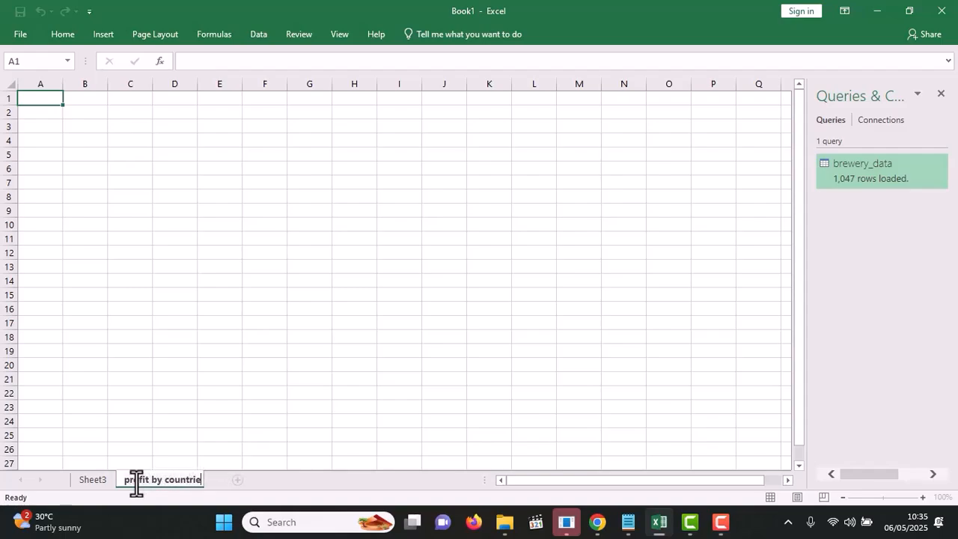
click(167, 410)
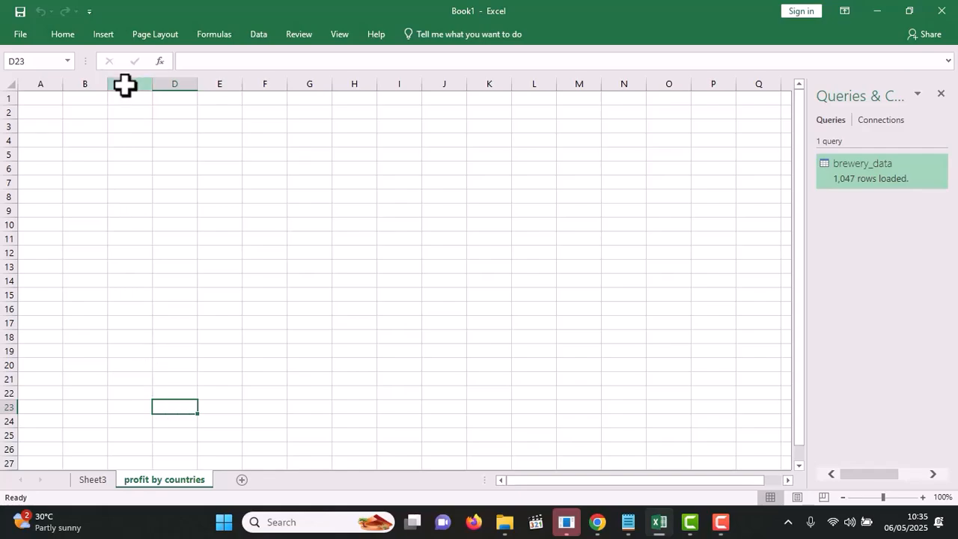
Insert a PivotTable based on the brewery_data table at cell A2 of the existing "profit by countries" sheet
click(44, 114)
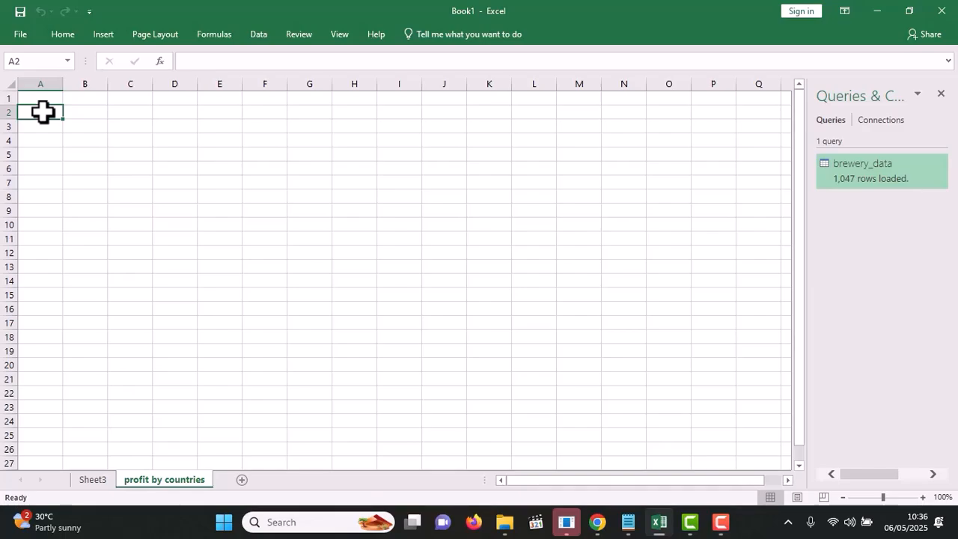
click(108, 33)
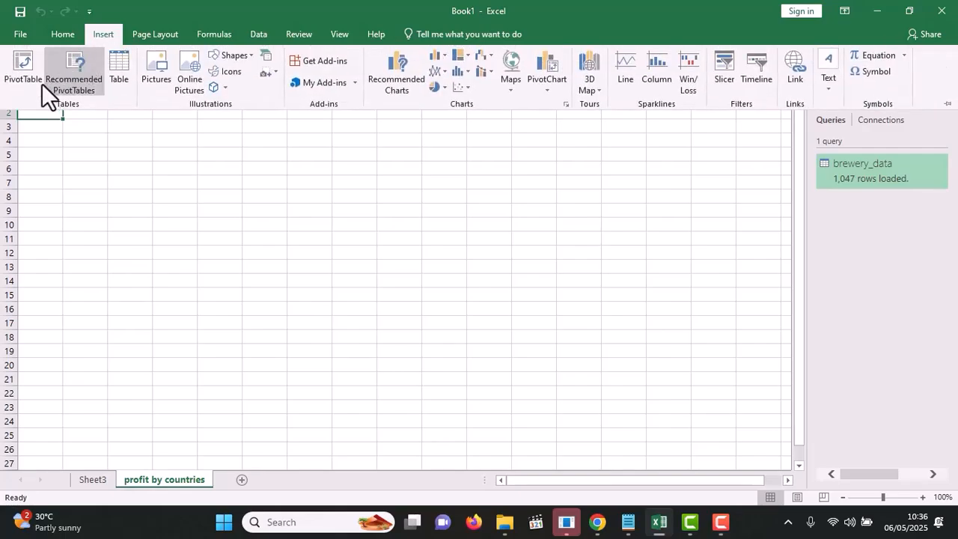
click(25, 74)
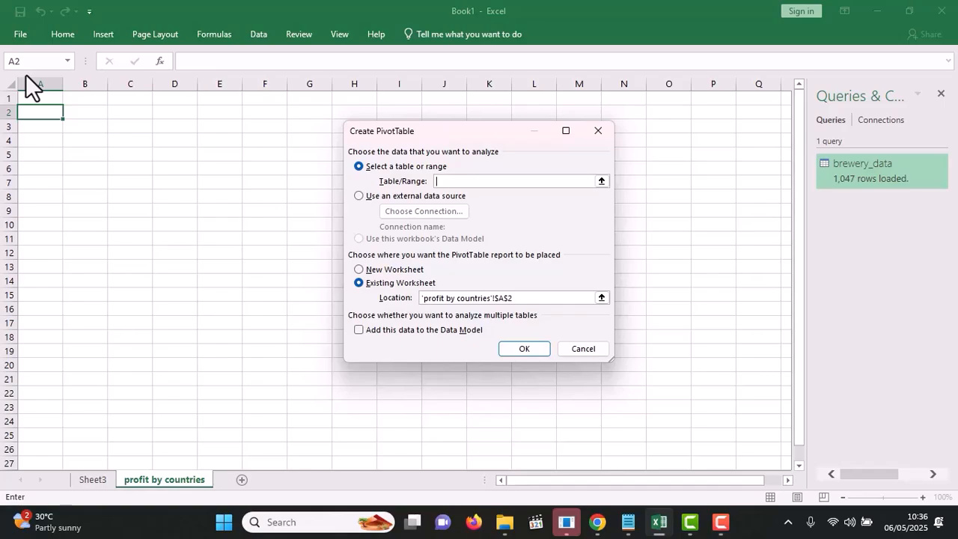
text(brewery_data)
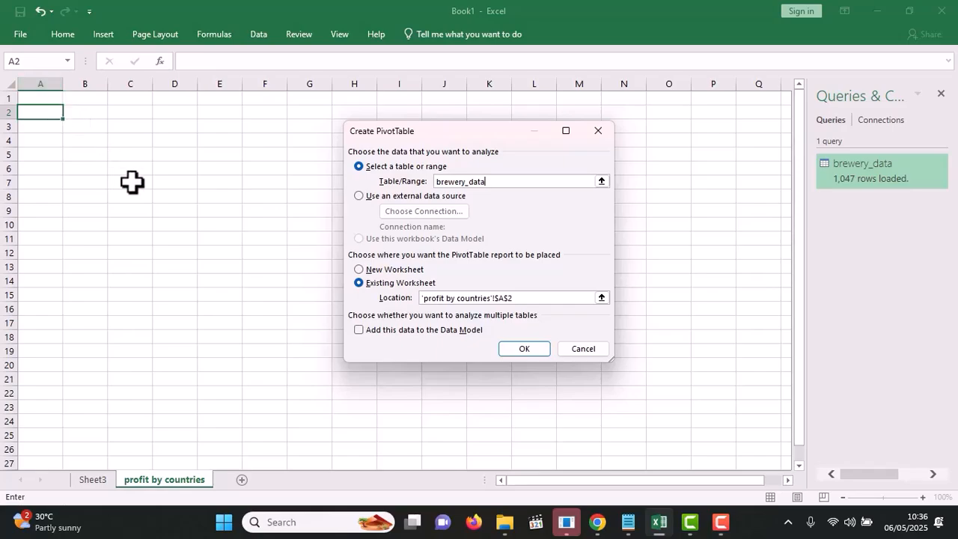
click(522, 349)
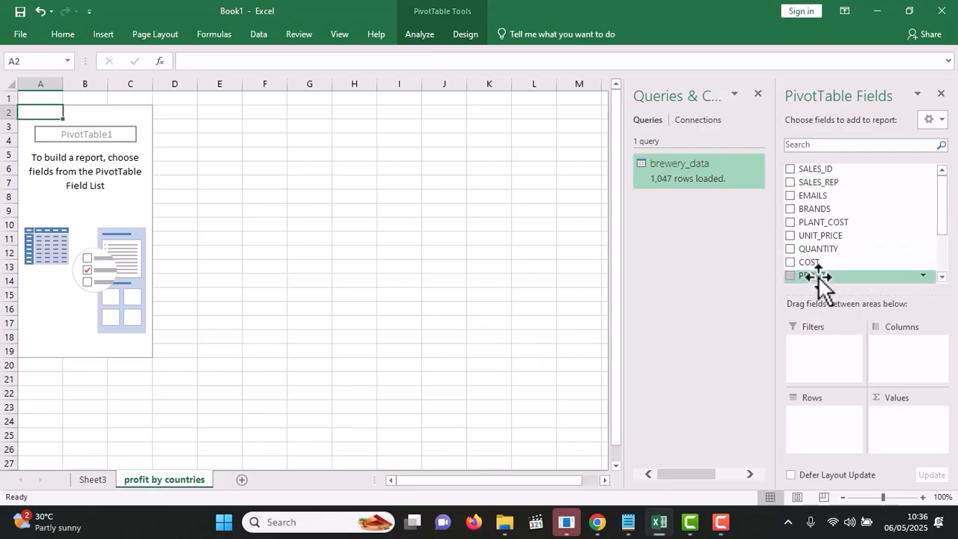
Summarise the sum of PROFIT as the PivotTable values, with COUNTRIES as its rows
drag(820, 275, 910, 438)
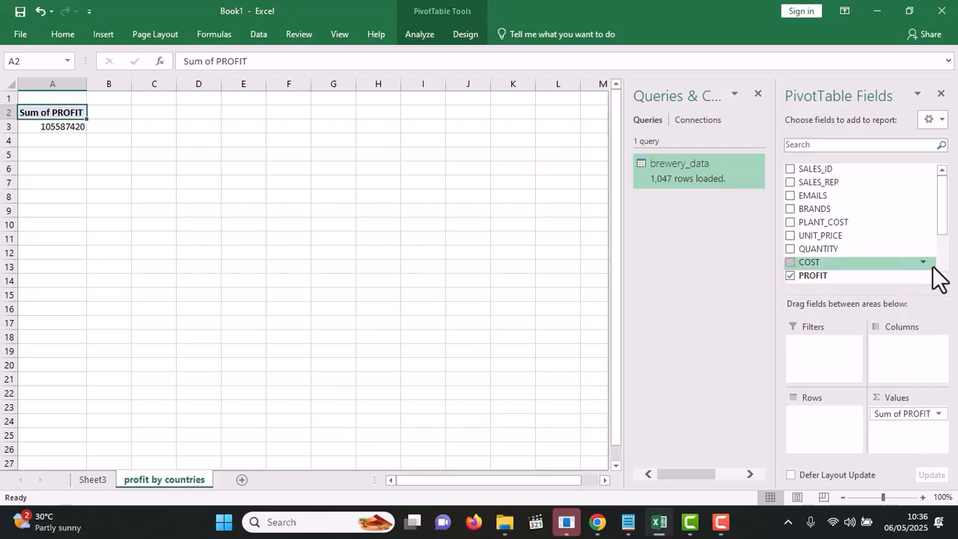
scroll(940, 277, down, 1)
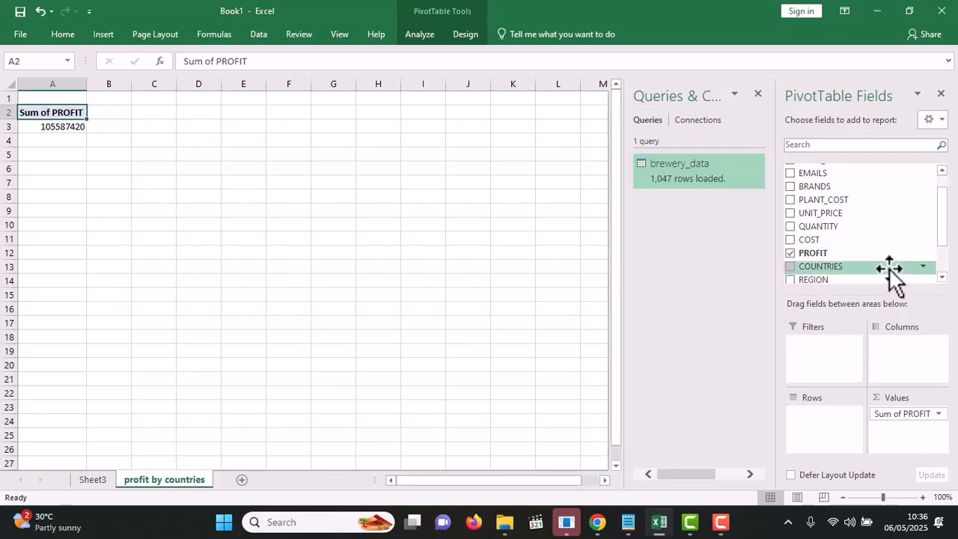
drag(881, 267, 839, 423)
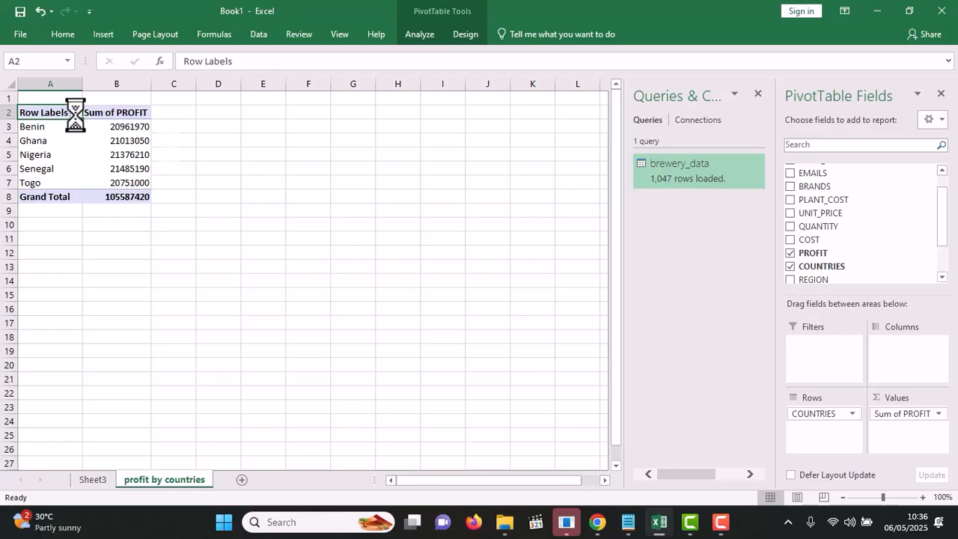
Sort the PivotTable's COUNTRIES rows in descending order by Sum of PROFIT
click(75, 113)
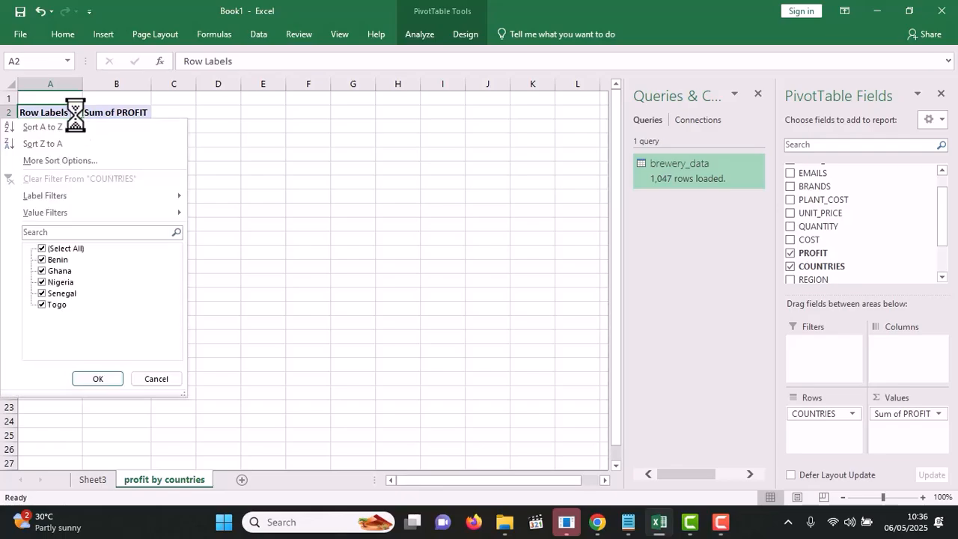
click(71, 161)
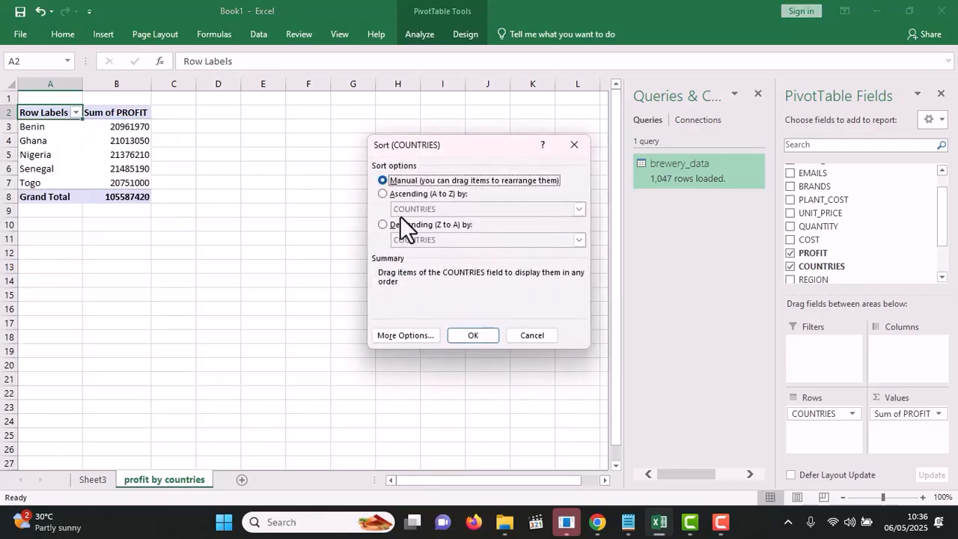
click(381, 226)
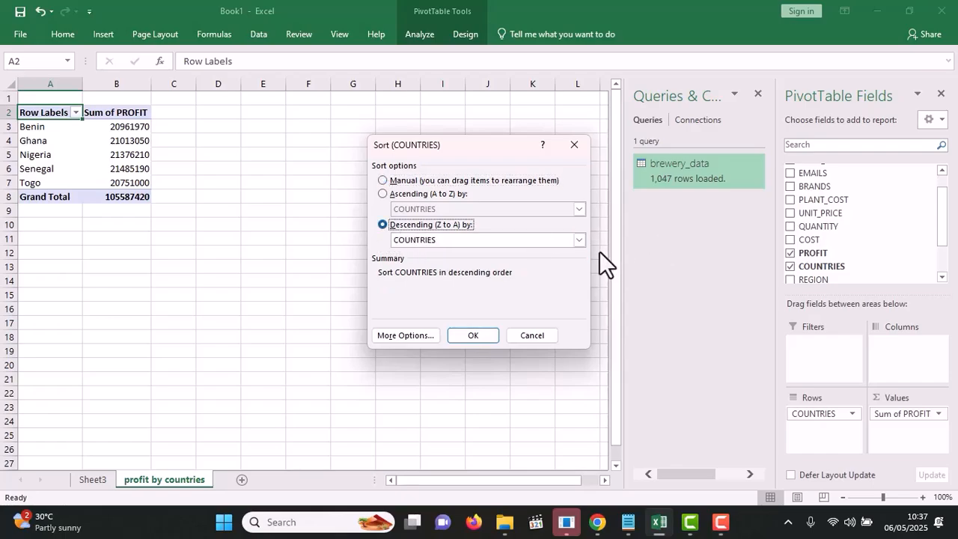
click(578, 242)
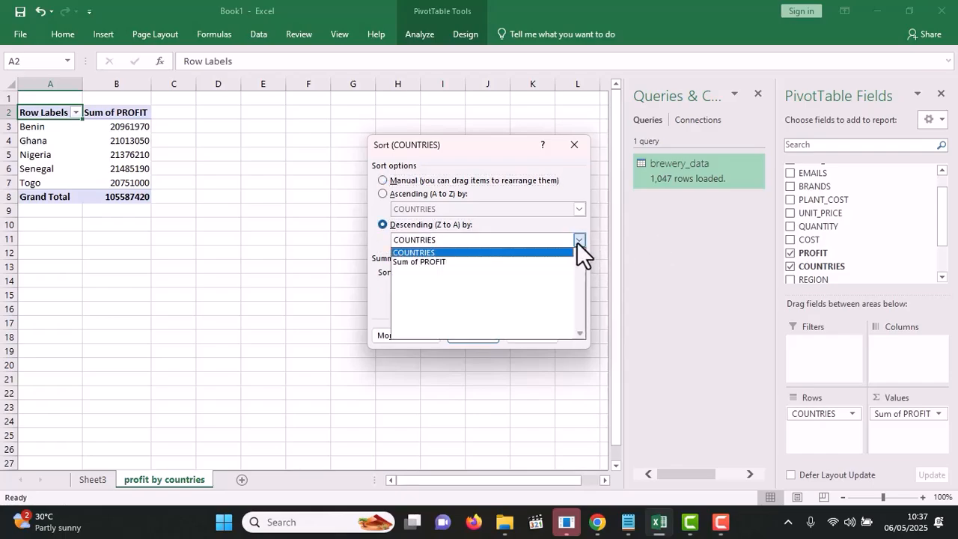
click(444, 263)
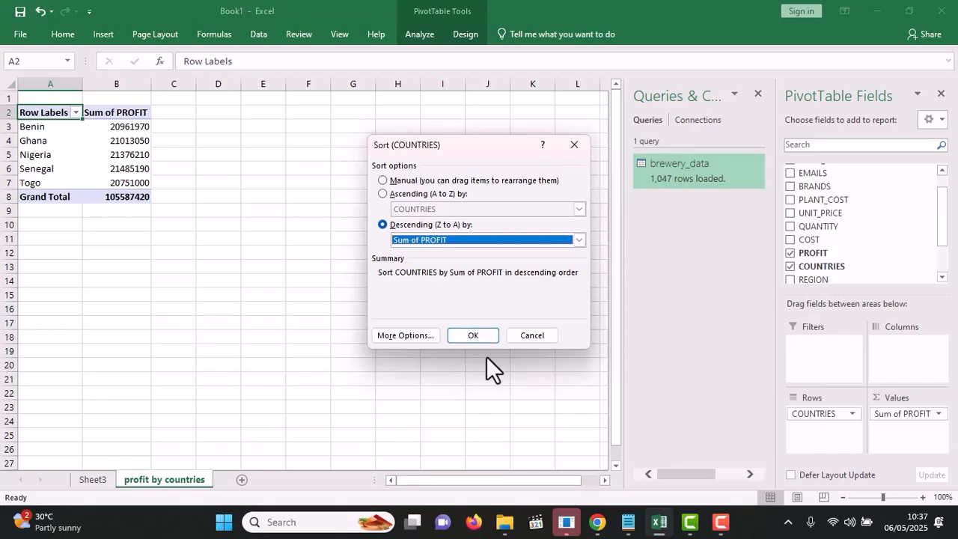
click(474, 337)
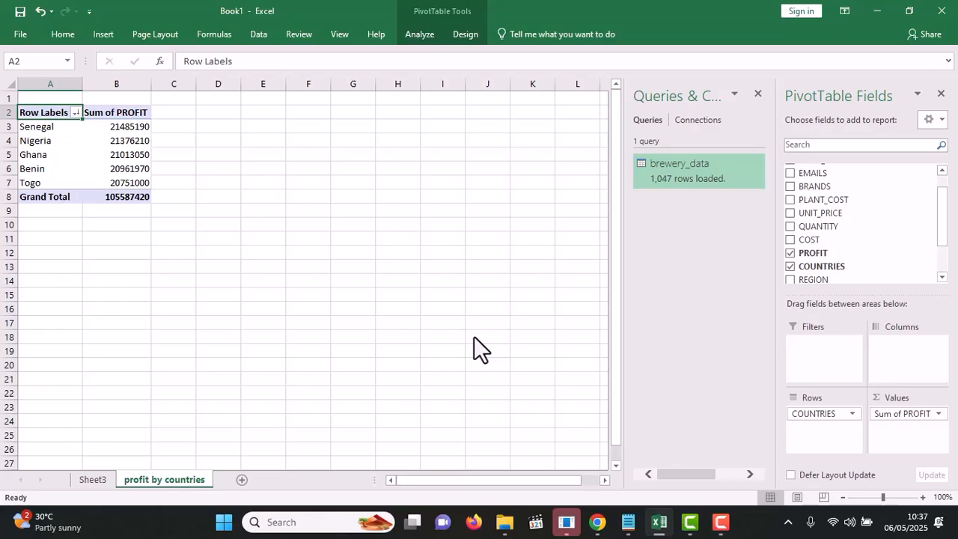
Close the Queries & Connections and PivotTable Fields panes, and select the Ghana row label in the PivotTable
click(756, 92)
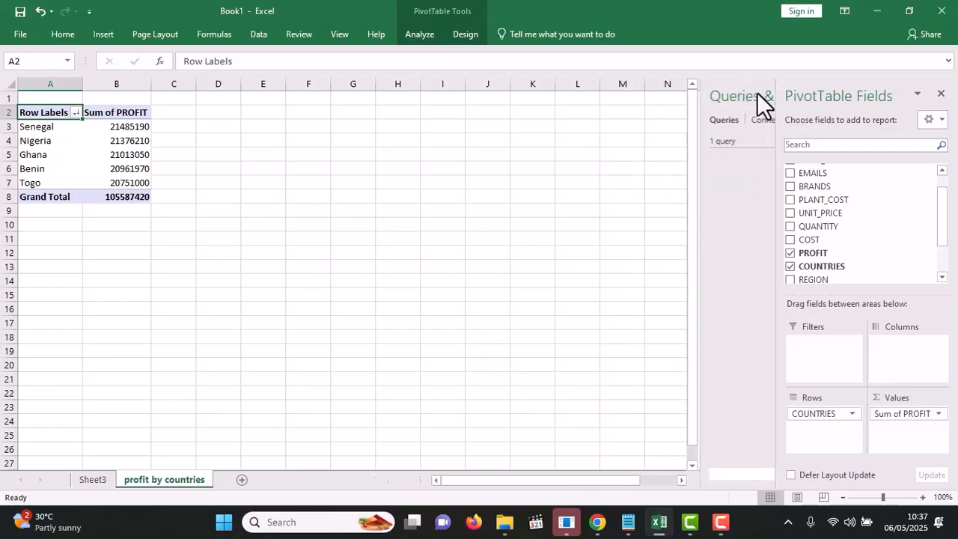
click(944, 95)
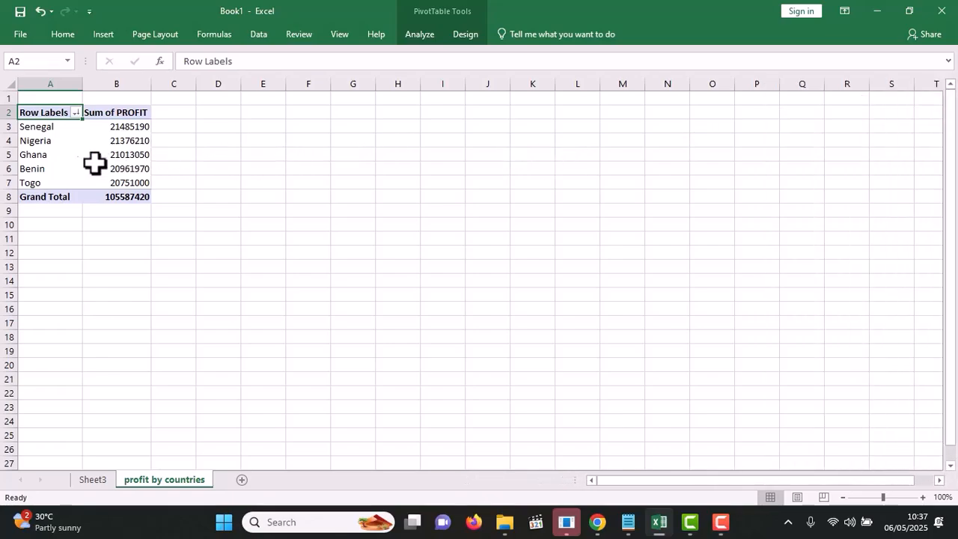
click(70, 157)
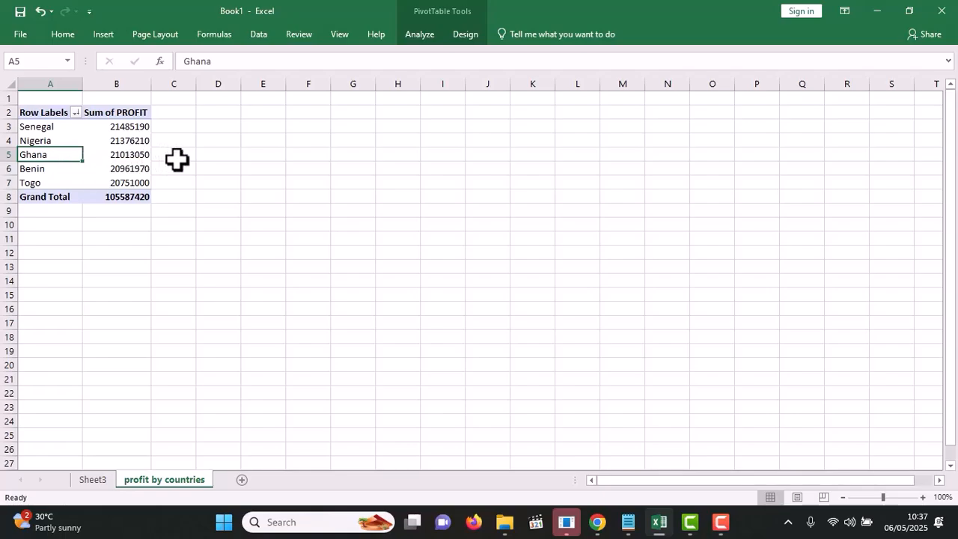
click(218, 156)
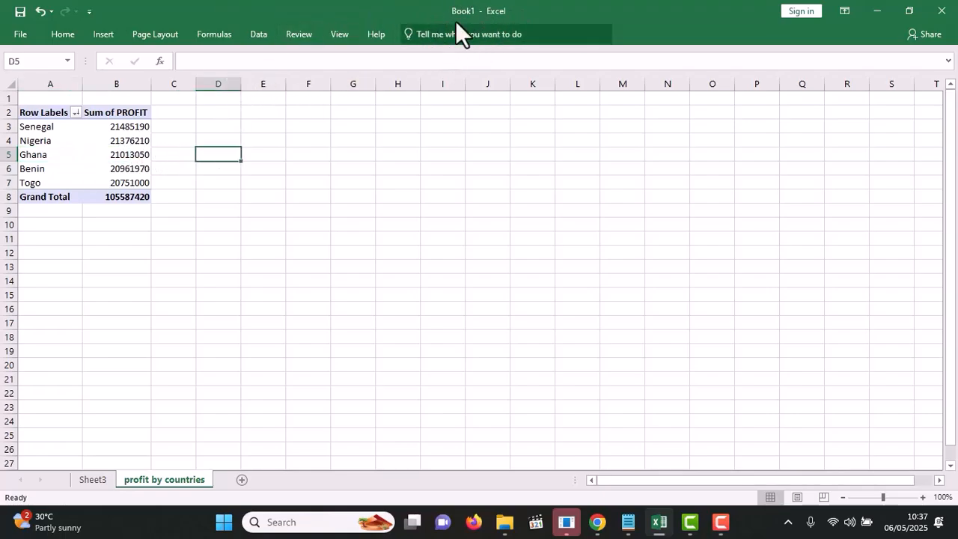
click(98, 155)
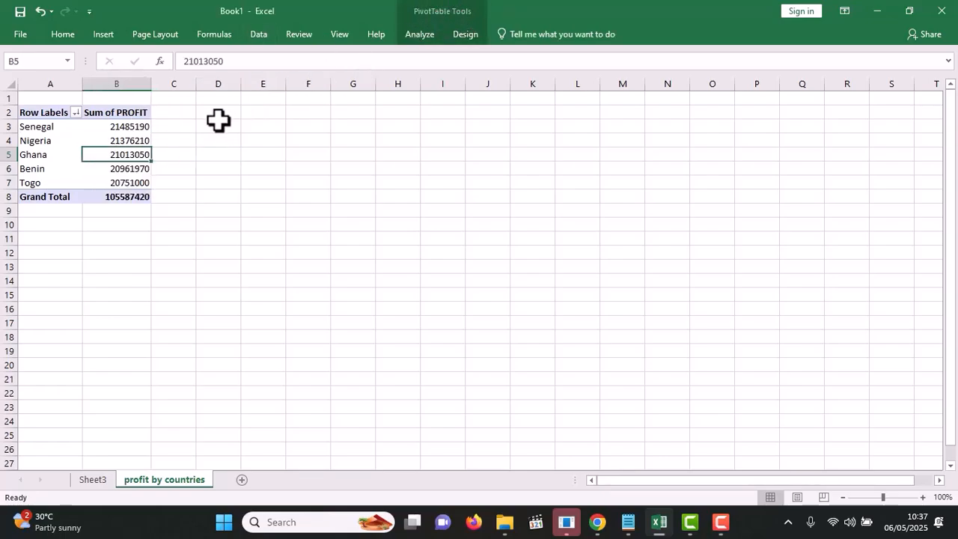
click(365, 171)
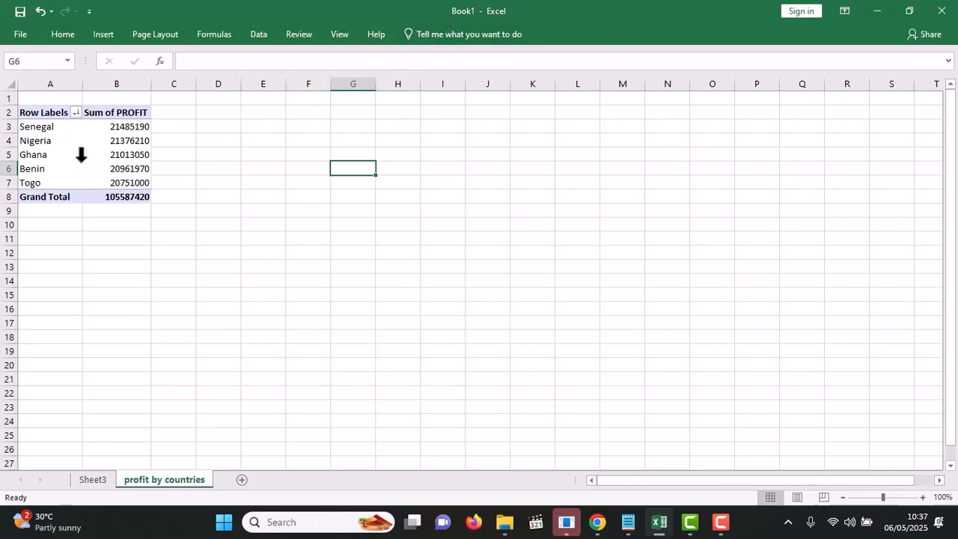
click(81, 160)
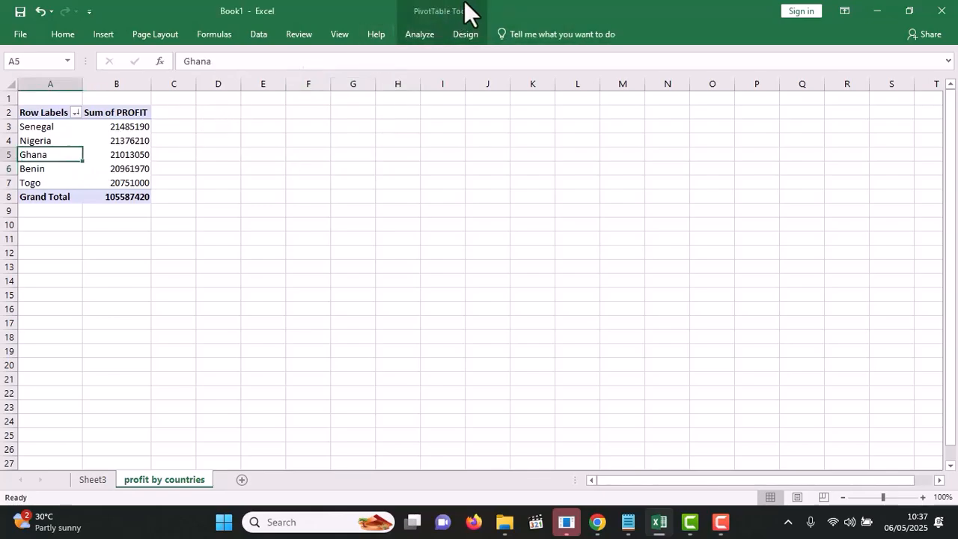
click(425, 27)
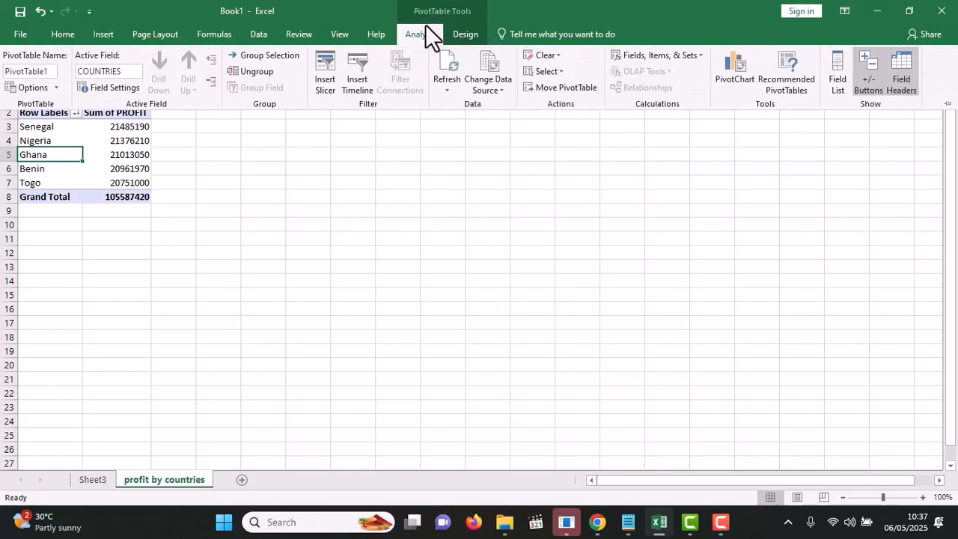
click(422, 30)
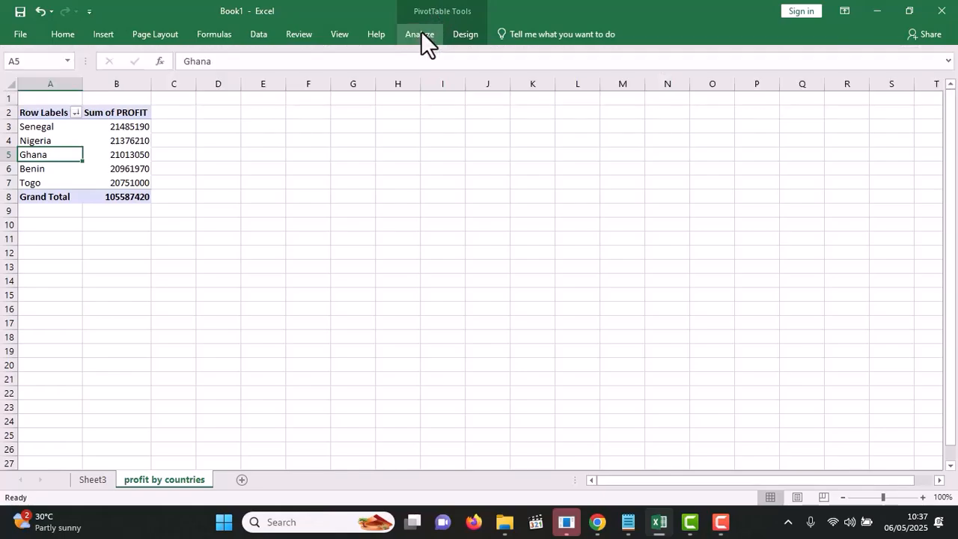
click(421, 32)
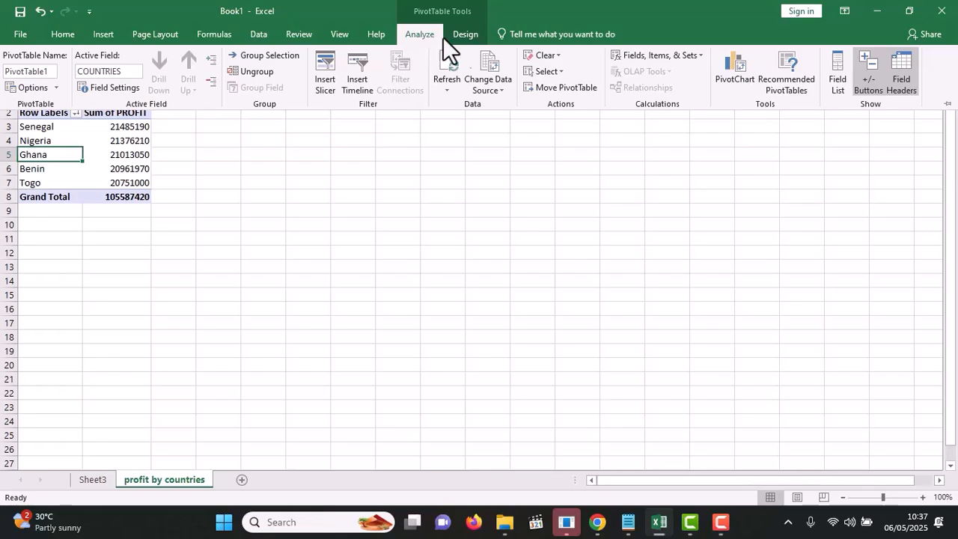
click(737, 69)
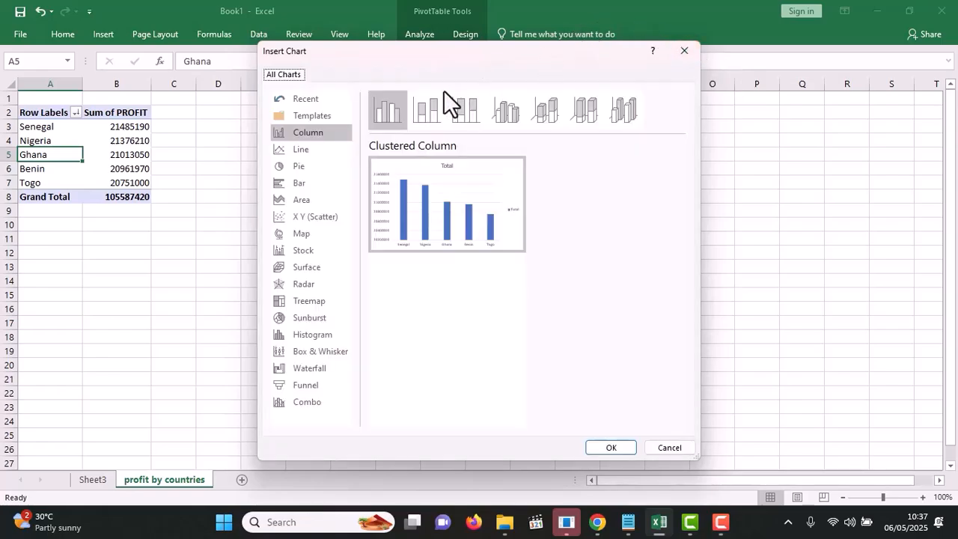
double_click(423, 114)
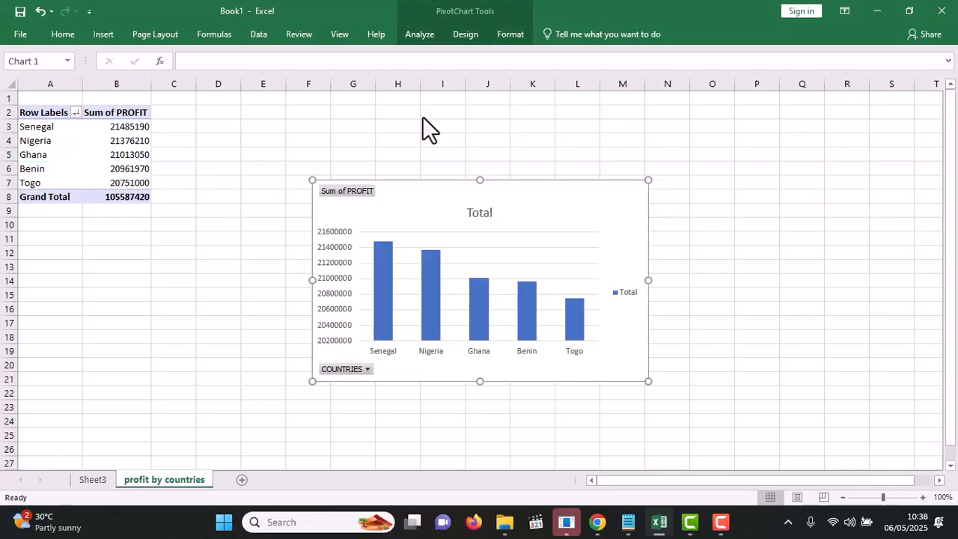
key(ctrl+z)
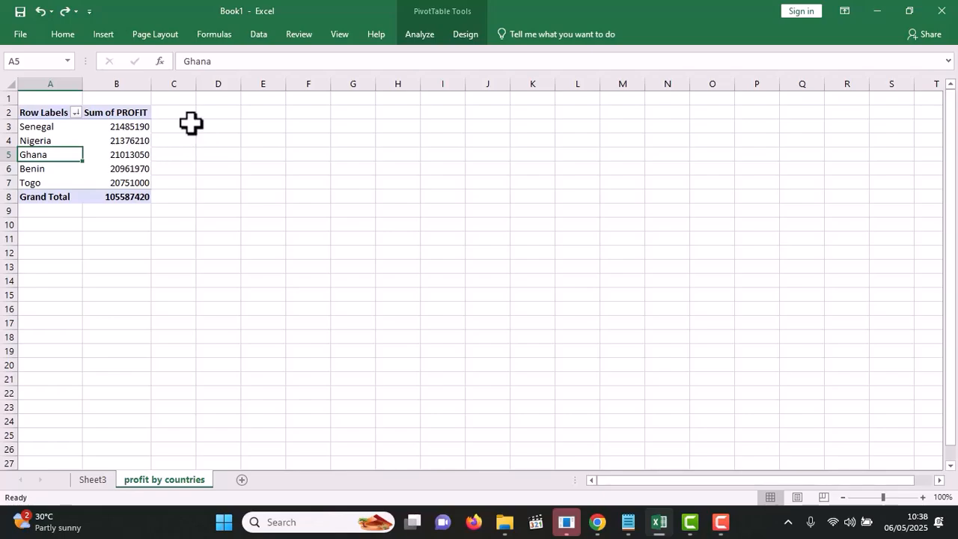
Insert a stacked column PivotChart based on the profit by countries PivotTable
click(416, 32)
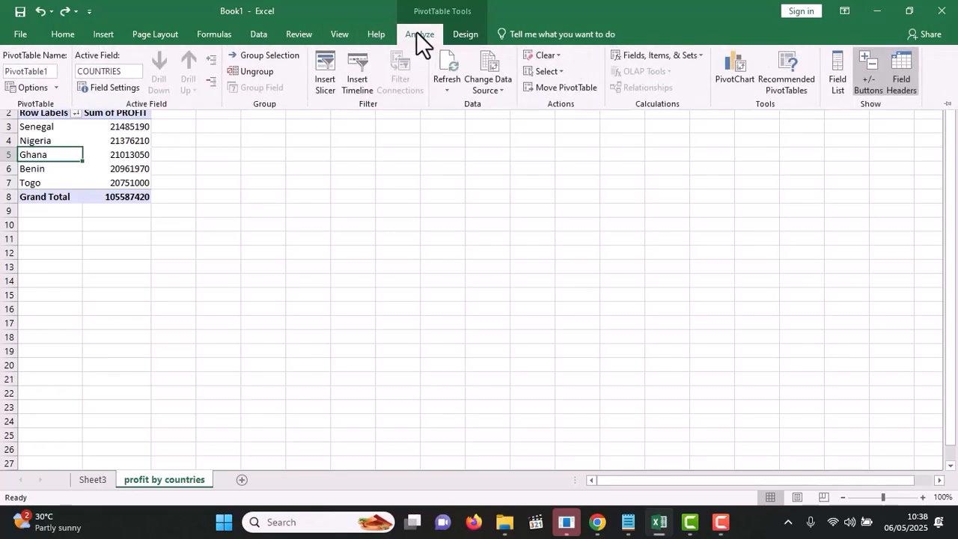
click(723, 58)
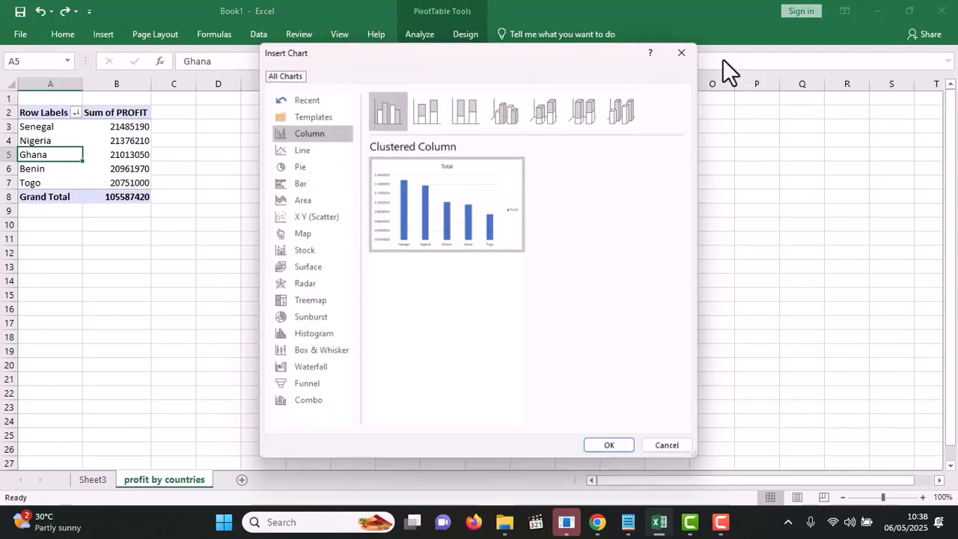
click(434, 117)
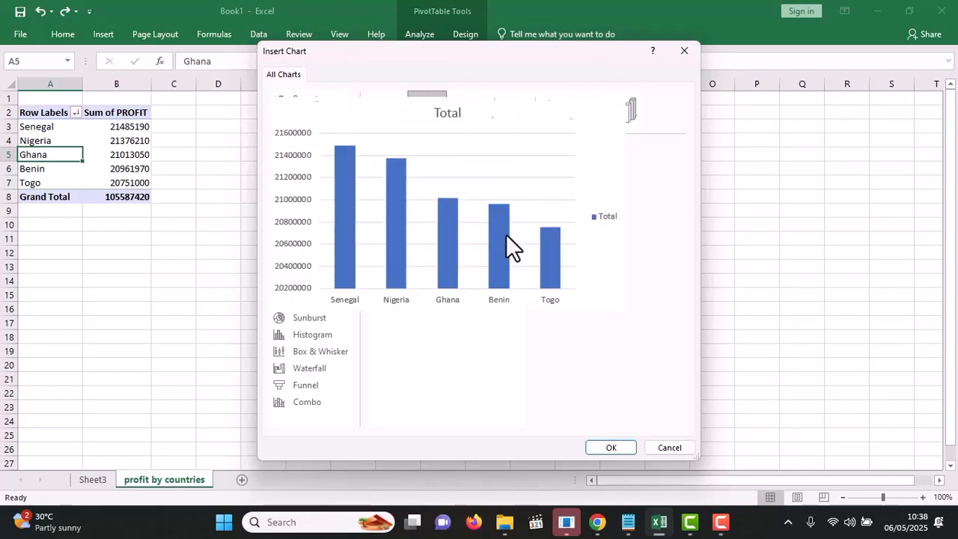
click(609, 449)
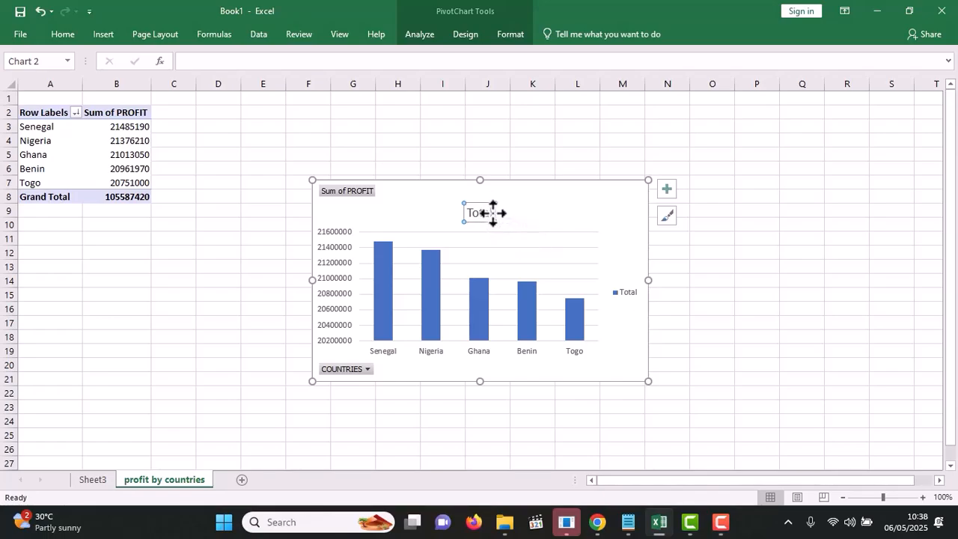
text(P)
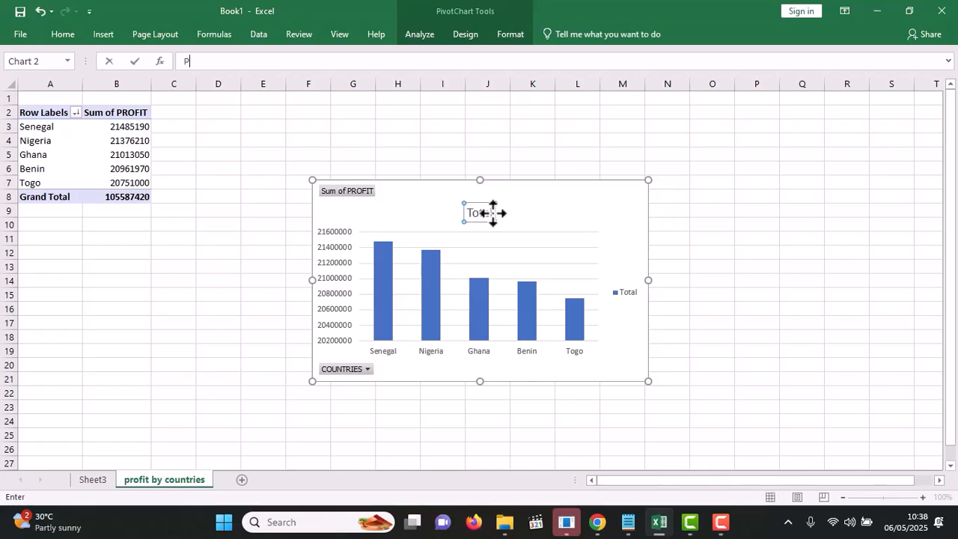
click(490, 216)
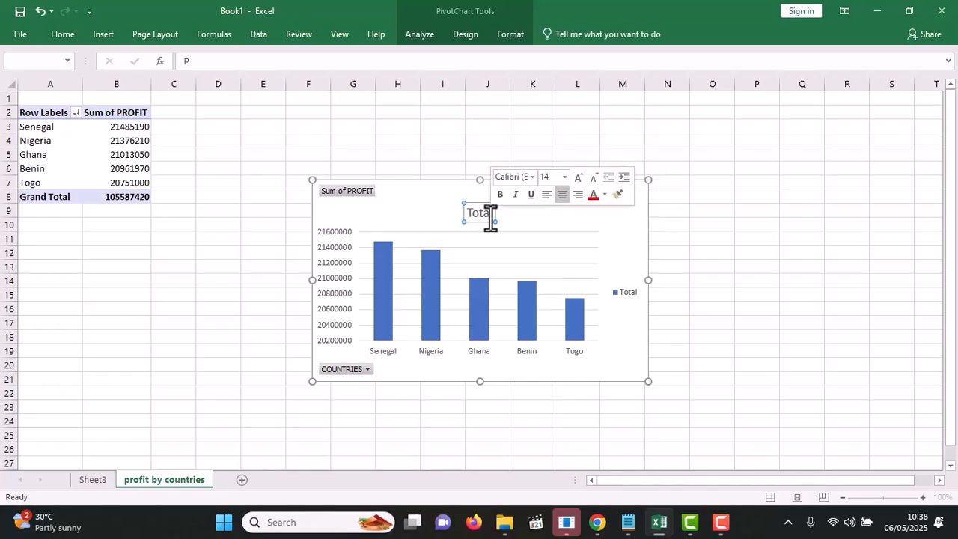
click(491, 218)
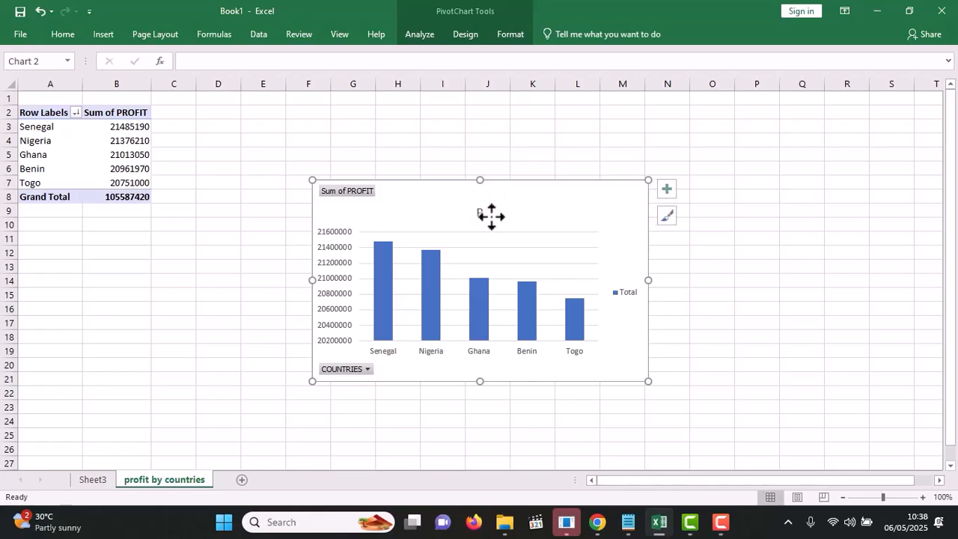
click(485, 216)
text(R)
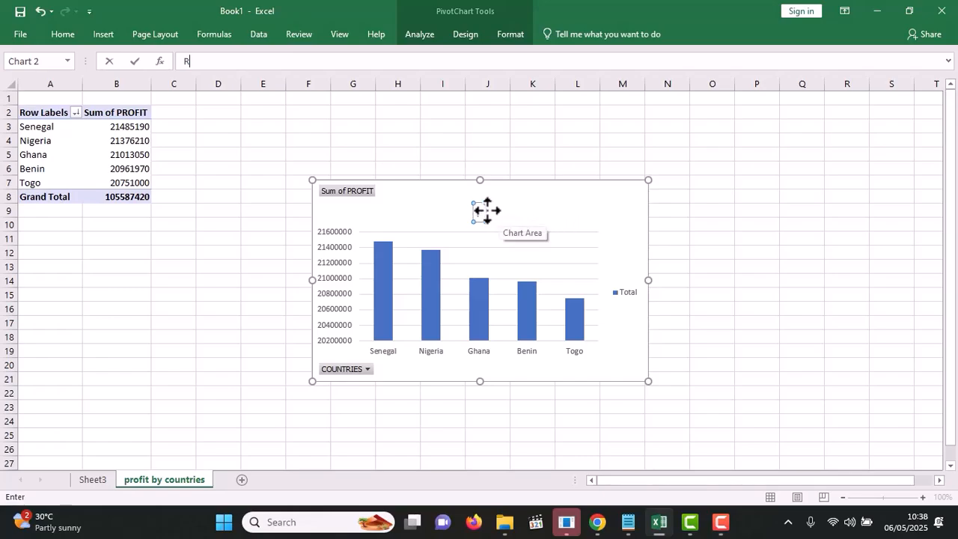
key(Return)
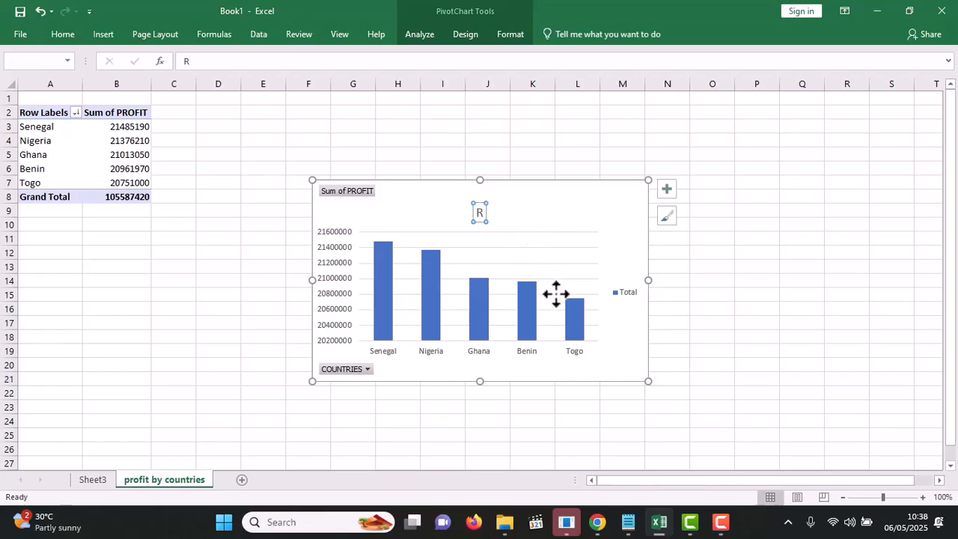
Open the chart title's formatting options and change the title text to "Profit by Countries"
key(ctrl+1)
click(483, 213)
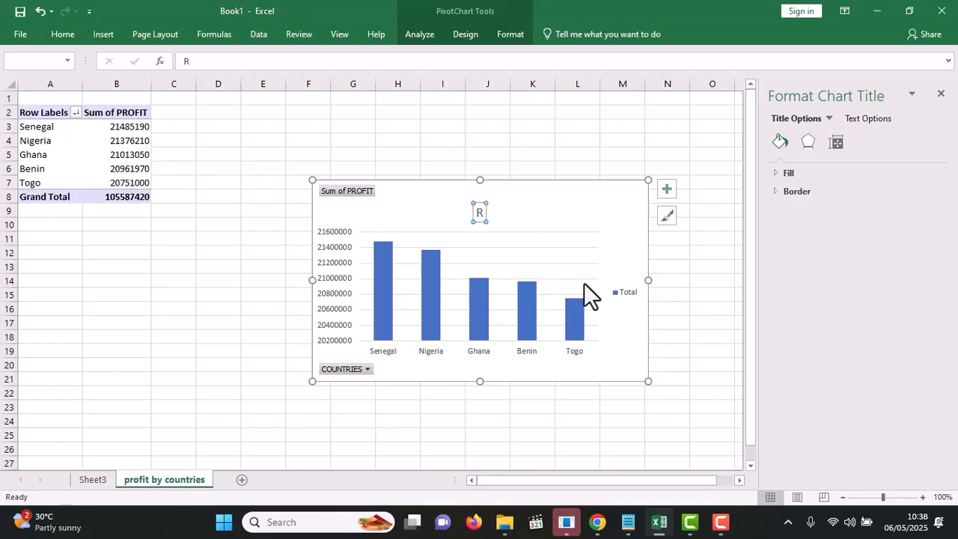
click(480, 214)
key(BackSpace)
text(P)
key(BackSpace)
text(P)
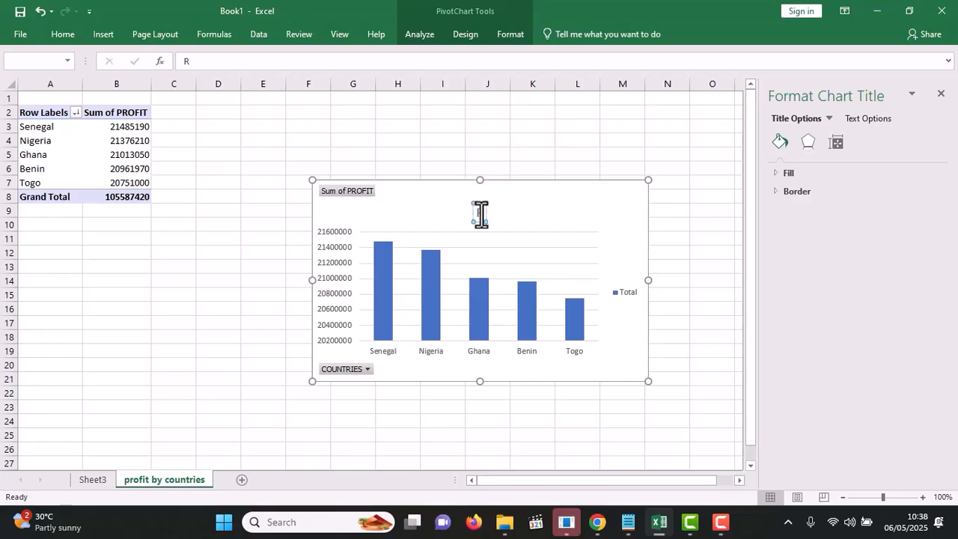
text(rofit by Countries)
click(606, 224)
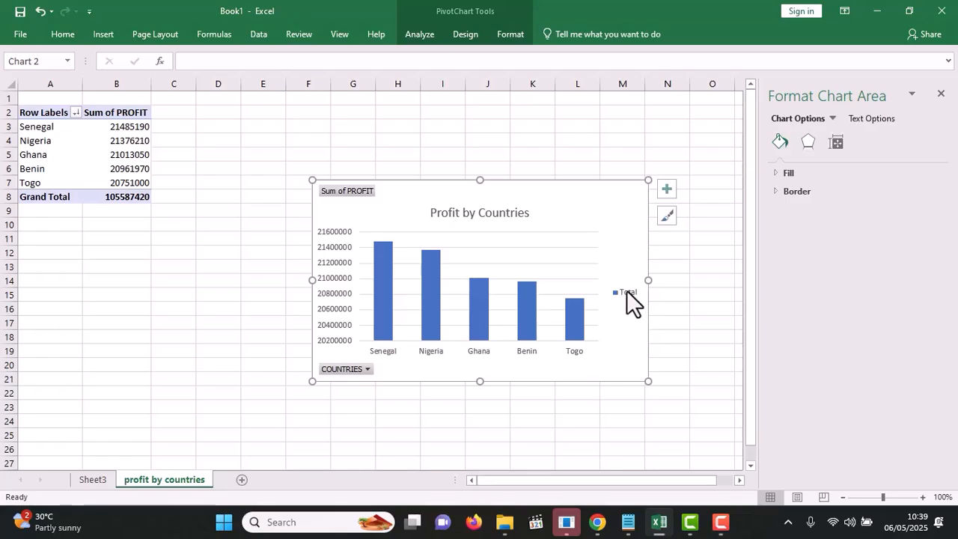
Delete the Total legend from the PivotChart and hide all of its field buttons
click(626, 293)
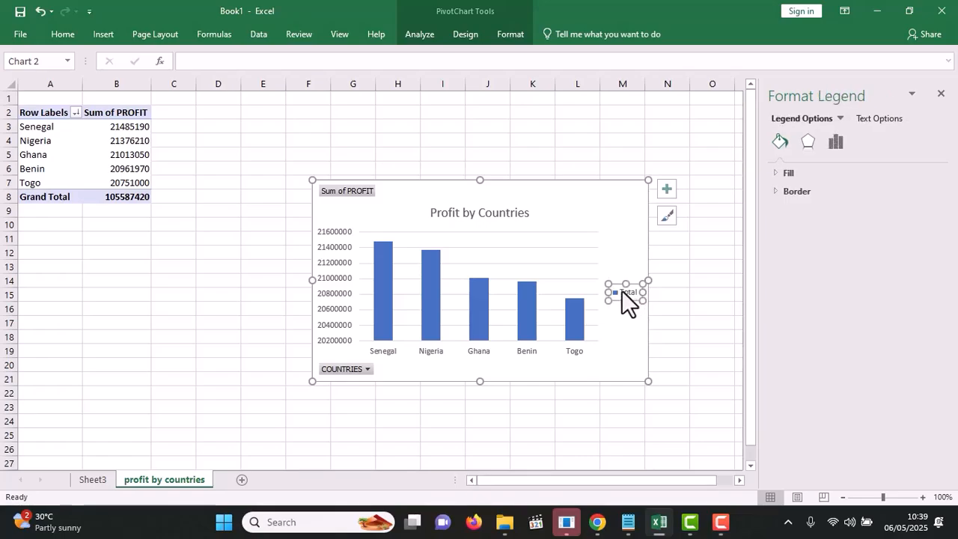
key(Delete)
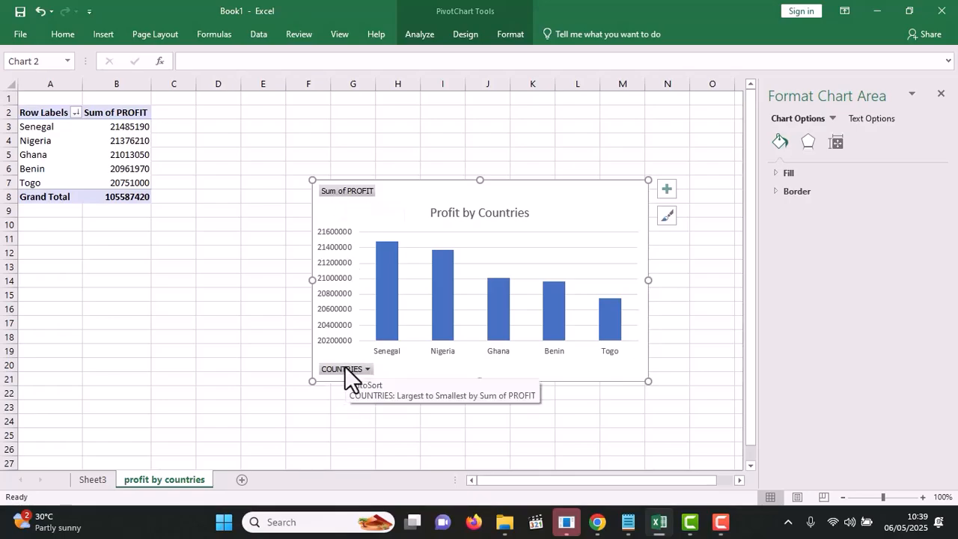
right_click(342, 191)
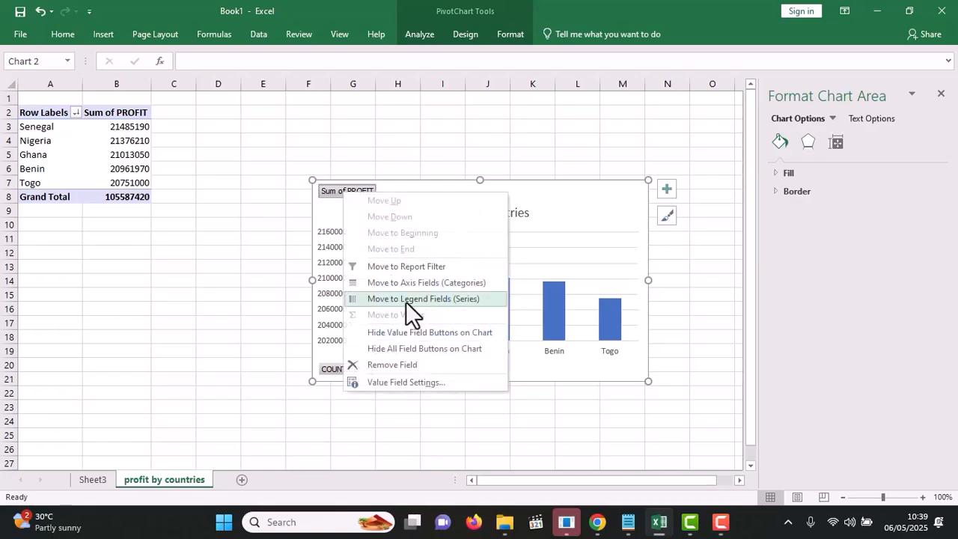
click(416, 349)
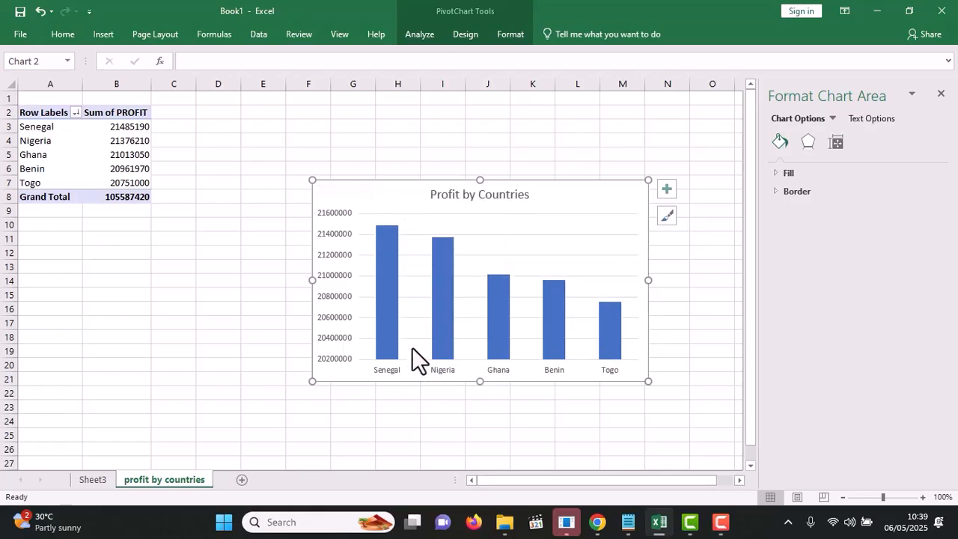
Preview data labels, a data table, error bars and a legend on the Profit by Countries chart, switching each one off again
click(664, 192)
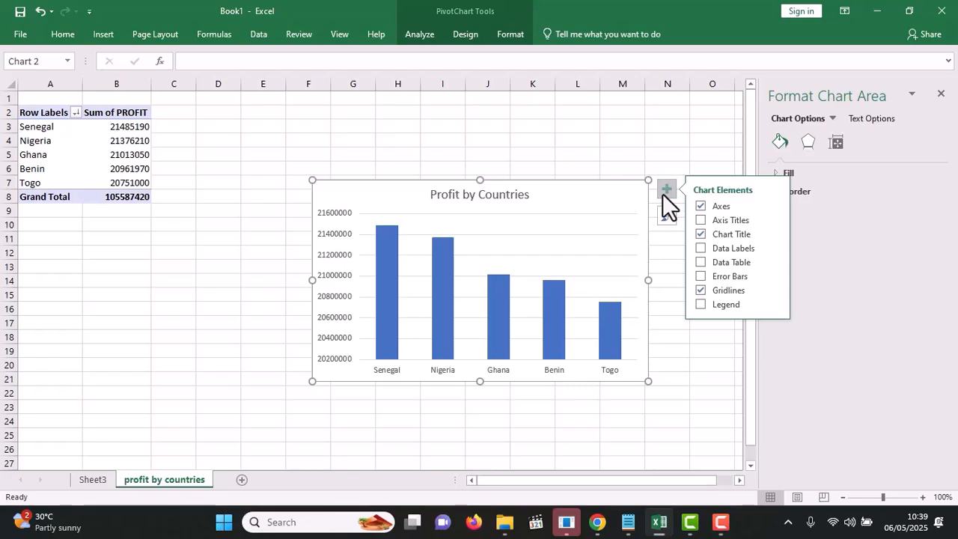
click(700, 248)
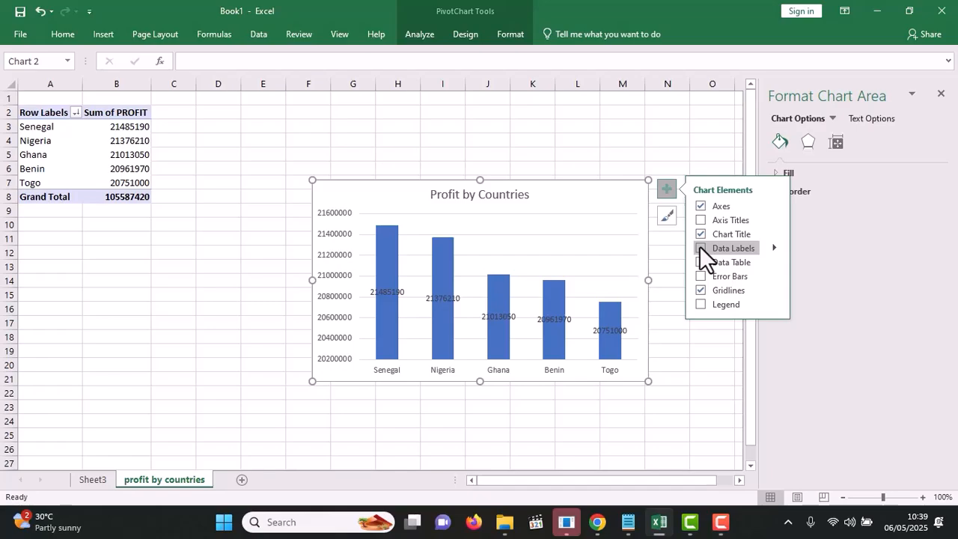
click(700, 253)
click(701, 261)
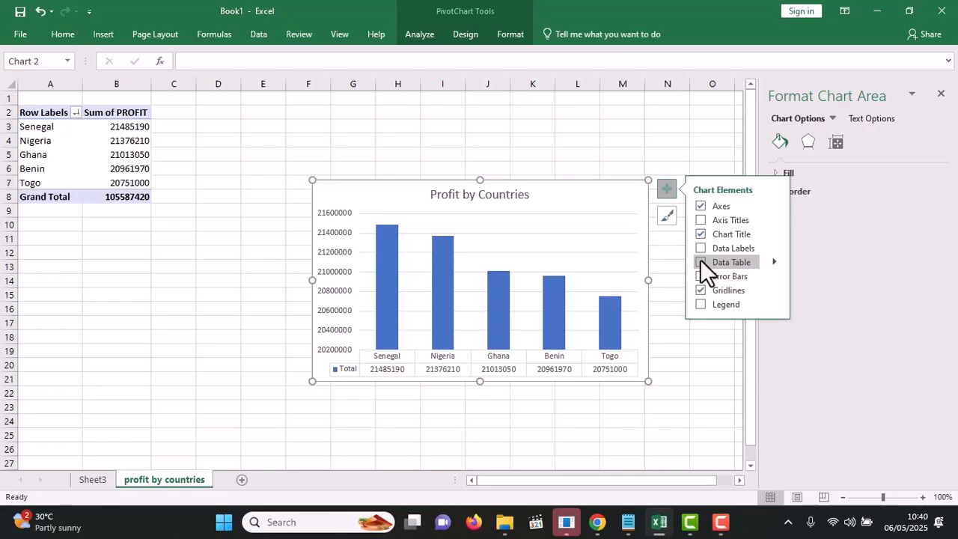
click(700, 262)
click(703, 275)
click(705, 276)
click(702, 304)
click(701, 304)
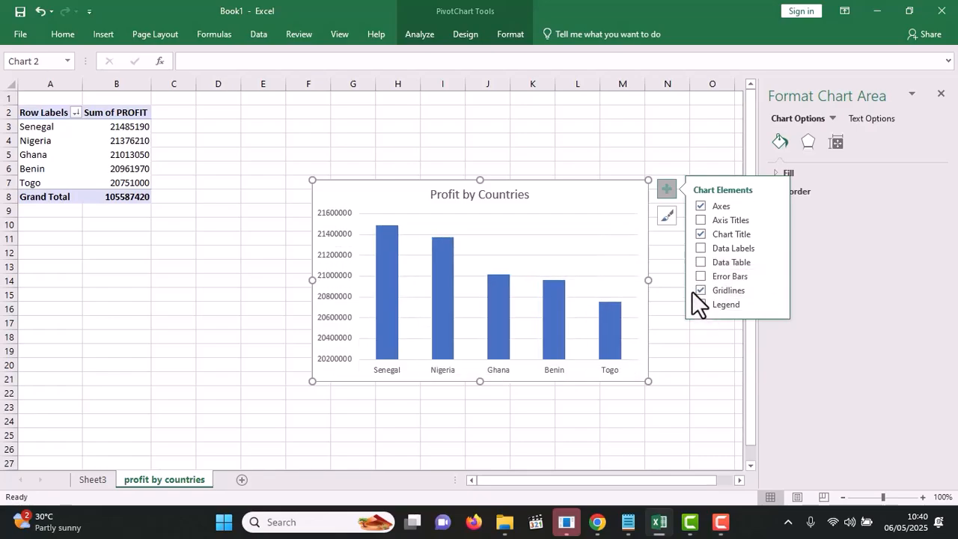
Move the Profit by Countries chart directly beside the PivotTable, near the top of the sheet
click(559, 116)
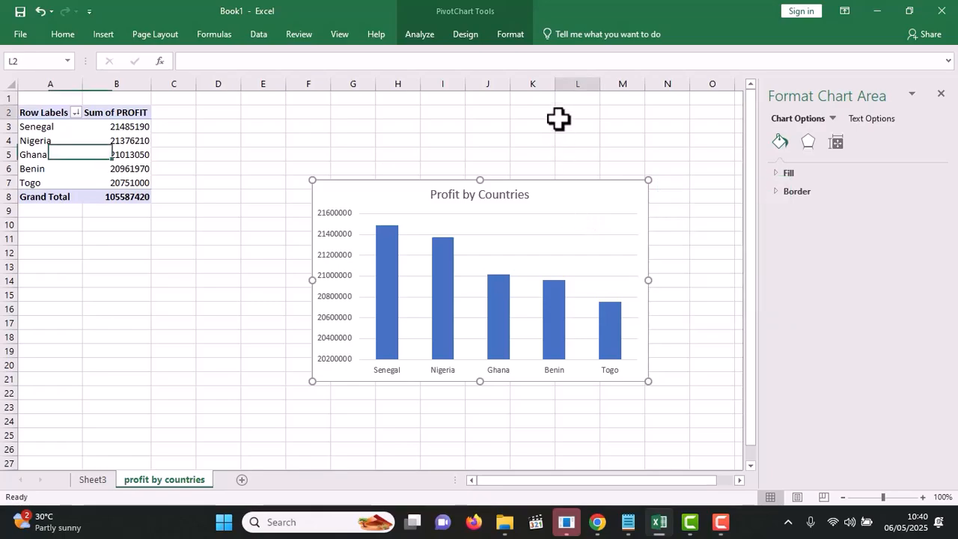
click(582, 204)
mouse_move(575, 202)
mouse_down()
mouse_move(462, 201)
mouse_move(424, 222)
mouse_move(420, 128)
mouse_up()
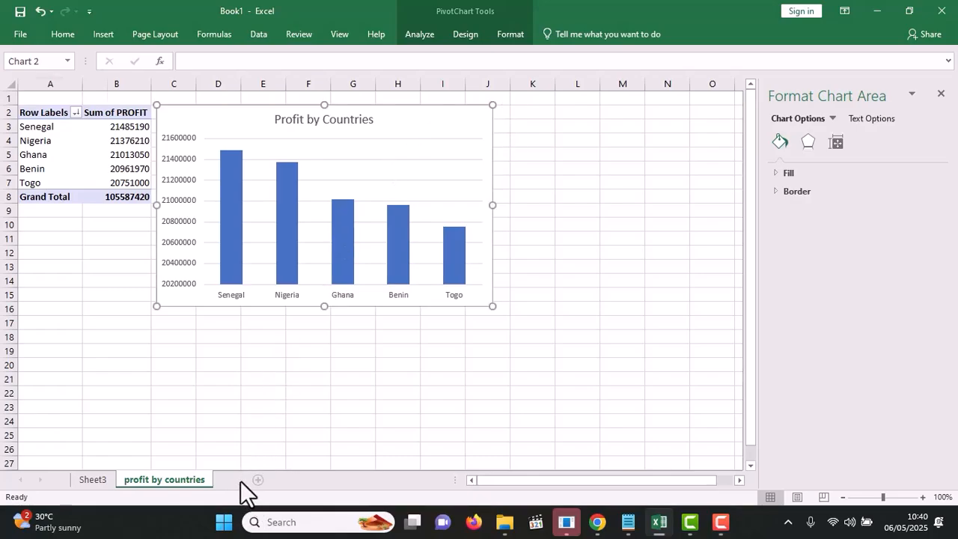
Add a new worksheet and rename it "profit by brands"
click(242, 480)
double_click(240, 480)
key(BackSpace)
text(profit by brands)
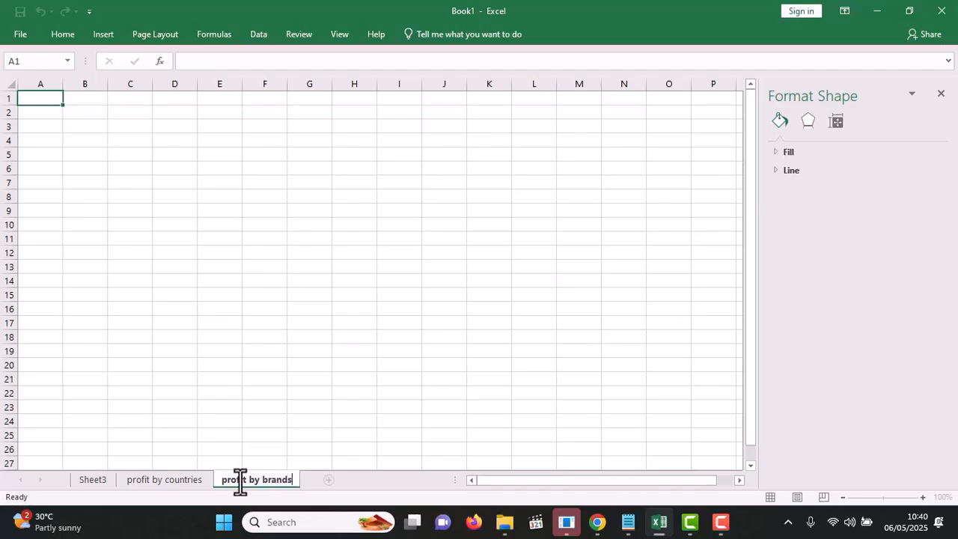
key(Return)
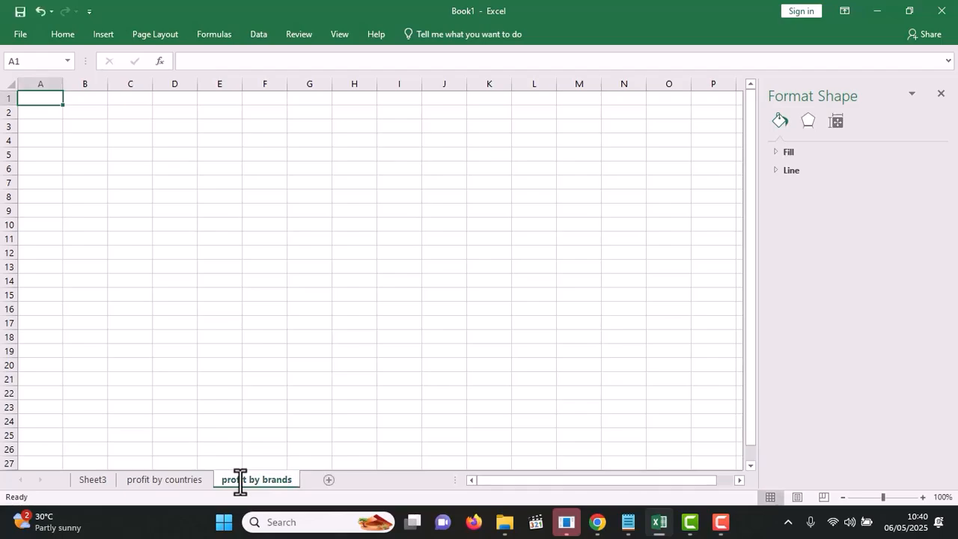
Insert a PivotTable from the brewery_data table at cell A1 of the existing profit by brands worksheet
click(101, 35)
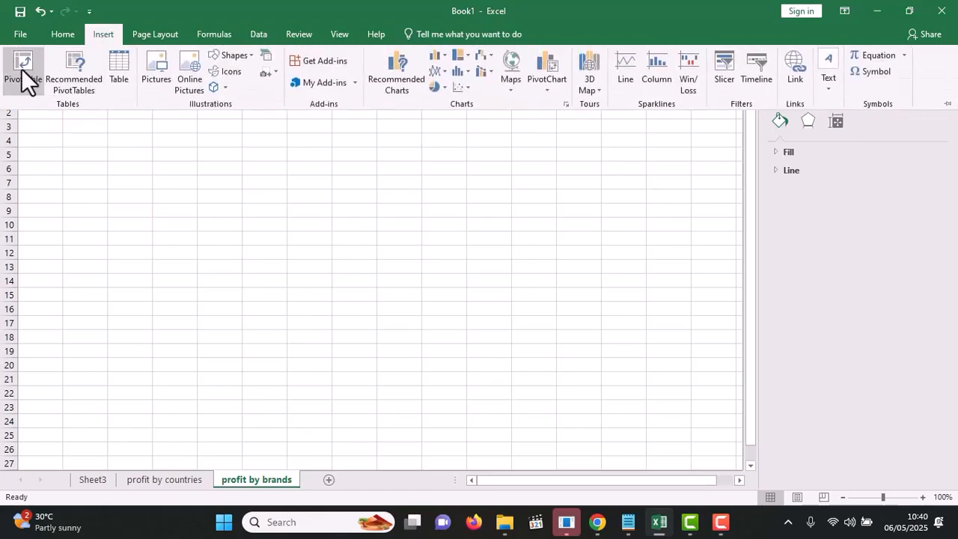
click(23, 67)
text(b)
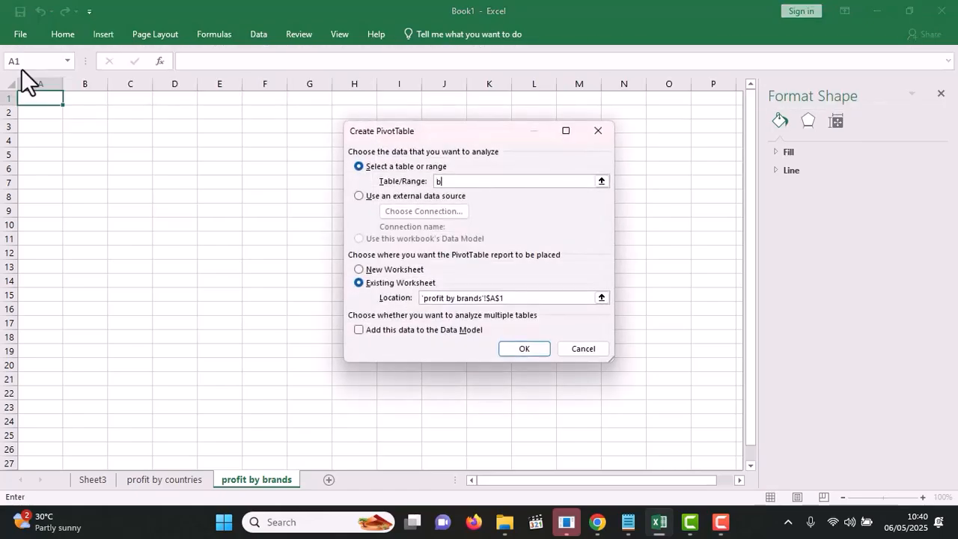
text(rewery_data)
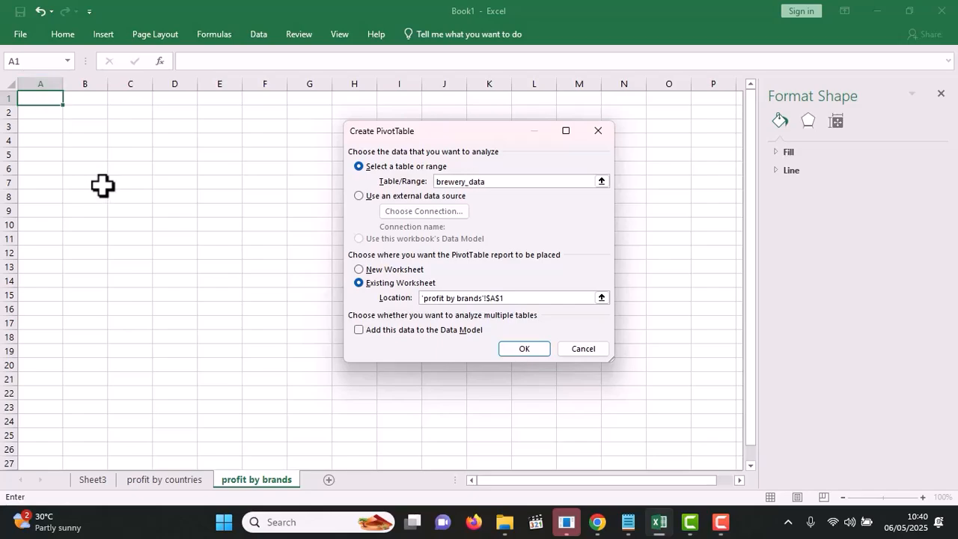
click(517, 349)
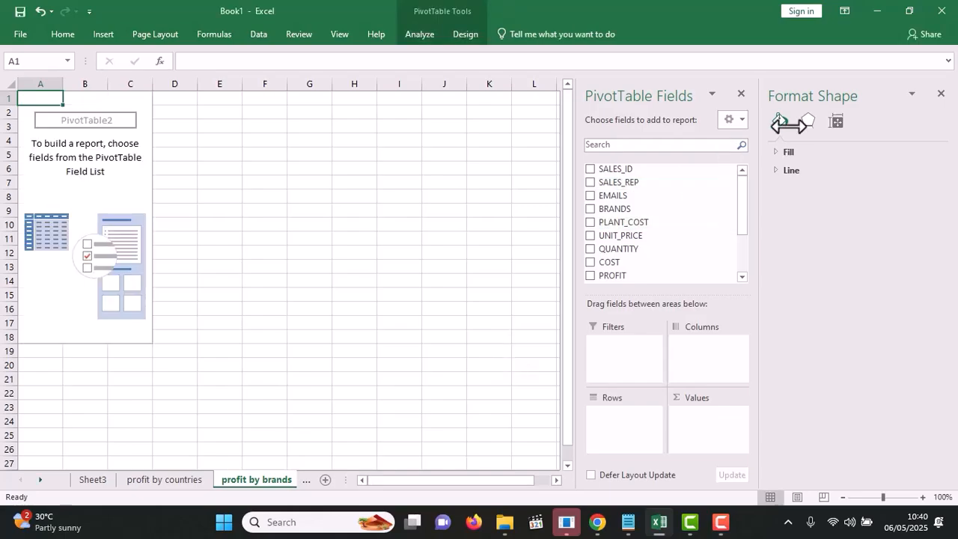
Close the Format Shape pane and summarise profit by brand, with PROFIT as the summed values and BRANDS as the rows
click(941, 94)
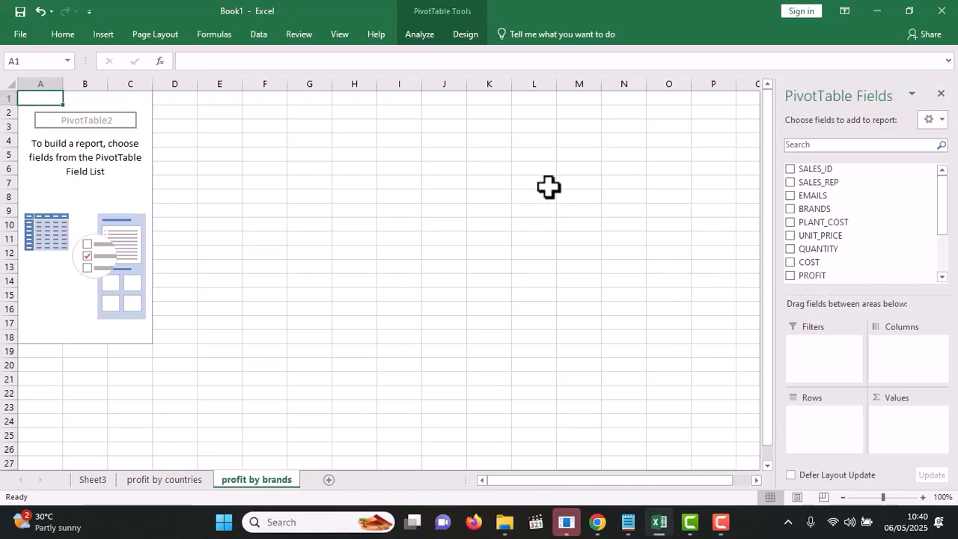
drag(829, 279, 907, 417)
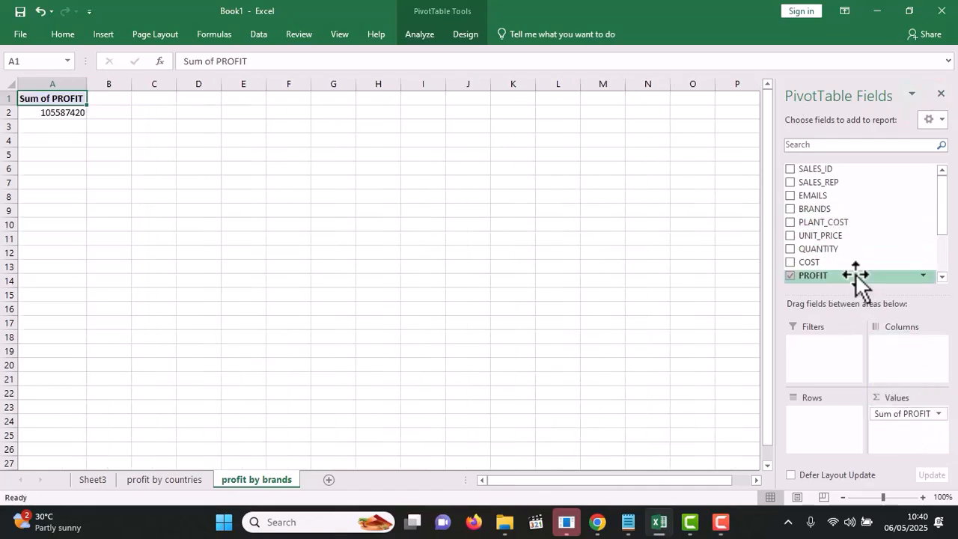
drag(825, 212, 833, 429)
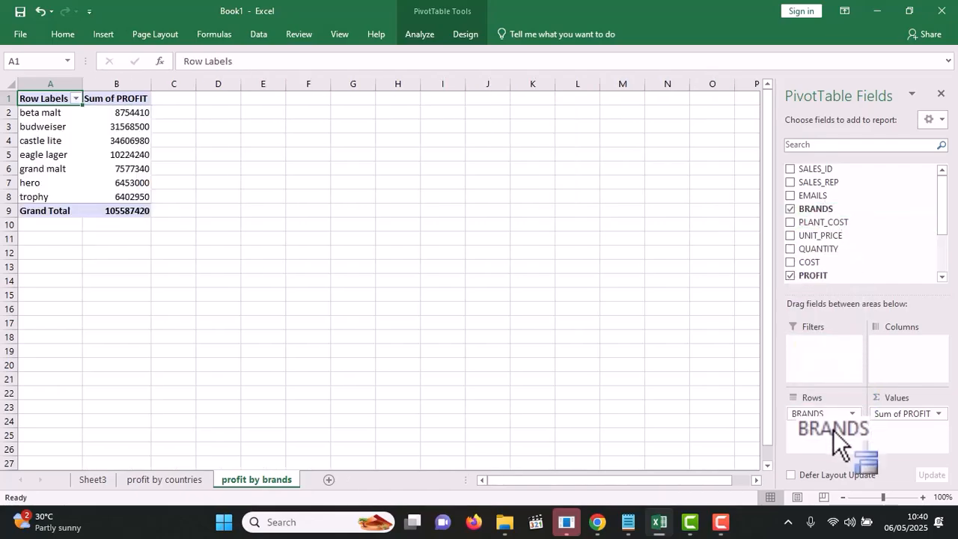
Sort the brands in the PivotTable in descending order by Sum of PROFIT
click(75, 100)
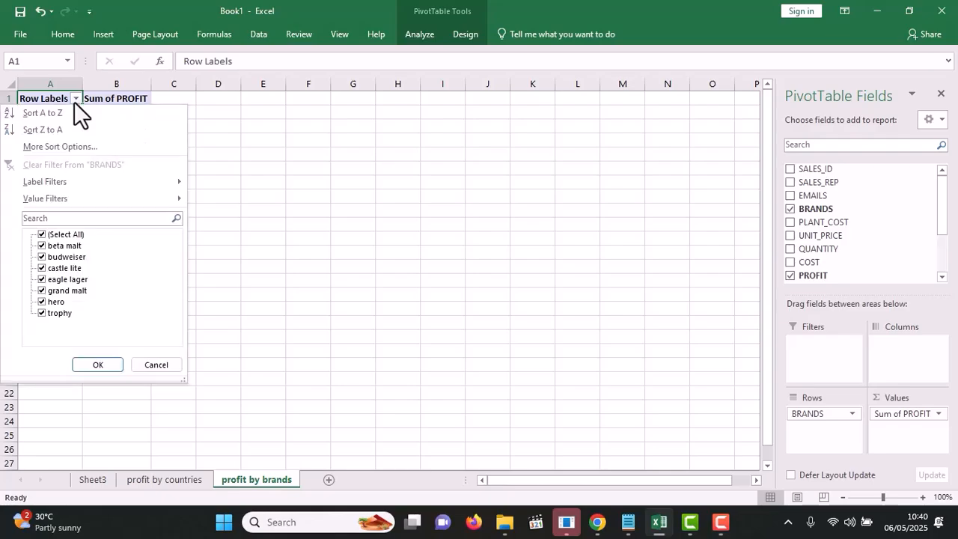
click(81, 148)
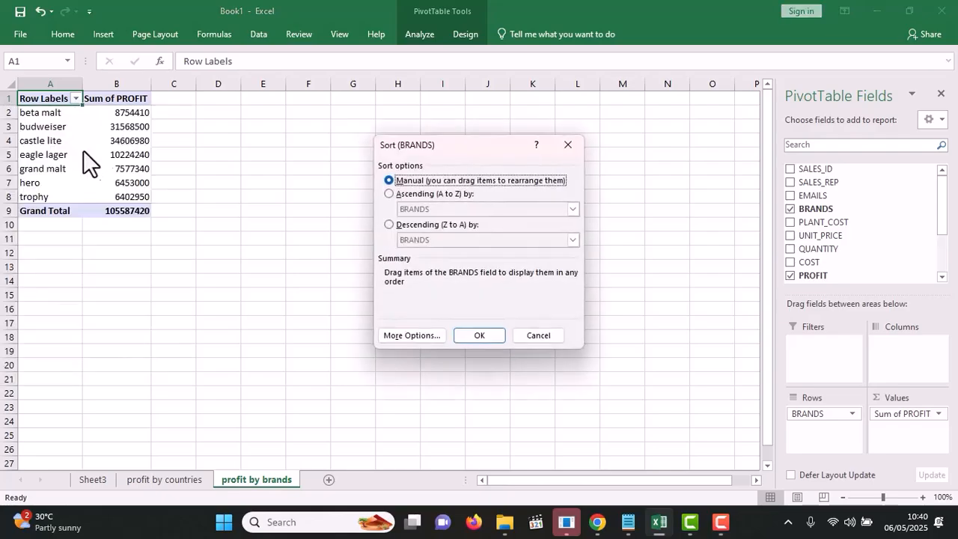
click(389, 225)
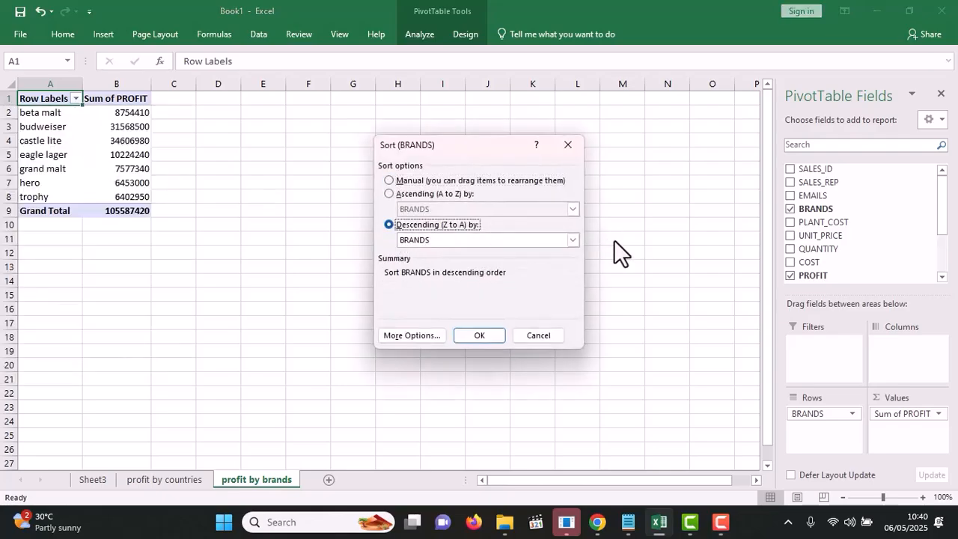
click(572, 241)
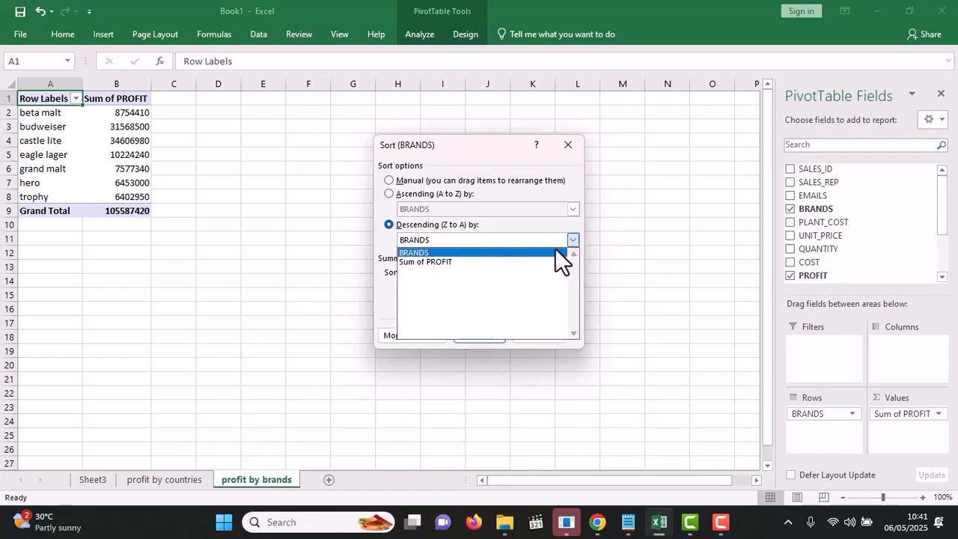
click(514, 262)
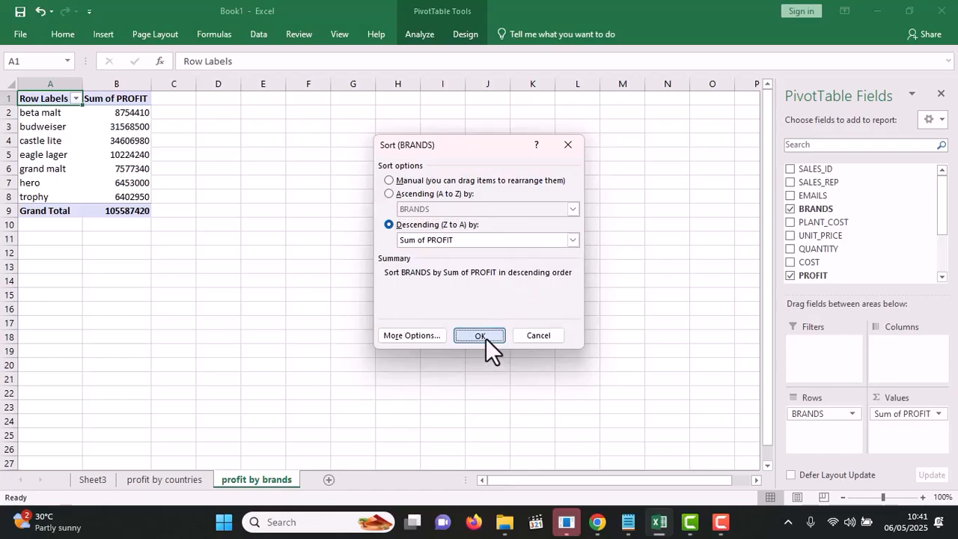
click(486, 338)
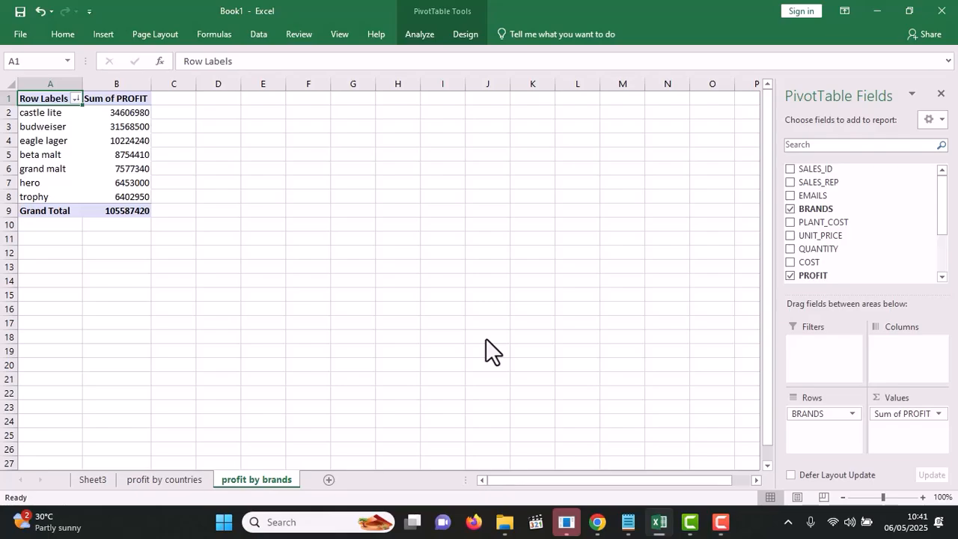
Insert a stacked column PivotChart based on the profit by brands PivotTable
click(73, 148)
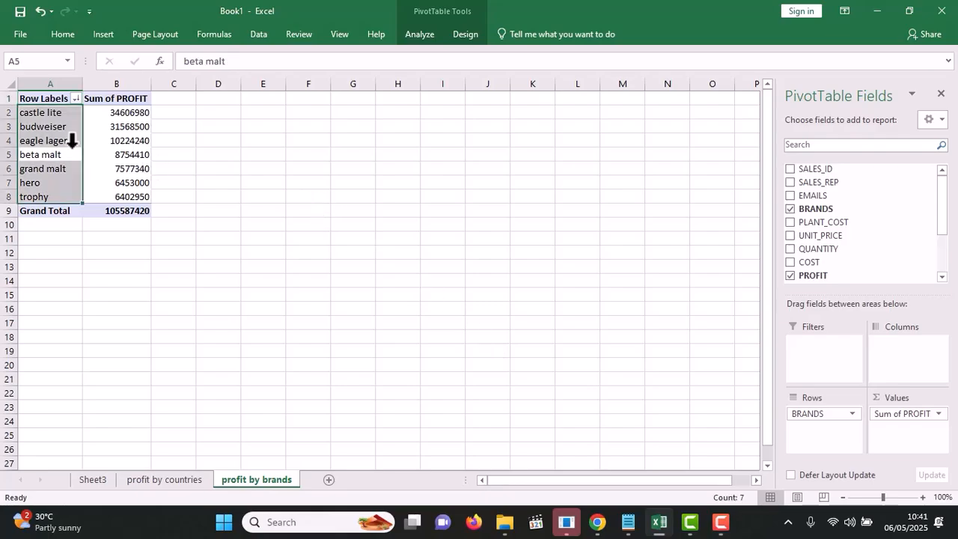
click(419, 33)
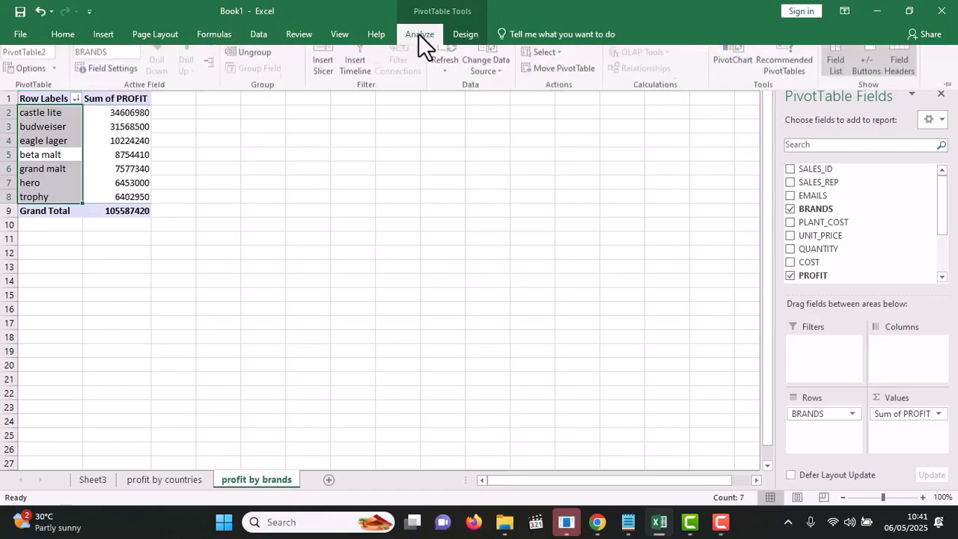
click(732, 82)
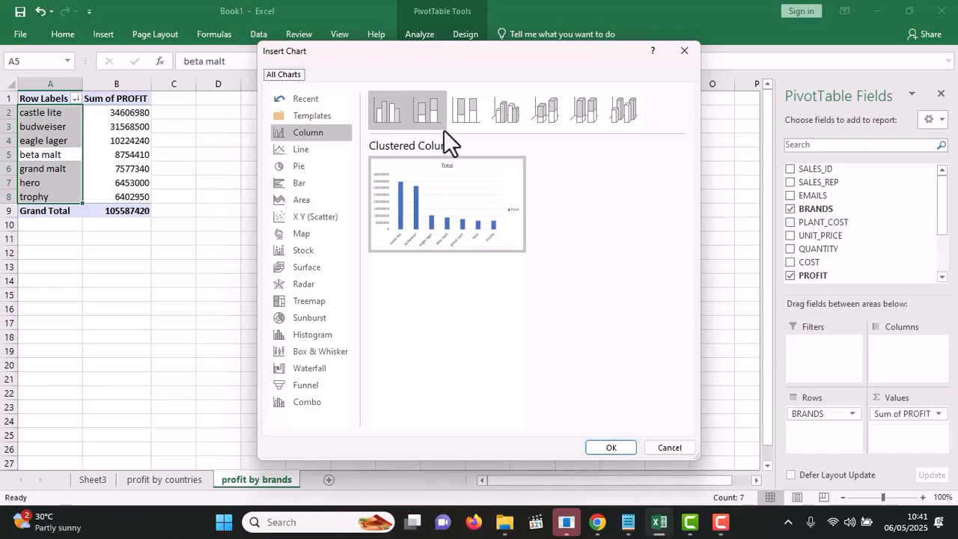
click(427, 113)
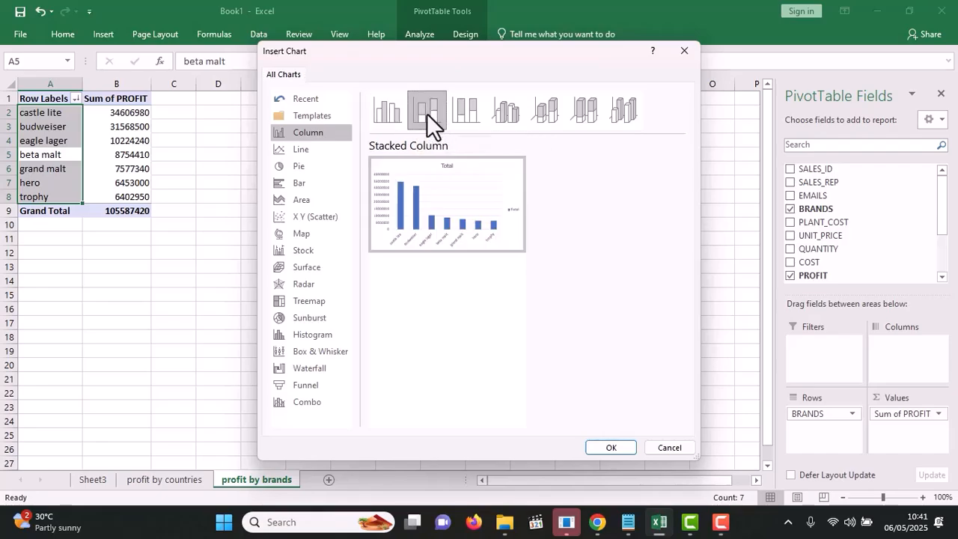
click(610, 448)
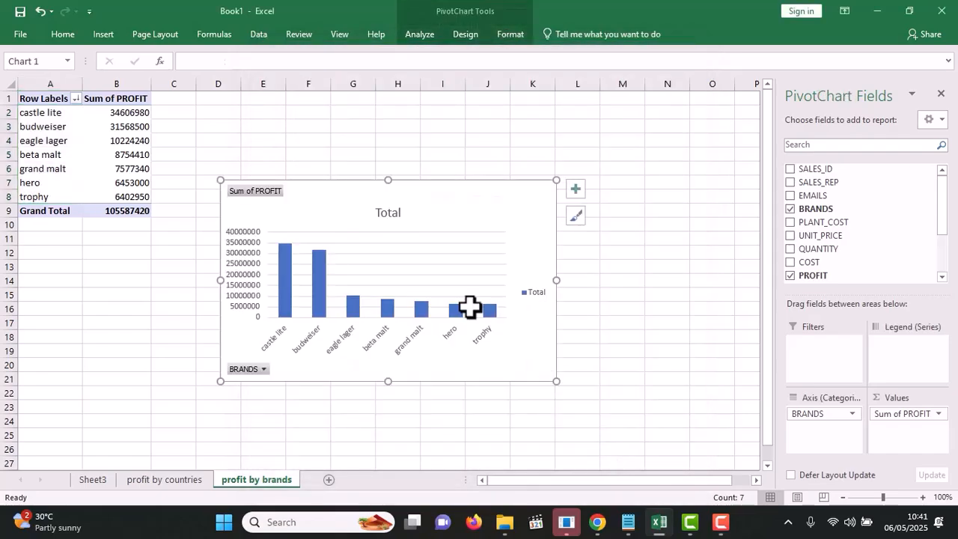
Hide all field buttons on the brands PivotChart and delete its Total legend
right_click(253, 190)
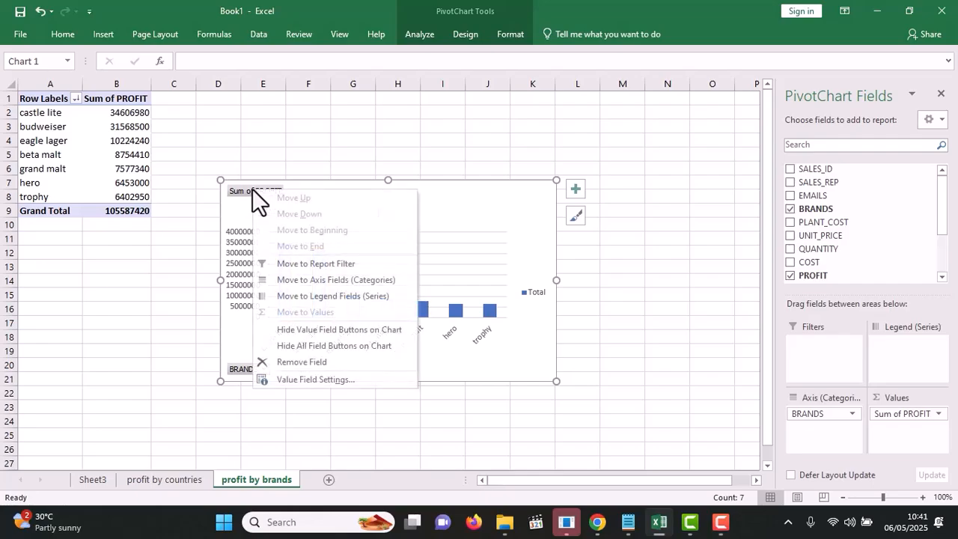
click(301, 342)
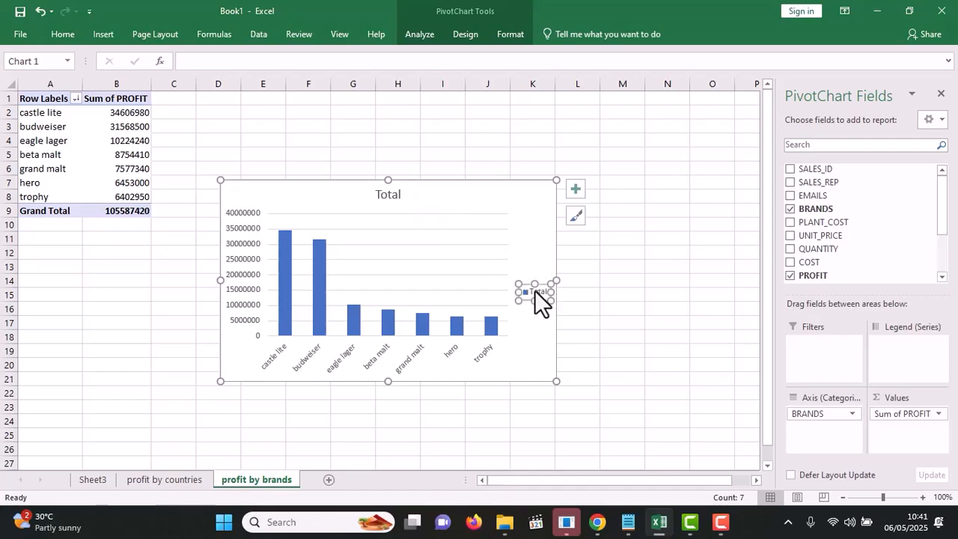
key(Delete)
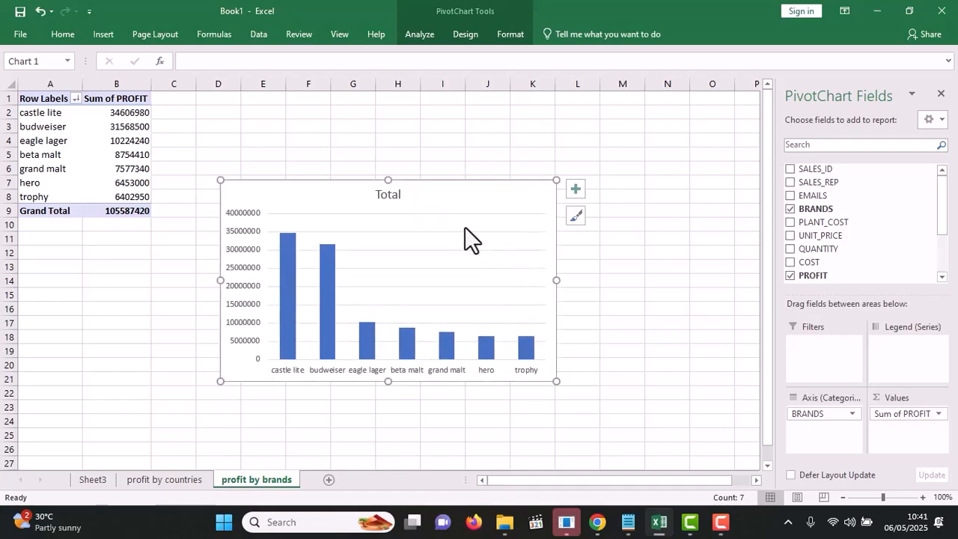
double_click(390, 197)
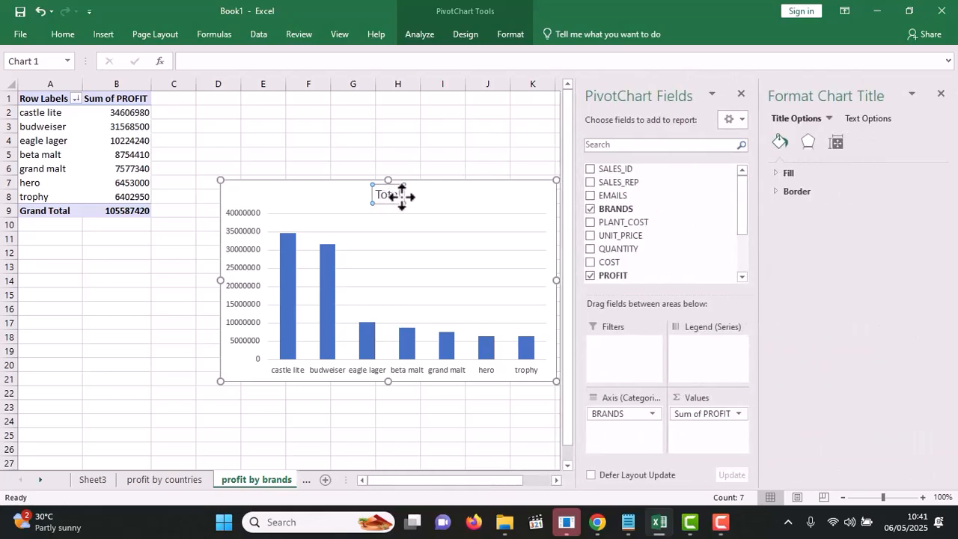
key(Delete)
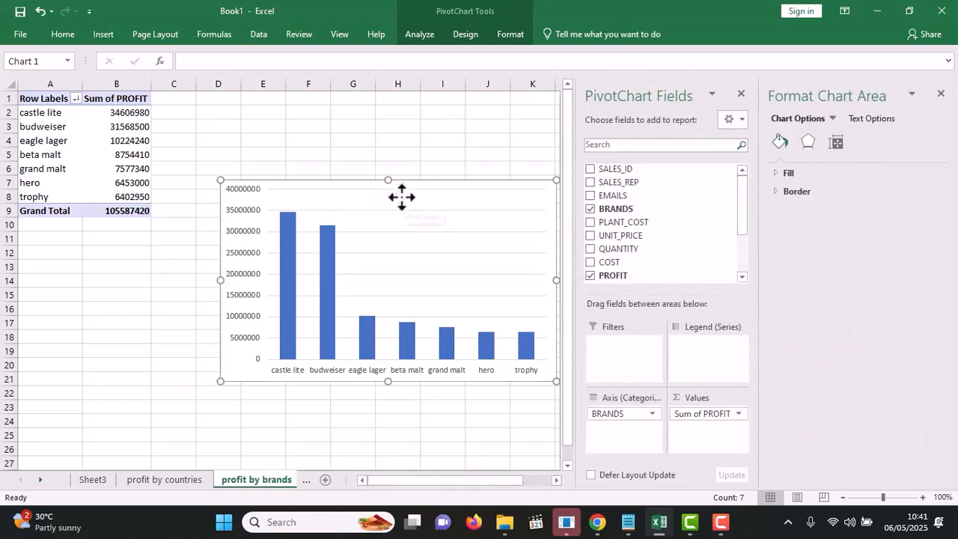
key(ctrl+z)
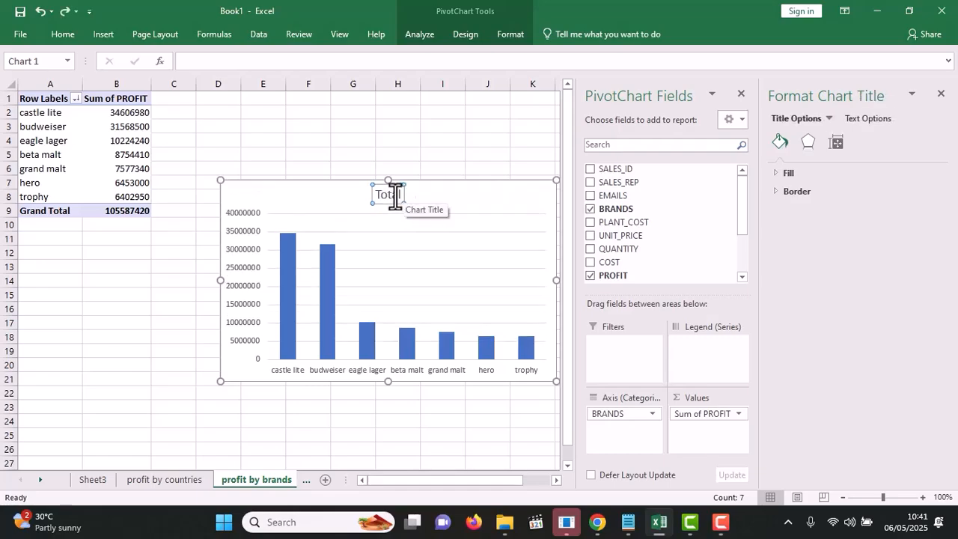
text(P)
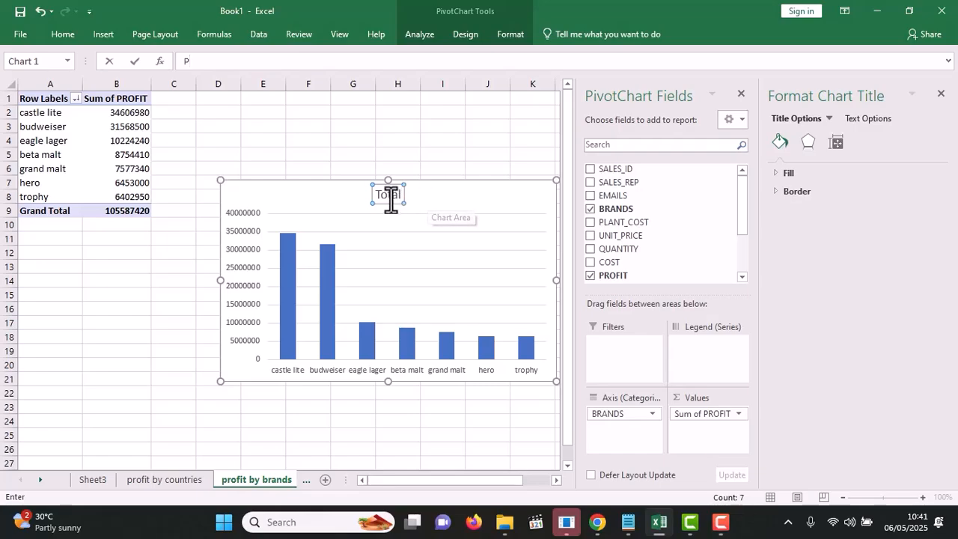
key(Return)
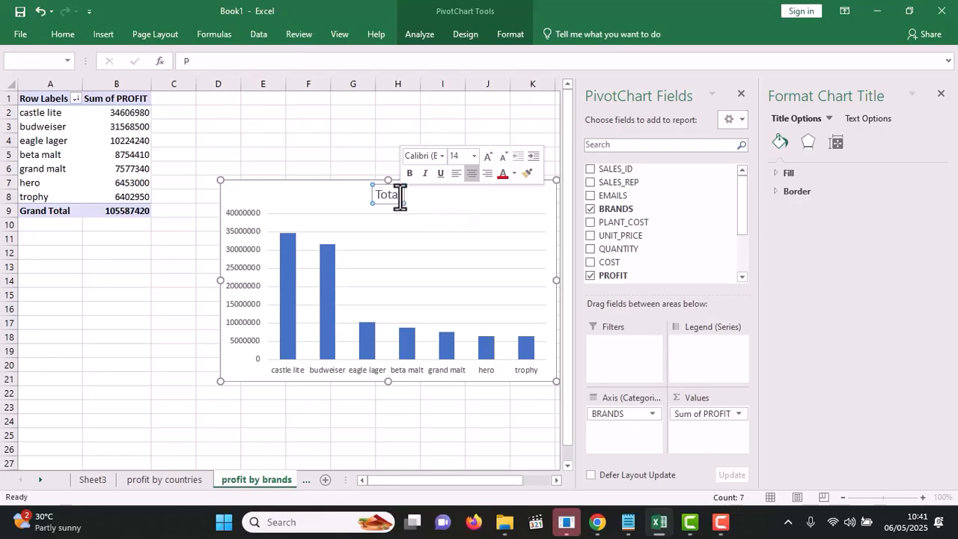
key(Delete)
click(392, 195)
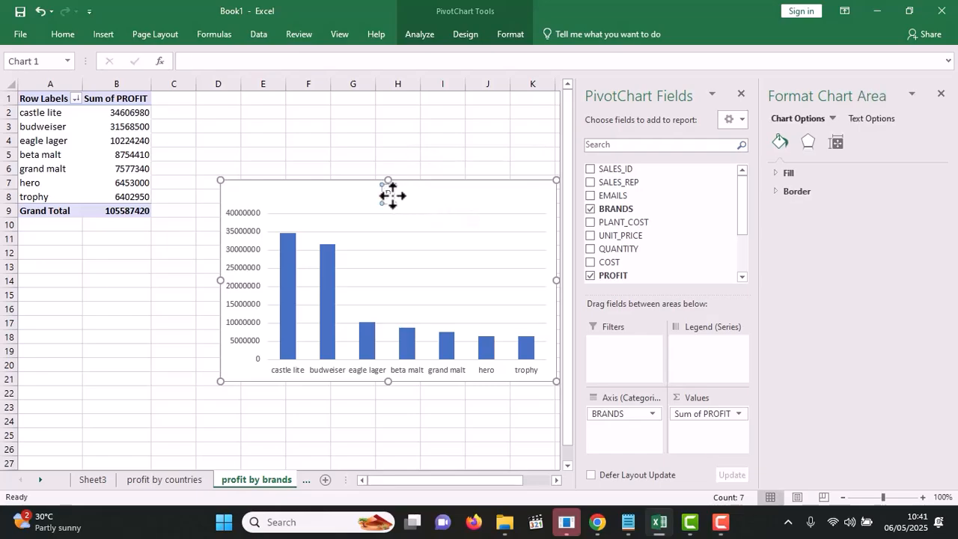
text(RO)
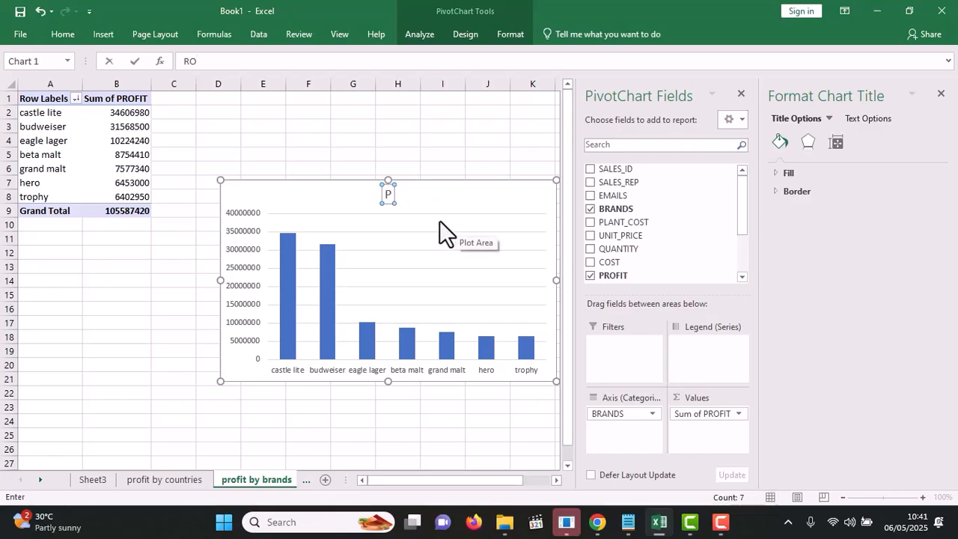
Replace the brands PivotChart's title text with "Profit by Brands"
click(389, 194)
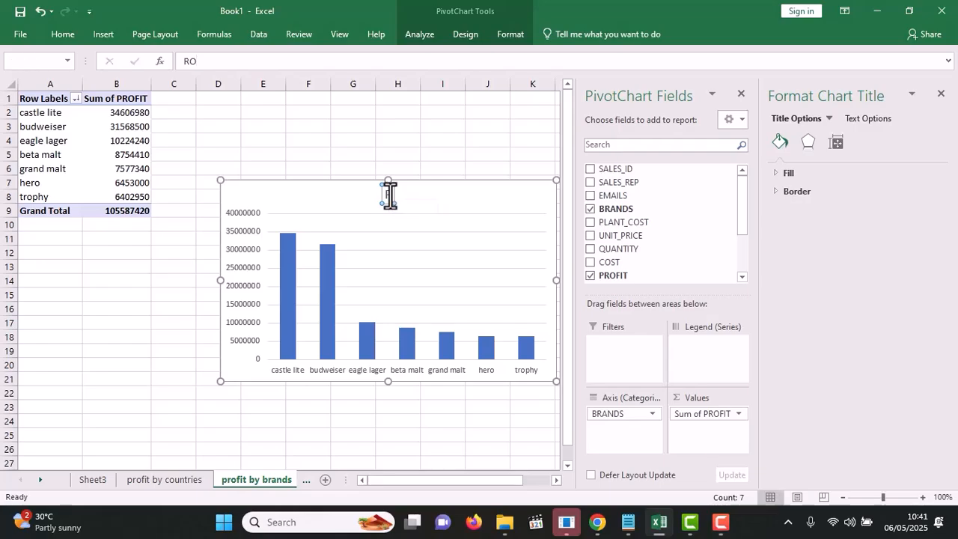
key(BackSpace)
key(Delete)
text(Profit bt)
key(BackSpace)
text(y Brands)
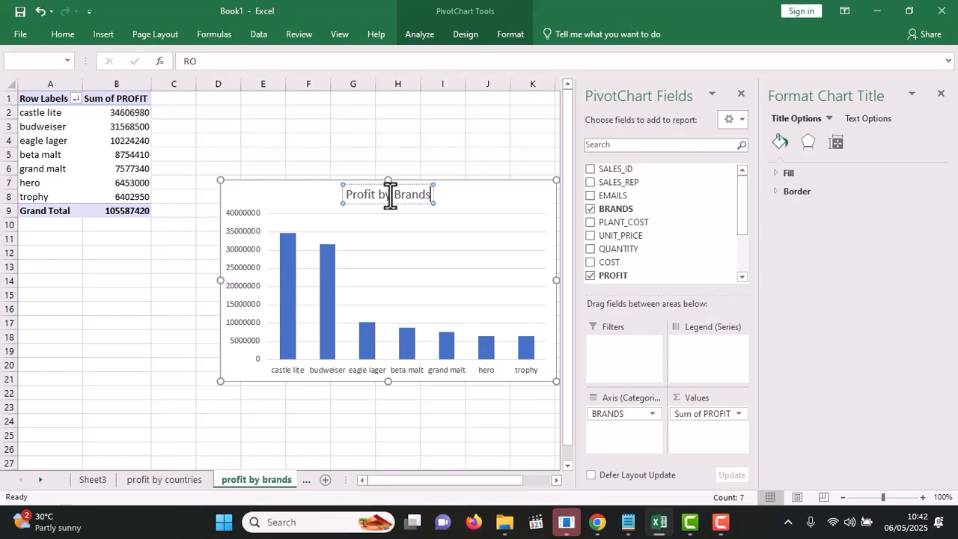
click(442, 124)
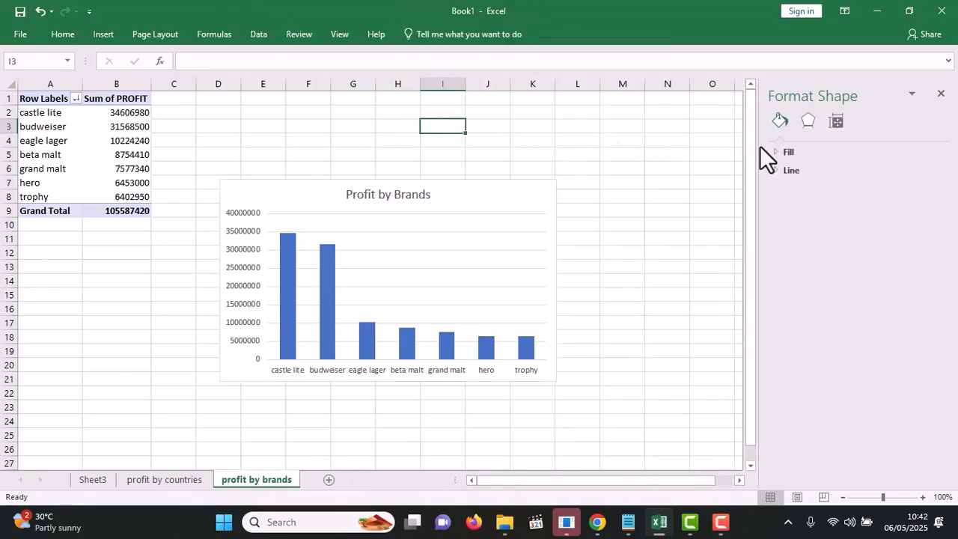
Close the Format Shape pane and move the brands chart up beside the PivotTable, starting at column C near row 1
click(942, 93)
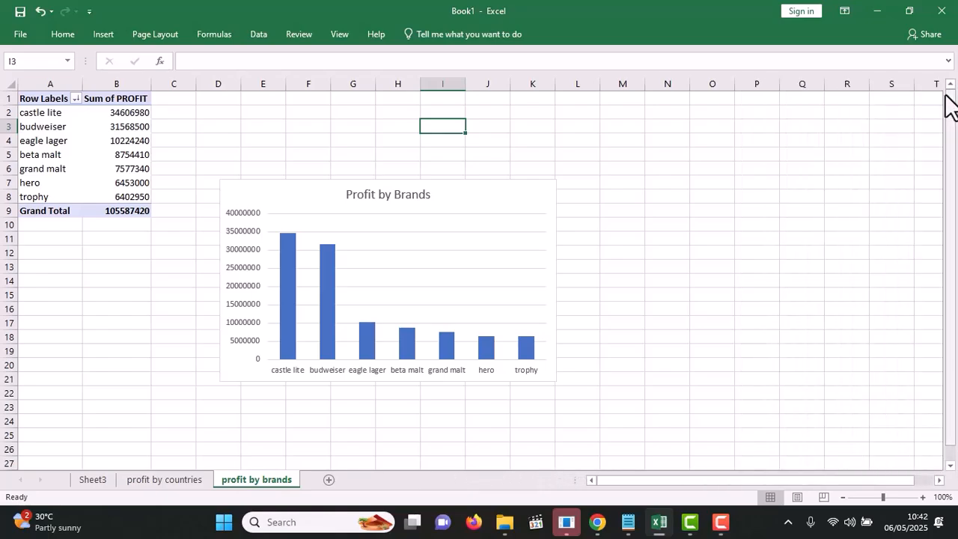
drag(520, 197, 461, 113)
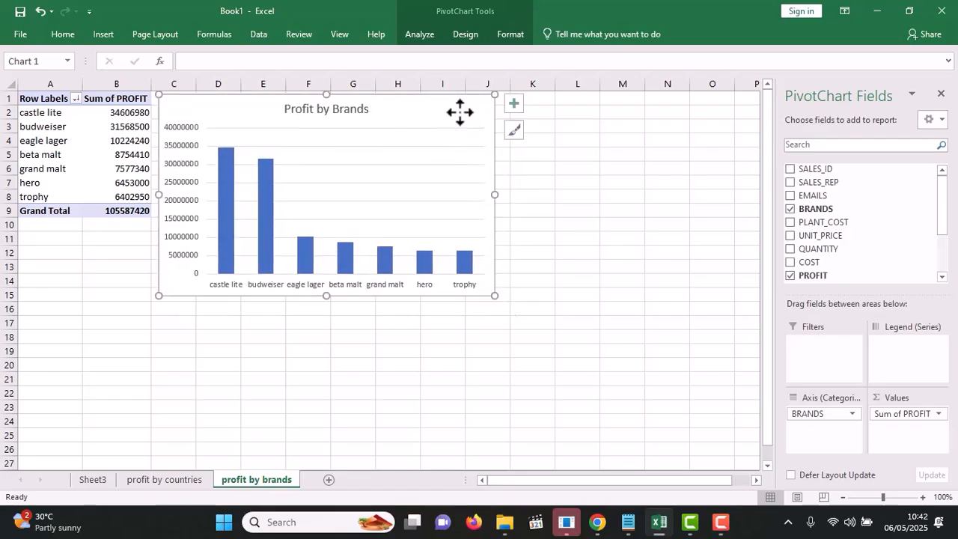
Add a new worksheet after the brands sheet and name it "profit by regions"
click(328, 480)
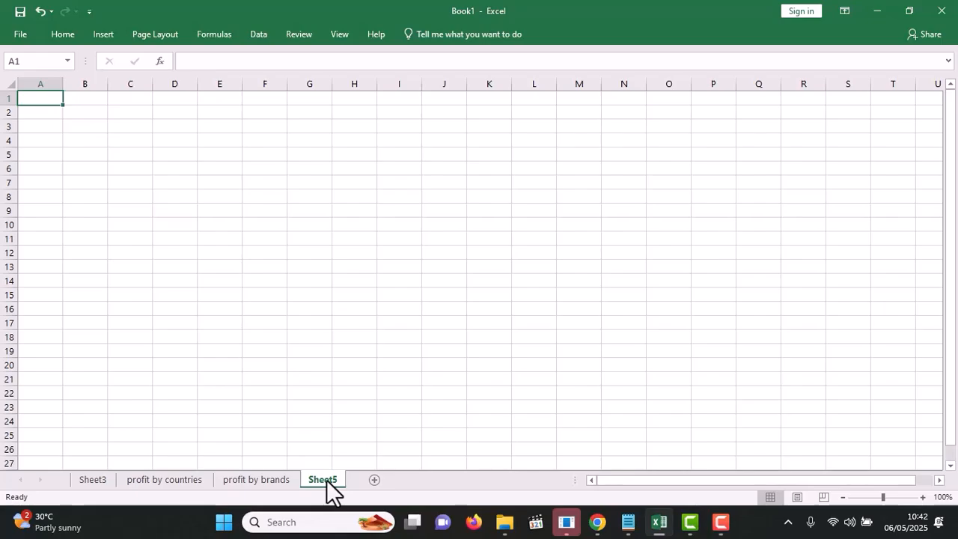
double_click(327, 480)
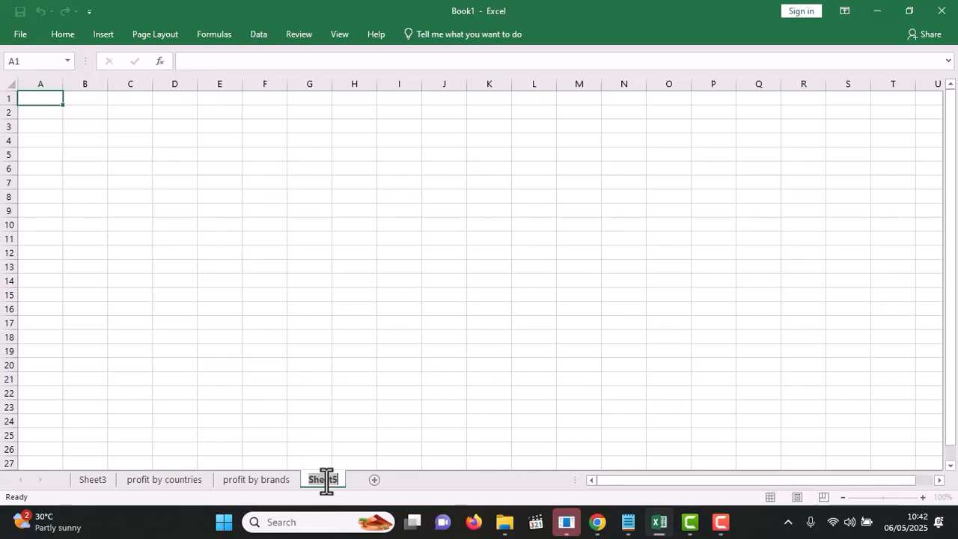
text(profit by regions)
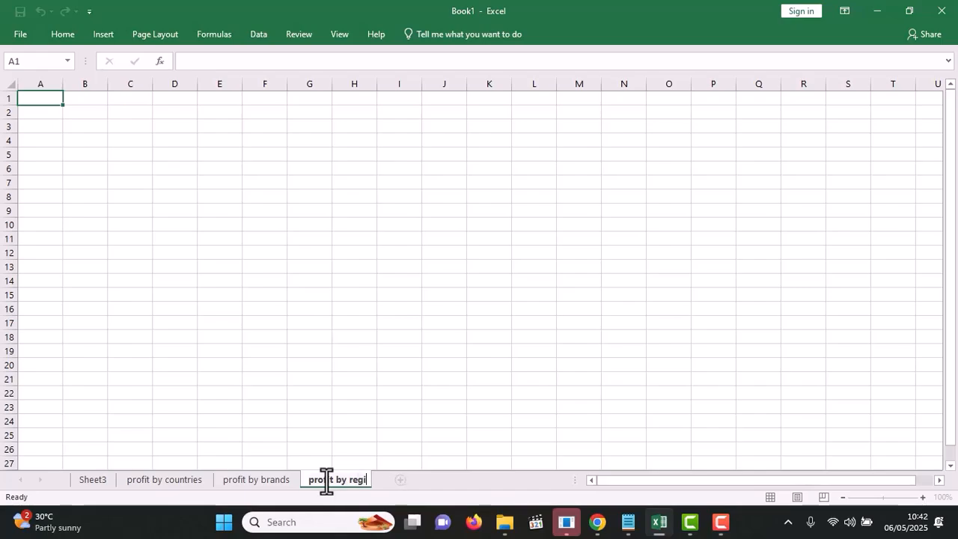
click(294, 416)
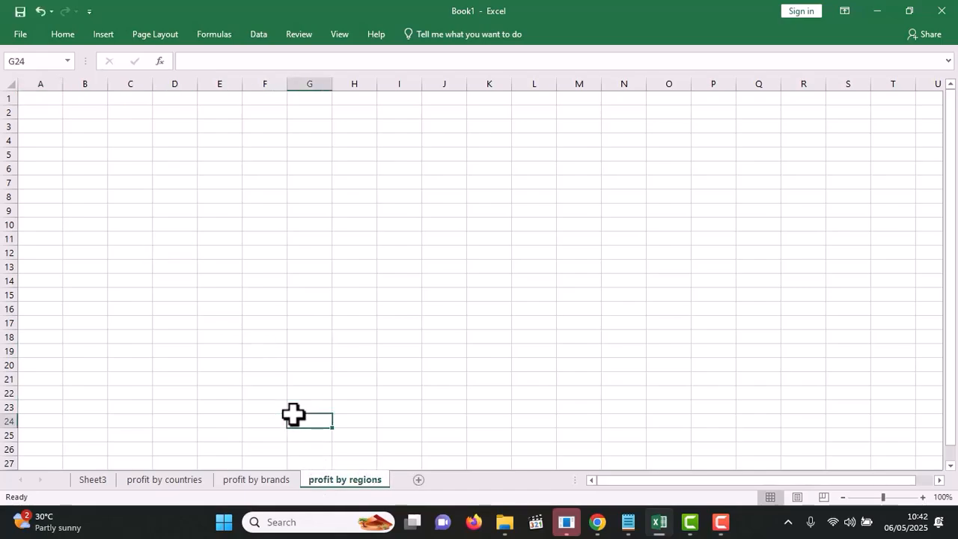
Insert a PivotTable from brewery_data at cell A2 of the profit by regions sheet
click(47, 114)
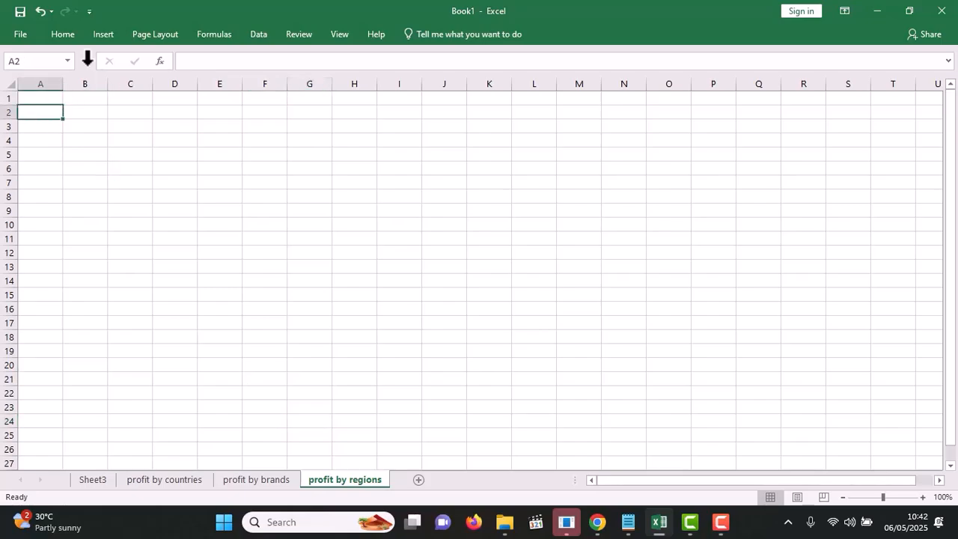
click(109, 32)
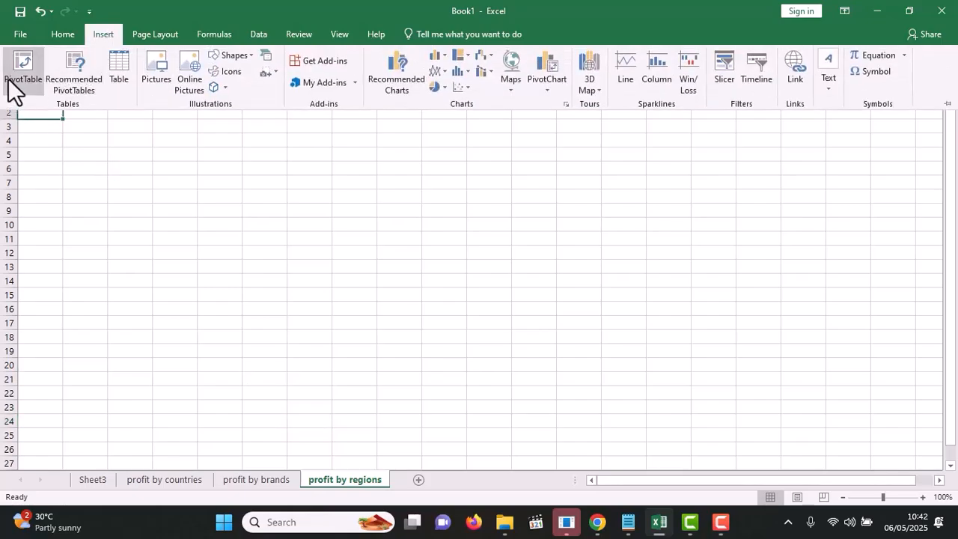
click(19, 75)
text(br)
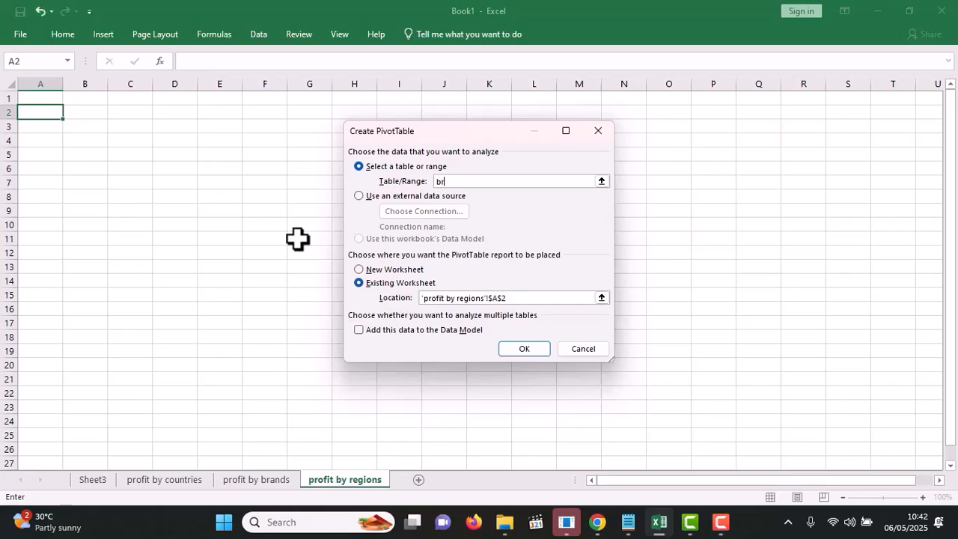
text(ewery_data)
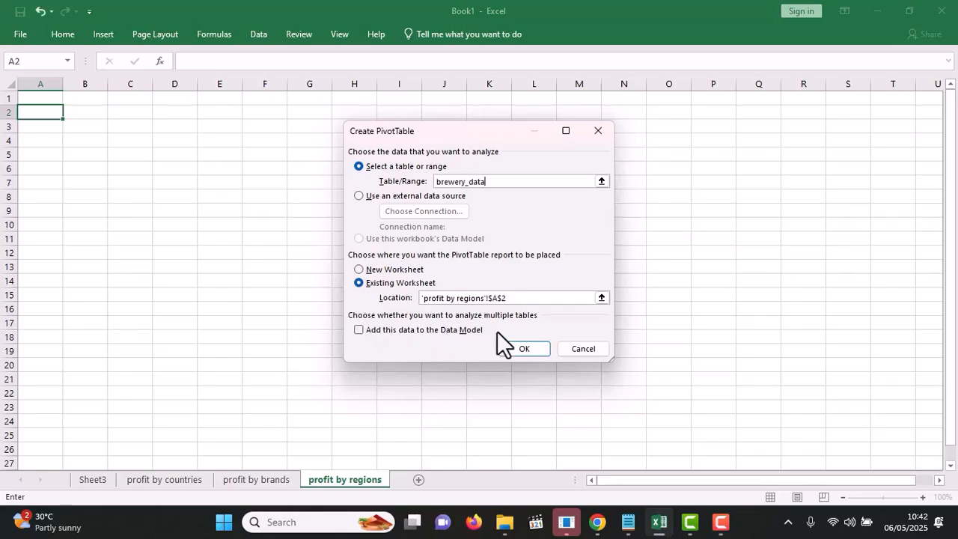
click(527, 352)
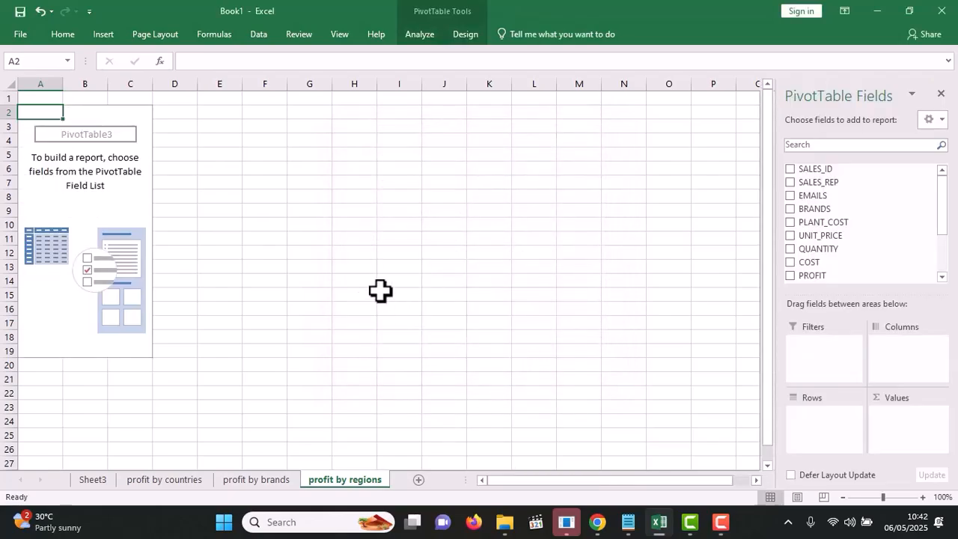
Summarise profit by region in the new PivotTable, with PROFIT as the summed values and REGION as the rows
drag(871, 275, 920, 425)
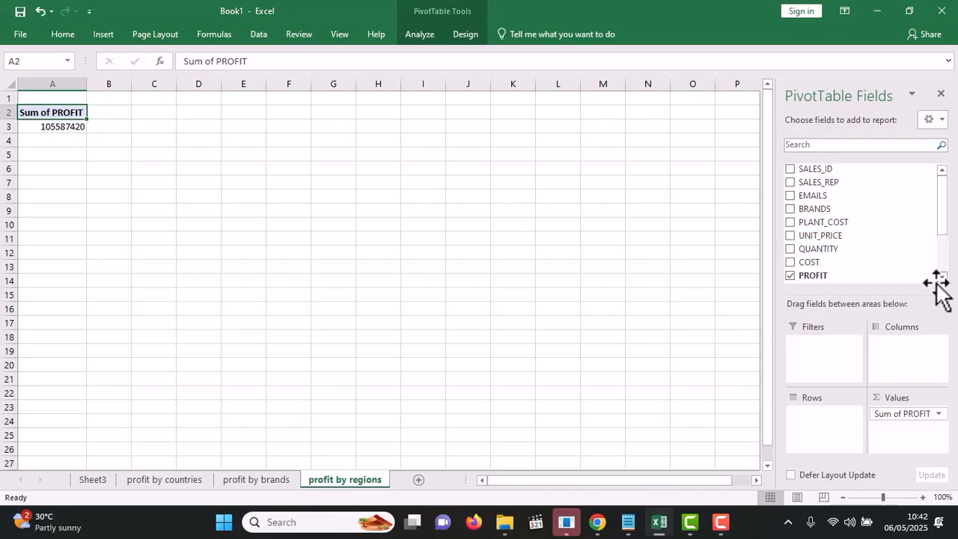
scroll(943, 284, down, 2)
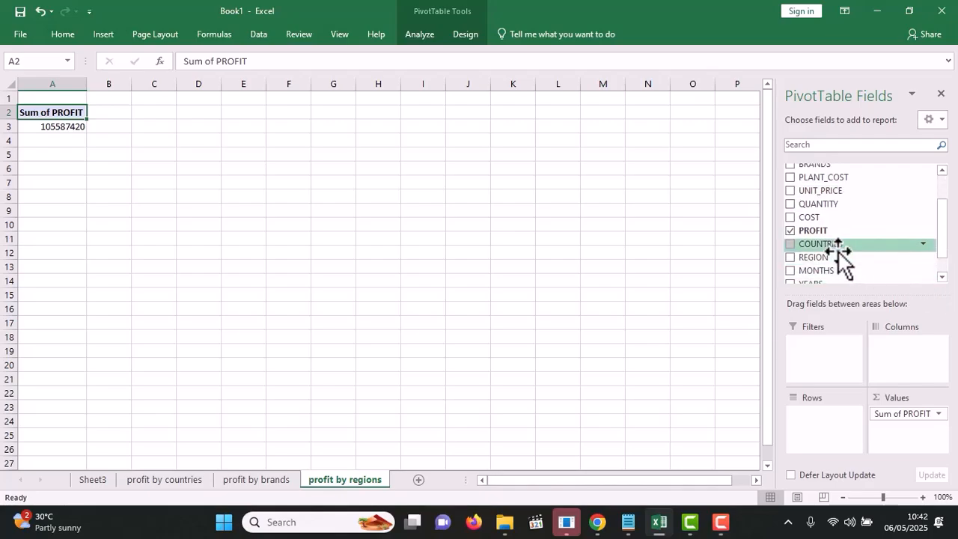
drag(829, 258, 850, 447)
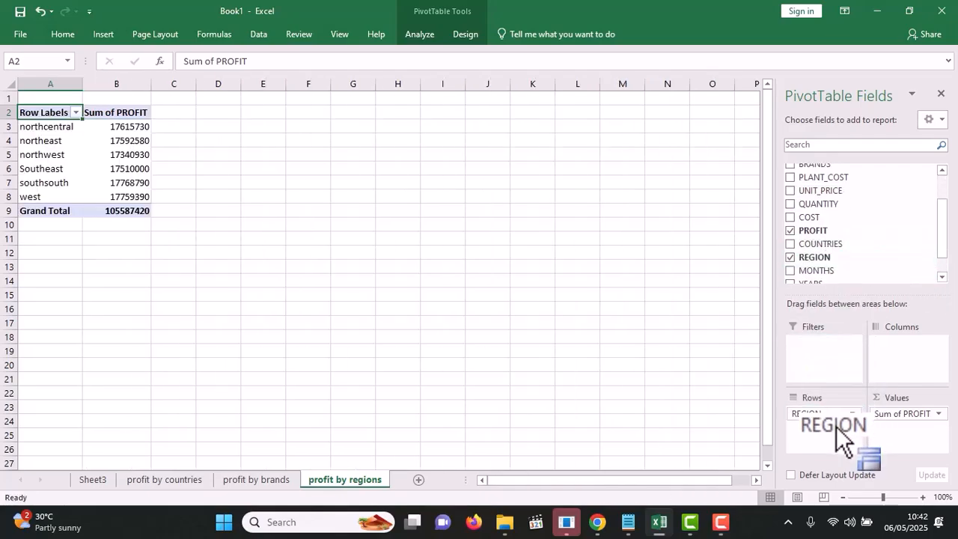
Compare the pie chart variants and insert a 3-D Pie PivotChart based on the profit by regions PivotTable
click(125, 123)
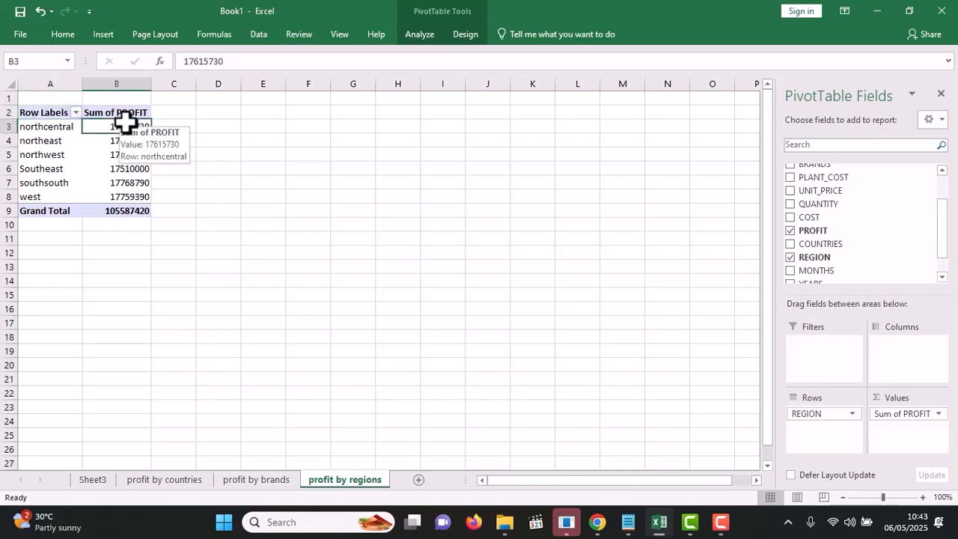
click(420, 36)
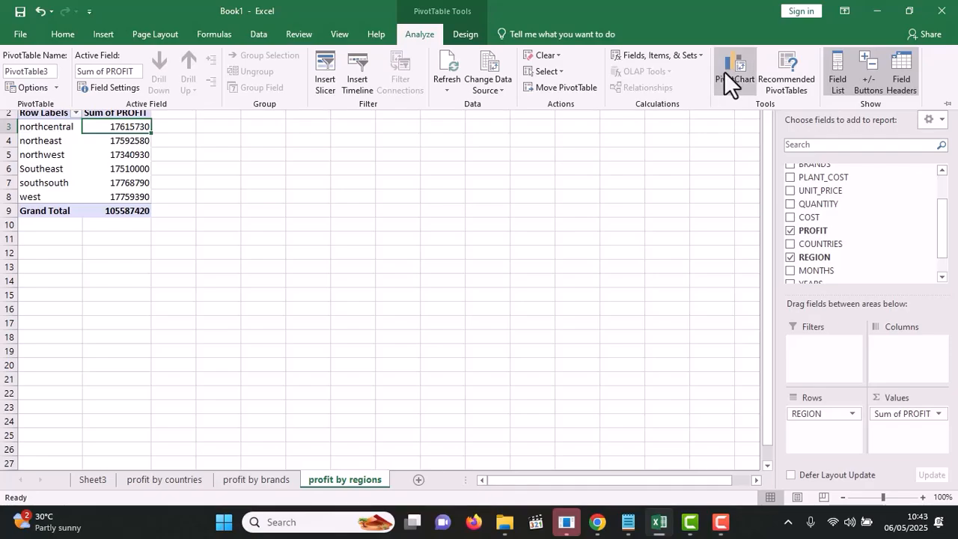
click(724, 71)
mouse_move(404, 179)
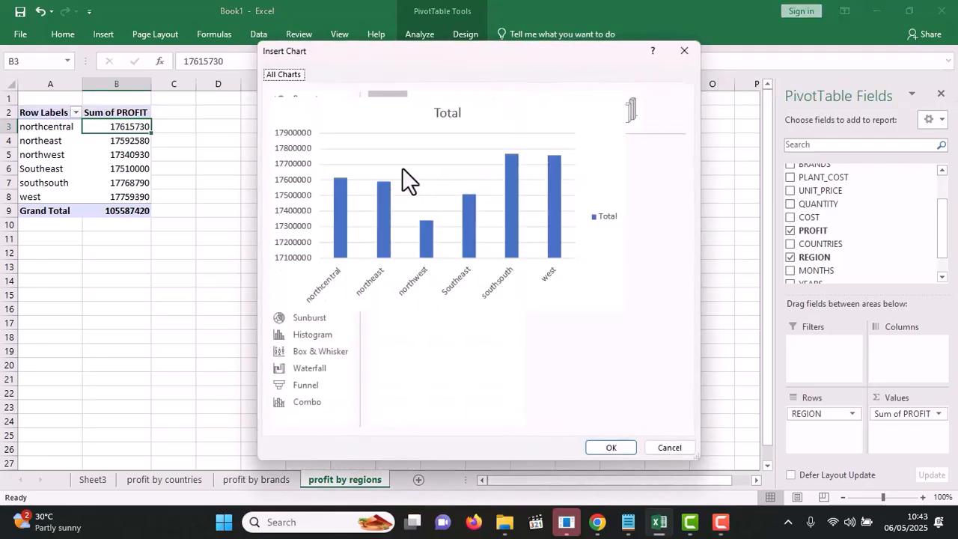
click(320, 167)
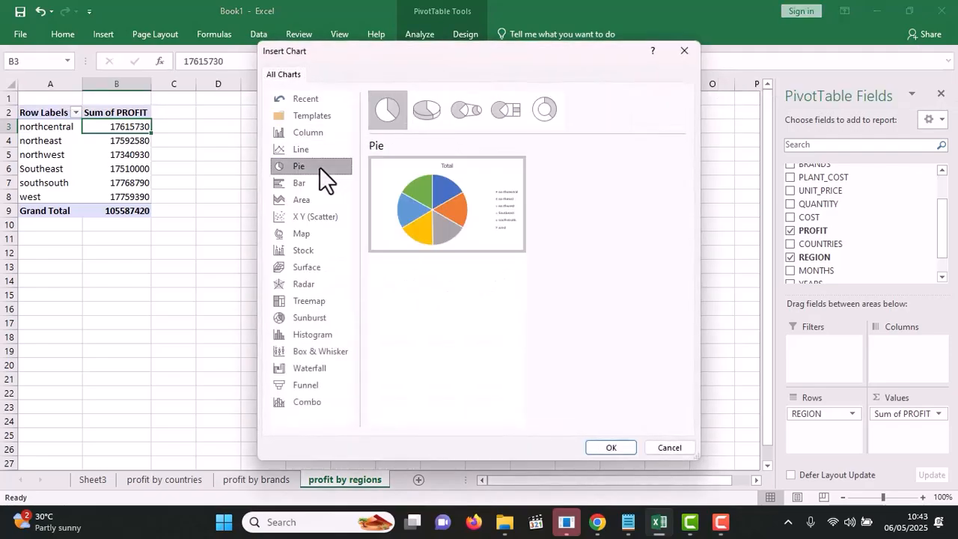
click(432, 120)
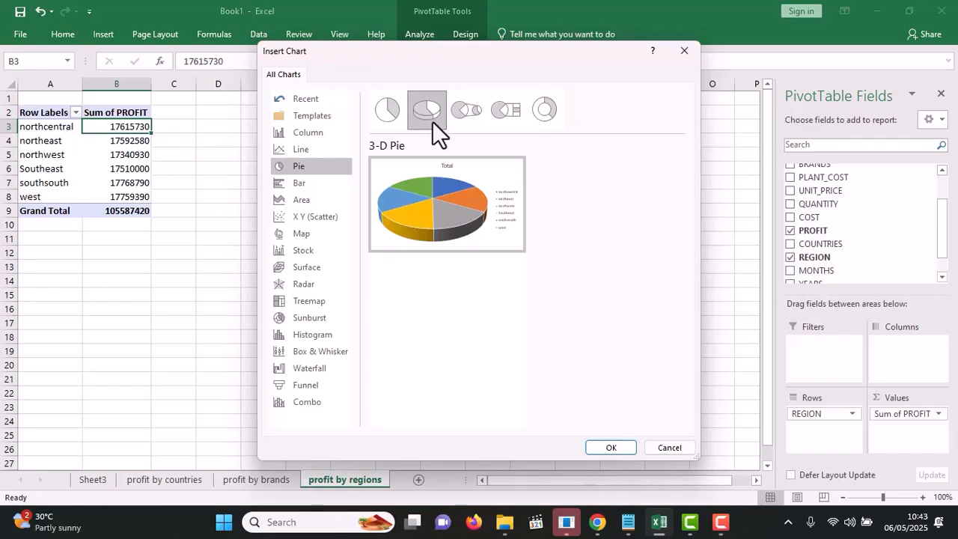
click(454, 119)
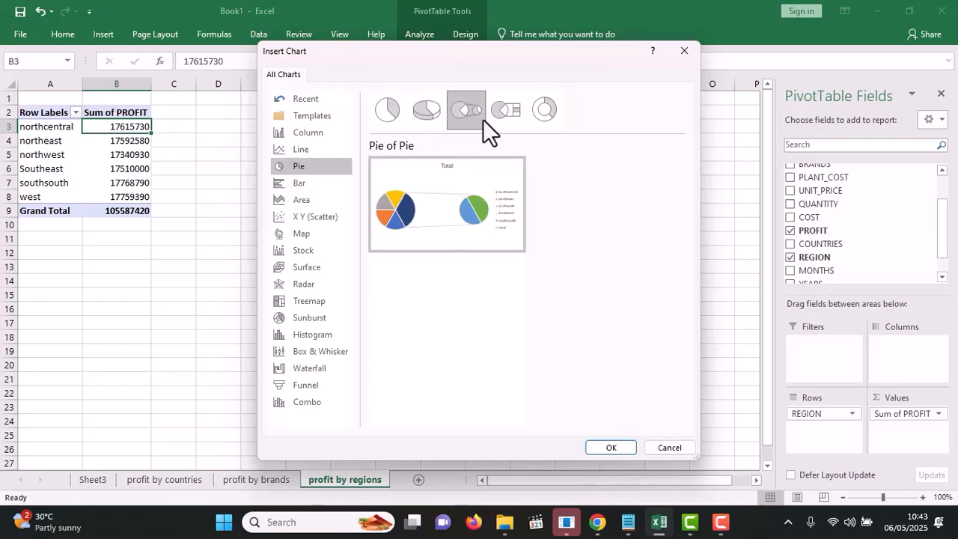
click(504, 118)
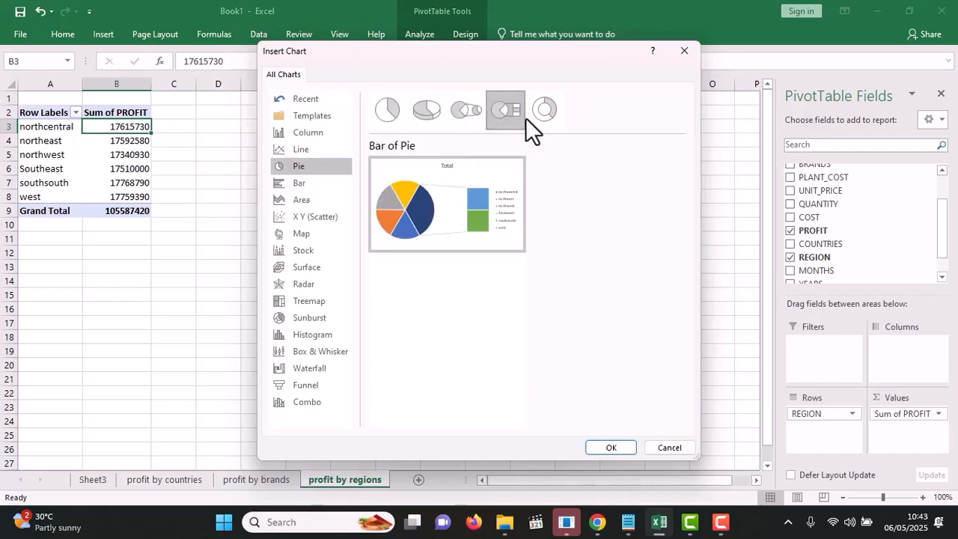
click(427, 118)
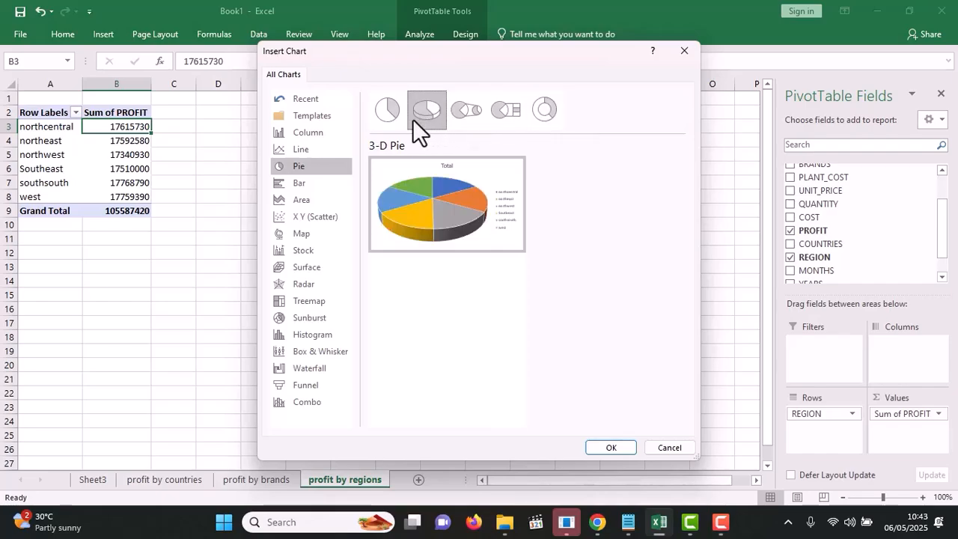
click(386, 118)
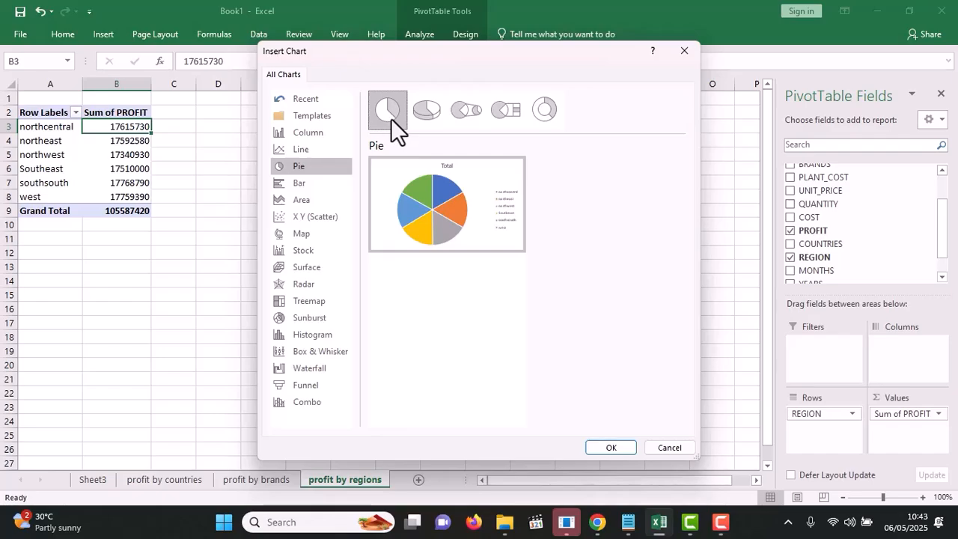
click(416, 118)
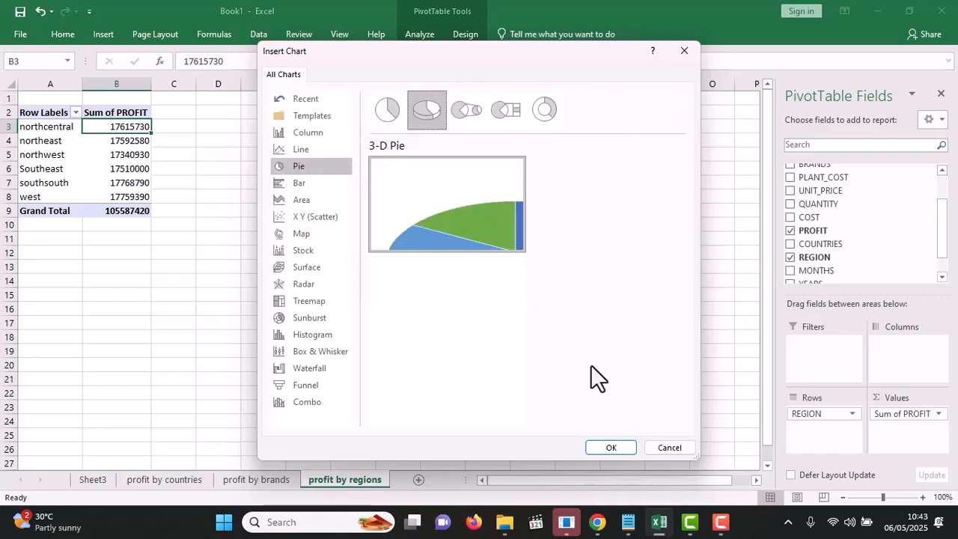
click(610, 448)
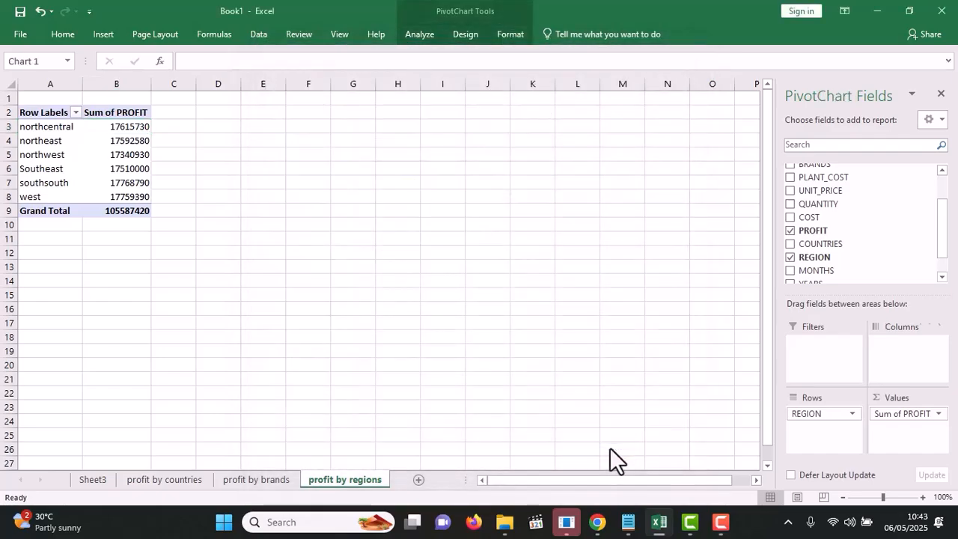
Move the 3-D pie chart up alongside the PivotTable and hide all field buttons on it
drag(459, 208, 450, 169)
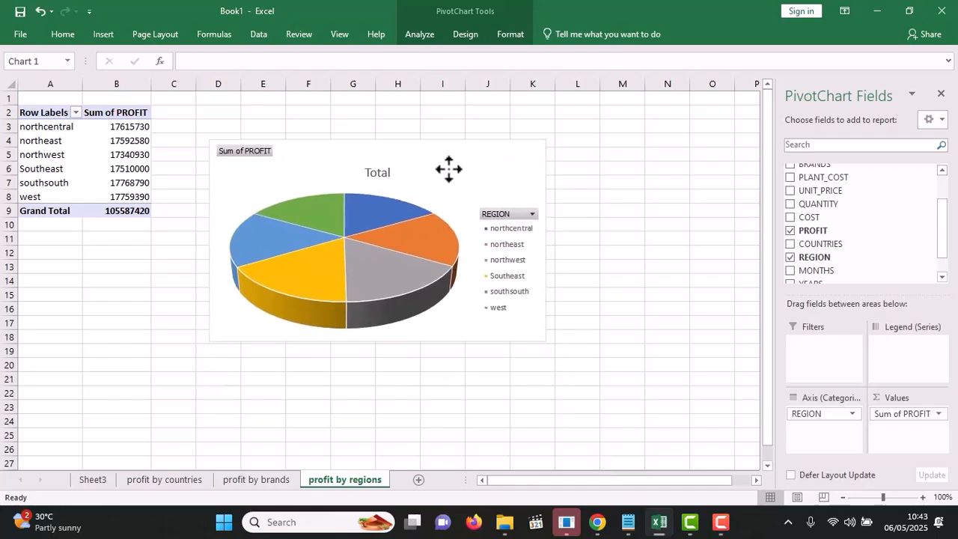
right_click(246, 152)
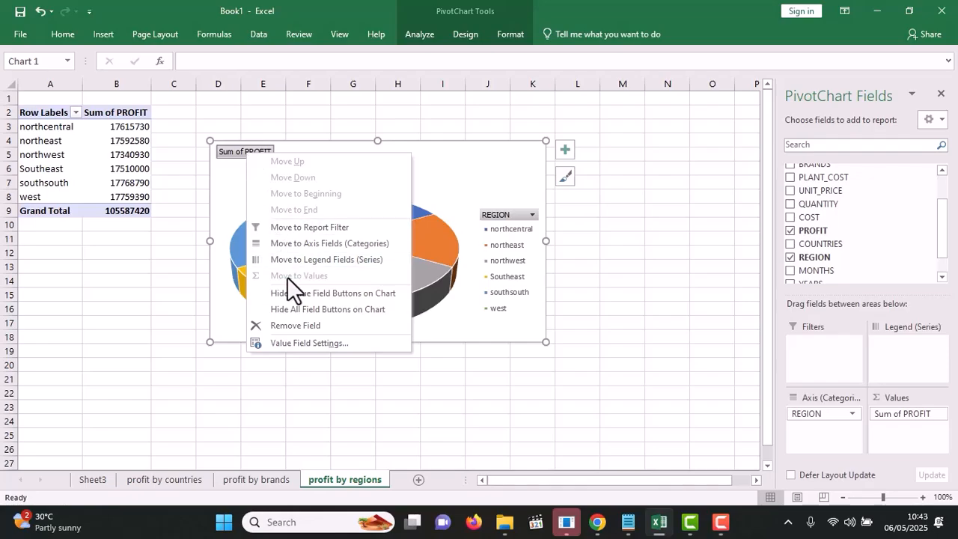
click(294, 309)
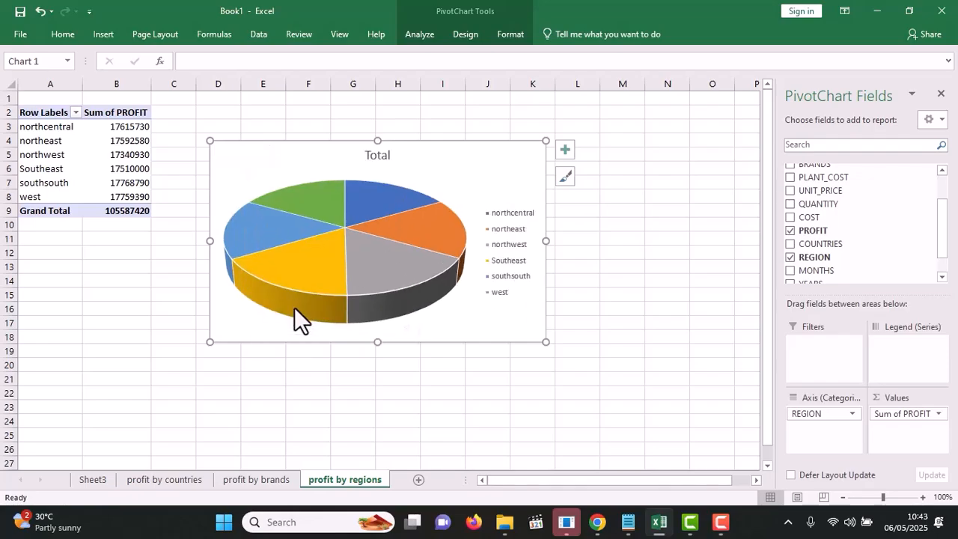
Change the pie chart's title to "Profit by Regions"
click(381, 157)
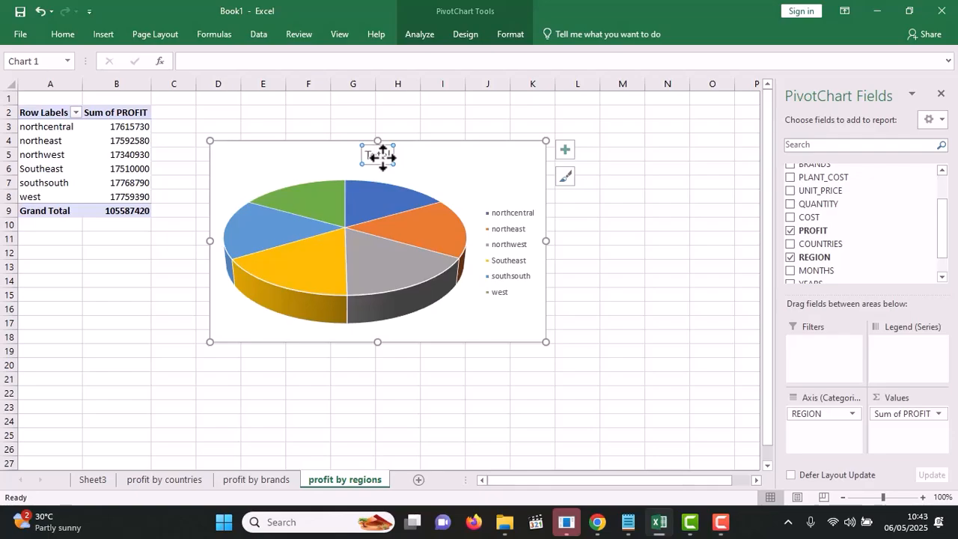
text(P)
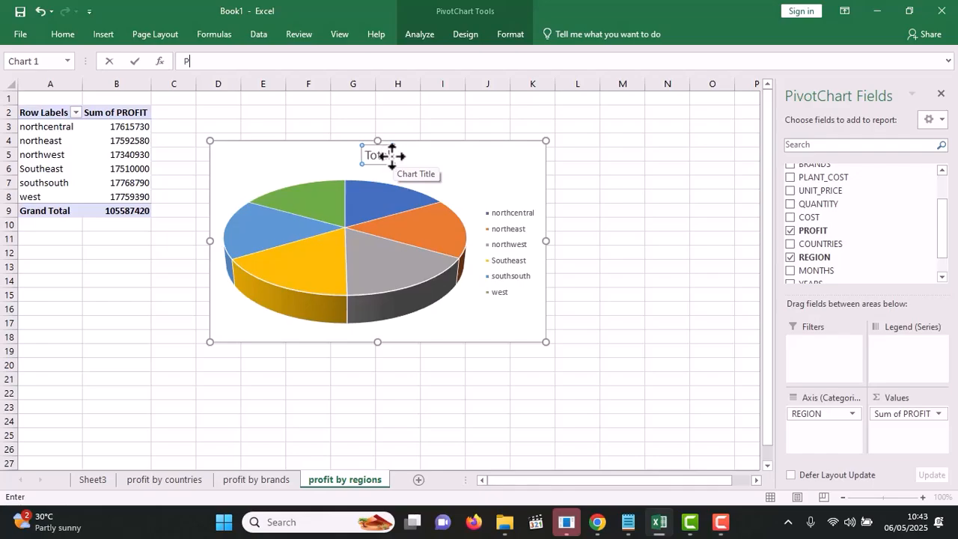
key(Return)
text(ro)
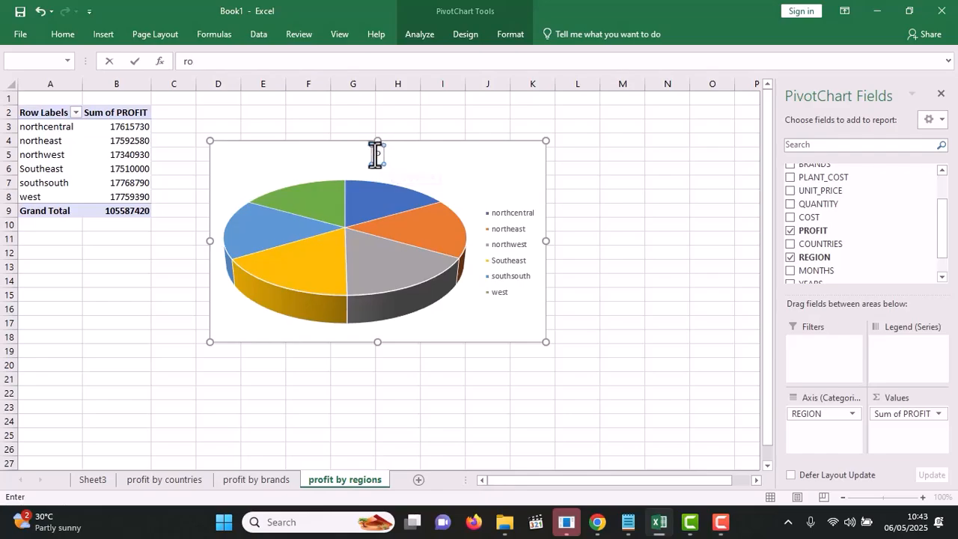
key(Return)
key(BackSpace)
key(BackSpace)
text(Profit by Regions)
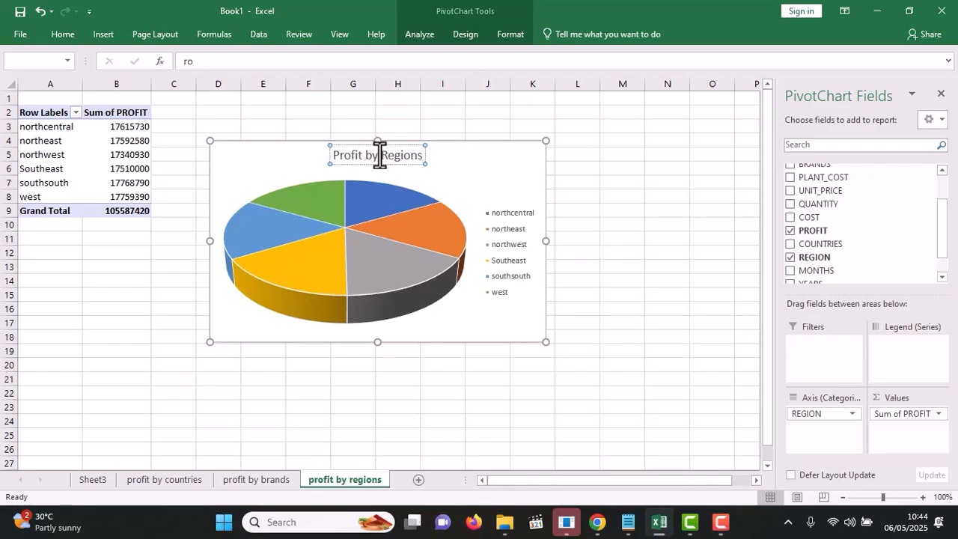
click(508, 183)
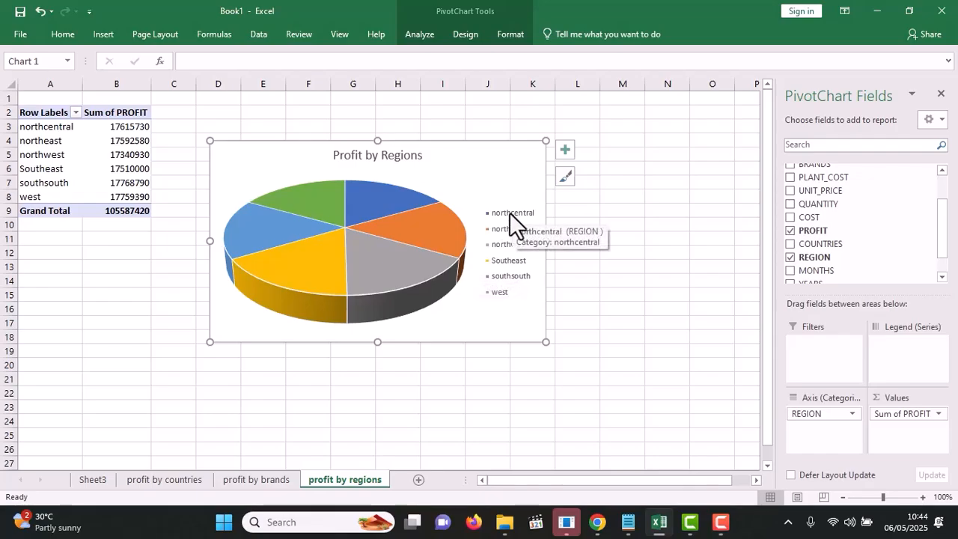
Add data labels to the Profit by Regions pie chart and move the chart close beside the PivotTable, near row 2
click(565, 149)
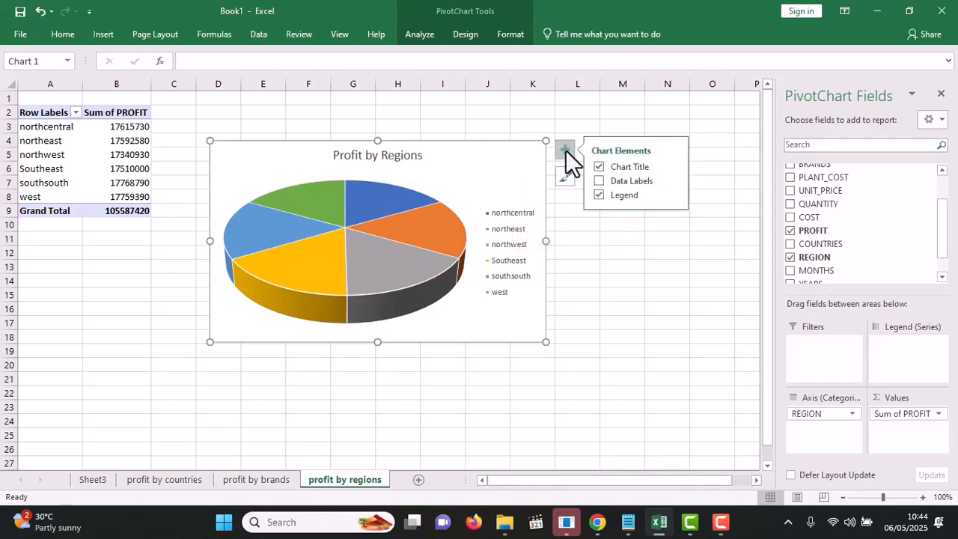
click(597, 180)
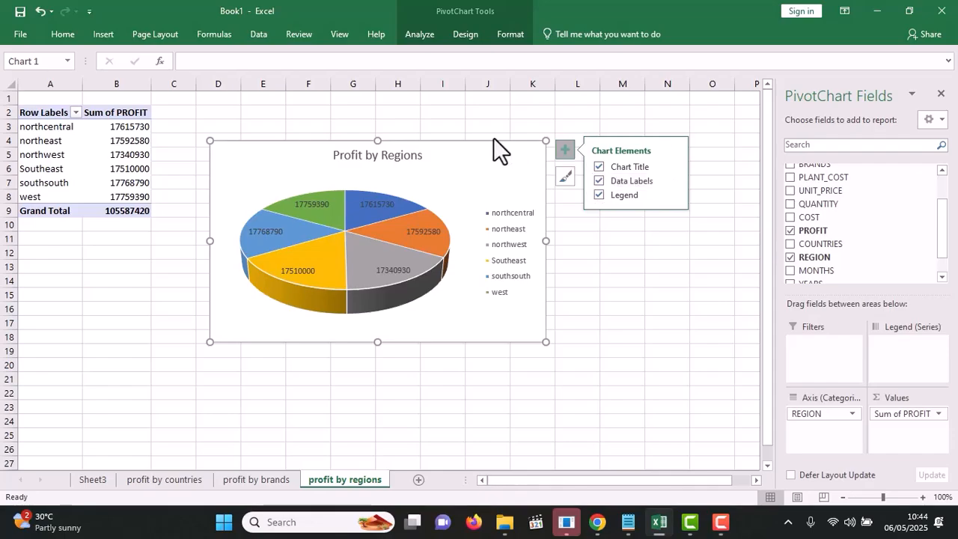
click(469, 116)
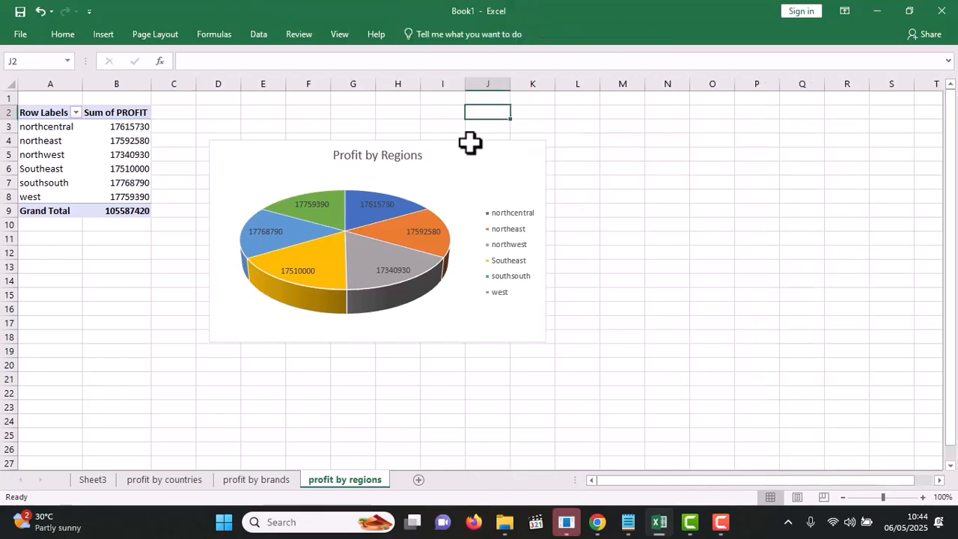
click(477, 166)
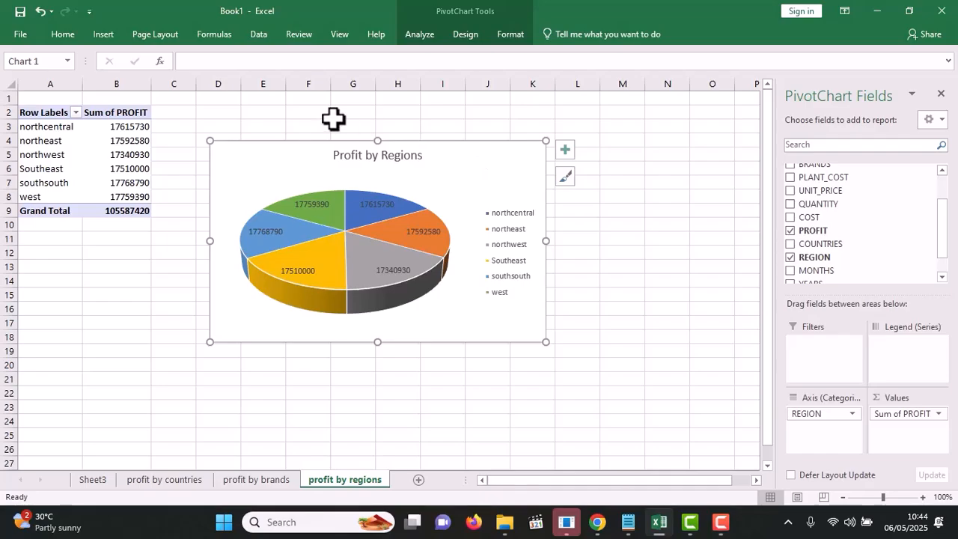
drag(256, 171, 206, 136)
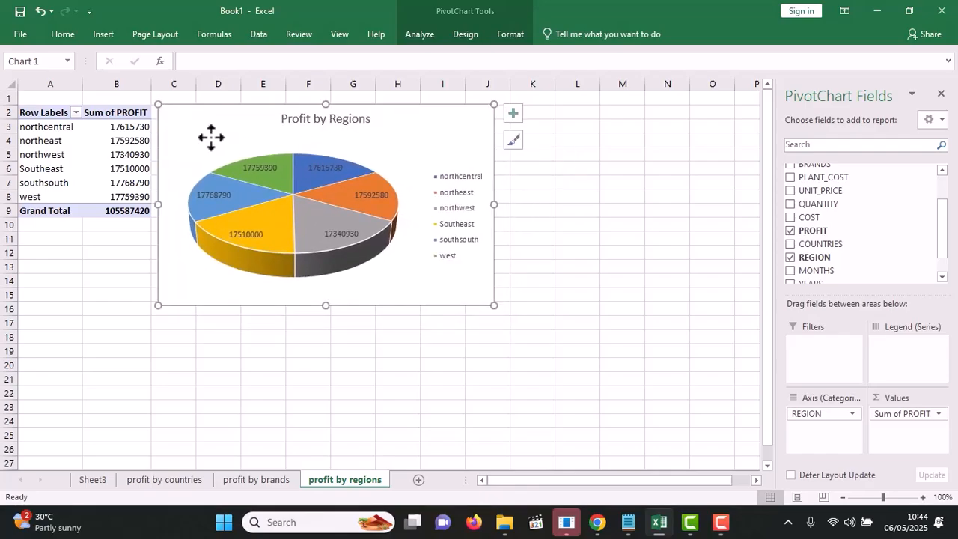
Add a new worksheet after the profit by regions sheet and name it "profit by months"
click(418, 480)
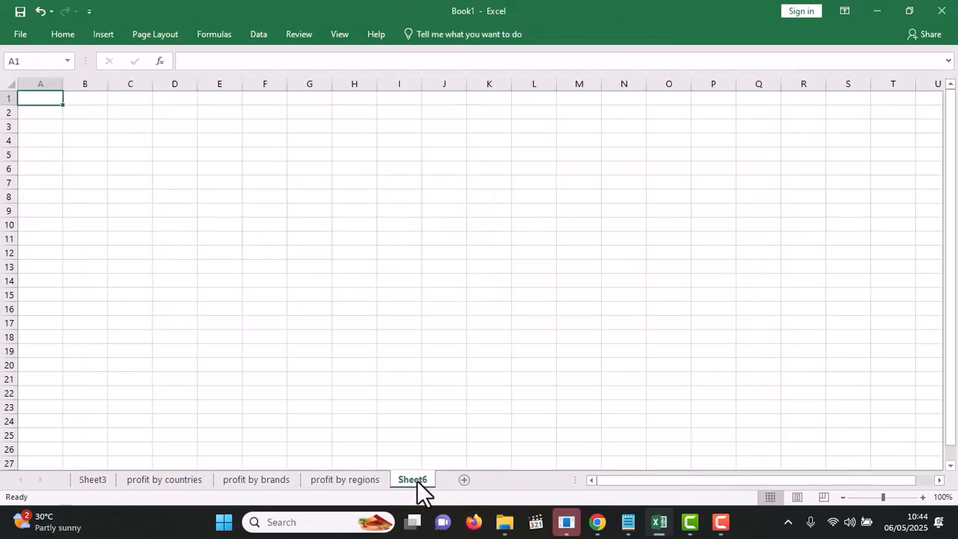
double_click(417, 481)
text(prof)
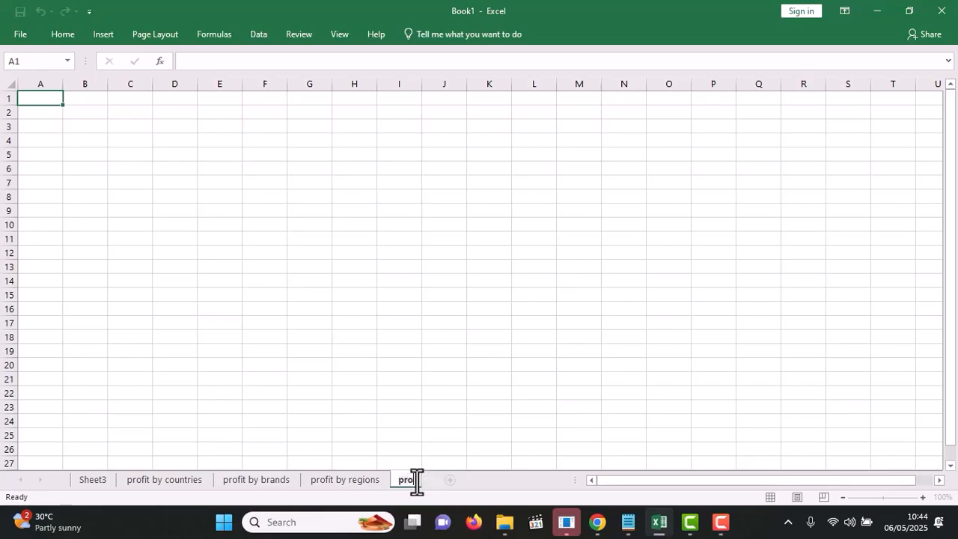
text(it by months)
key(Return)
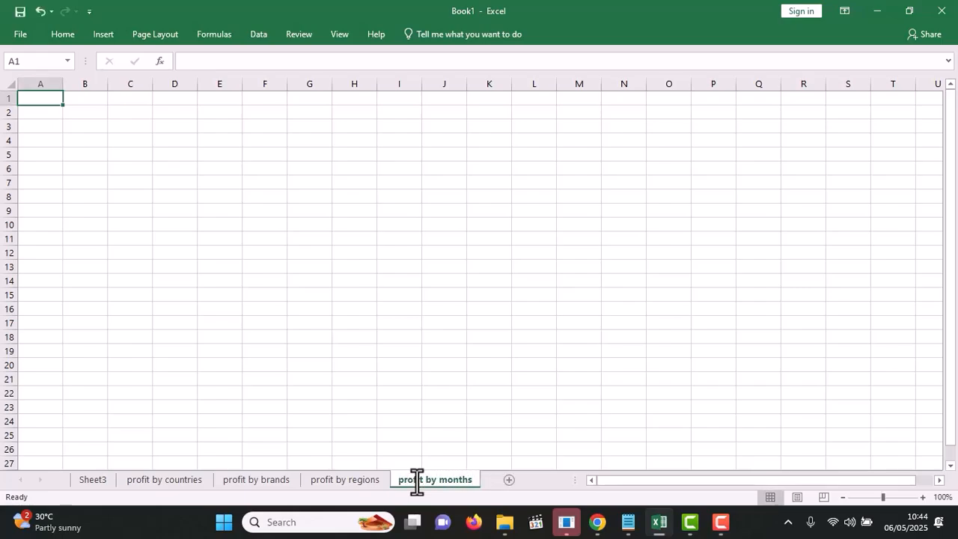
Insert a PivotTable from brewery_data at cell A1 of the profit by months sheet
click(102, 34)
click(21, 77)
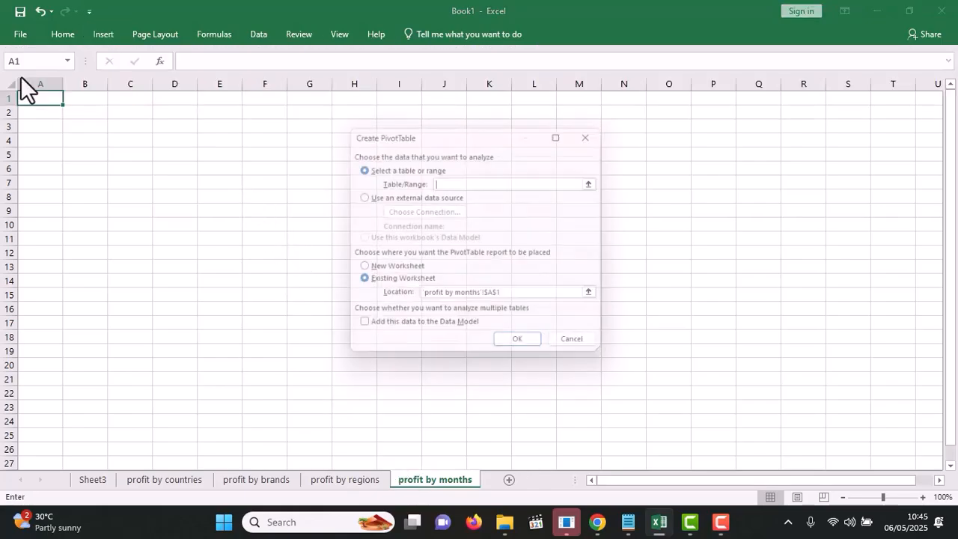
text(brewer)
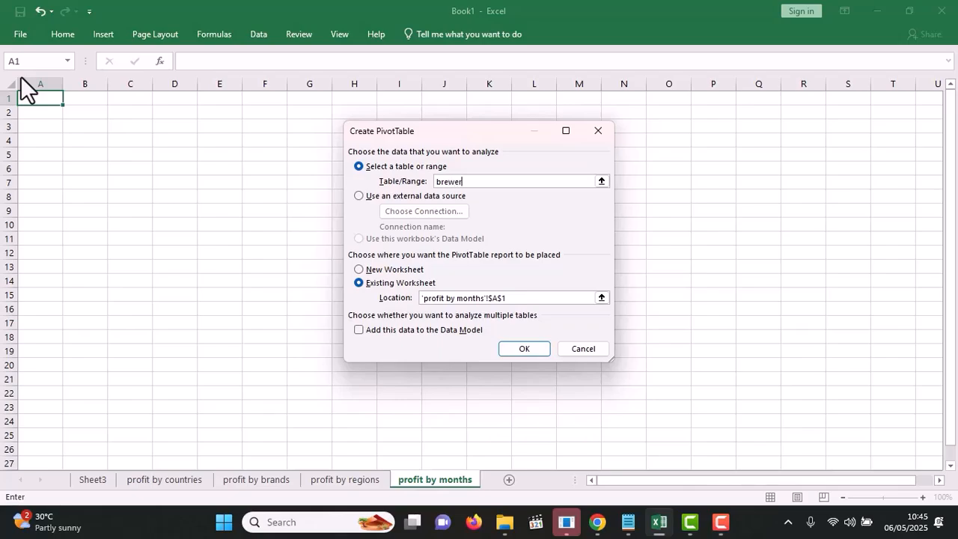
text(y_data)
click(524, 349)
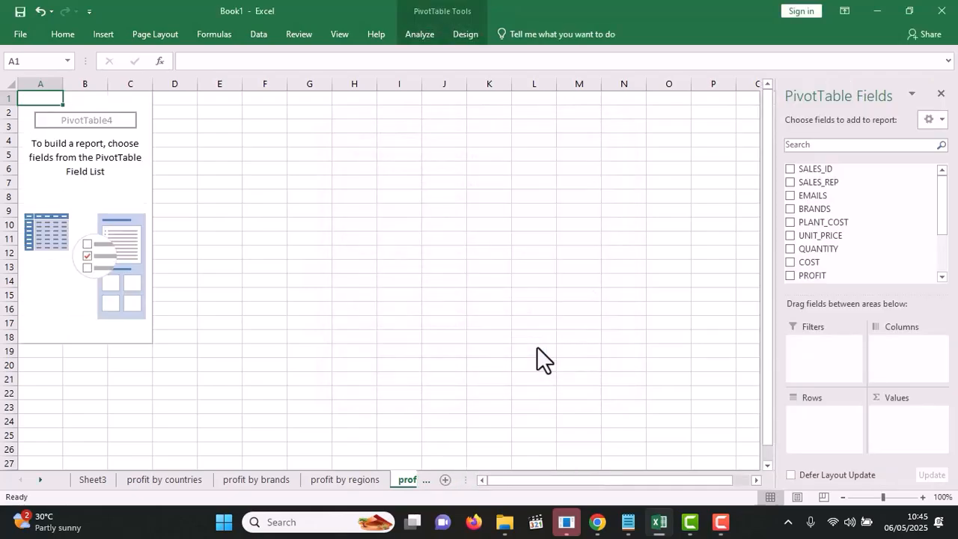
Summarise profit by month in the new PivotTable, with PROFIT as the summed values and MONTHS as the rows
drag(809, 276, 902, 425)
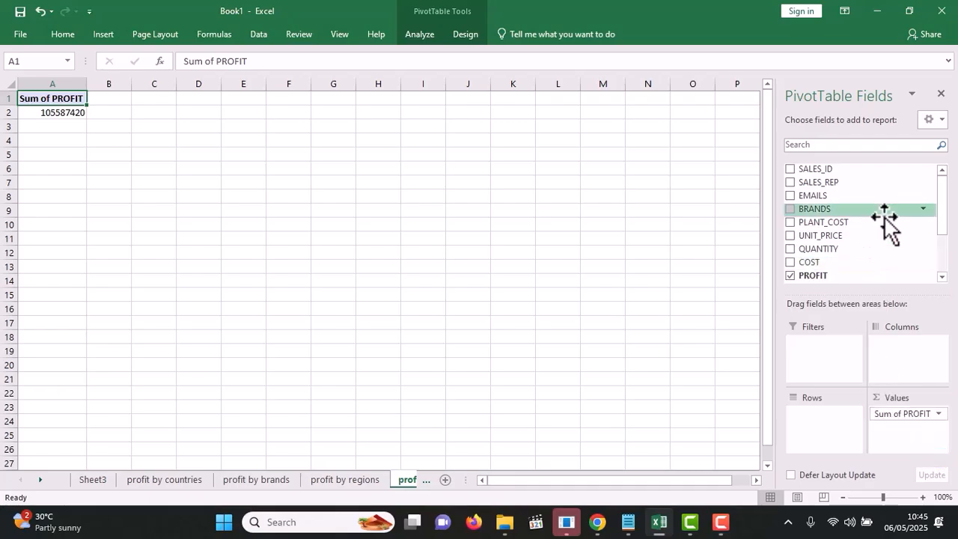
scroll(941, 280, down, 4)
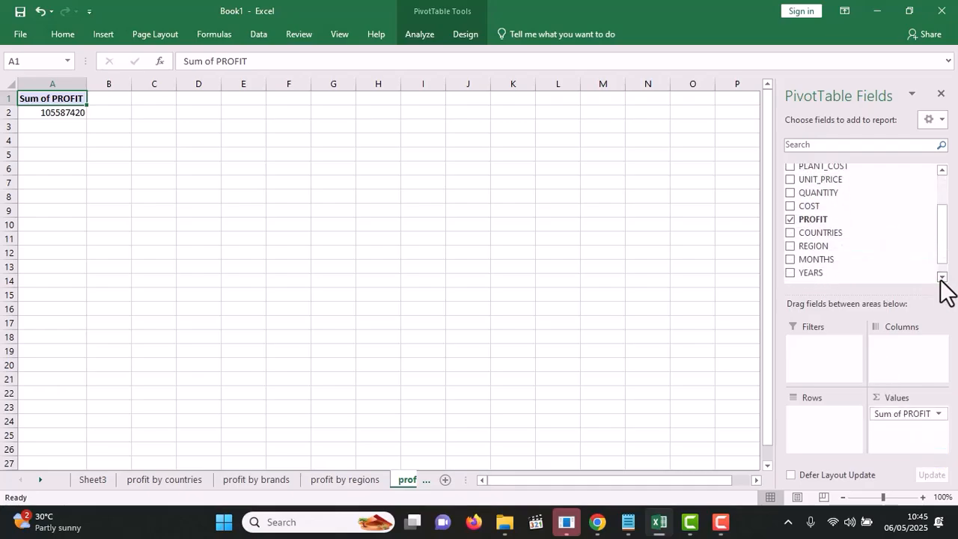
drag(872, 265, 842, 423)
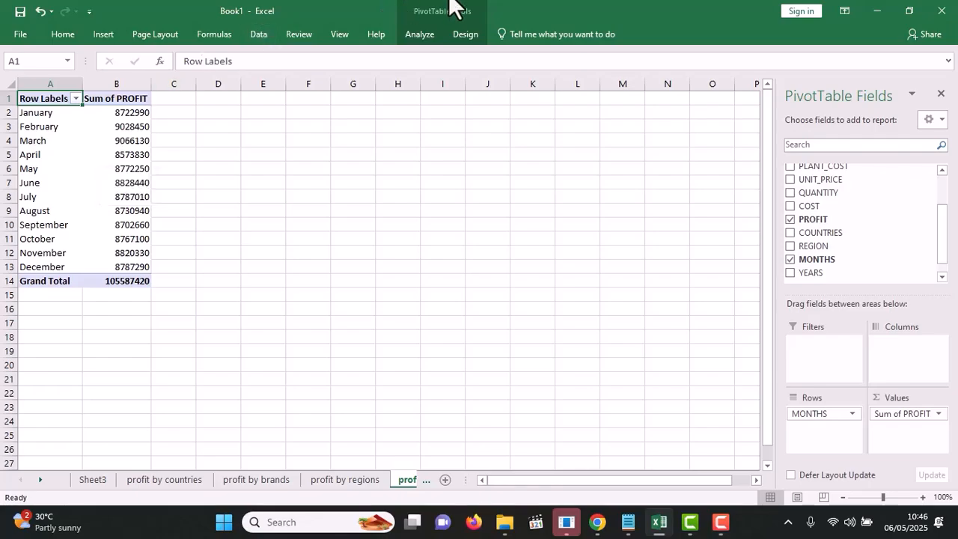
Insert a Line PivotChart based on the monthly profit PivotTable and move it up beside the table
click(420, 34)
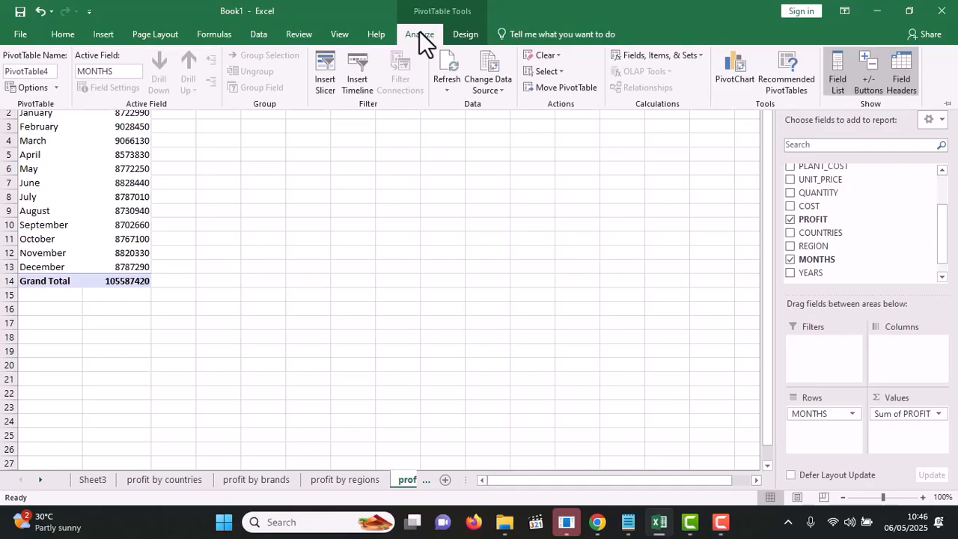
click(734, 66)
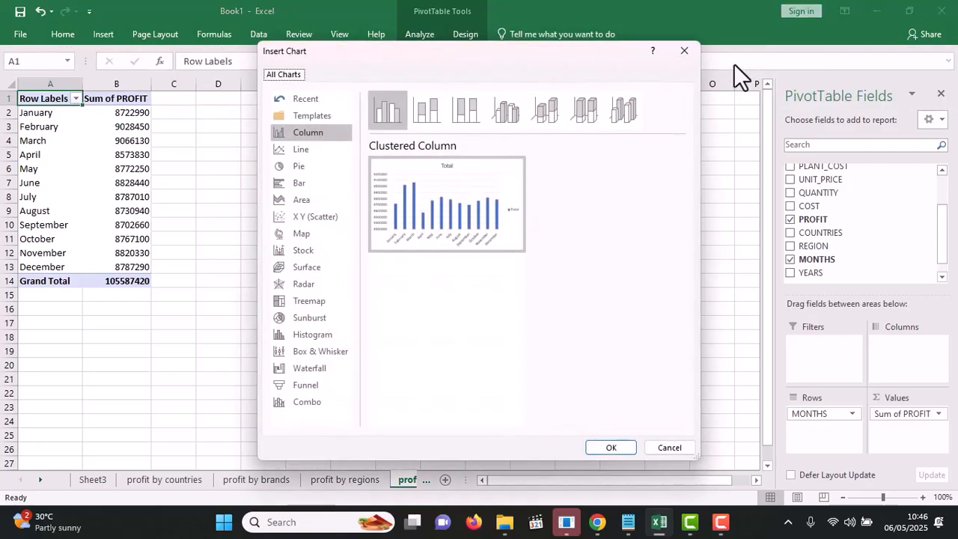
click(326, 155)
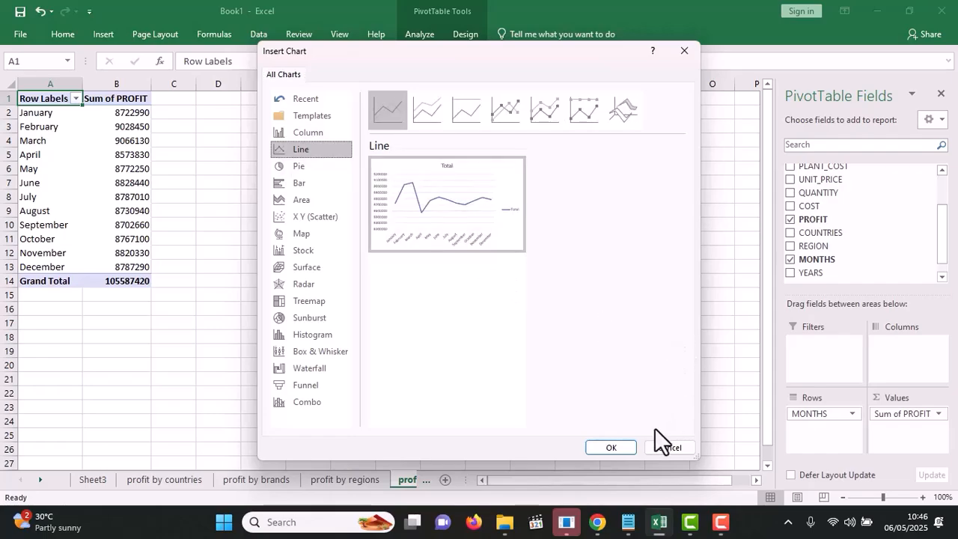
click(619, 447)
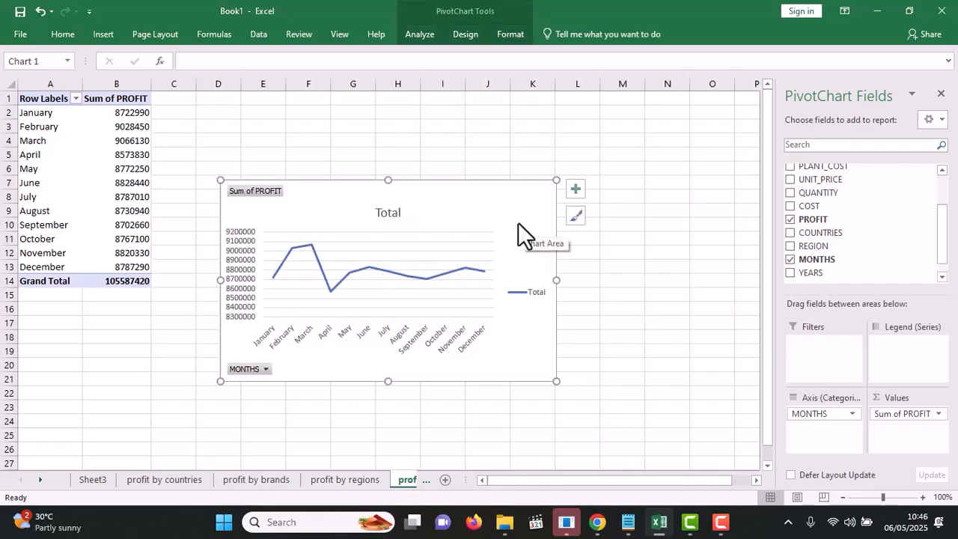
drag(514, 216, 514, 145)
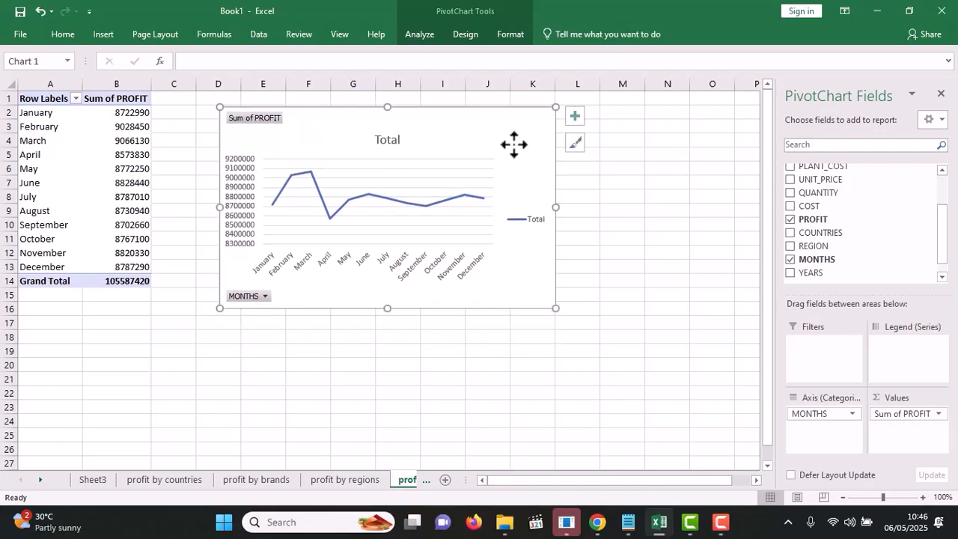
Hide all field buttons on the monthly line chart and delete its legend
right_click(242, 117)
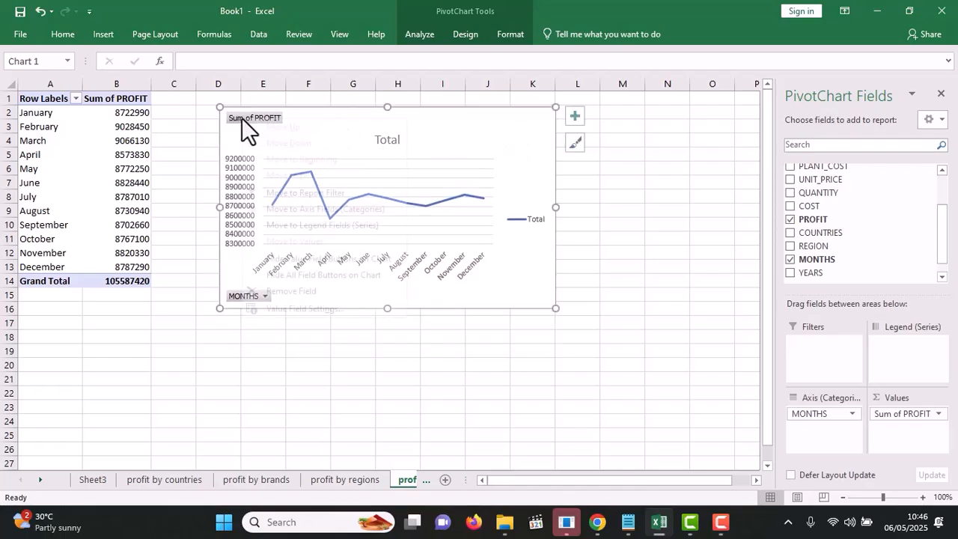
click(291, 276)
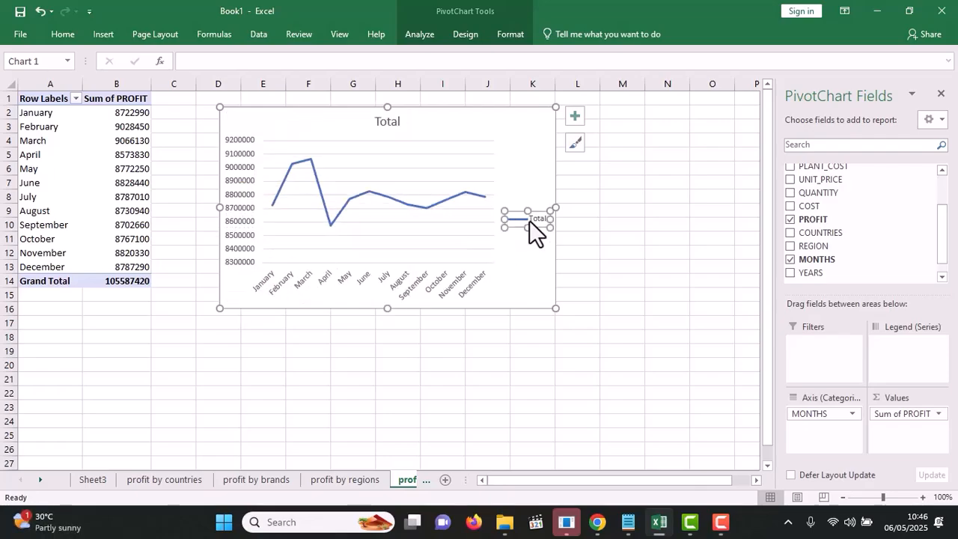
key(Delete)
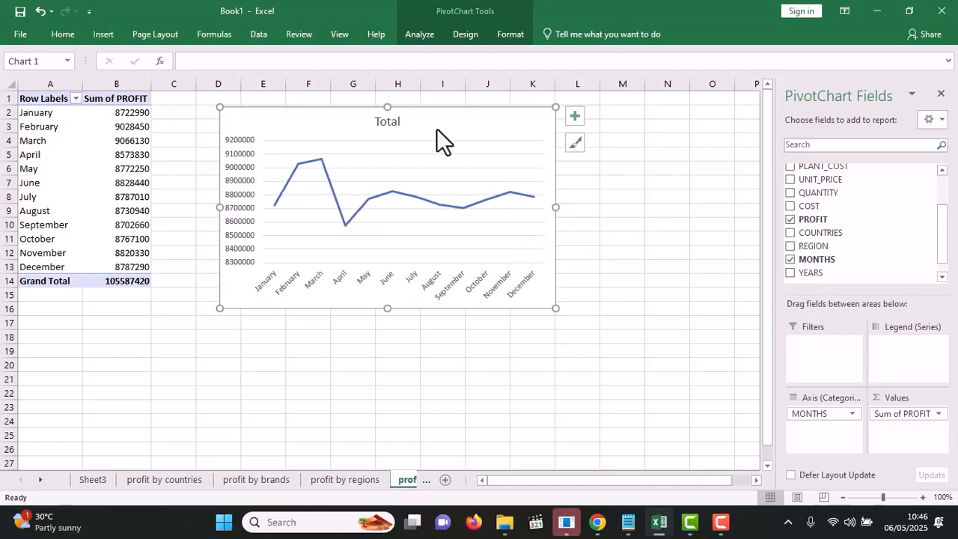
Change the line chart's title to "PROFIT BY MONTHS"
click(400, 120)
key(Delete)
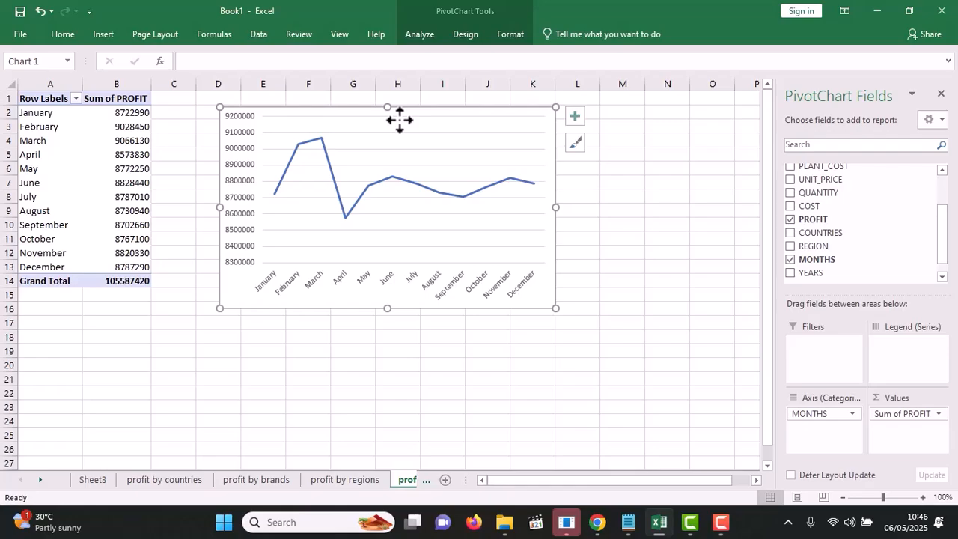
key(ctrl+z)
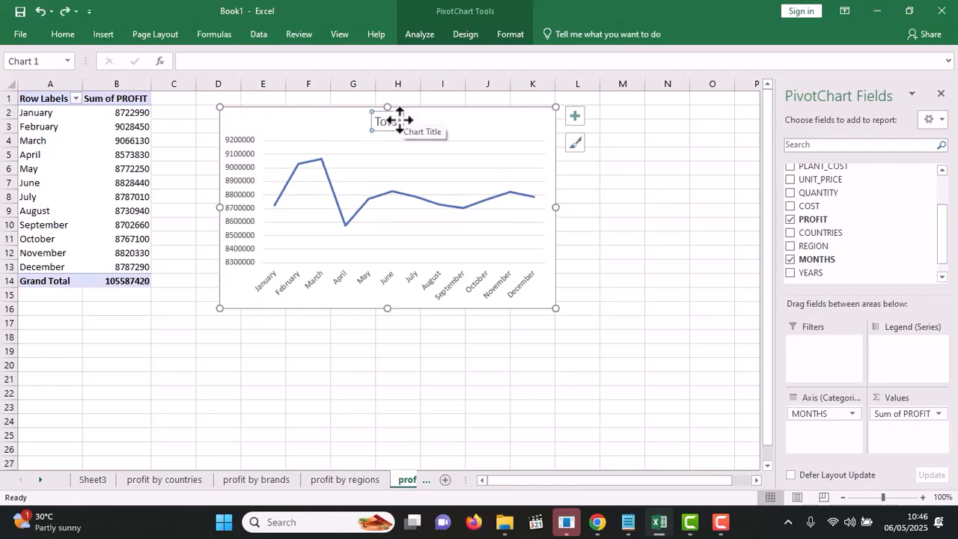
text(P)
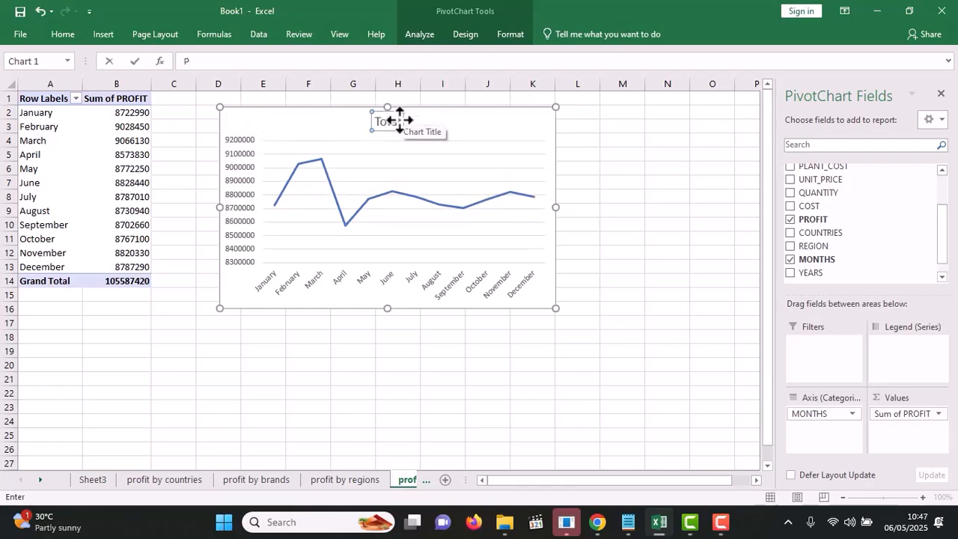
text(ROFIT)
text(BY MONTHS)
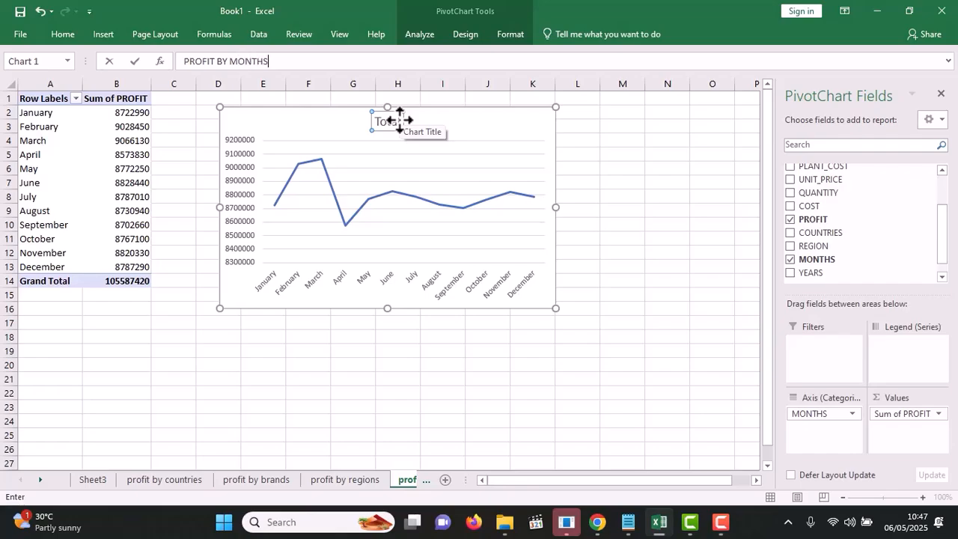
click(614, 154)
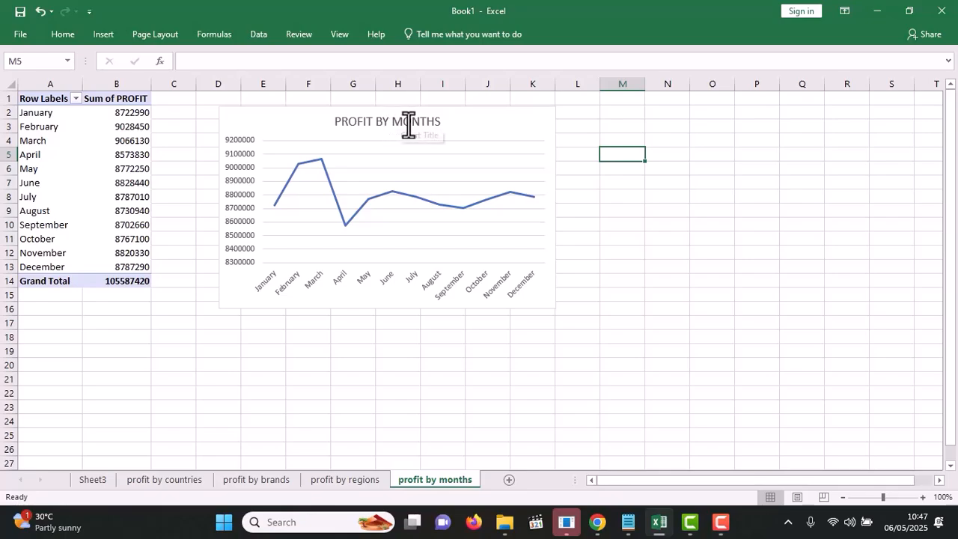
Try data labels on the "PROFIT BY MONTHS" line chart, then turn them off again
click(397, 120)
click(594, 123)
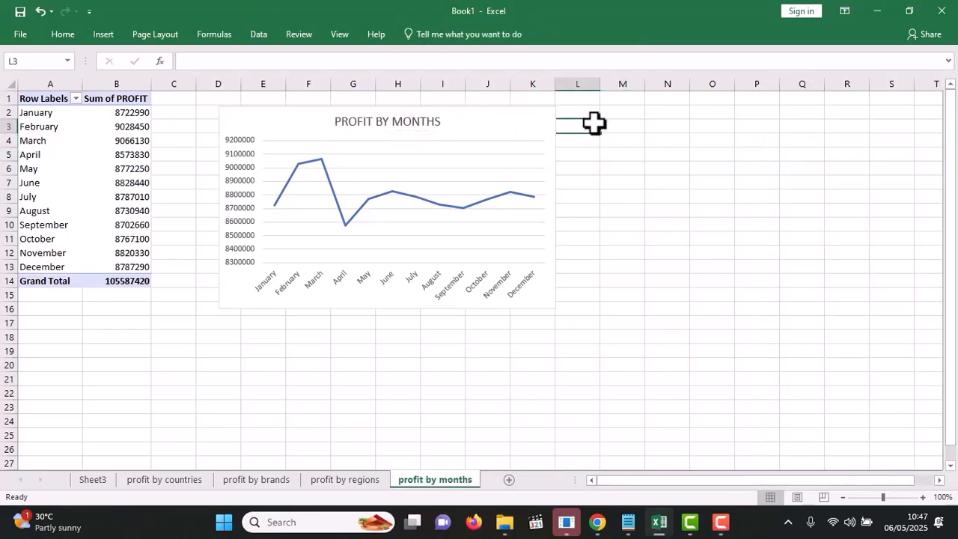
click(505, 131)
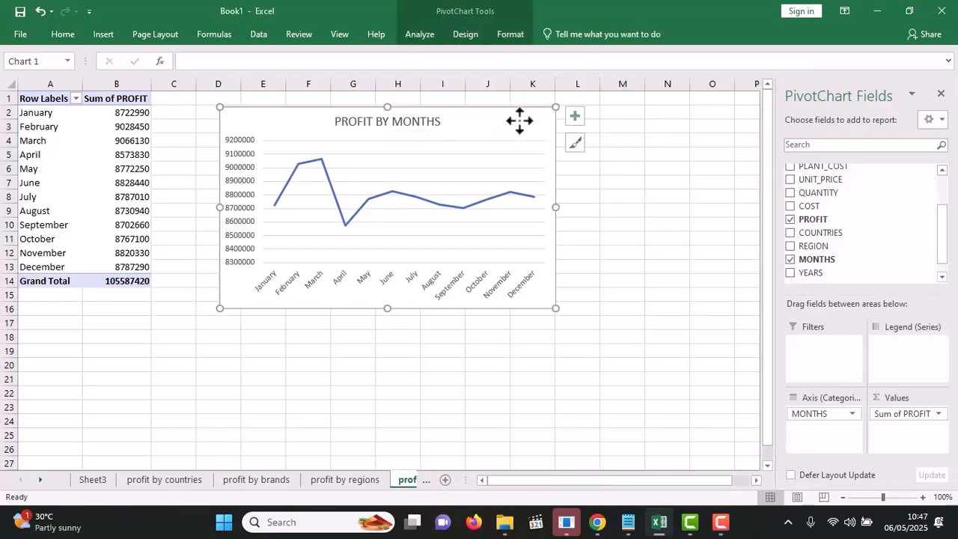
click(571, 116)
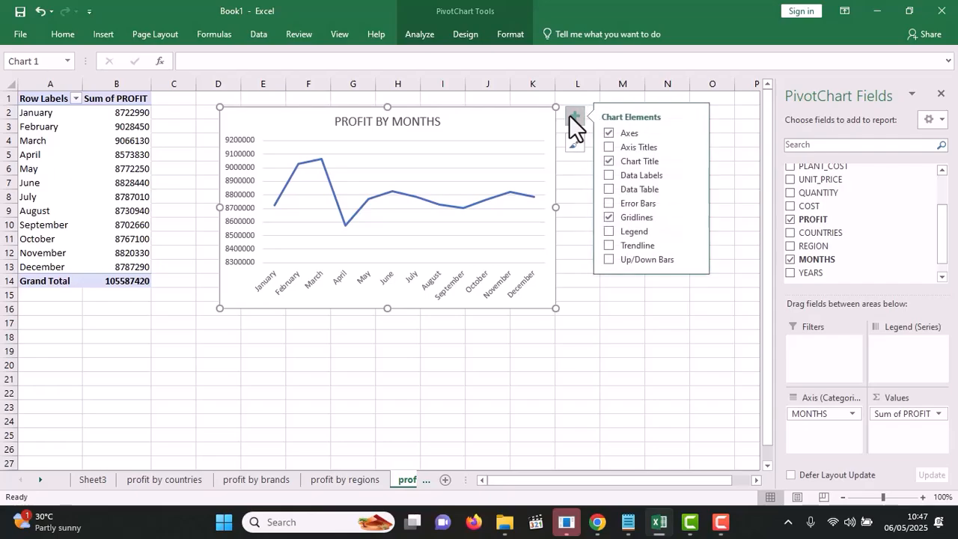
click(609, 175)
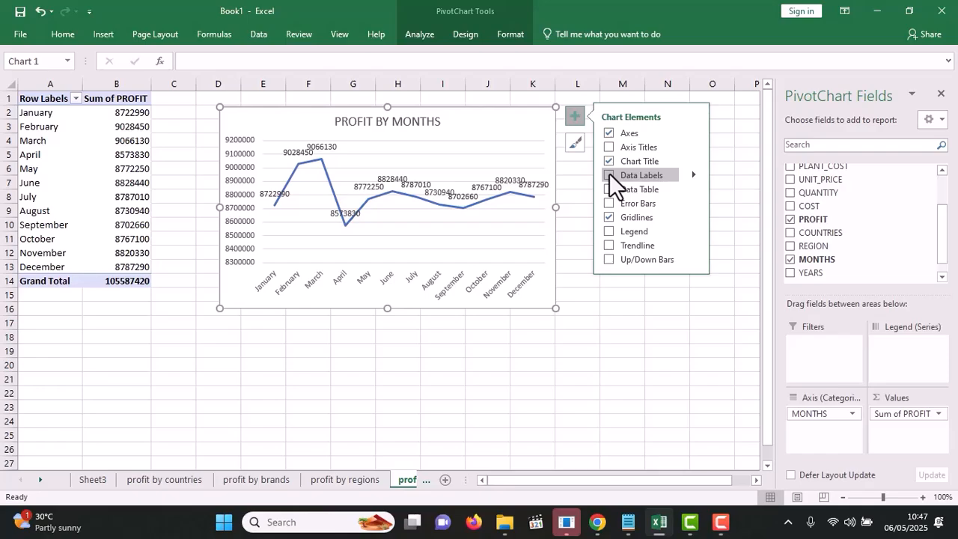
click(609, 175)
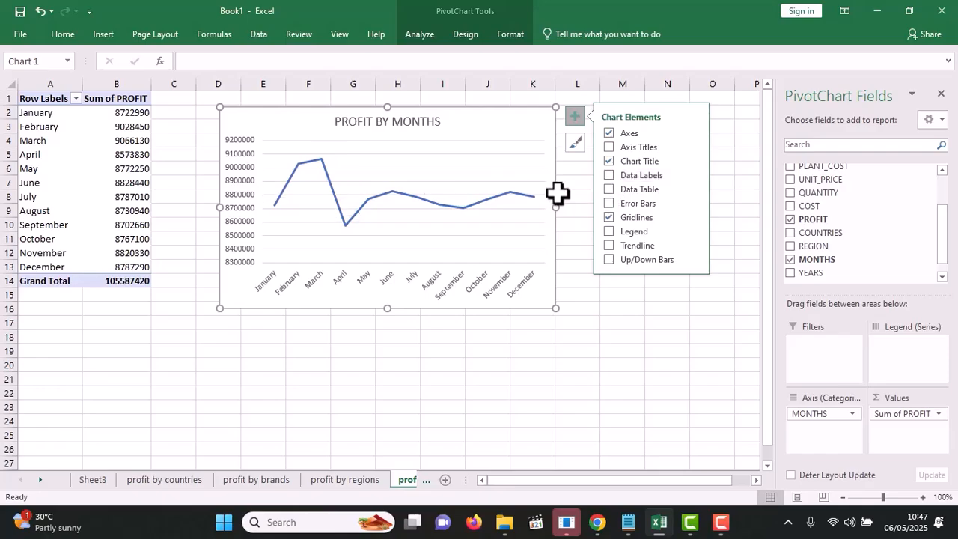
click(571, 187)
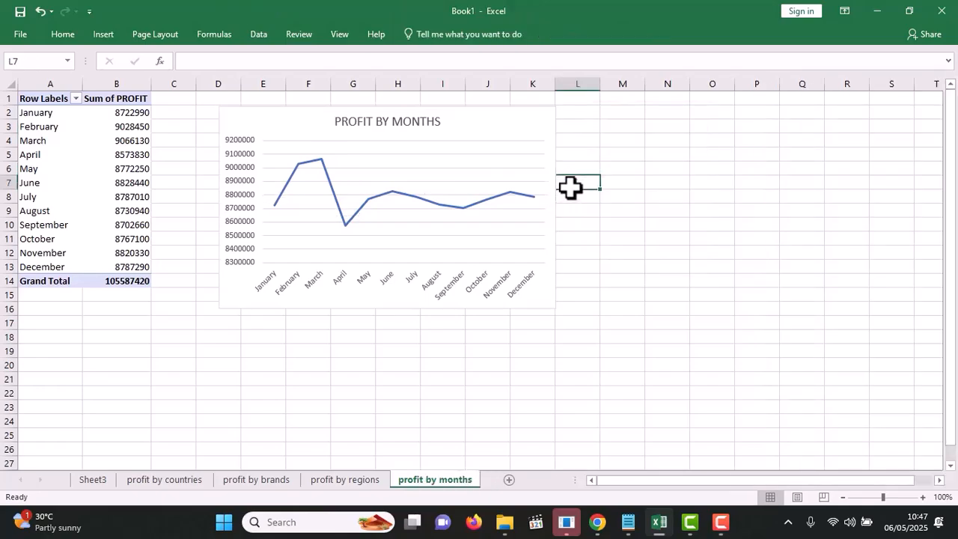
Add a new worksheet after the profit by months sheet and name it "qty sold each month"
click(508, 480)
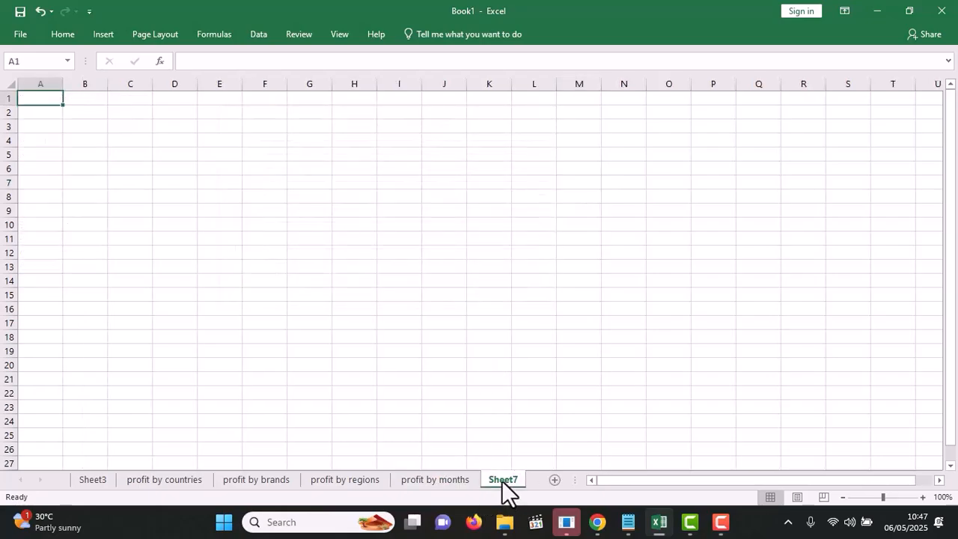
double_click(501, 481)
text(Q)
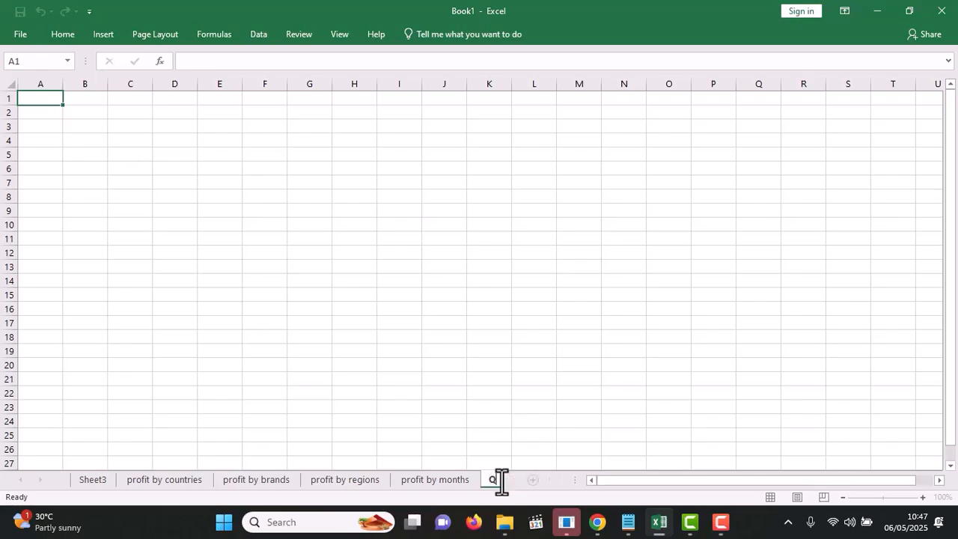
key(BackSpace)
text(qty sold each month)
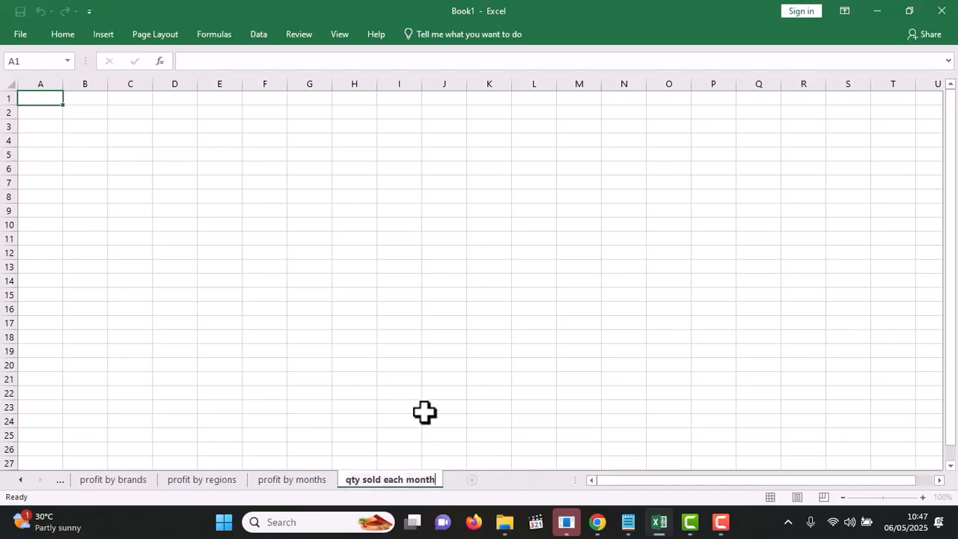
key(Return)
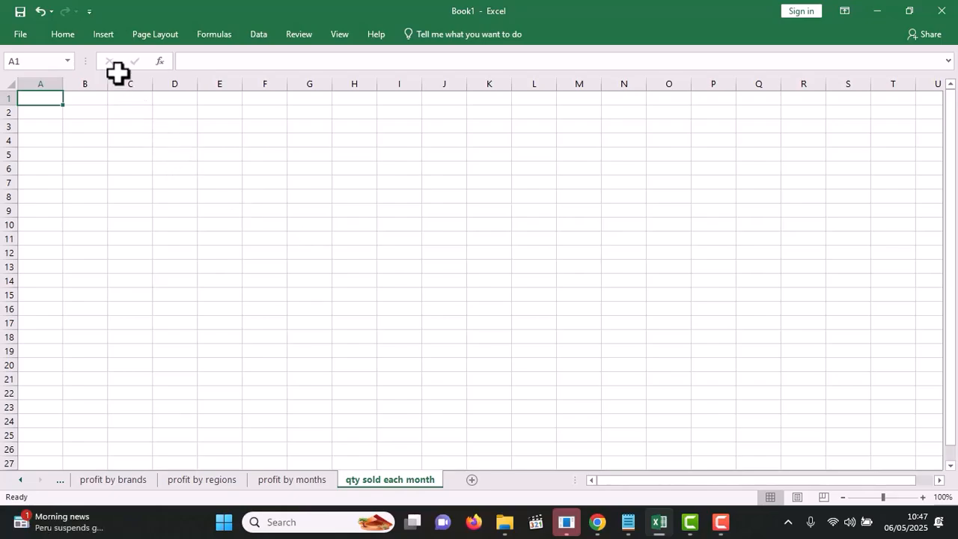
Create a PivotTable from brewery_data at cell A1 of the existing qty sold each month sheet
click(100, 35)
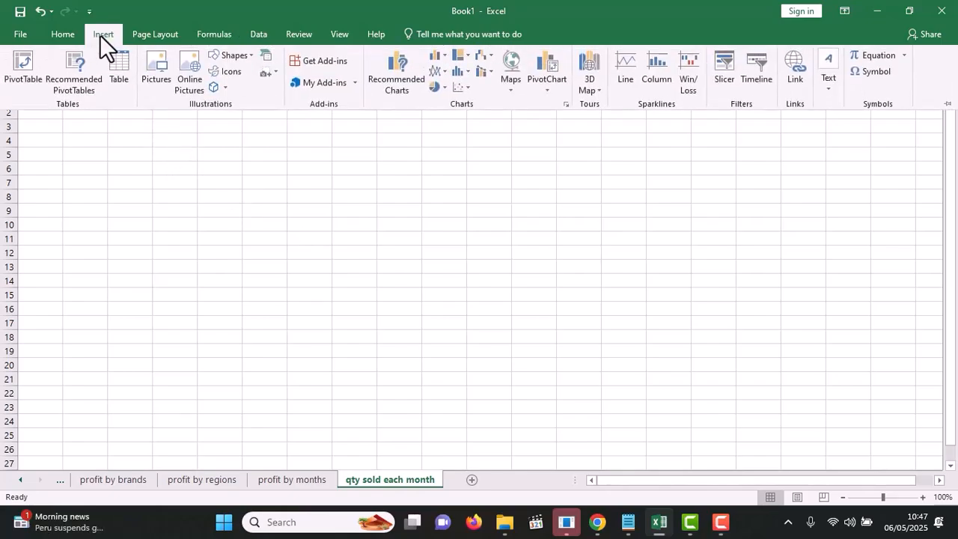
click(11, 84)
text(brewery_data)
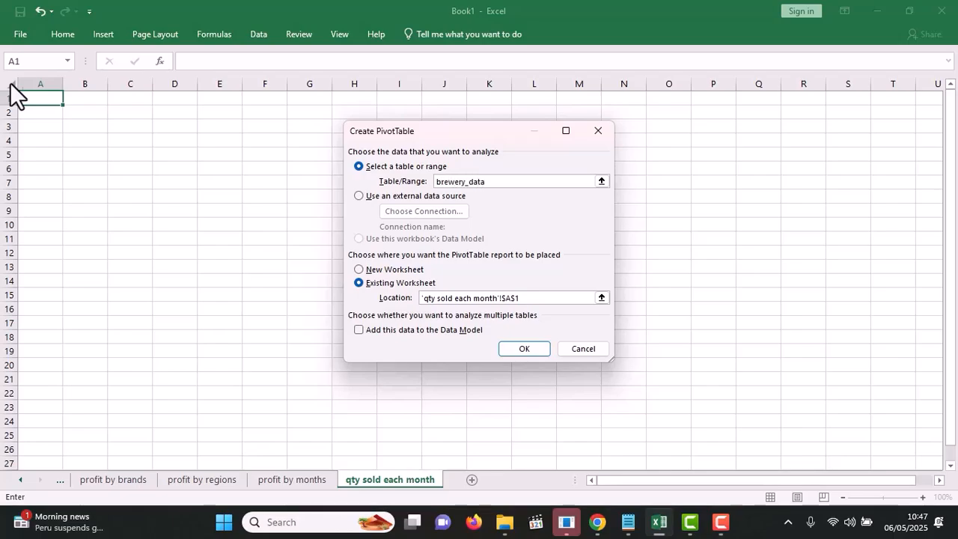
click(532, 350)
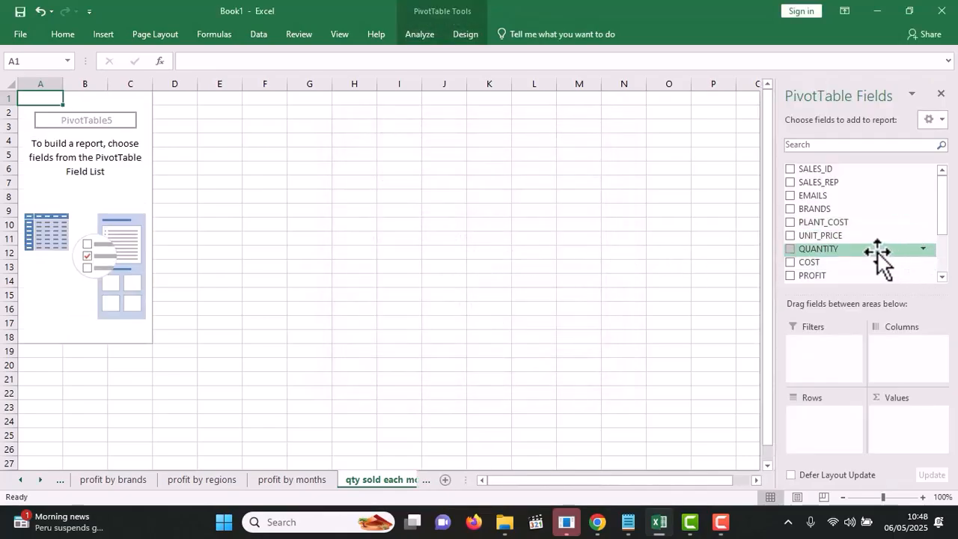
Summarise quantity by month in the new PivotTable, with QUANTITY as the summed values and MONTHS as the rows
drag(851, 253, 925, 429)
click(942, 275)
click(942, 276)
click(942, 277)
click(942, 276)
drag(865, 271, 835, 432)
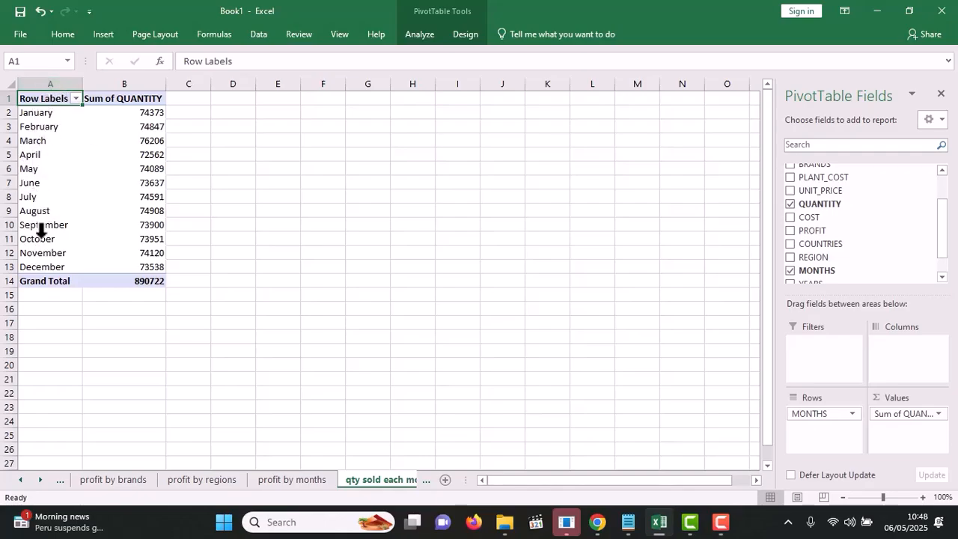
Insert a Line PivotChart based on the monthly quantity PivotTable
click(104, 128)
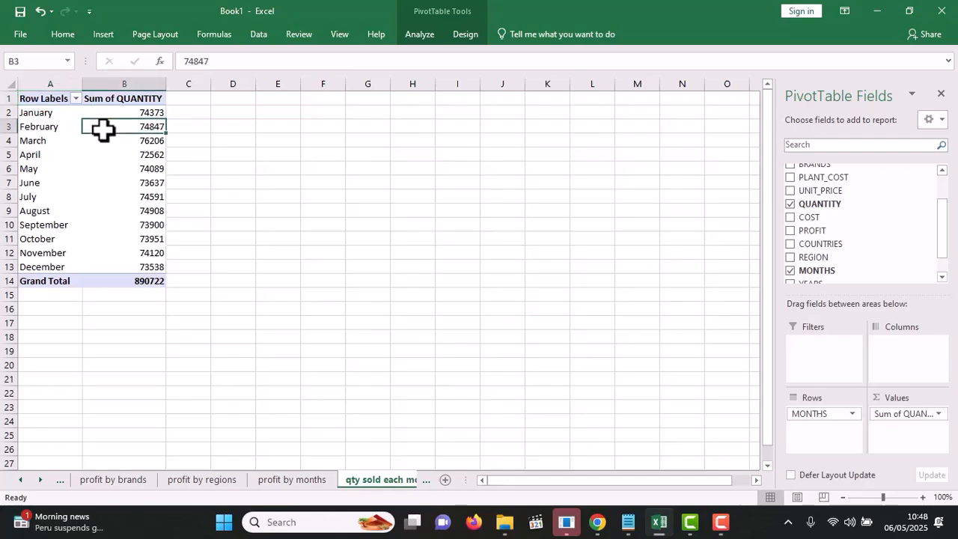
click(418, 34)
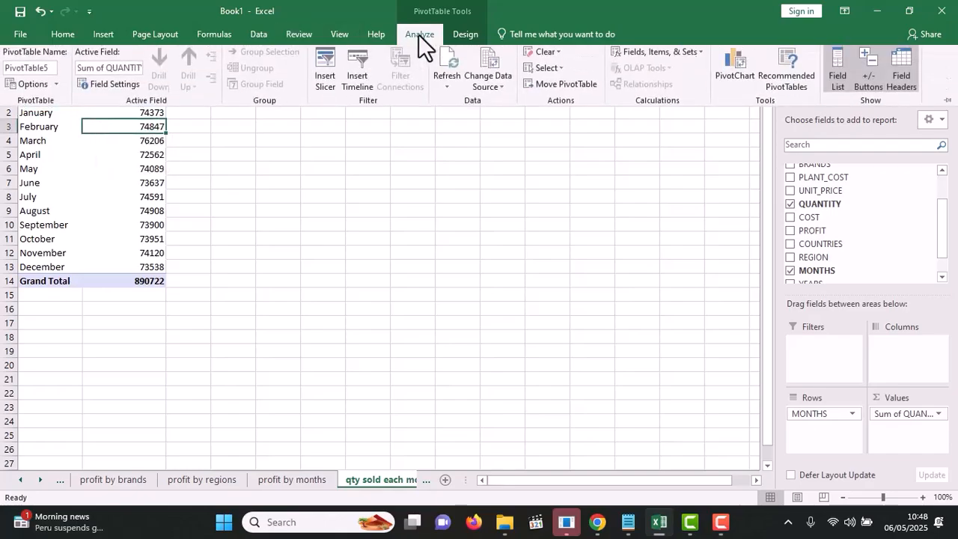
click(722, 75)
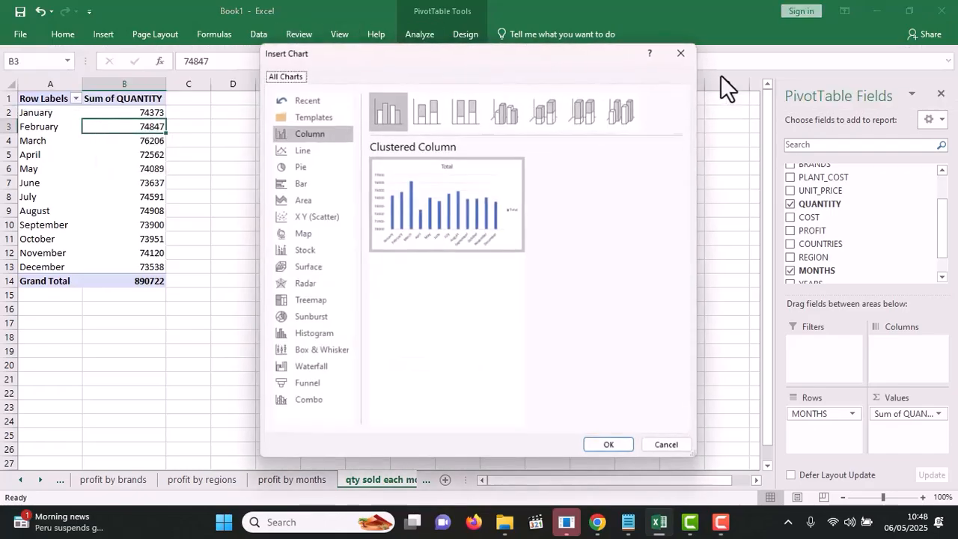
click(319, 148)
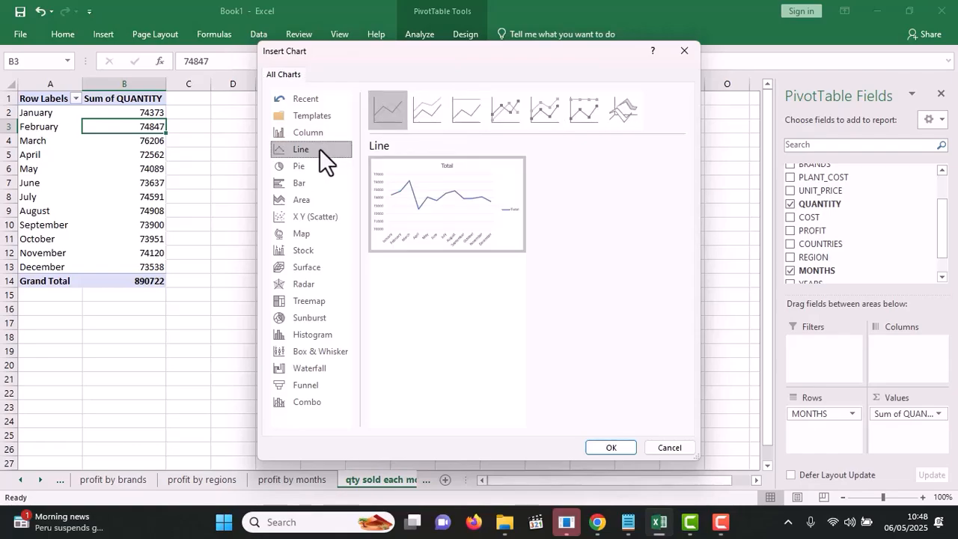
click(610, 443)
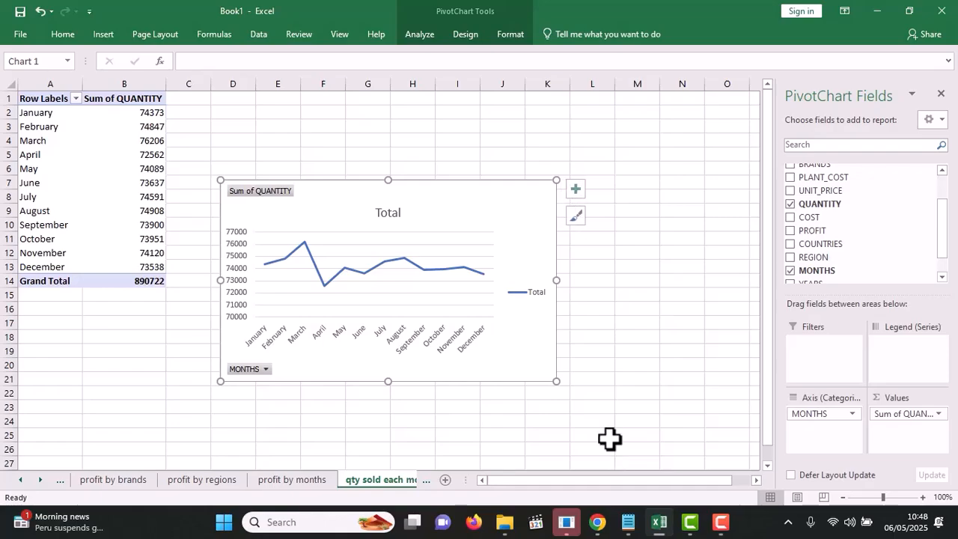
Hide all field buttons on the monthly quantity line chart and delete its legend
right_click(247, 196)
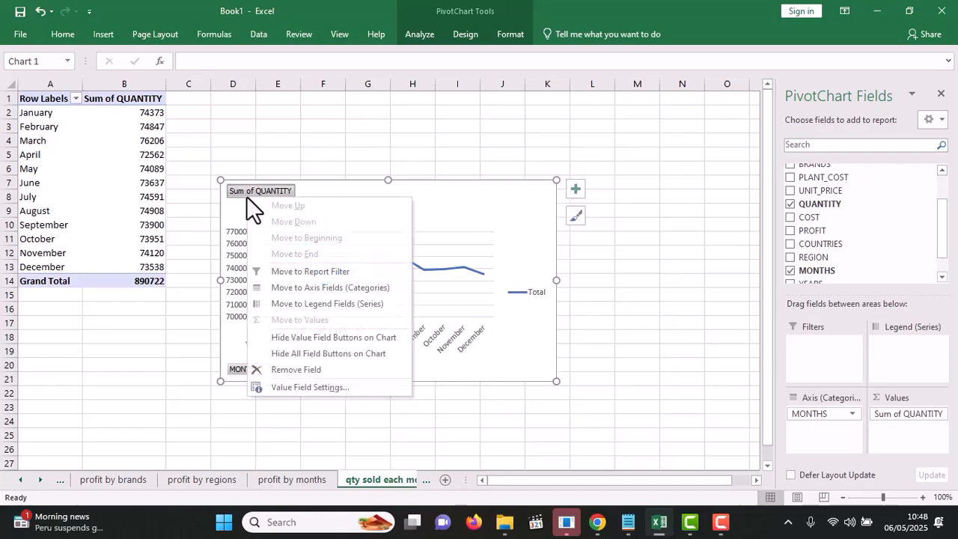
click(292, 353)
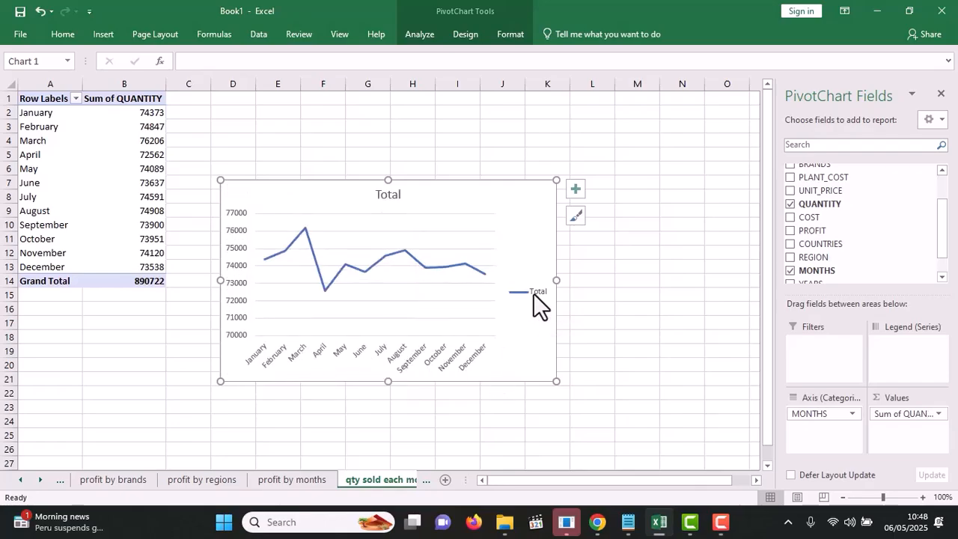
key(Delete)
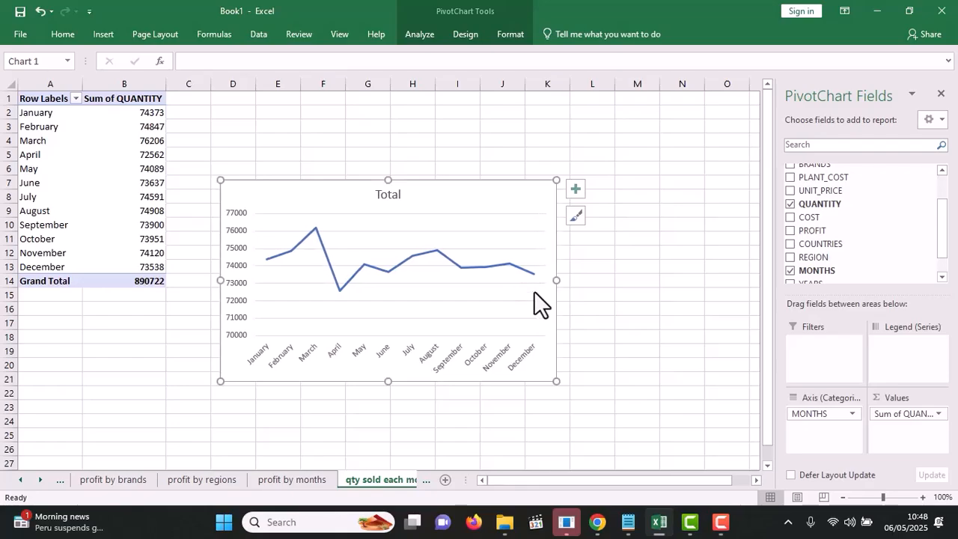
Change the monthly quantity line chart's title to "Quantity sold by months"
click(393, 197)
text(Profit b)
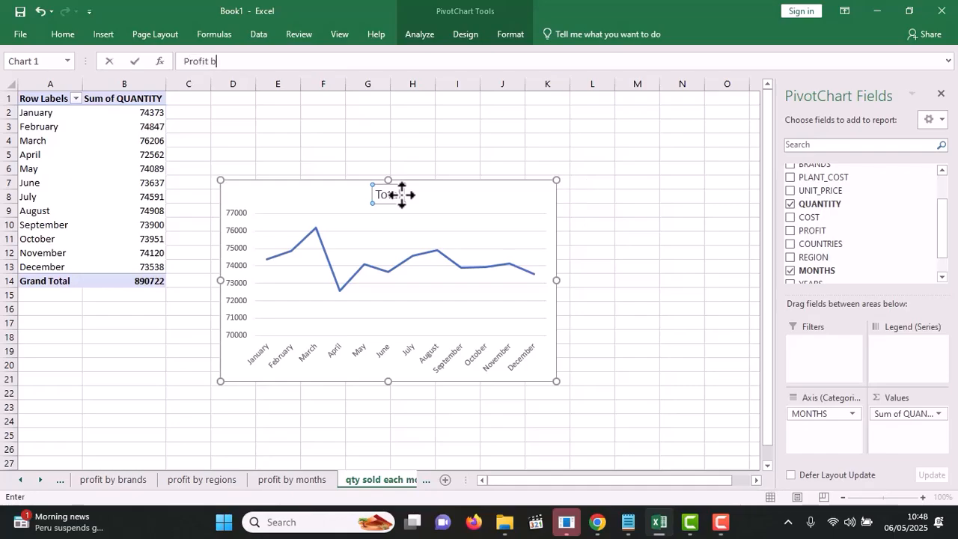
key(BackSpace)
key(BackSpace)
key(BackSpace)
key(BackSpace)
key(BackSpace)
text(Quantity sold by mon)
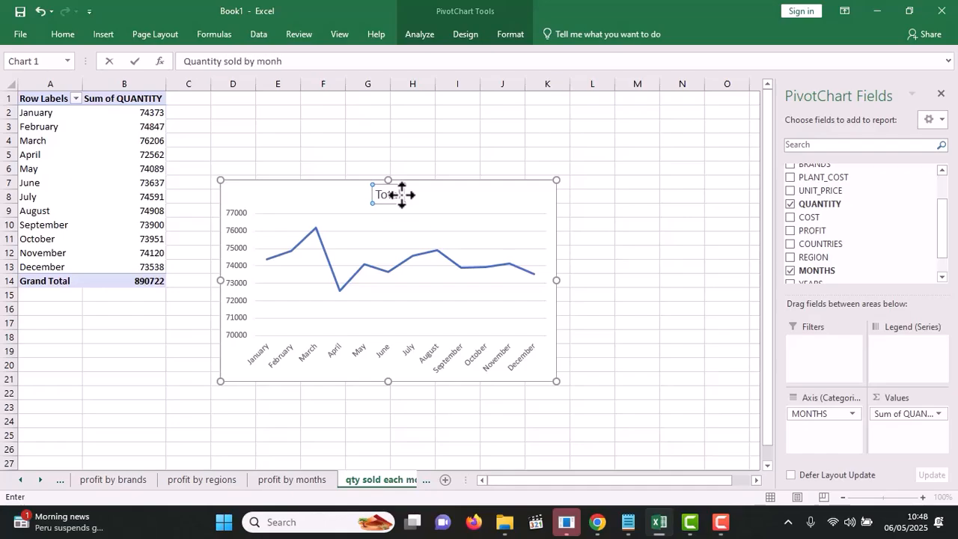
text(th)
click(649, 209)
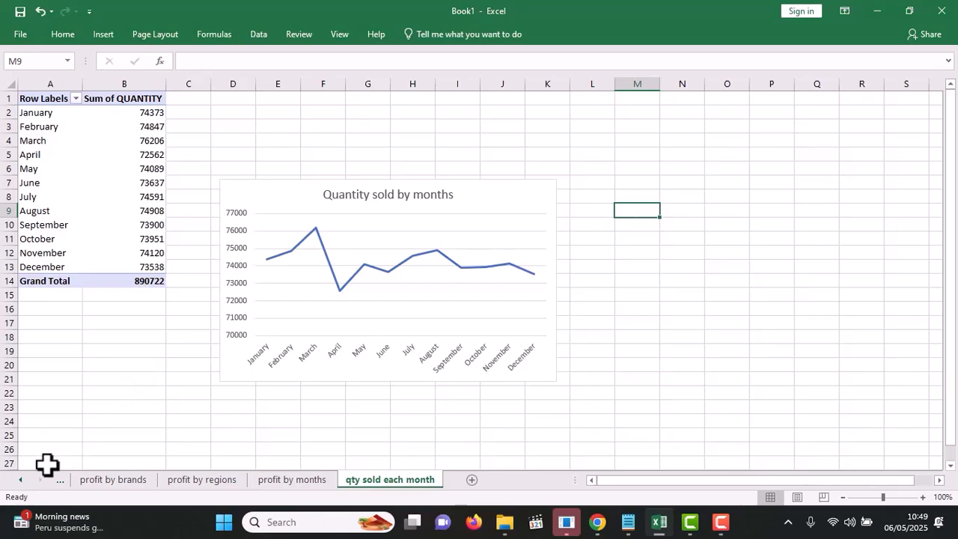
Review the finished PivotTables and charts on the countries, brands, regions, months and monthly quantity sheets in turn
click(21, 483)
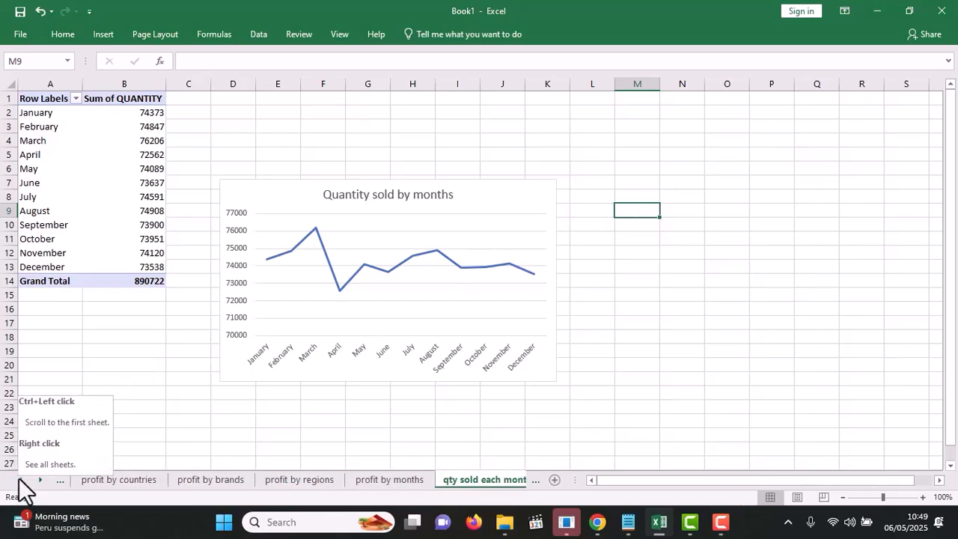
click(117, 480)
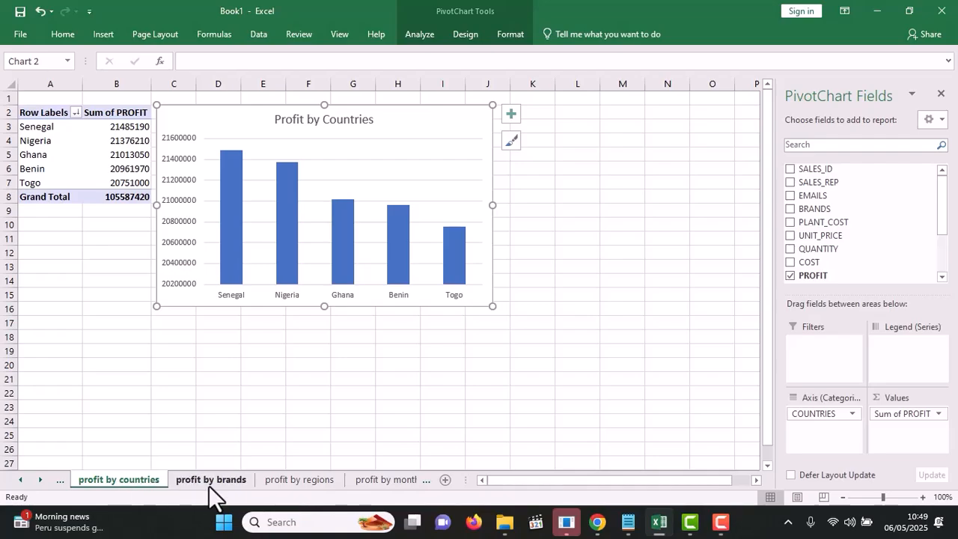
click(214, 483)
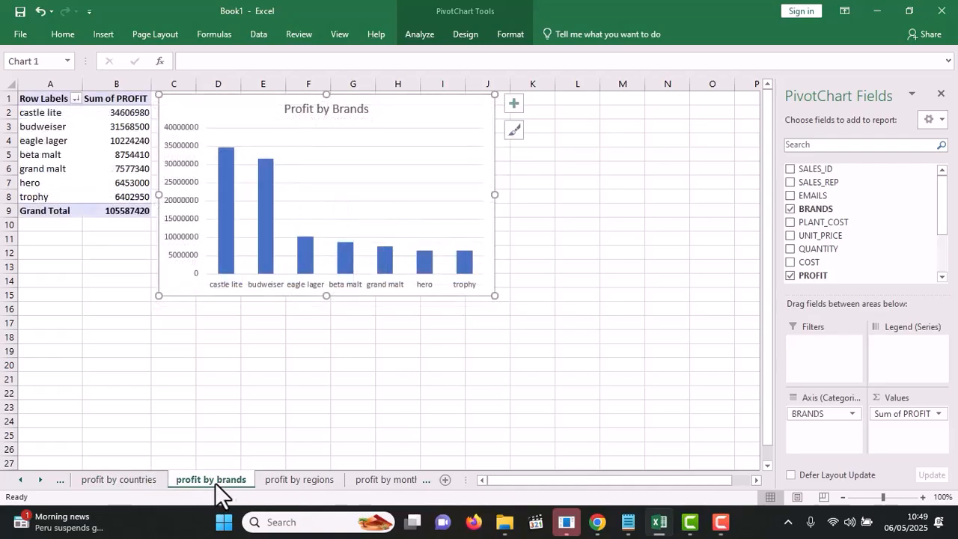
click(289, 483)
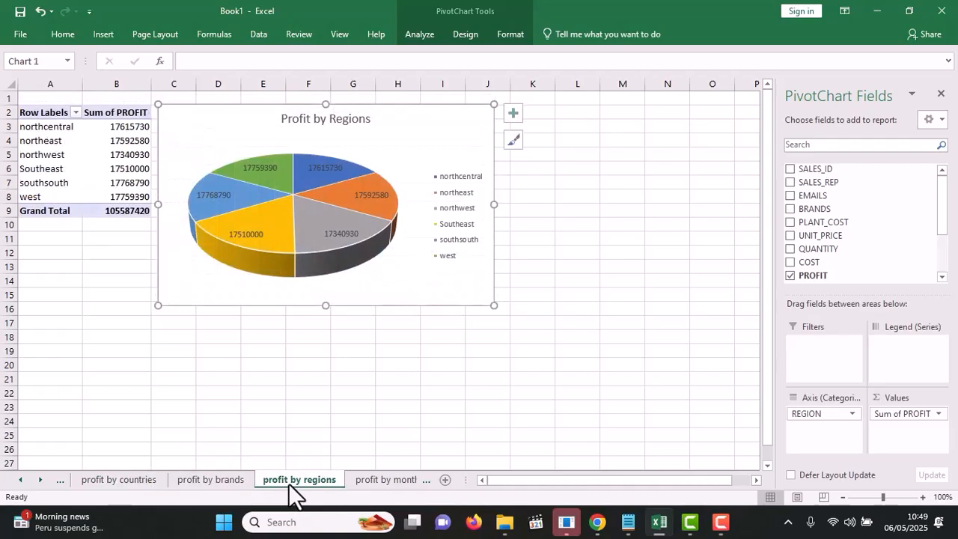
click(367, 483)
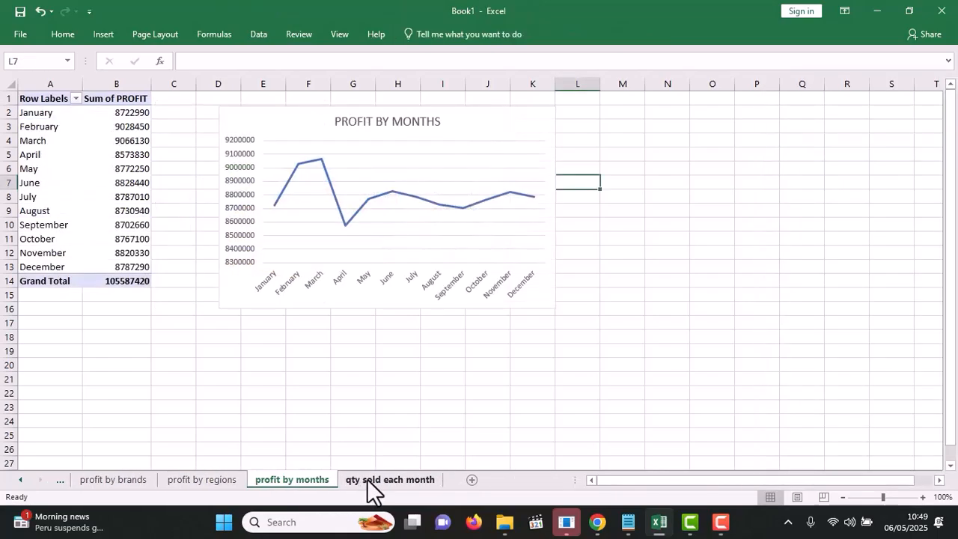
click(376, 480)
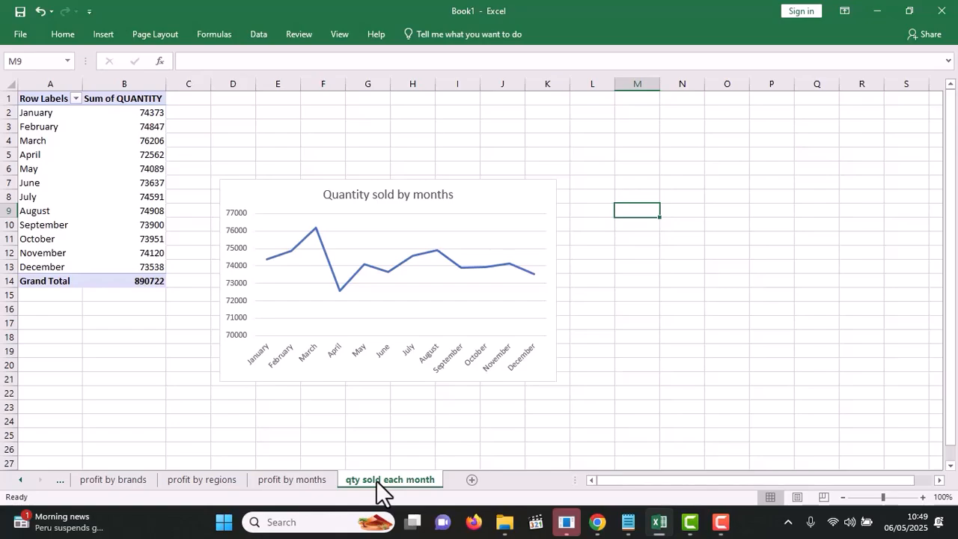
Add a new worksheet after the qty sold each month sheet and name it "Dashboard"
click(473, 480)
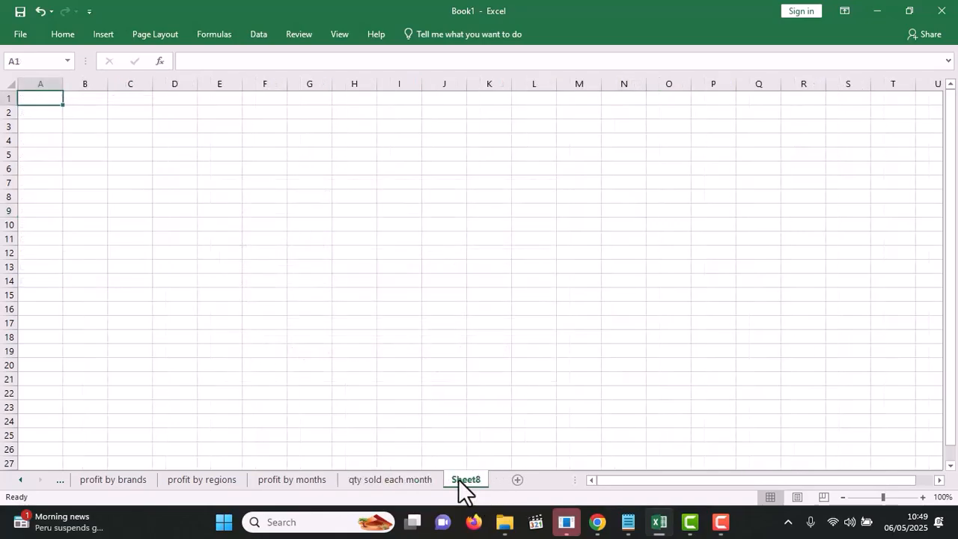
double_click(465, 480)
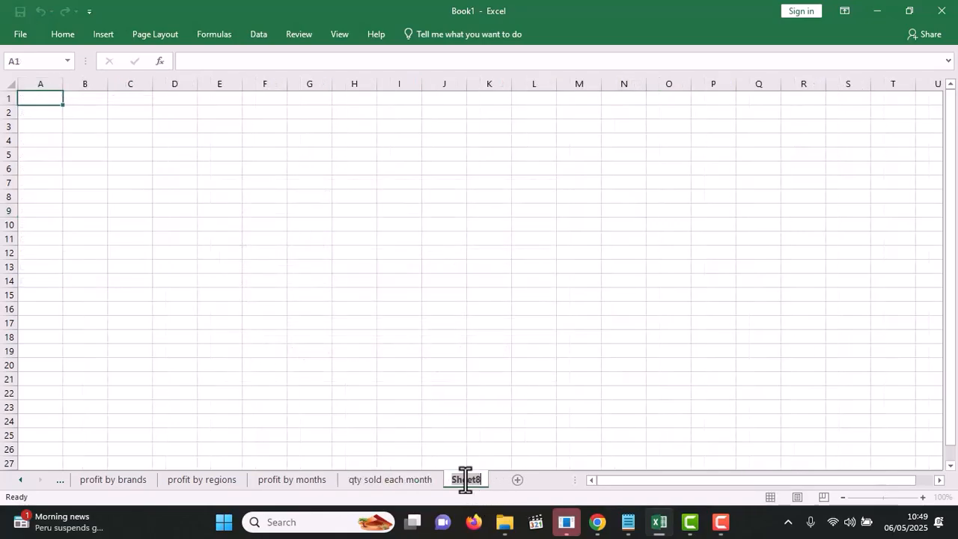
text(Dashboard)
key(Return)
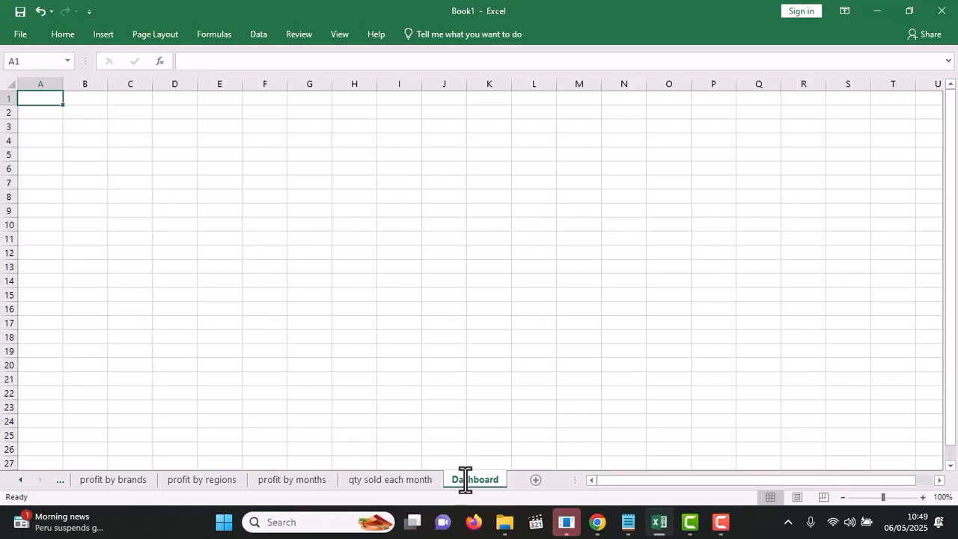
click(20, 482)
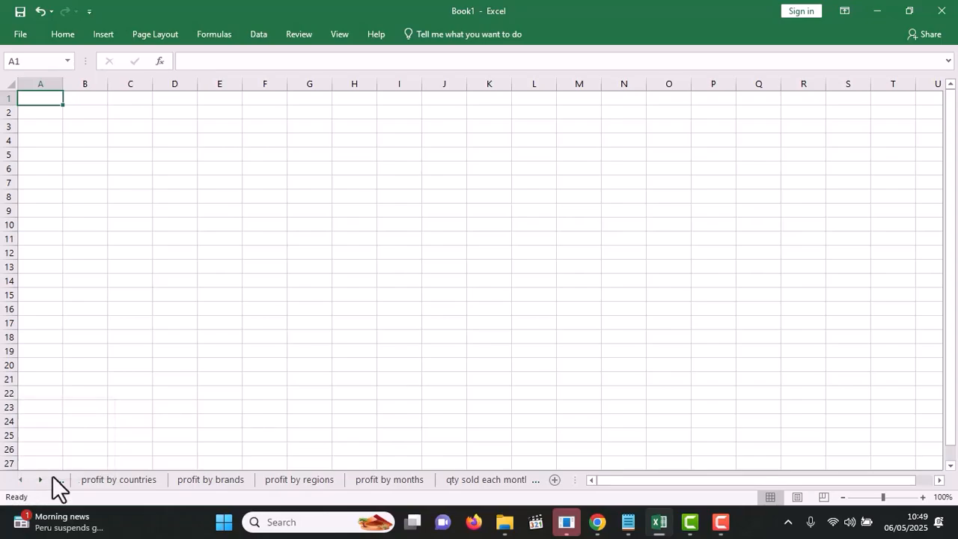
Copy the whole Profit by Countries chart from the profit by countries sheet
click(92, 480)
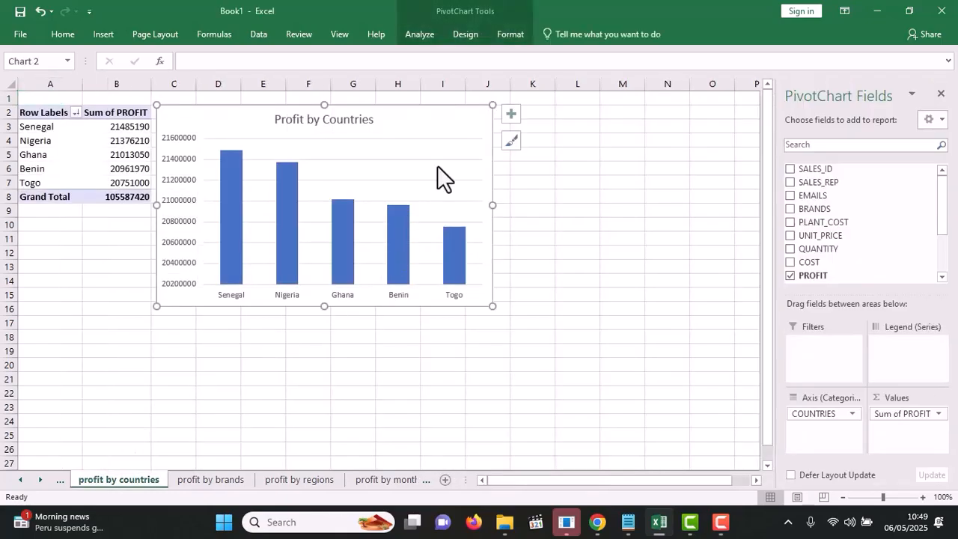
double_click(444, 114)
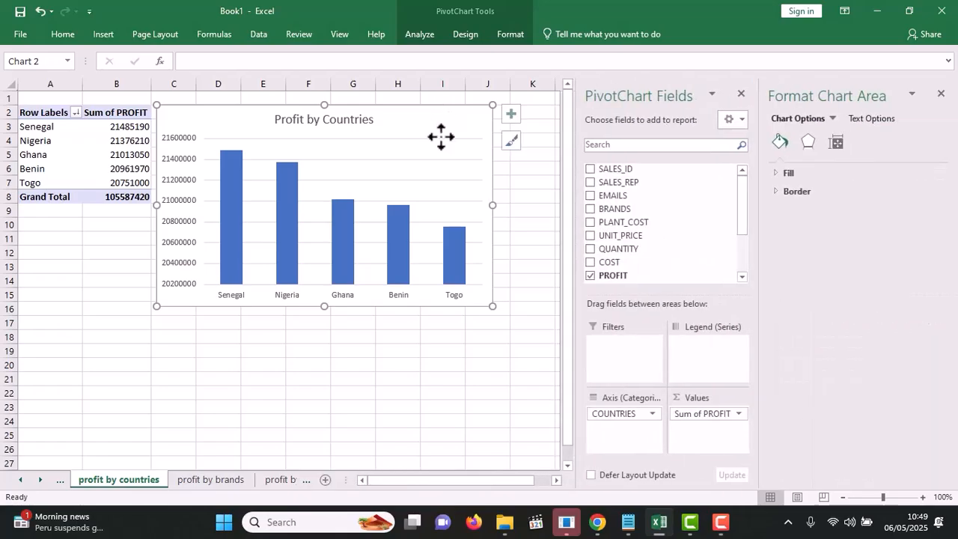
click(426, 157)
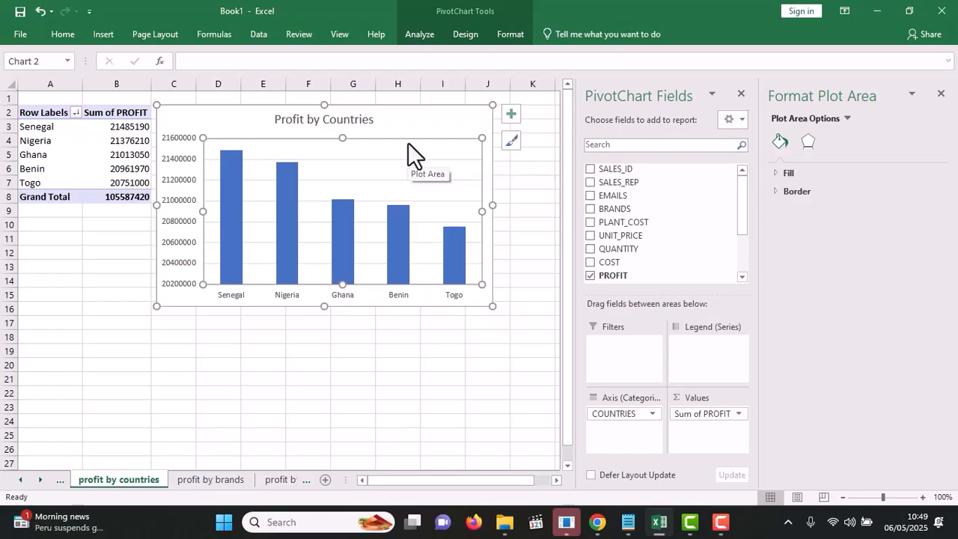
click(417, 127)
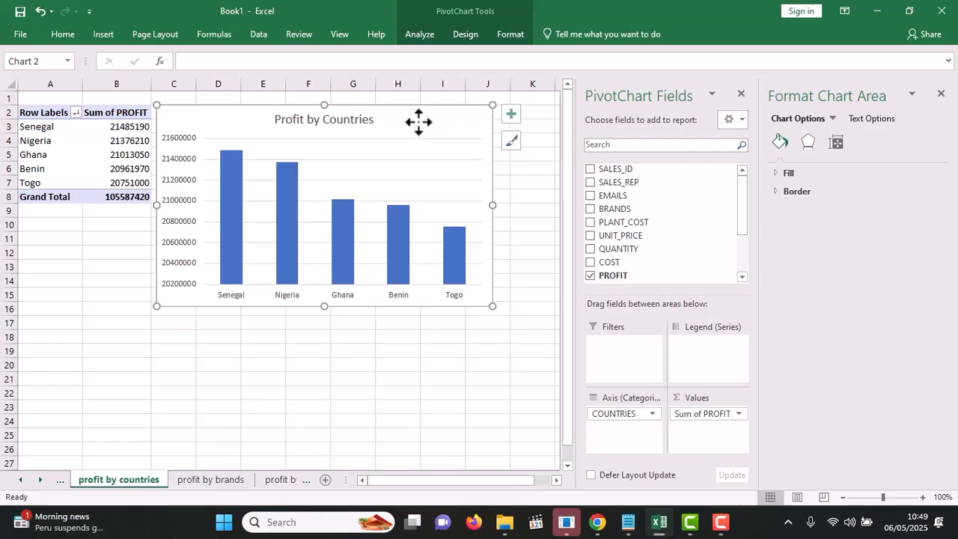
click(404, 157)
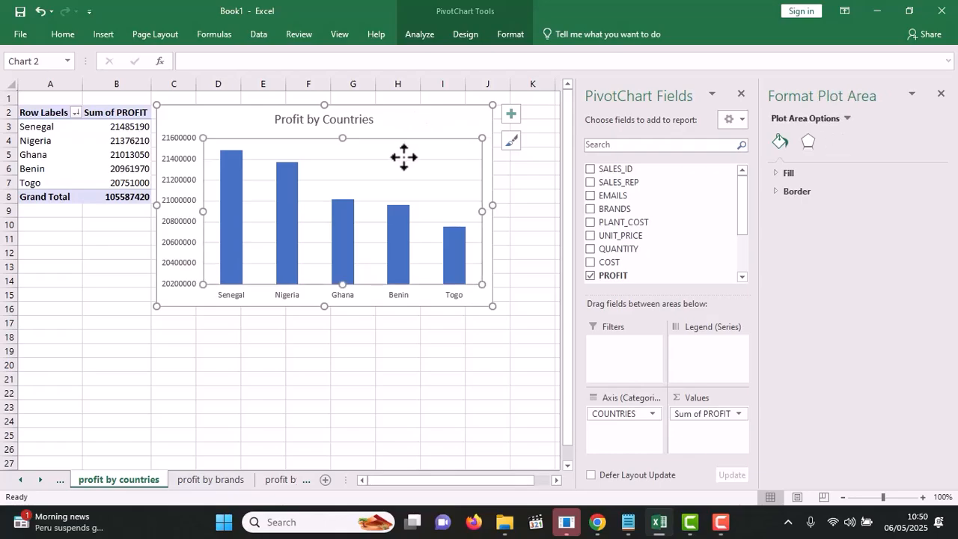
click(423, 123)
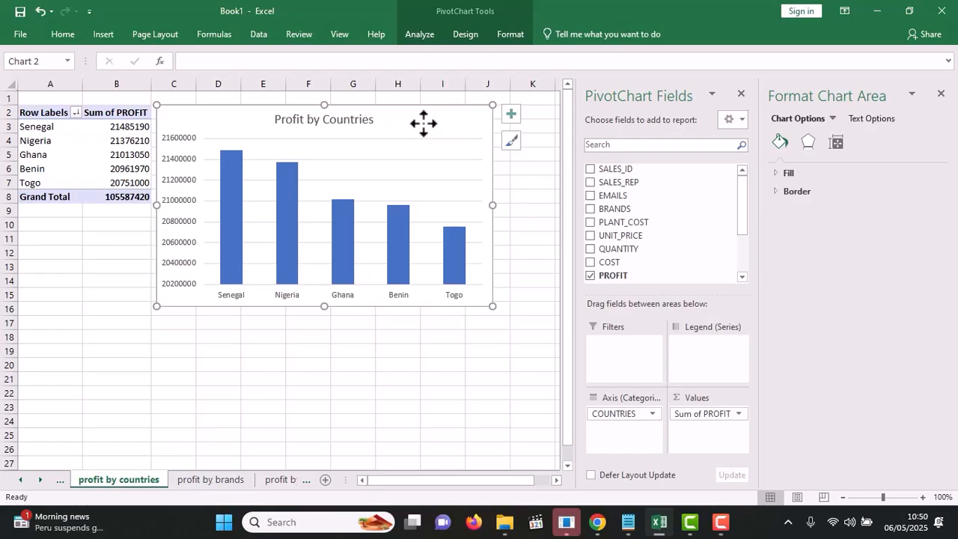
Paste the Profit by Countries chart at cell C2 of the Dashboard sheet and shrink it to about columns C to H, rows 2 to 13
click(306, 480)
click(302, 481)
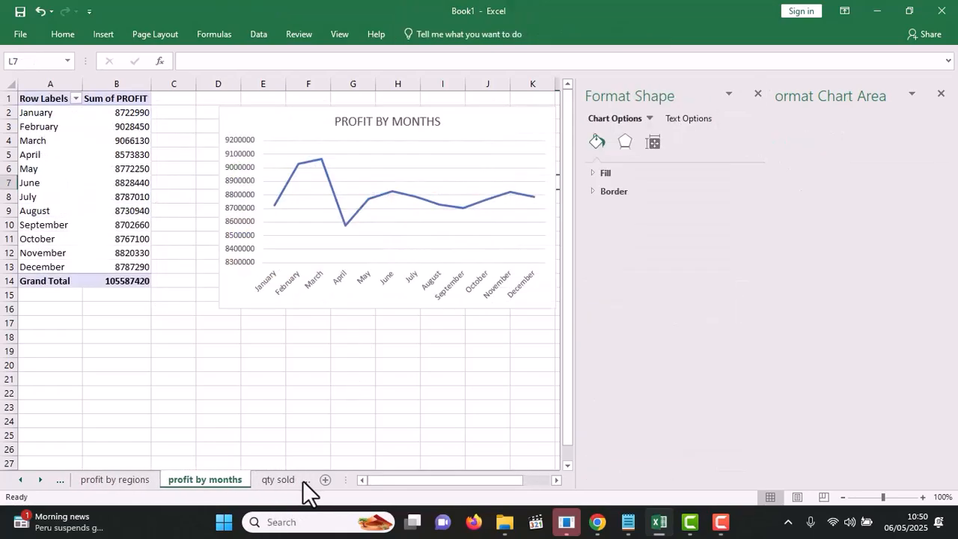
drag(295, 481, 378, 471)
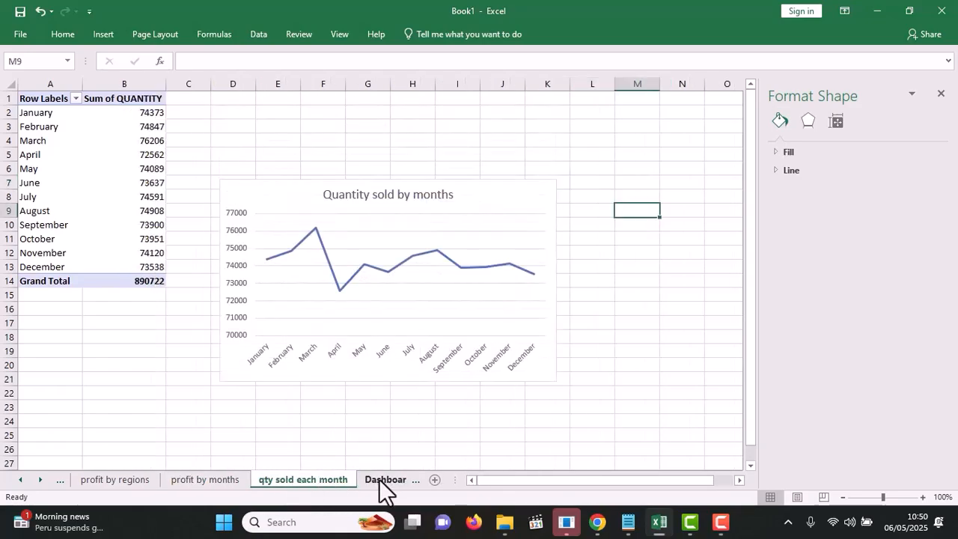
click(379, 479)
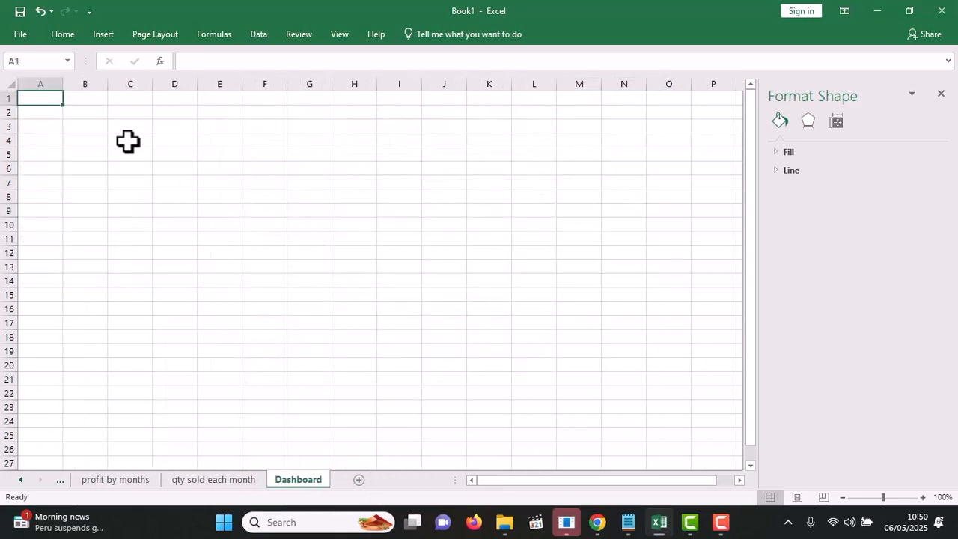
click(124, 112)
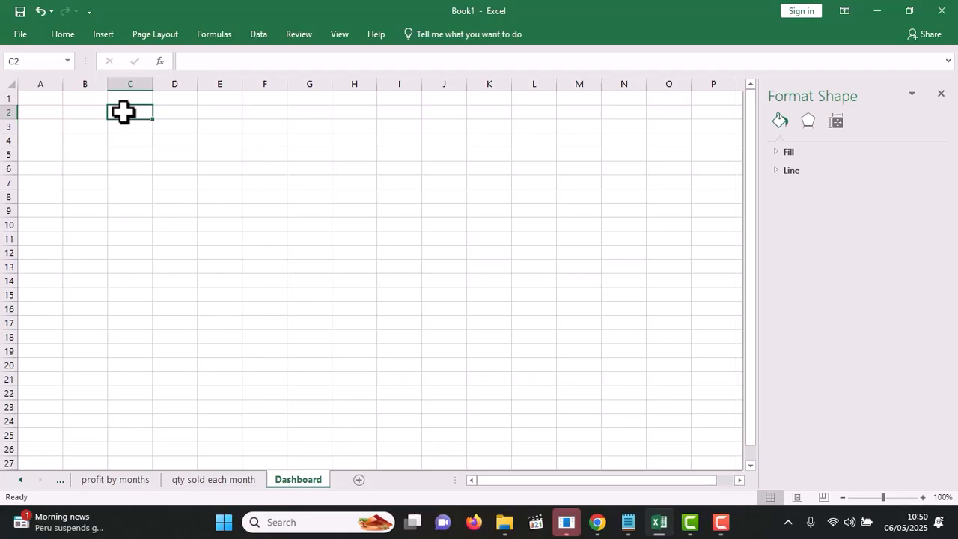
key(ctrl+v)
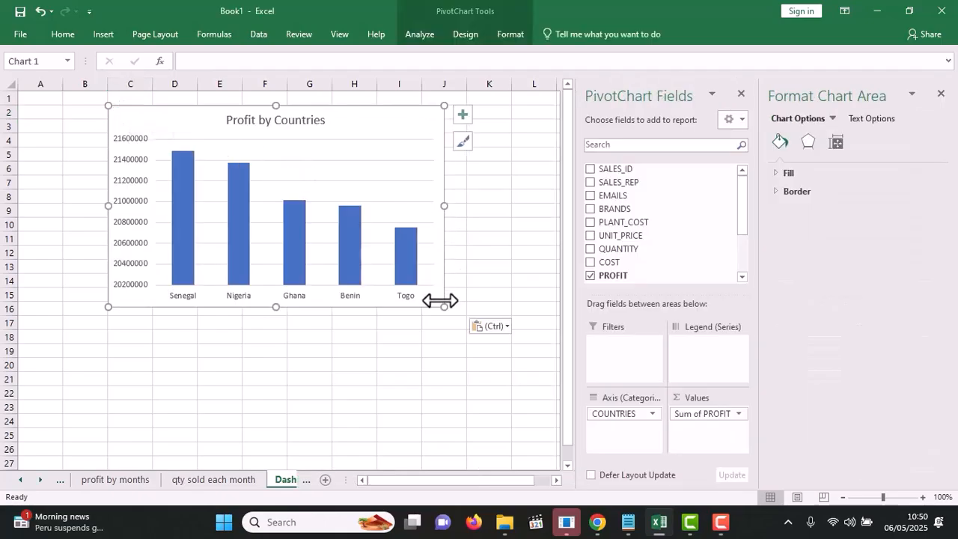
drag(445, 307, 345, 271)
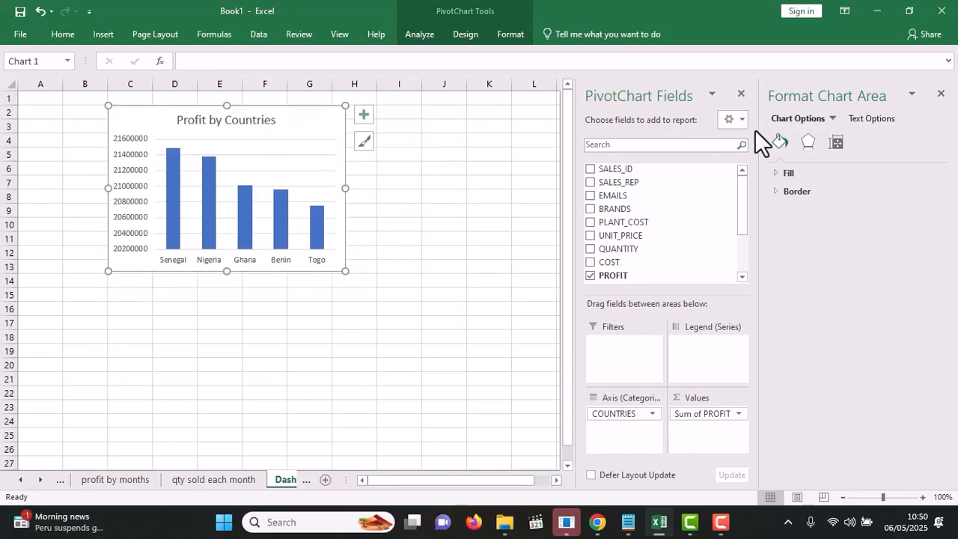
Close the PivotChart Fields pane and copy the whole Profit by Brands chart from the profit by brands sheet
click(741, 94)
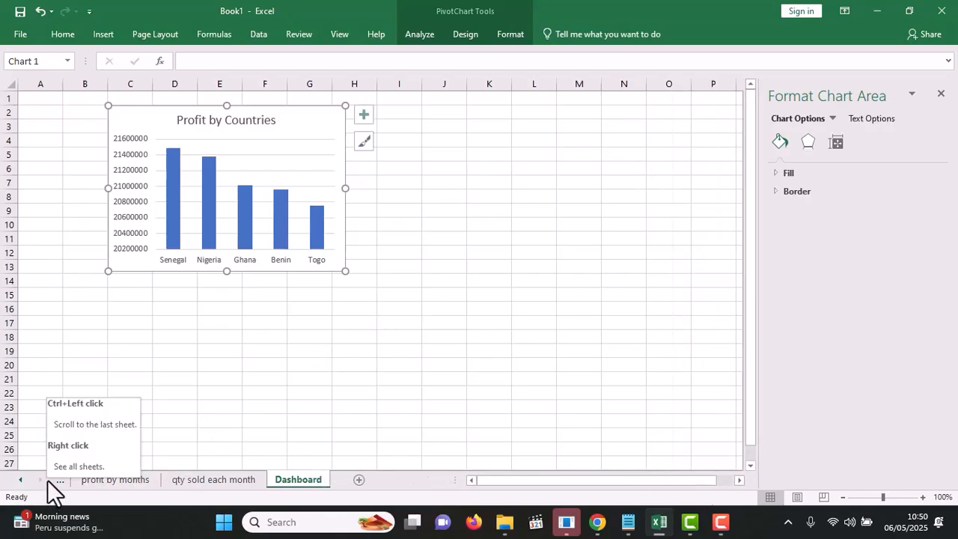
click(25, 480)
click(20, 480)
click(20, 480)
click(20, 480)
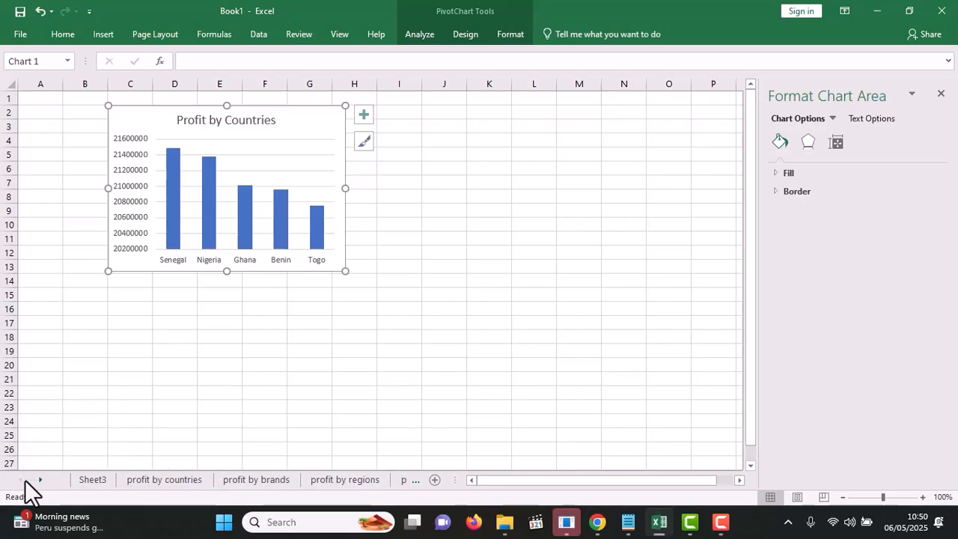
click(257, 481)
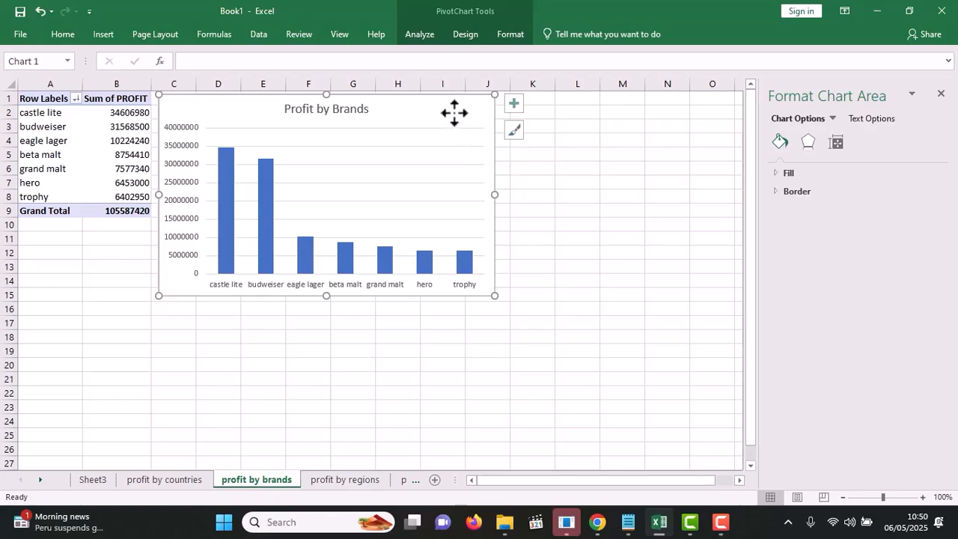
click(431, 146)
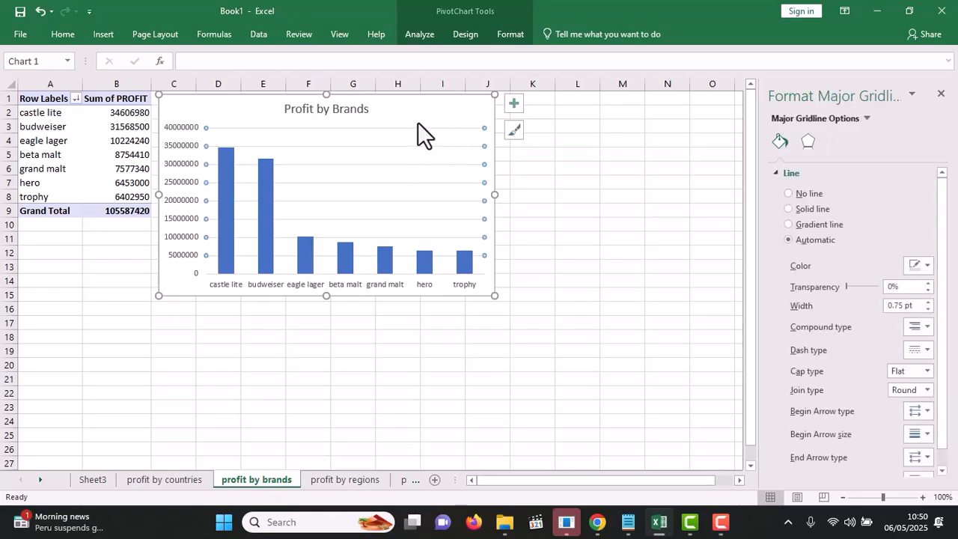
click(429, 105)
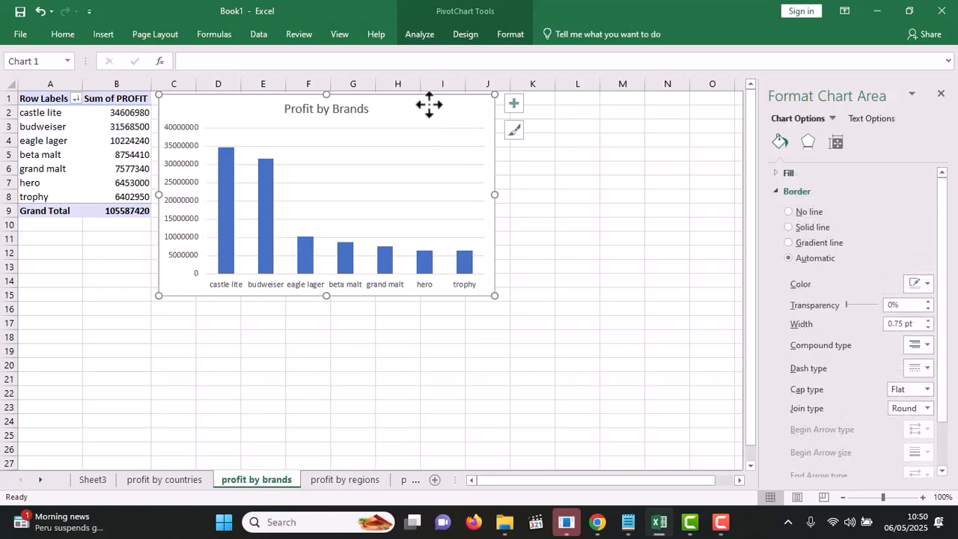
Paste the copied Profit by Brands chart onto the Dashboard sheet at cell I2
click(417, 481)
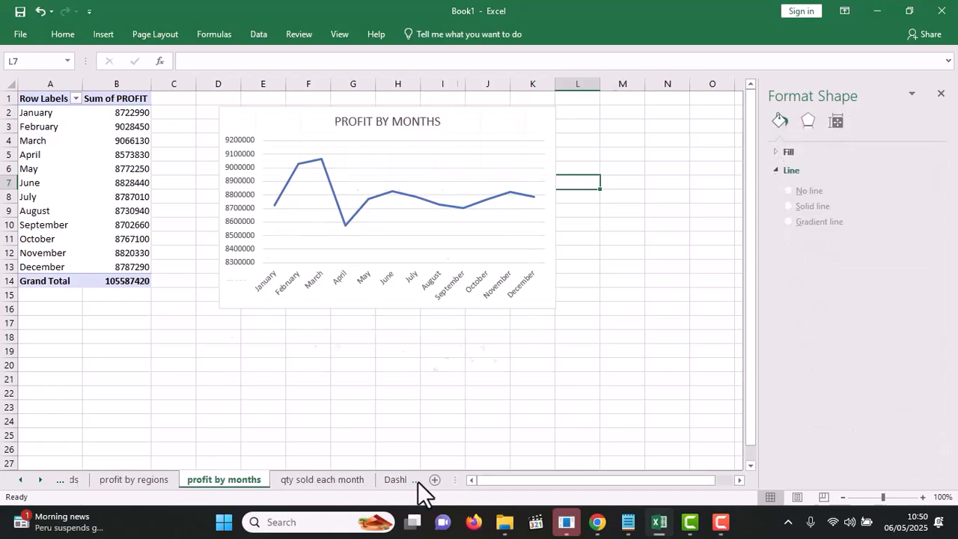
click(418, 482)
click(388, 480)
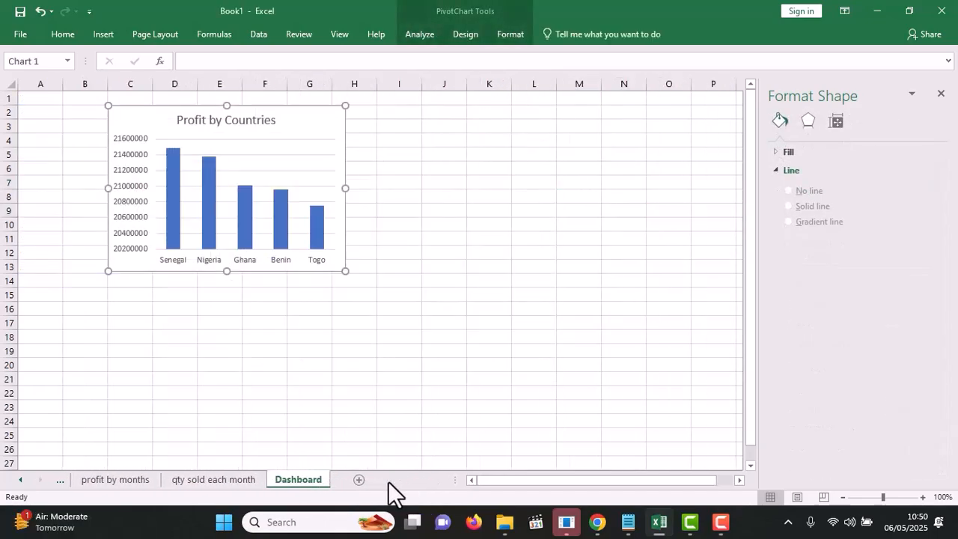
click(397, 110)
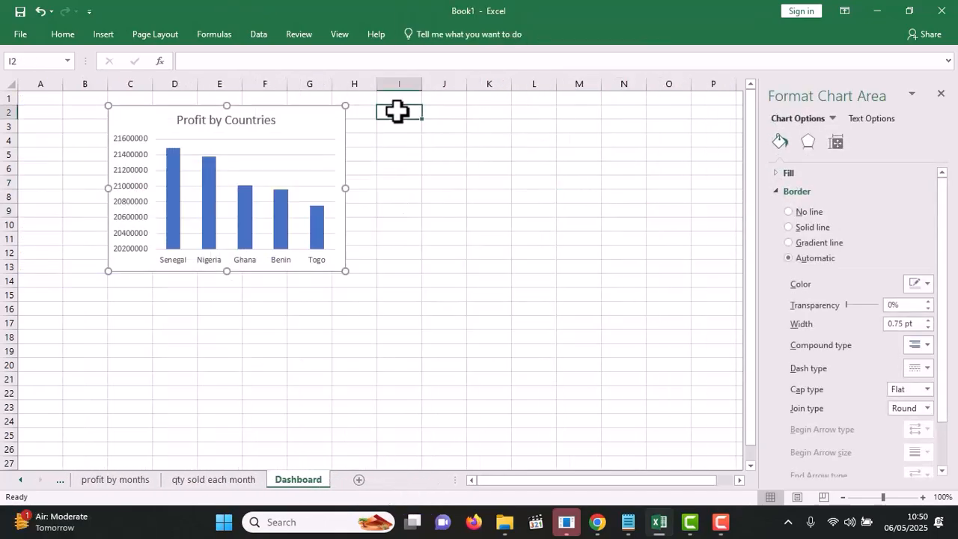
key(ctrl+v)
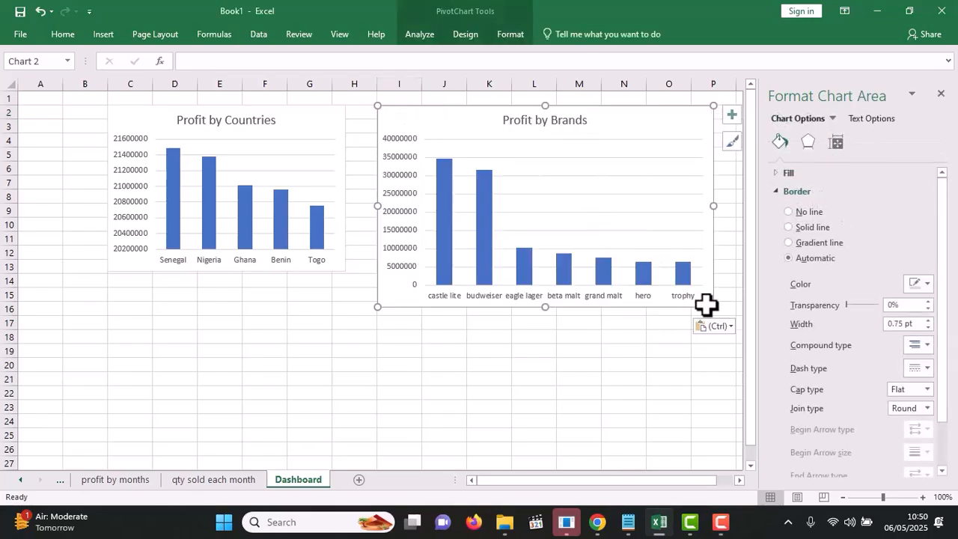
Shrink the Profit by Brands chart to fit beside the Profit by Countries chart and close the chart formatting pane
drag(713, 306, 656, 272)
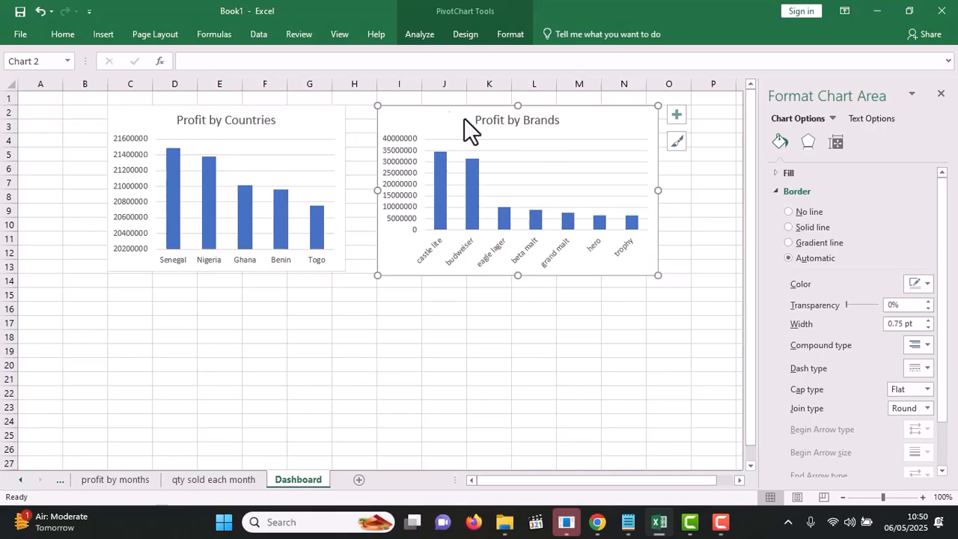
drag(432, 113, 405, 112)
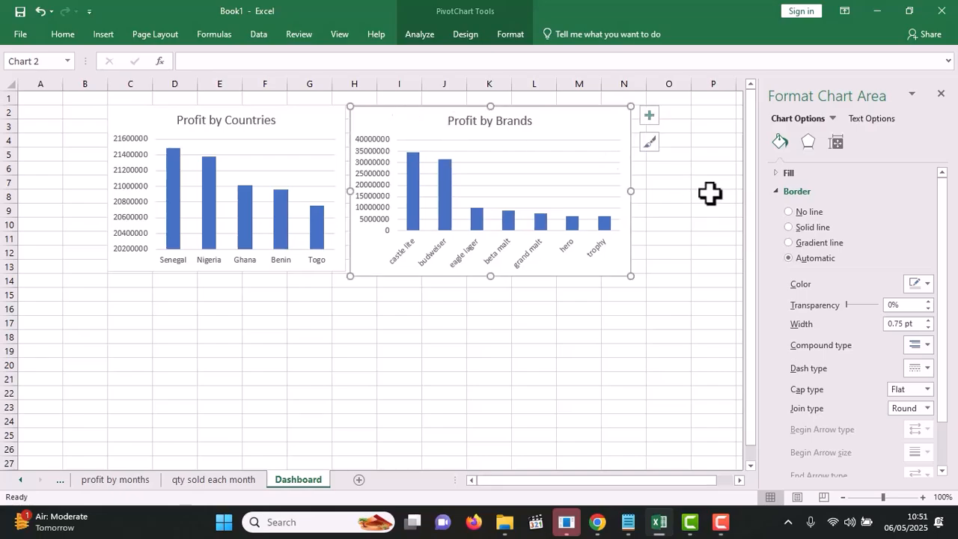
drag(630, 192, 612, 192)
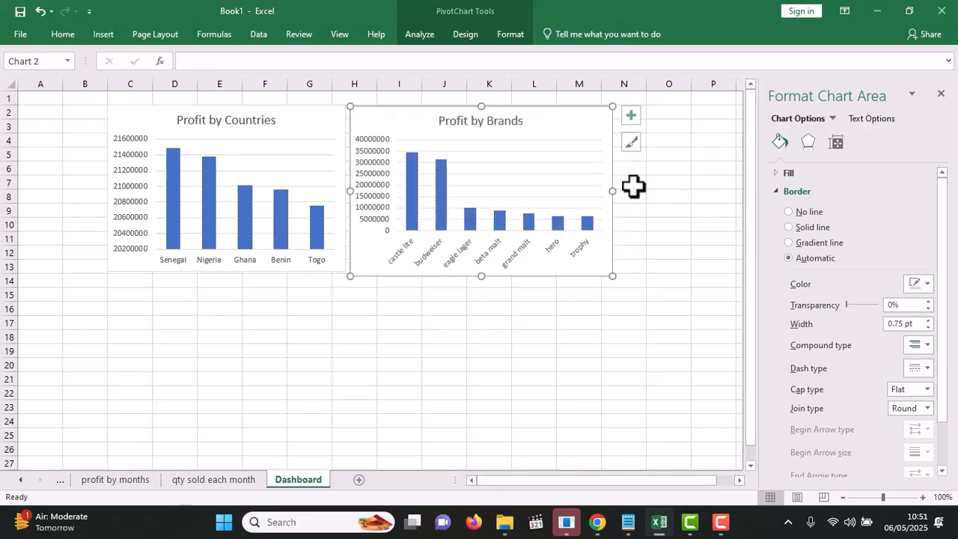
click(942, 94)
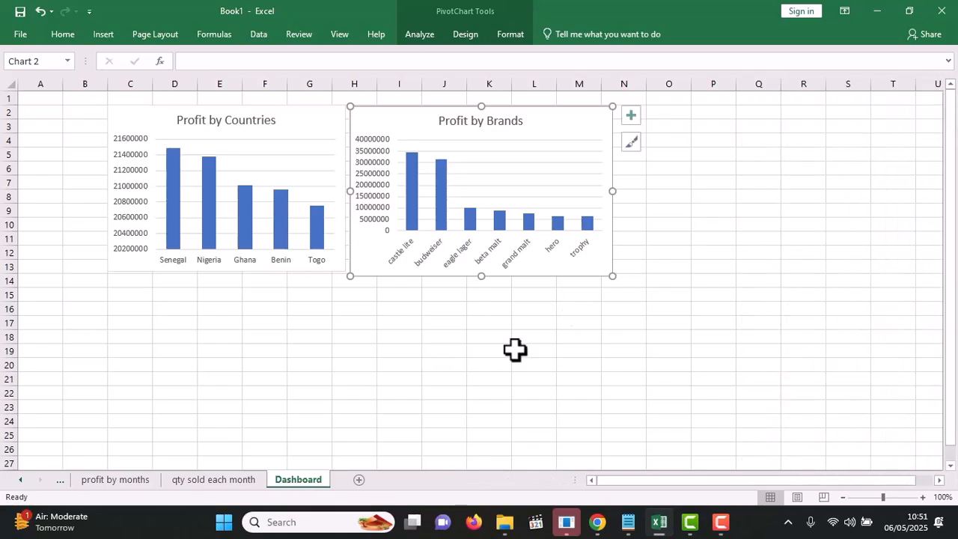
Copy the Profit by Regions pie chart from the profit by regions sheet and paste it on Dashboard at cell O2
click(18, 481)
click(19, 482)
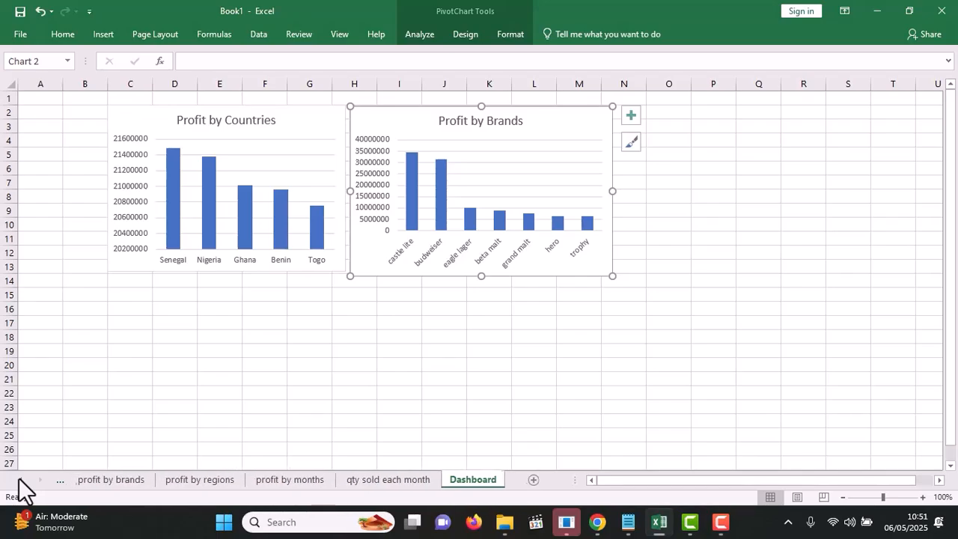
click(232, 483)
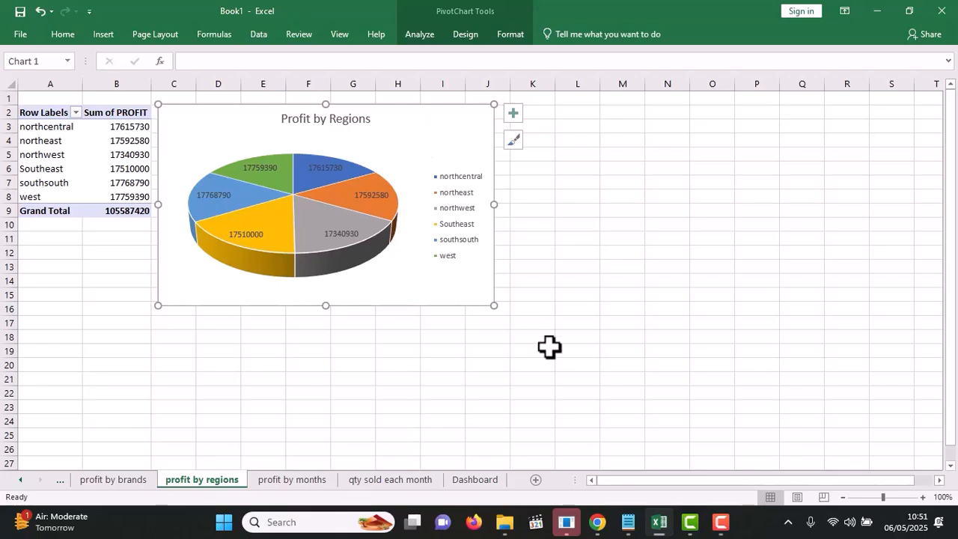
click(477, 476)
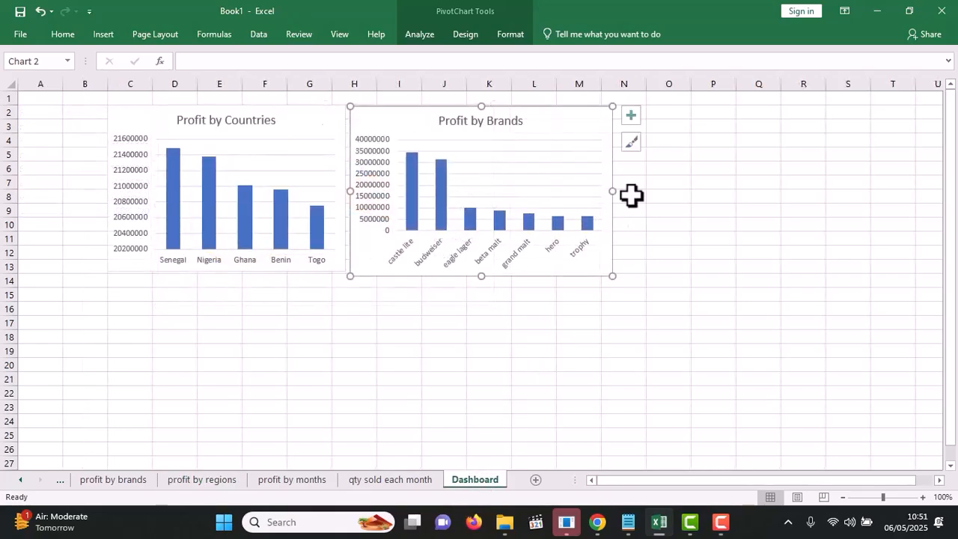
click(667, 111)
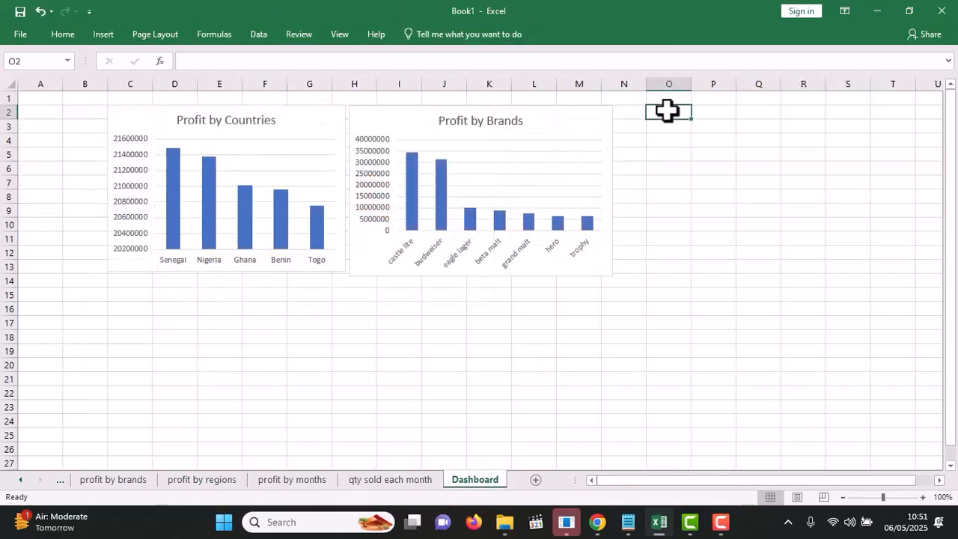
key(ctrl+v)
Reduce the Profit by Regions chart to about the other charts' height and place it beside the Profit by Brands chart
drag(889, 301, 868, 295)
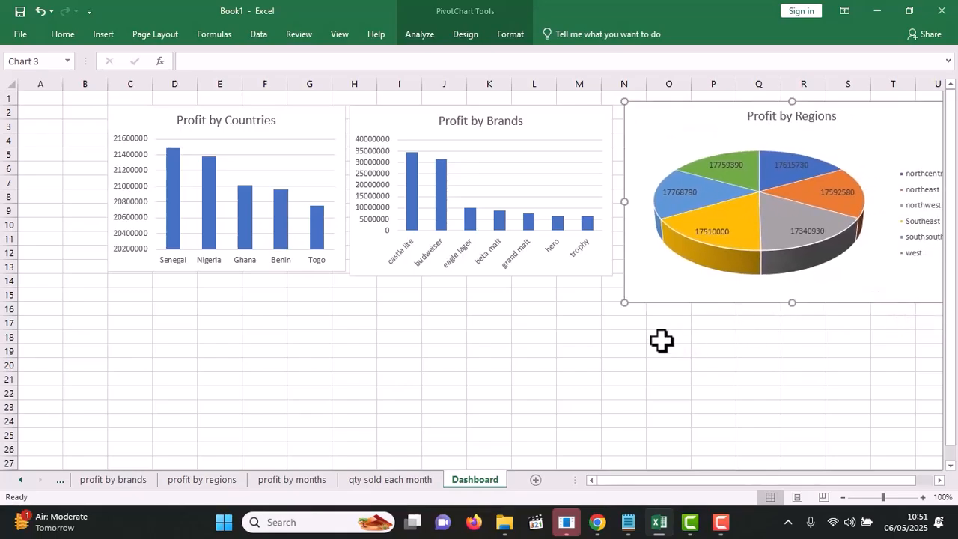
drag(624, 303, 637, 279)
drag(899, 116, 859, 122)
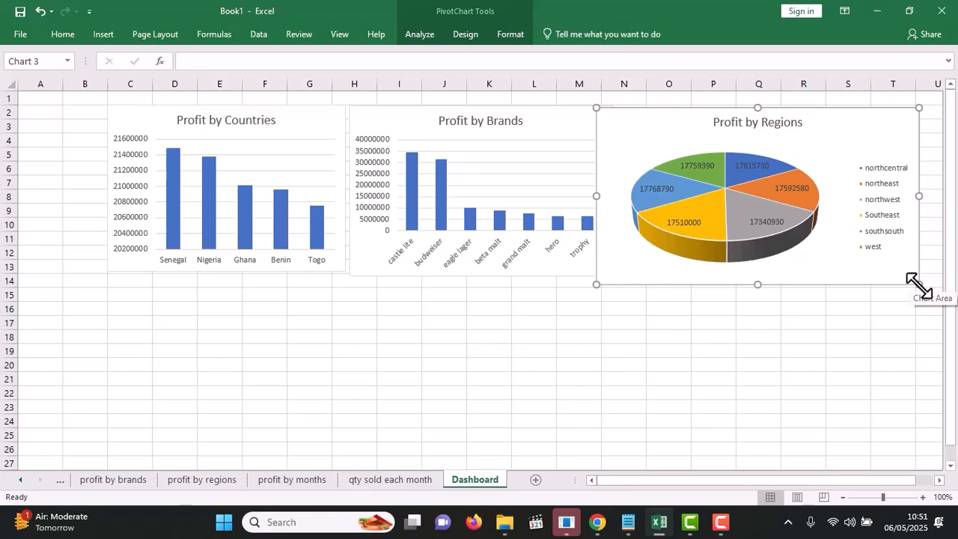
drag(920, 286, 889, 271)
drag(834, 126, 853, 125)
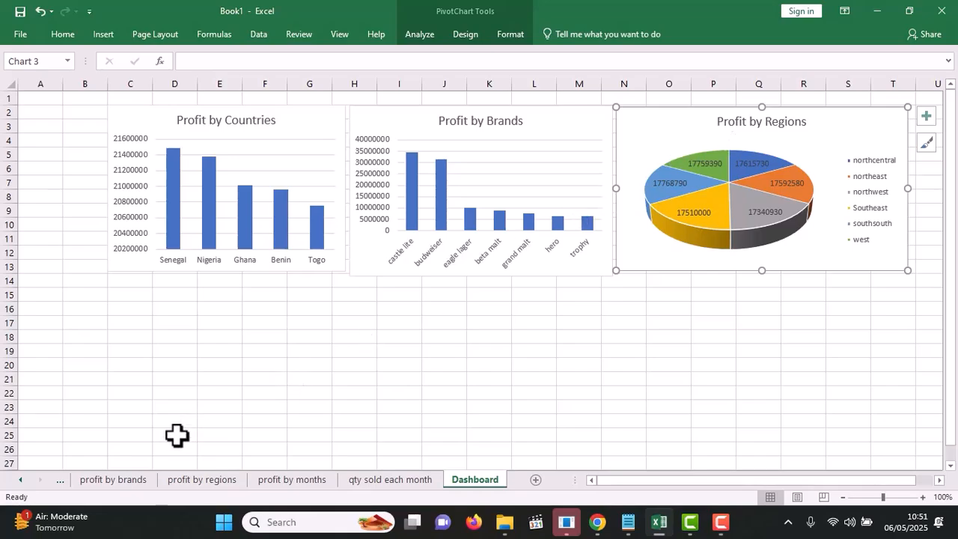
Copy the PROFIT BY MONTHS chart to Dashboard at cell C17, and fit it in a smaller size below the Profit by Countries chart
click(267, 478)
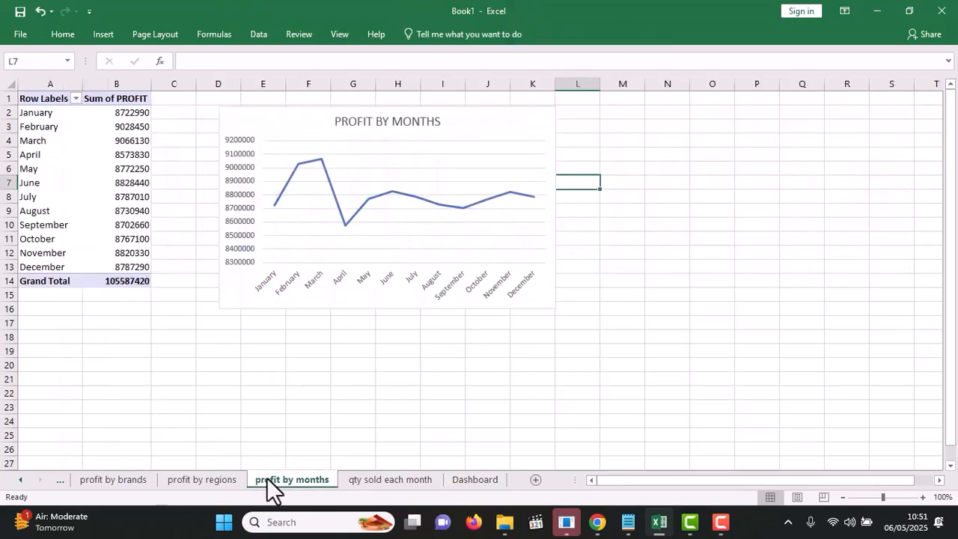
click(520, 124)
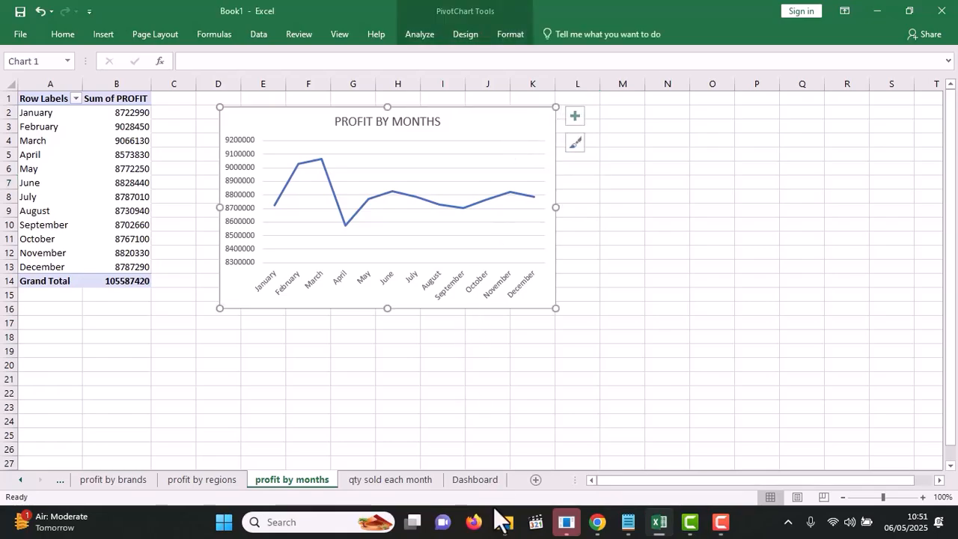
click(473, 480)
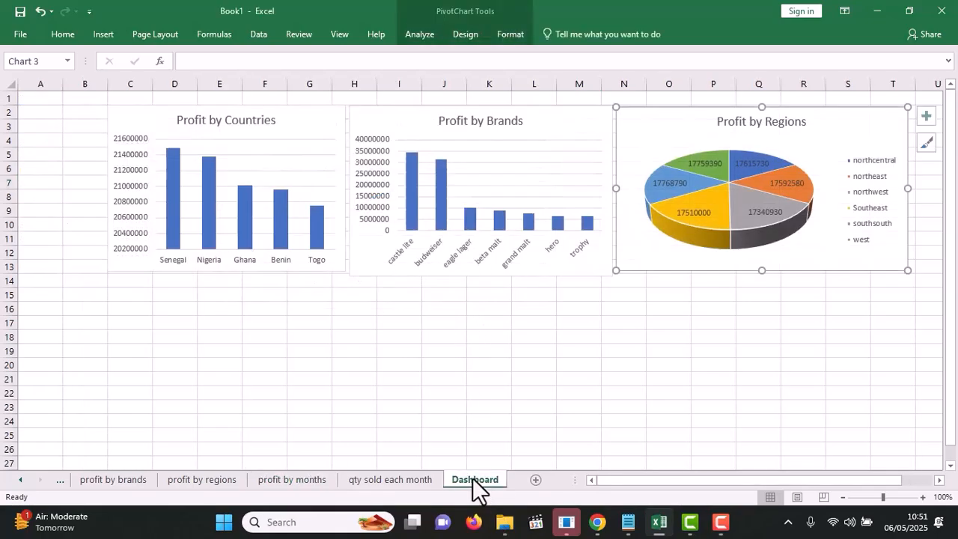
click(134, 318)
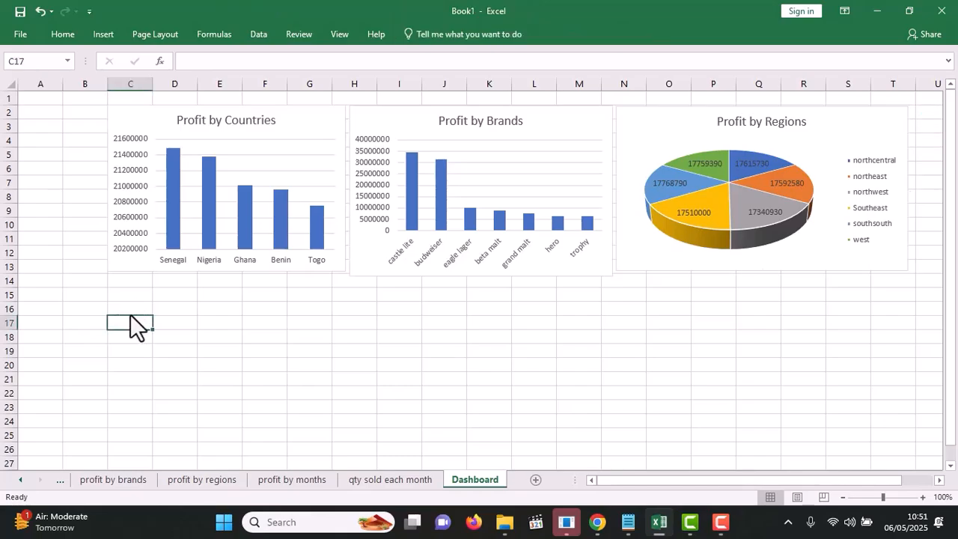
key(ctrl+c)
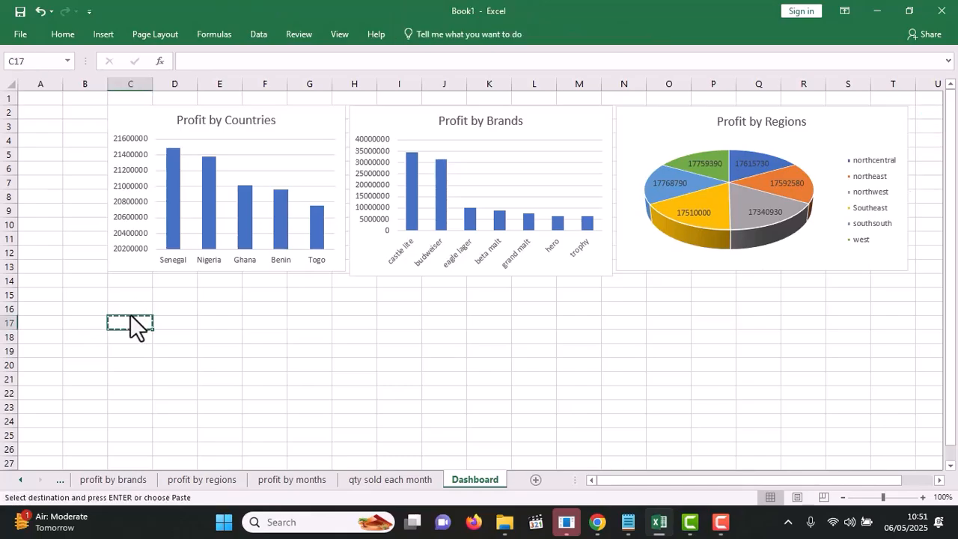
key(ctrl+Page_Up)
key(ctrl+Page_Up)
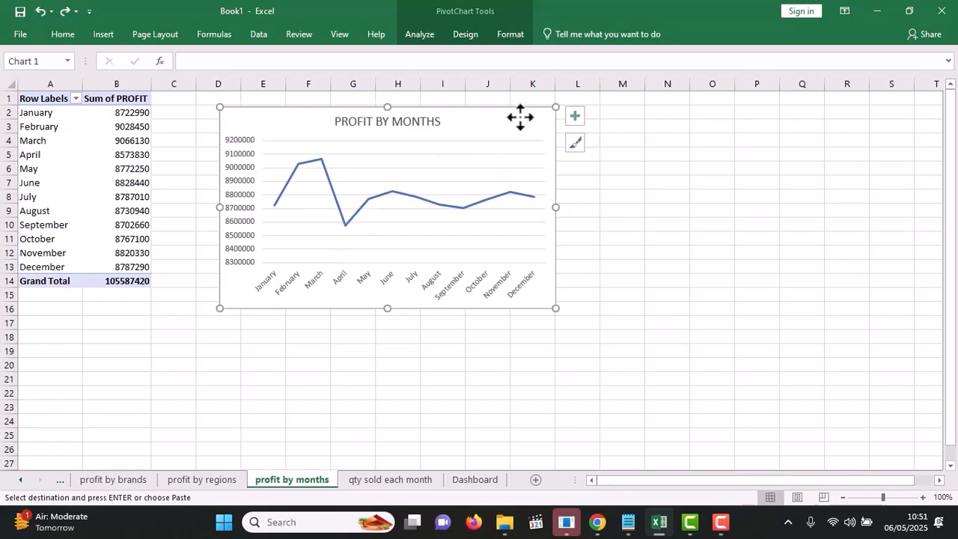
key(Escape)
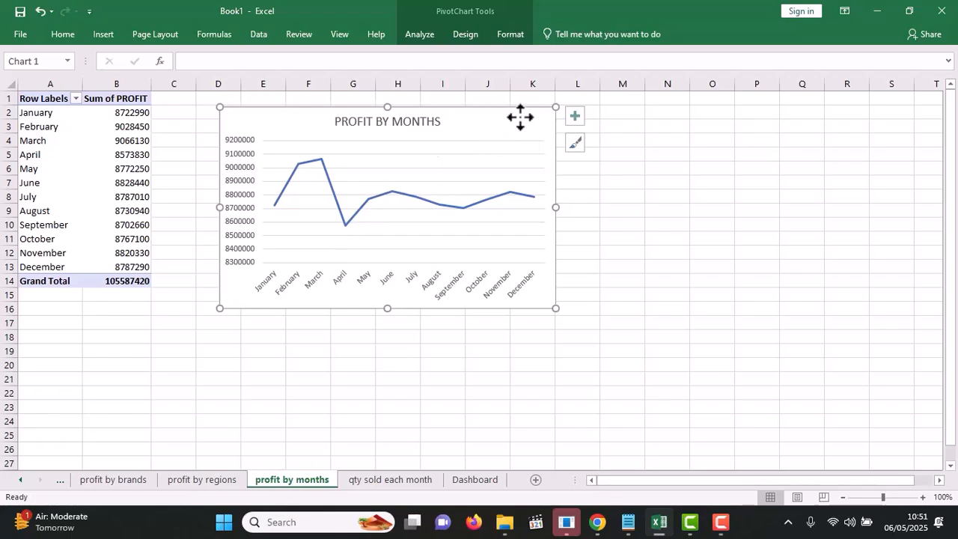
click(477, 479)
key(ctrl+v)
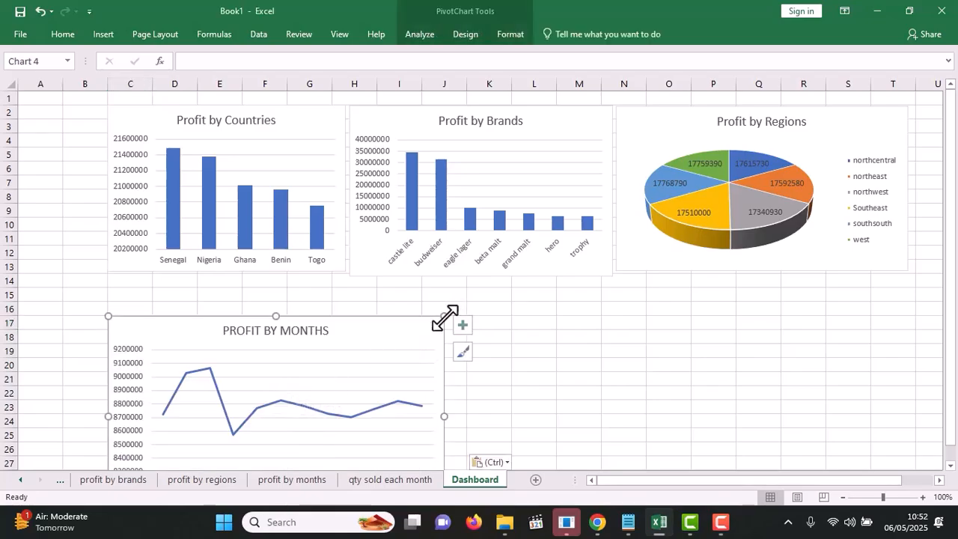
drag(445, 318, 375, 295)
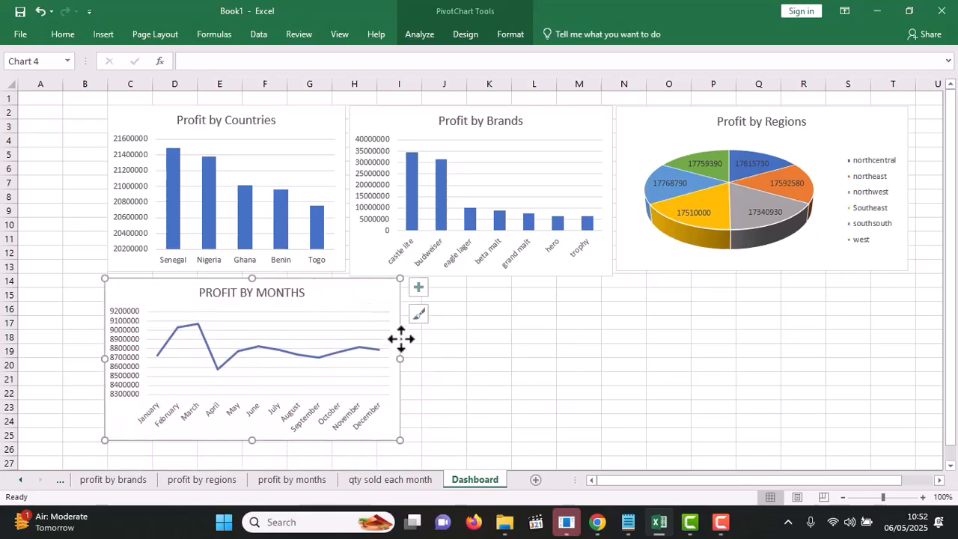
drag(400, 359, 369, 360)
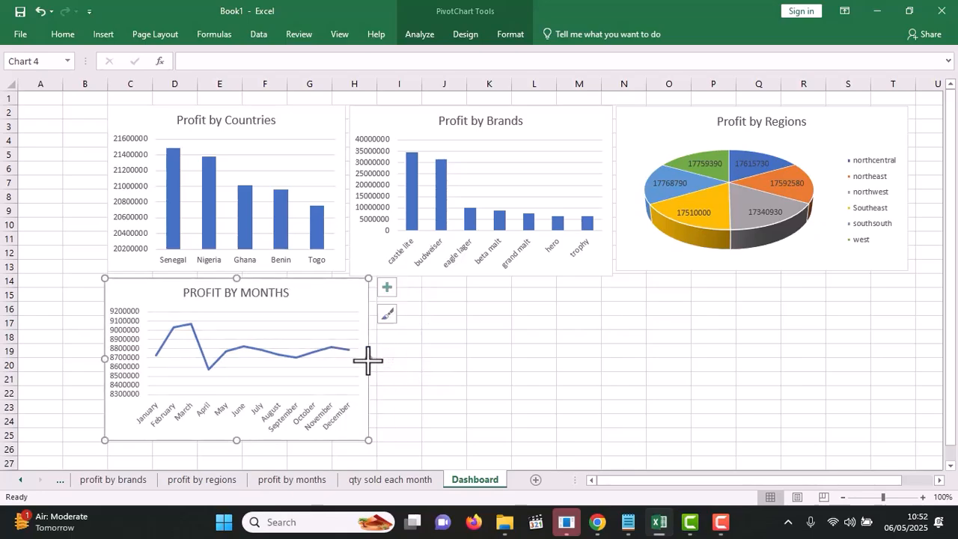
Copy the Quantity sold by months chart from the qty sold each month sheet and paste it on Dashboard at cell J15
click(392, 480)
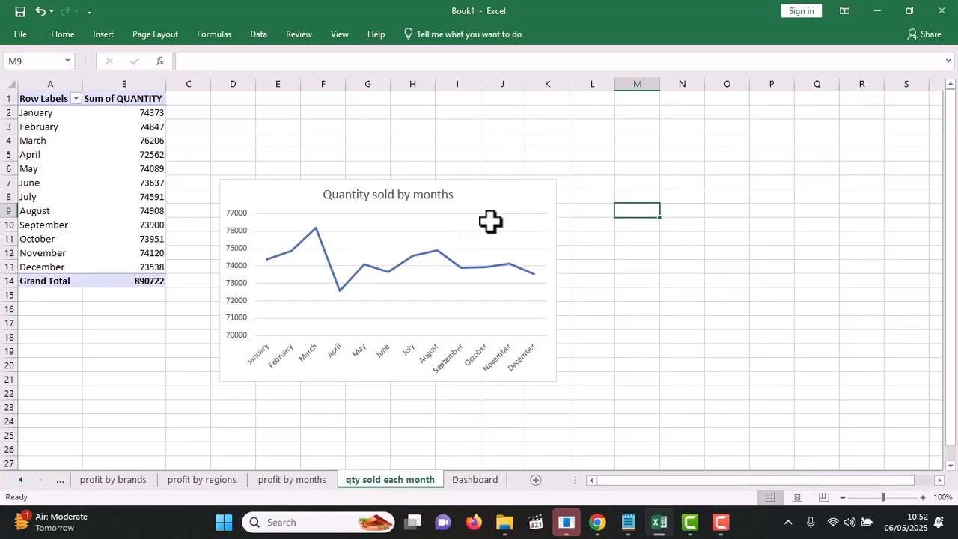
click(498, 198)
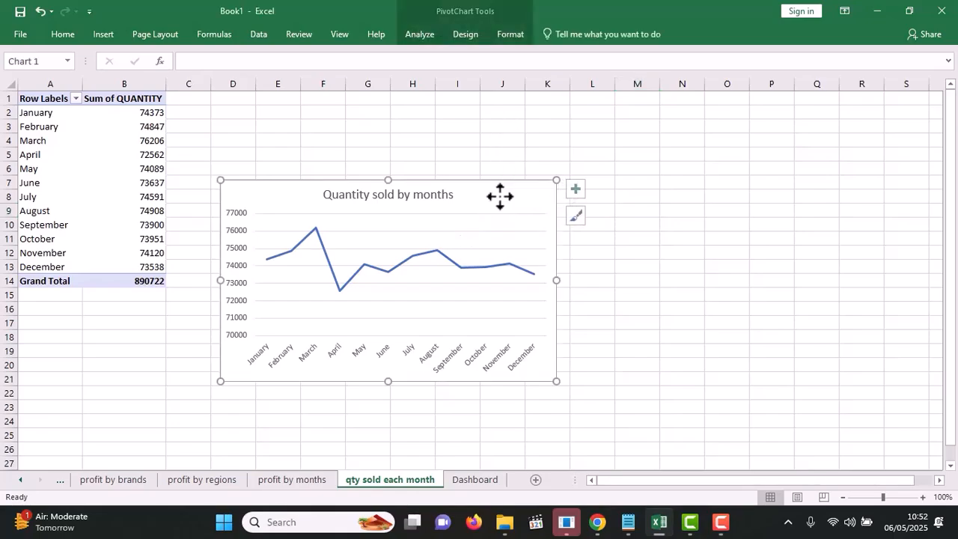
click(480, 479)
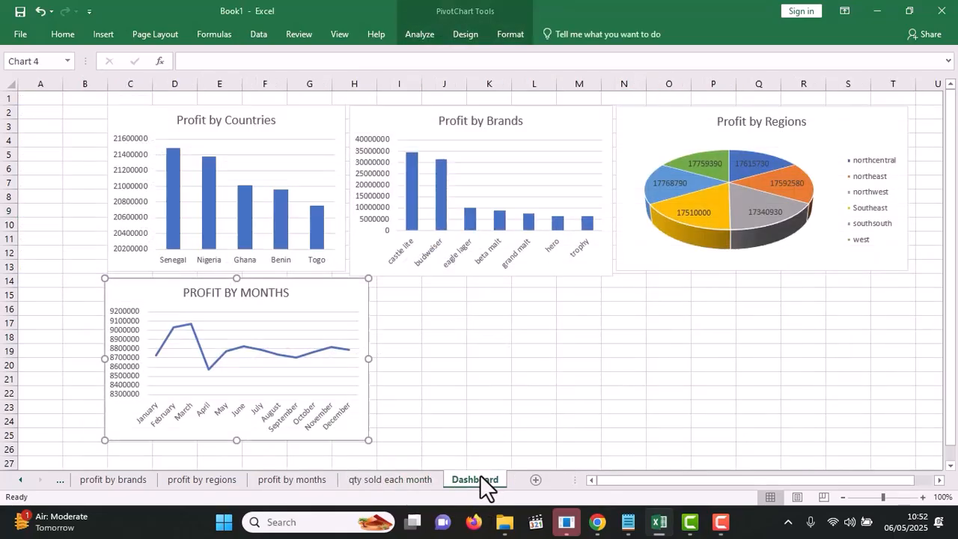
click(443, 298)
key(ctrl+v)
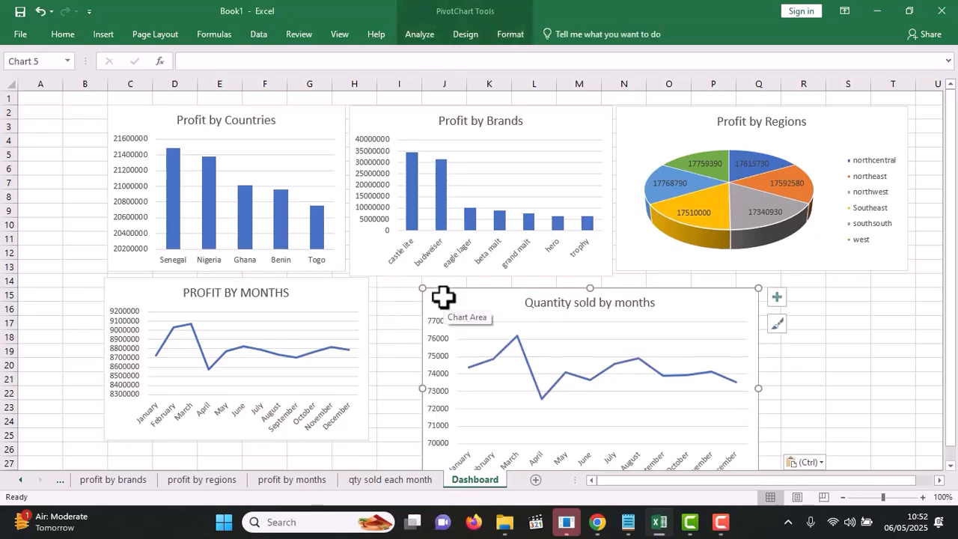
Shrink the Quantity sold by months chart, place it below the Profit by Regions chart, and slightly increase the regions chart's height
drag(759, 289, 661, 292)
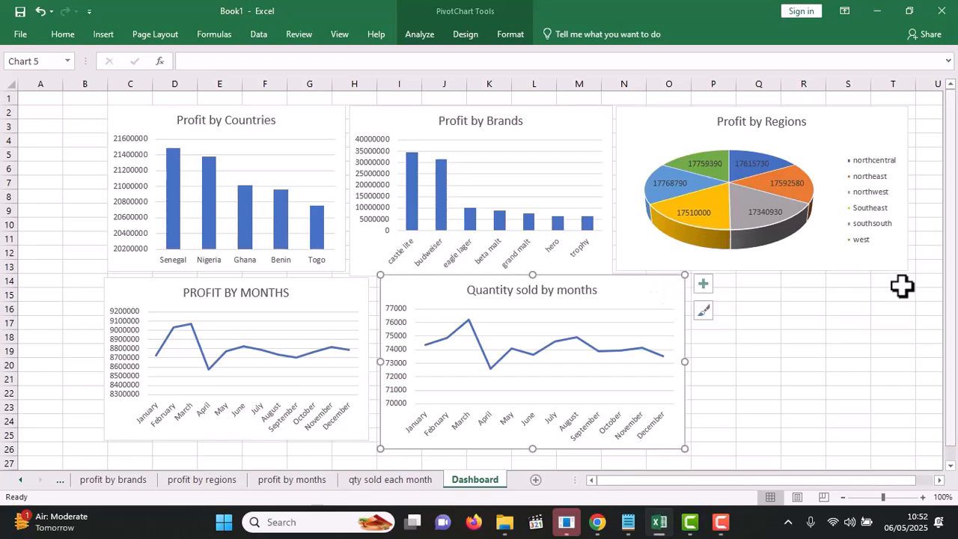
drag(669, 298, 897, 299)
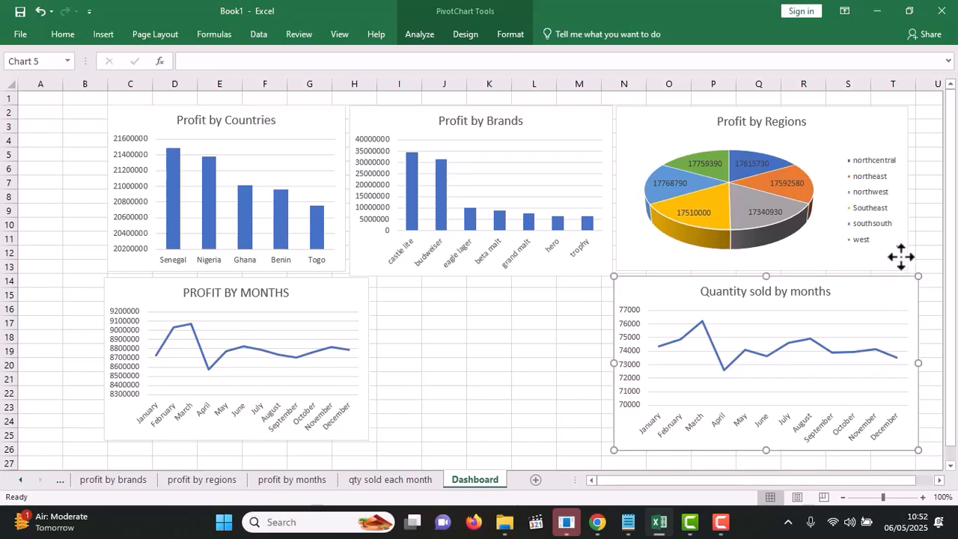
click(899, 254)
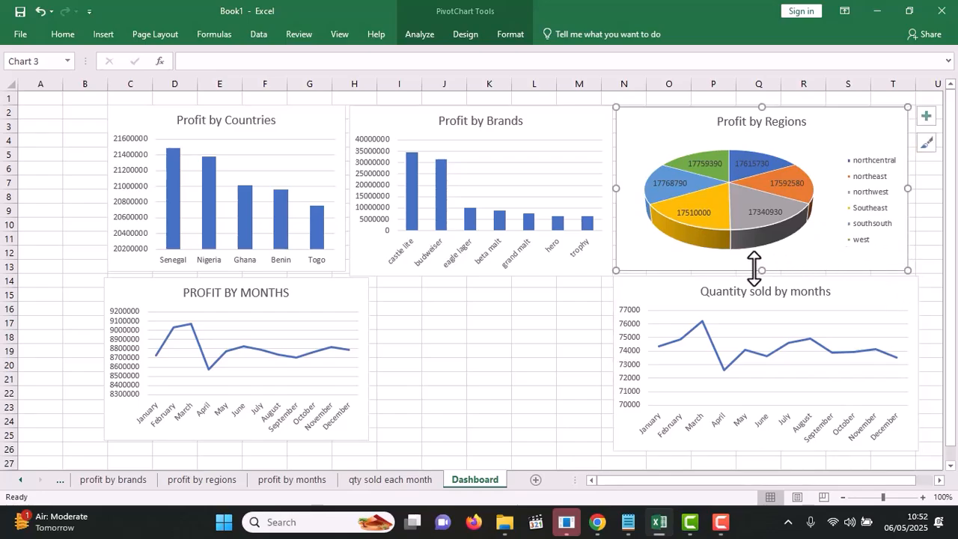
drag(761, 270, 764, 270)
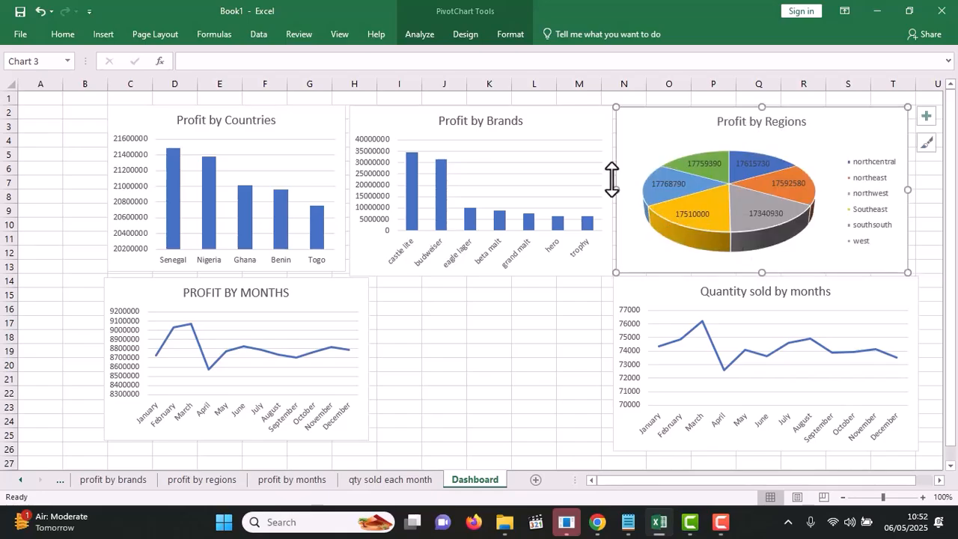
Shift the Profit by Regions and Quantity sold by months charts further right, widening the gap after the Profit by Brands chart
click(573, 115)
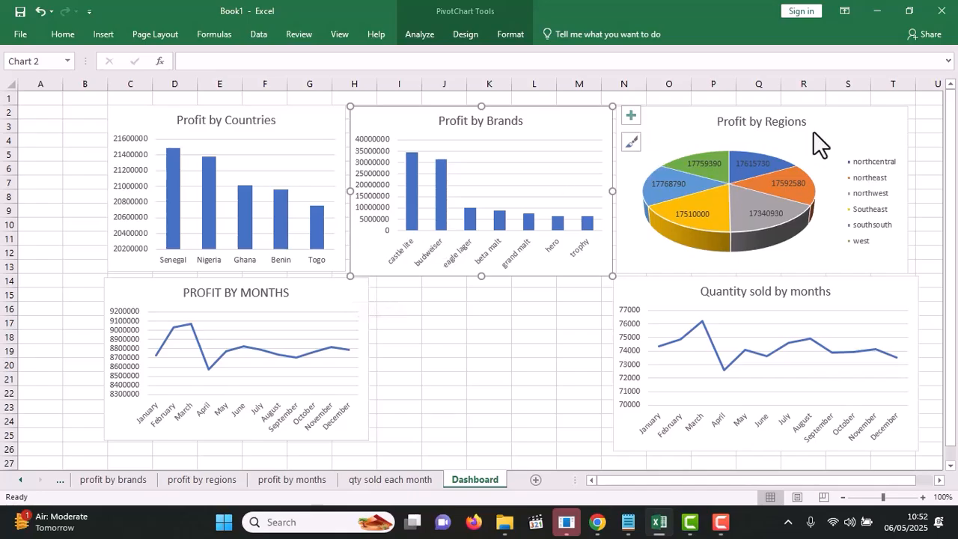
drag(849, 123, 881, 116)
click(896, 287)
drag(895, 288, 919, 282)
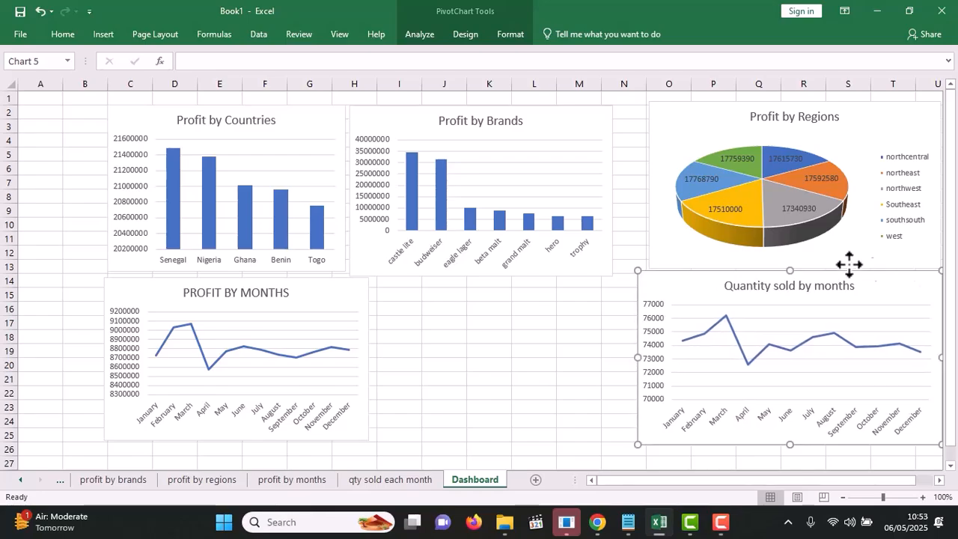
Widen the Profit by Regions and Quantity sold by months charts leftward to close the gap beside the Profit by Brands chart
click(680, 133)
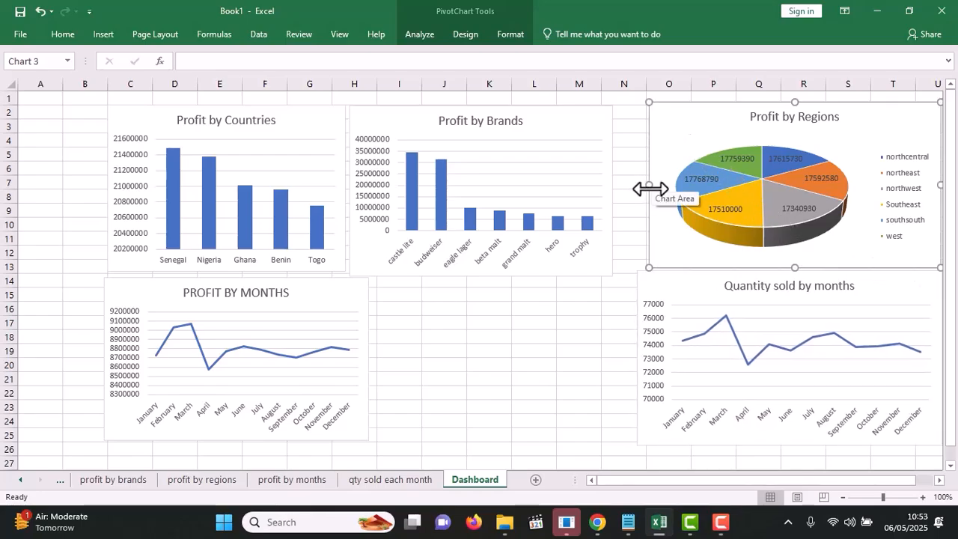
drag(649, 187, 615, 195)
click(697, 298)
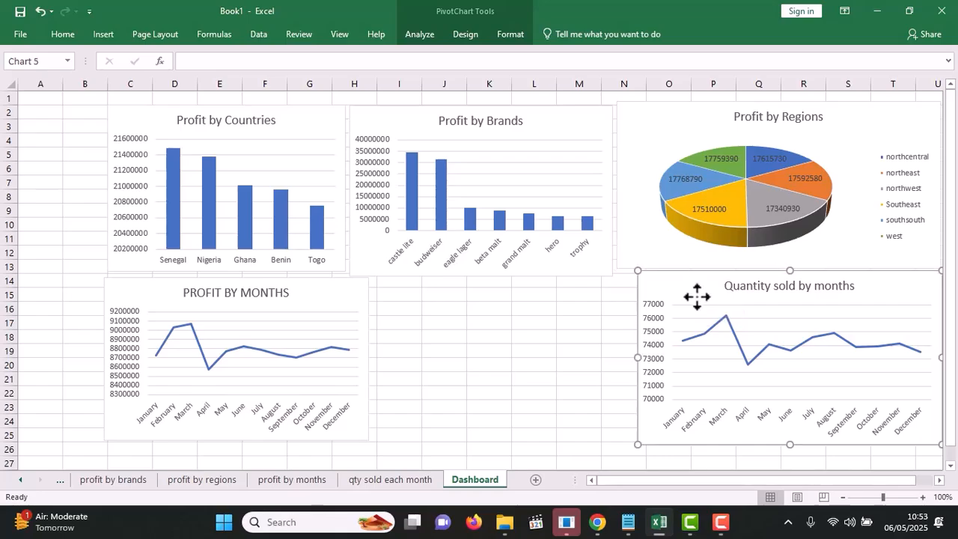
drag(635, 357, 619, 365)
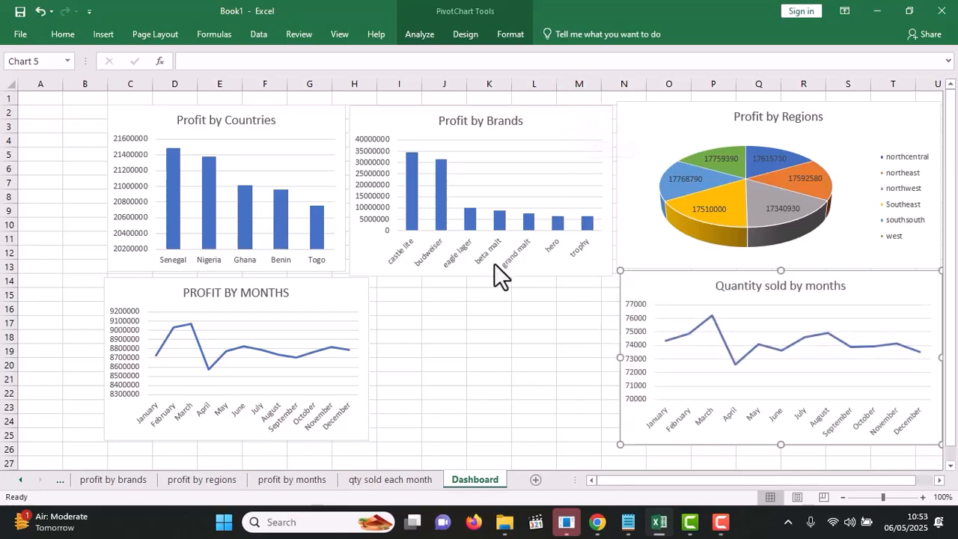
Slightly reduce the Profit by Brands chart's height and move the PROFIT BY MONTHS chart directly below it
click(578, 116)
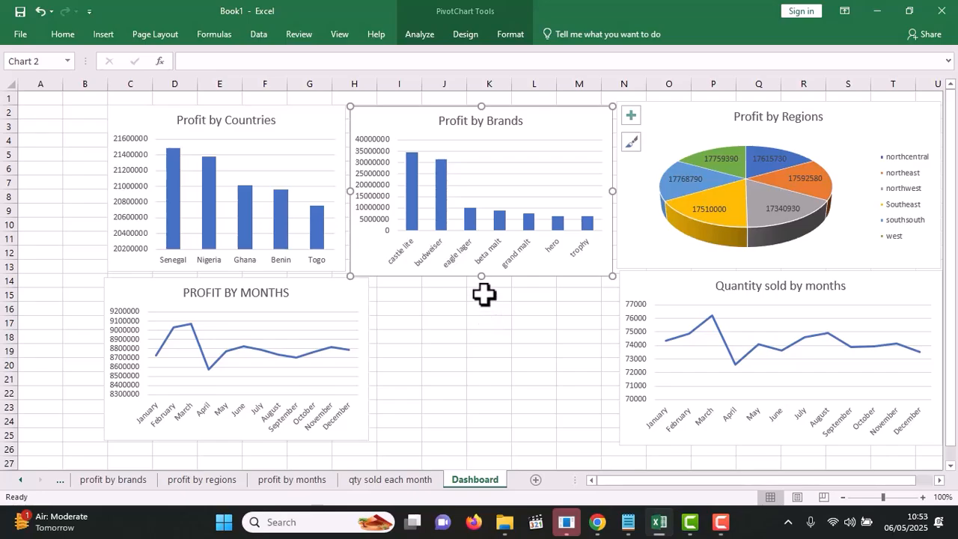
drag(483, 274, 482, 270)
click(354, 293)
drag(354, 294, 601, 287)
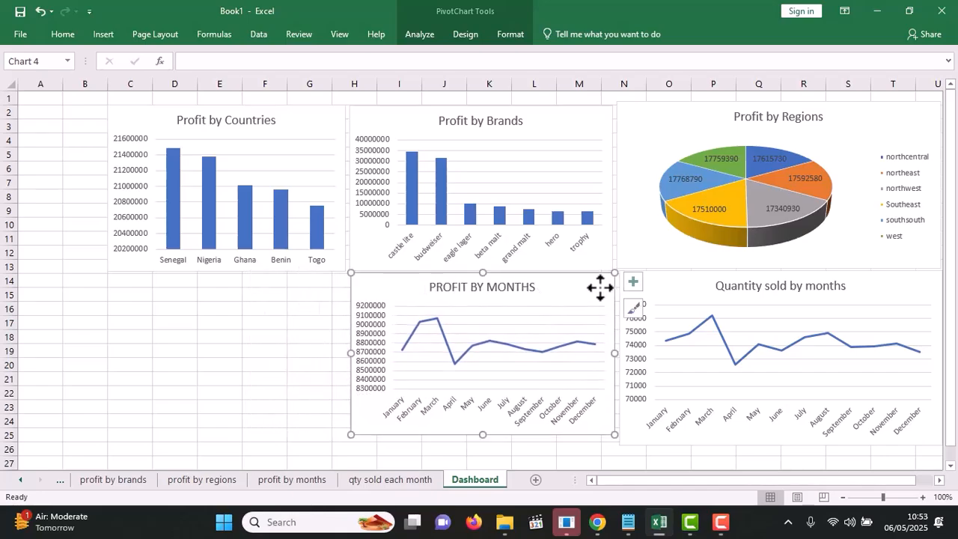
Stretch the Profit by Countries chart down to the PROFIT BY MONTHS chart's bottom edge, and align the Profit by Regions chart's top edge with its neighbours
click(308, 128)
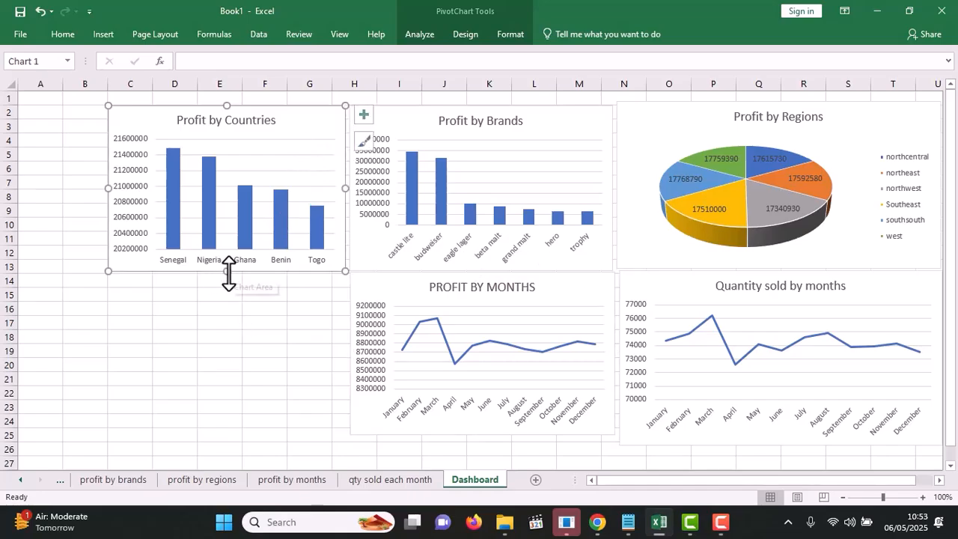
drag(227, 273, 222, 432)
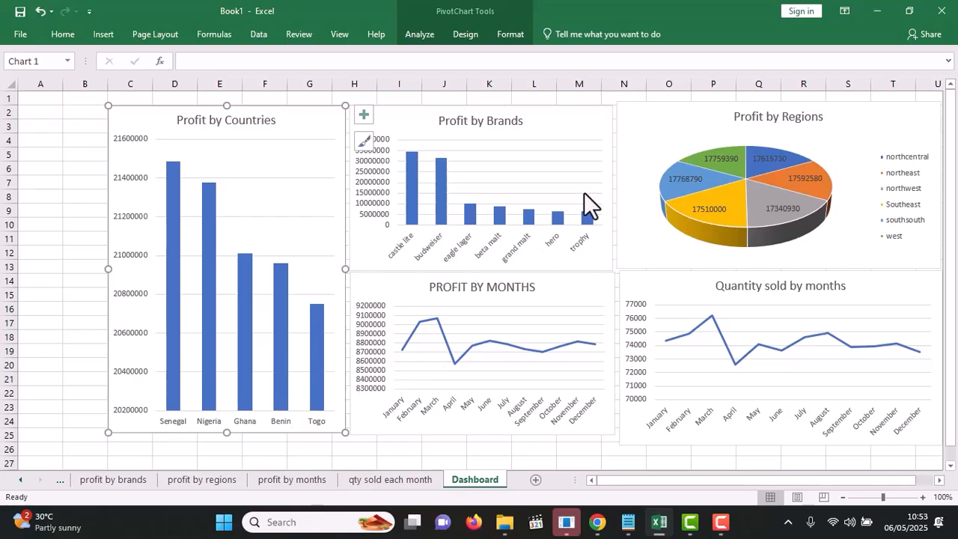
click(584, 135)
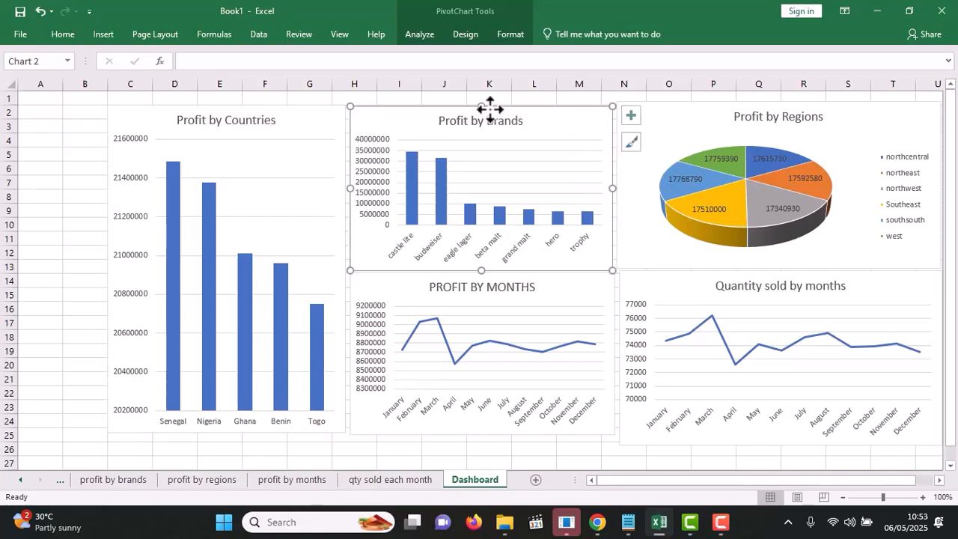
click(665, 116)
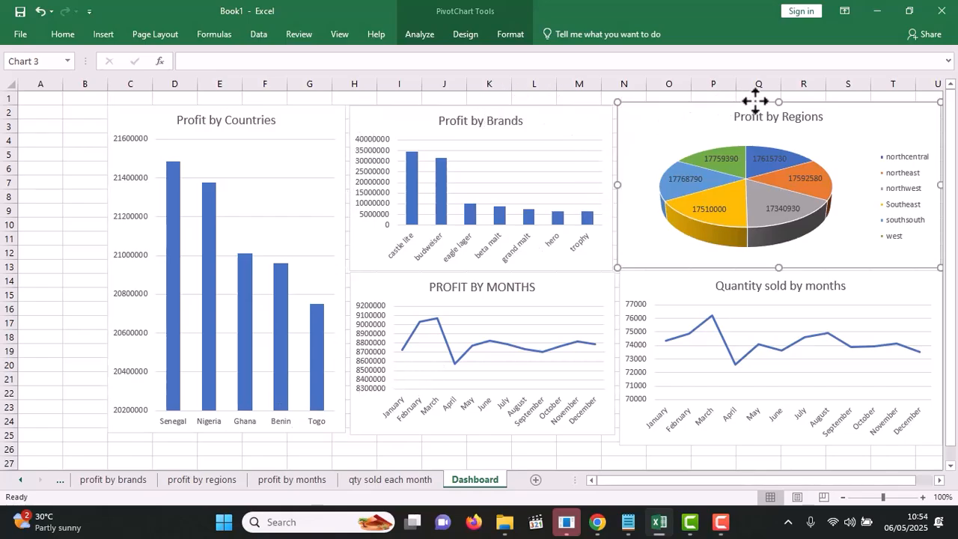
drag(779, 102, 779, 106)
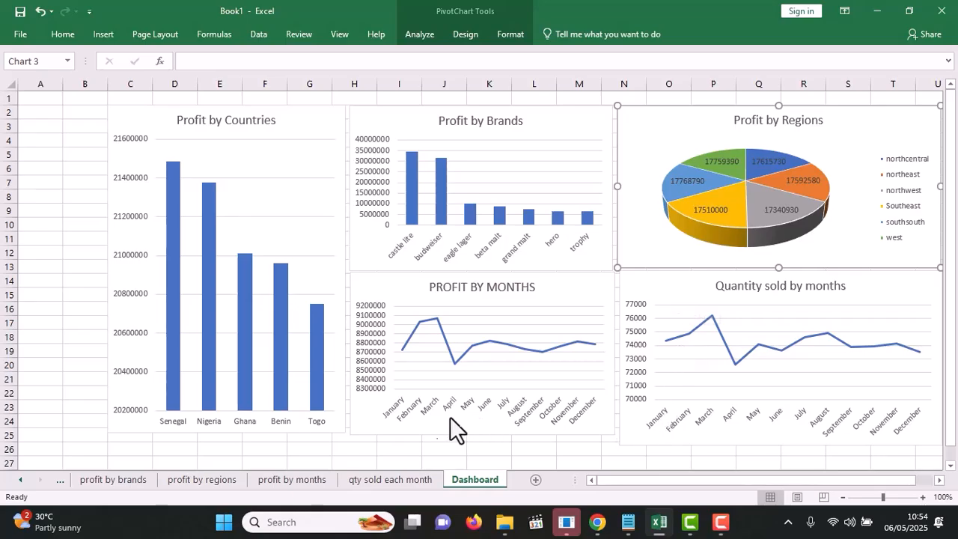
click(316, 129)
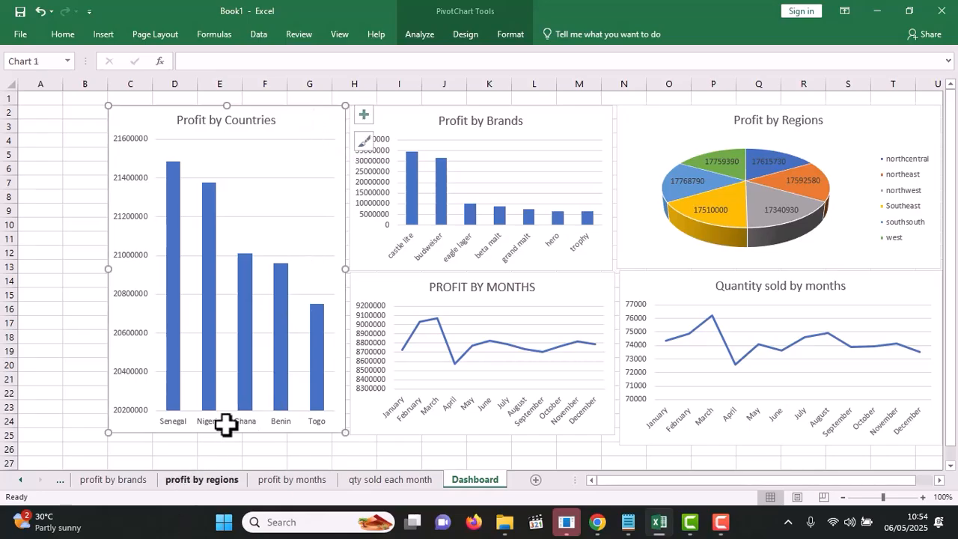
drag(225, 432, 225, 435)
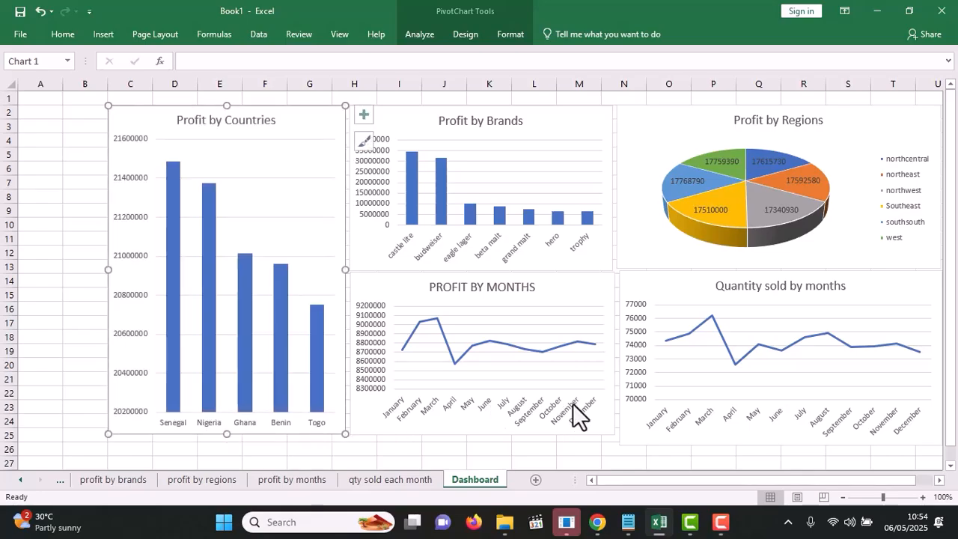
Shorten the Quantity sold by months chart so its bottom edge lines up with the PROFIT BY MONTHS chart
click(638, 438)
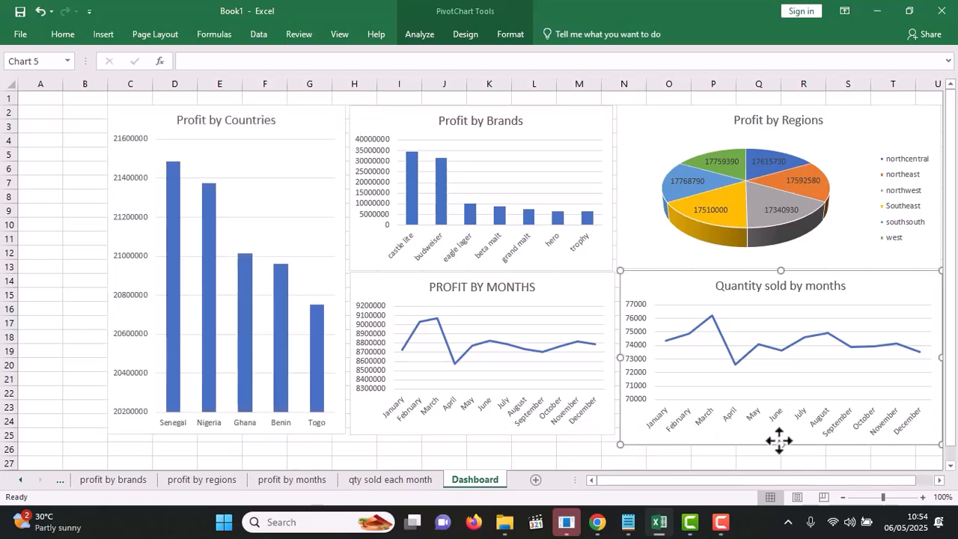
drag(781, 444, 781, 435)
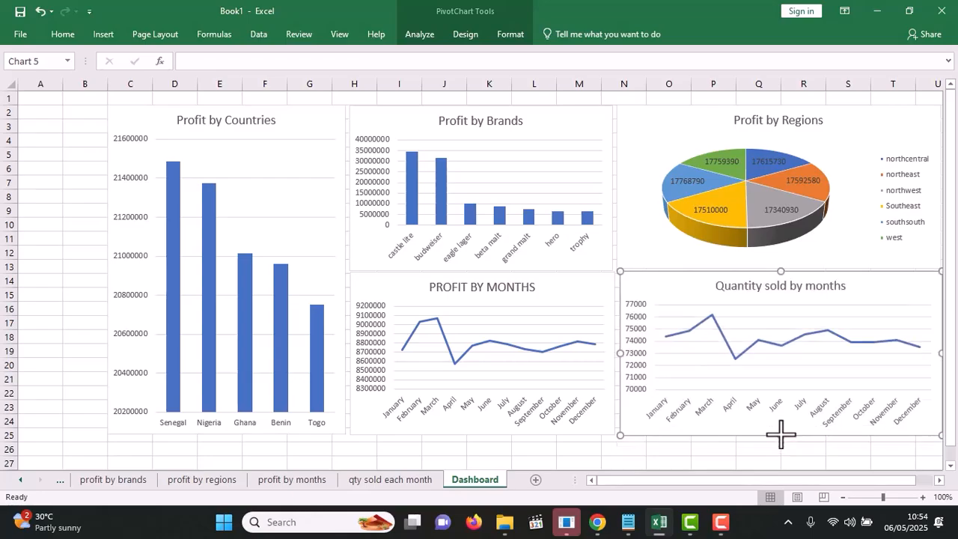
click(707, 459)
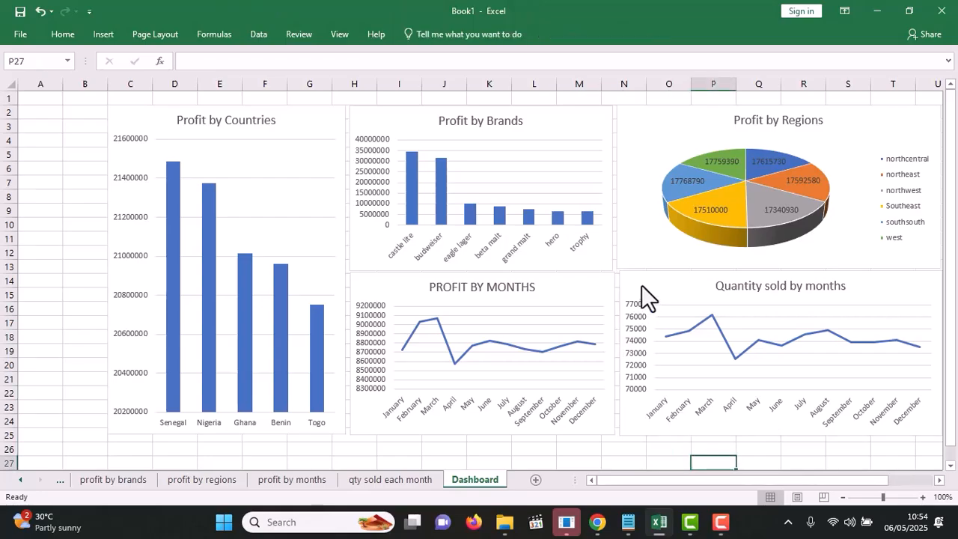
Shift the Quantity sold by months and Profit by Regions charts slightly left, and widen the Profit by Countries chart to meet the middle charts
click(642, 284)
drag(642, 283, 637, 283)
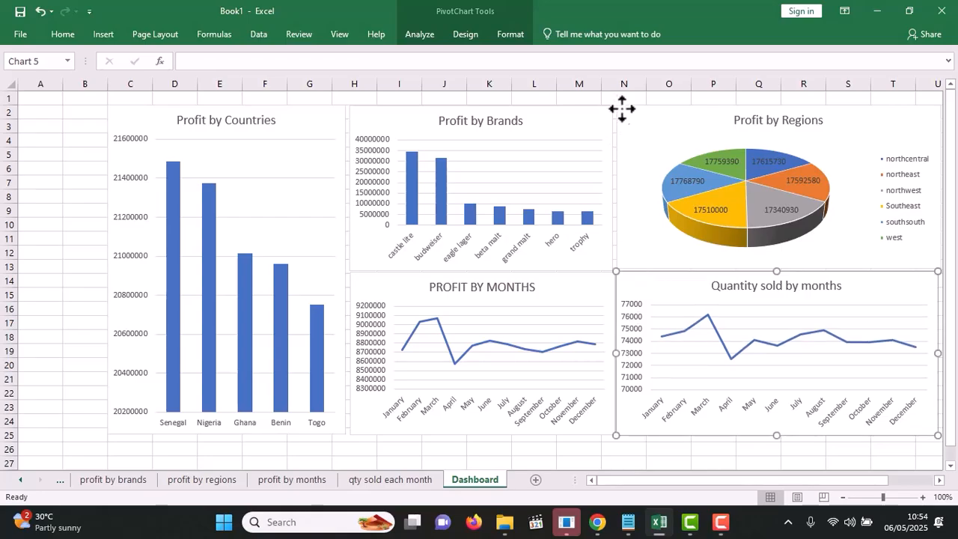
drag(635, 122, 635, 124)
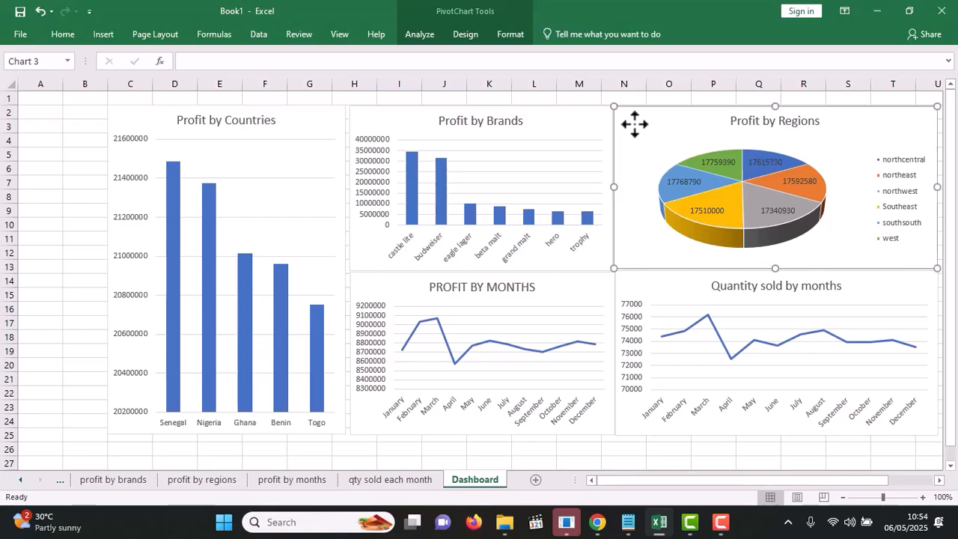
click(332, 113)
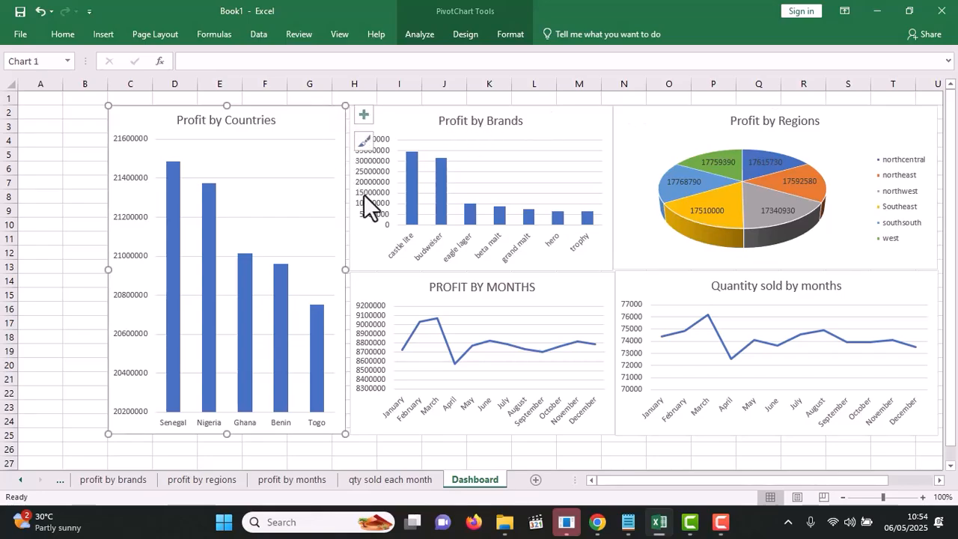
drag(345, 272, 349, 272)
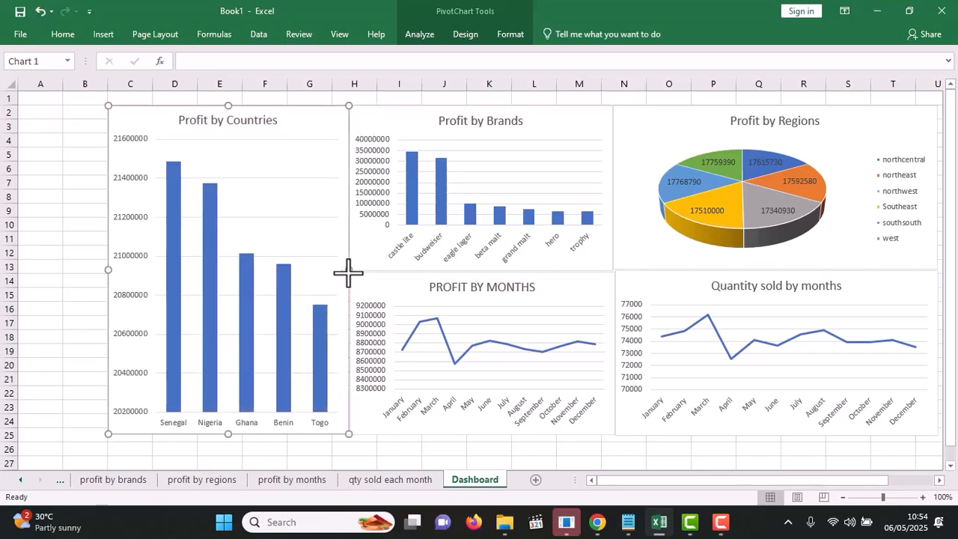
click(419, 459)
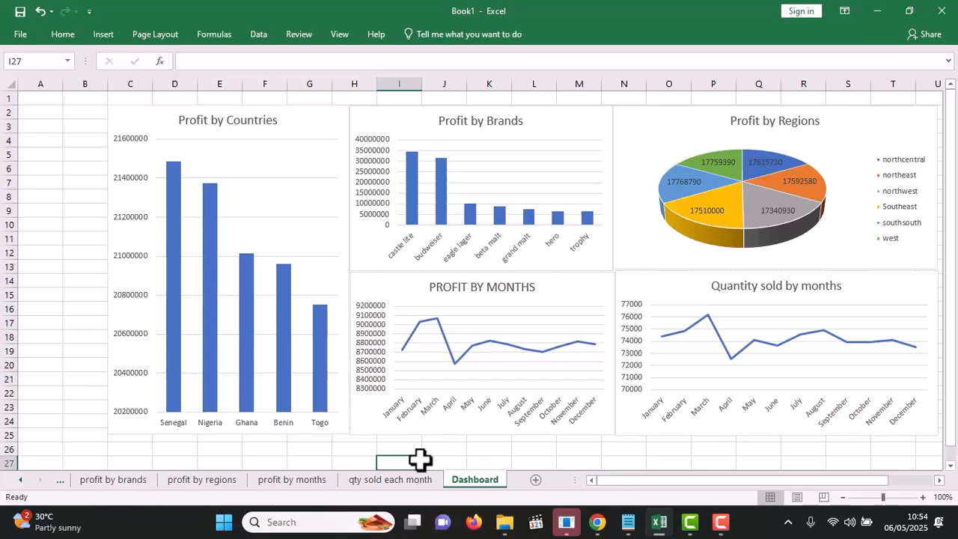
click(304, 125)
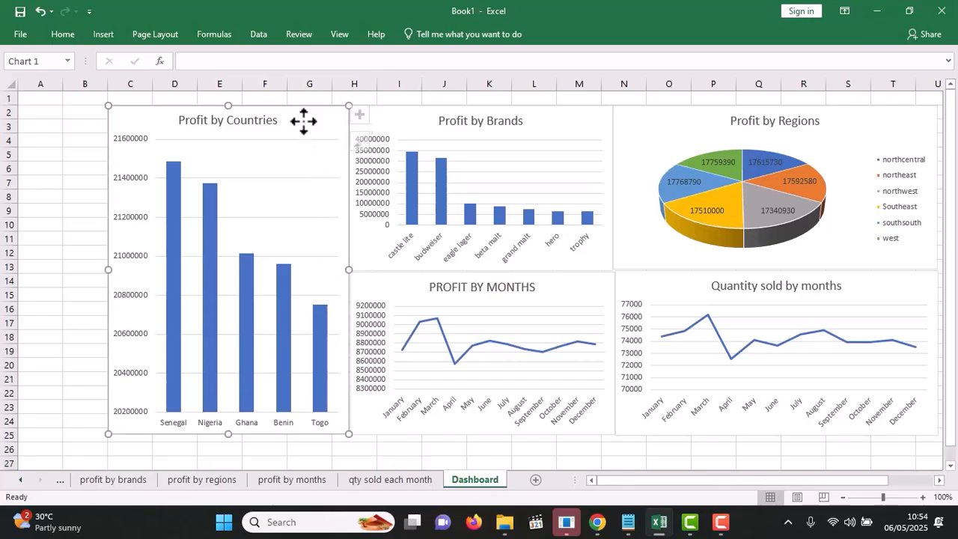
click(664, 124)
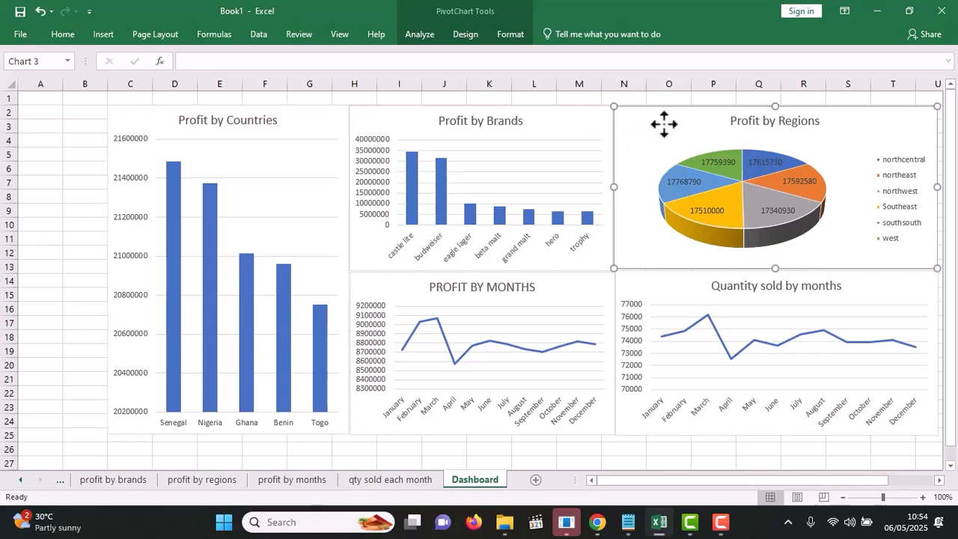
click(583, 287)
click(686, 284)
double_click(686, 284)
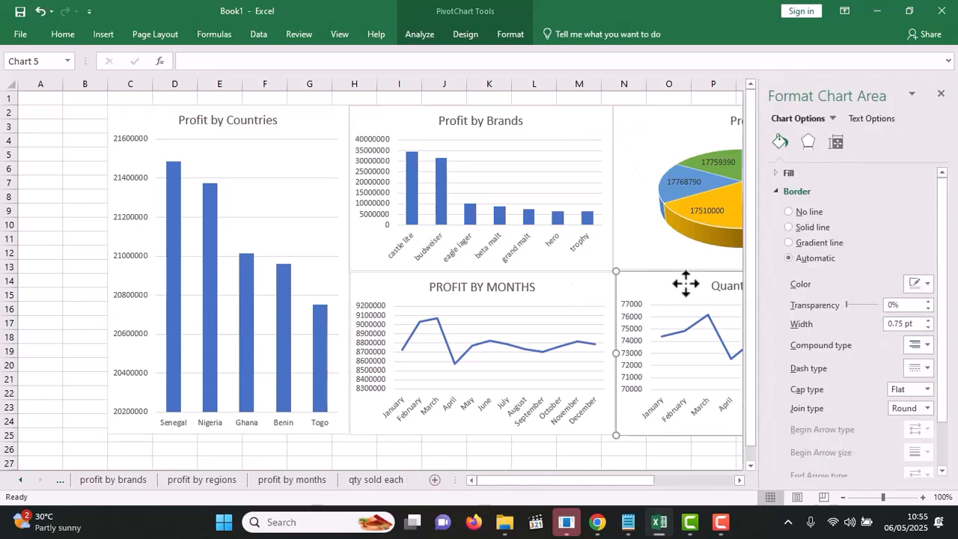
click(942, 93)
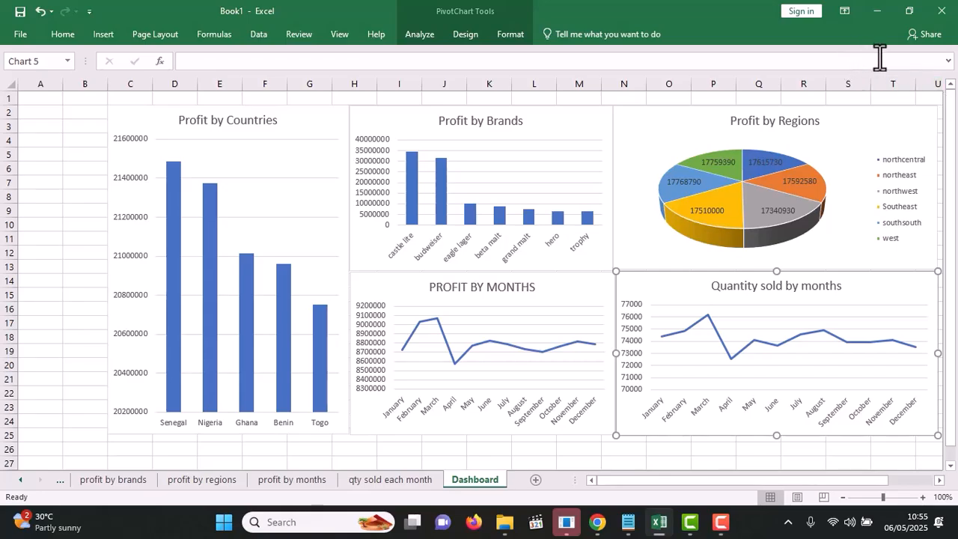
Insert a slicer on the YEARS field for the Profit by Countries chart
click(315, 114)
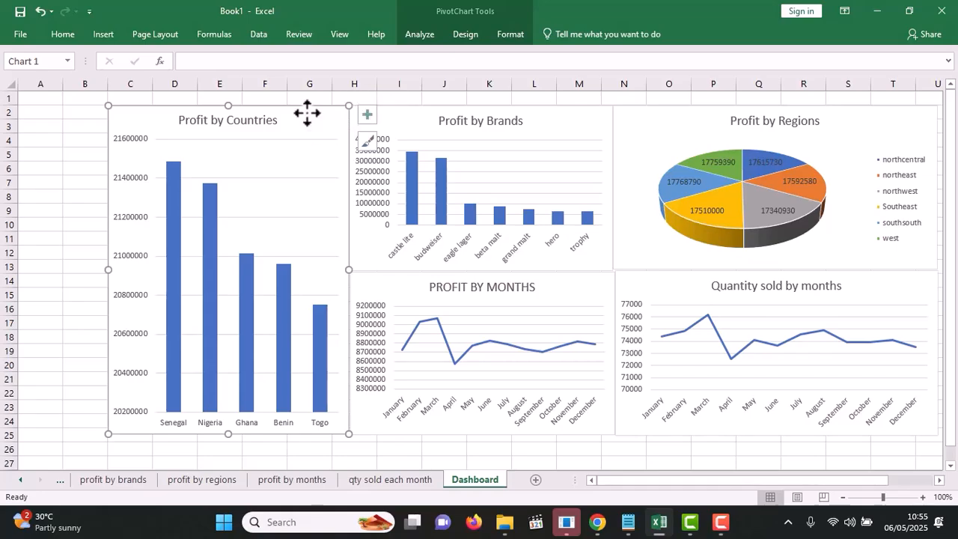
click(419, 34)
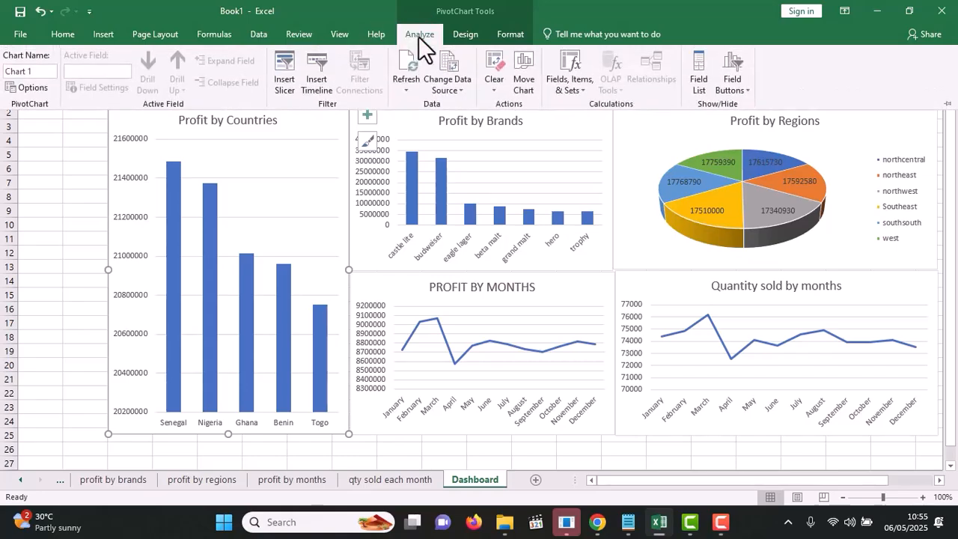
click(283, 73)
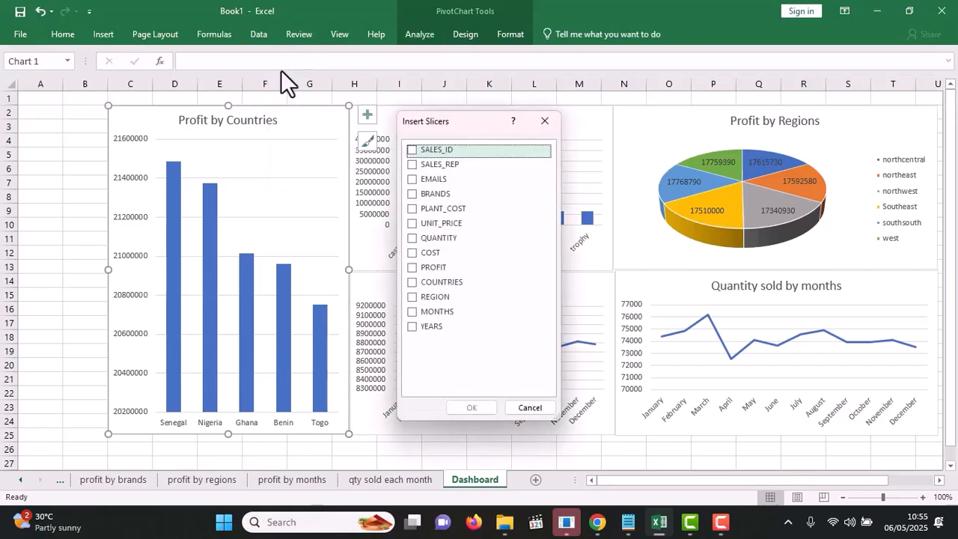
click(413, 328)
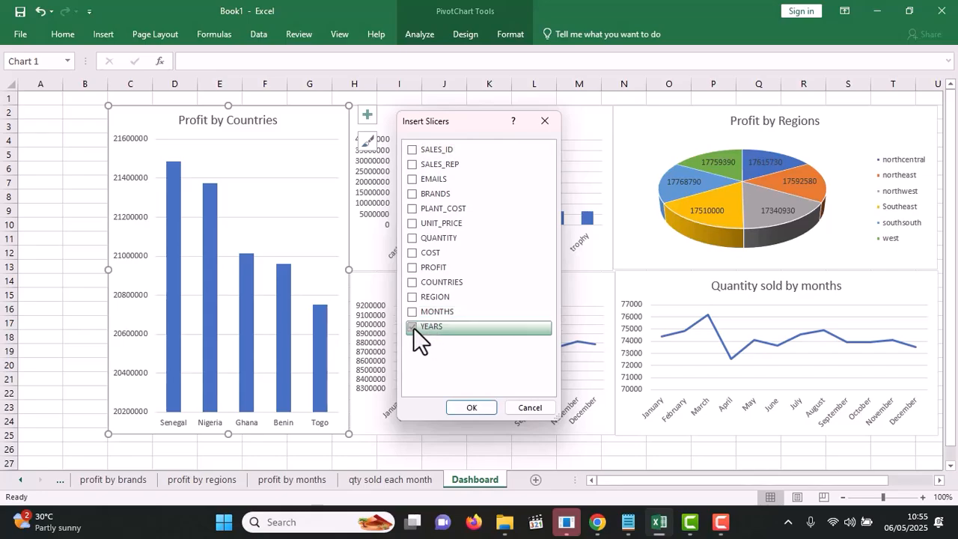
click(472, 408)
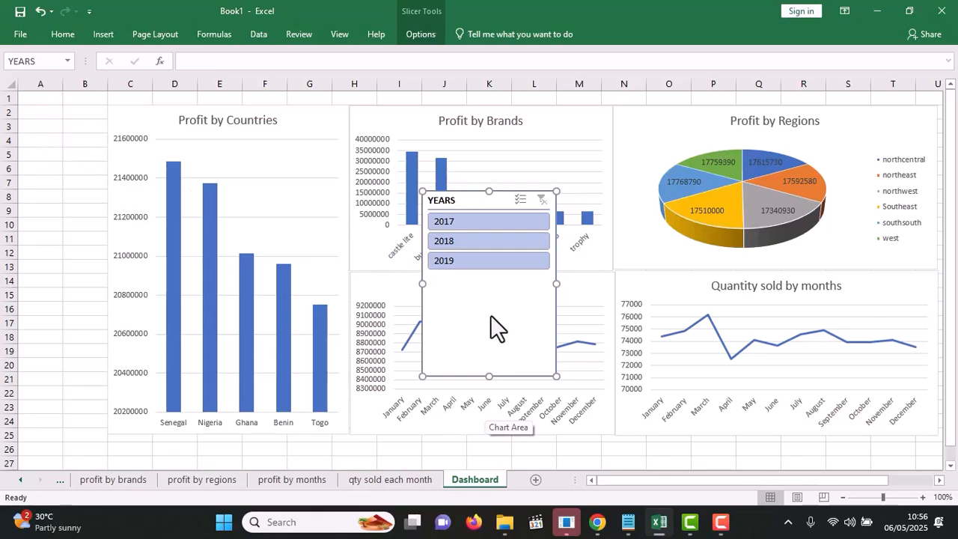
Shrink the YEARS slicer and place it in columns A and B beside the Profit by Countries chart, aligned with the chart's top edge
drag(489, 377, 490, 289)
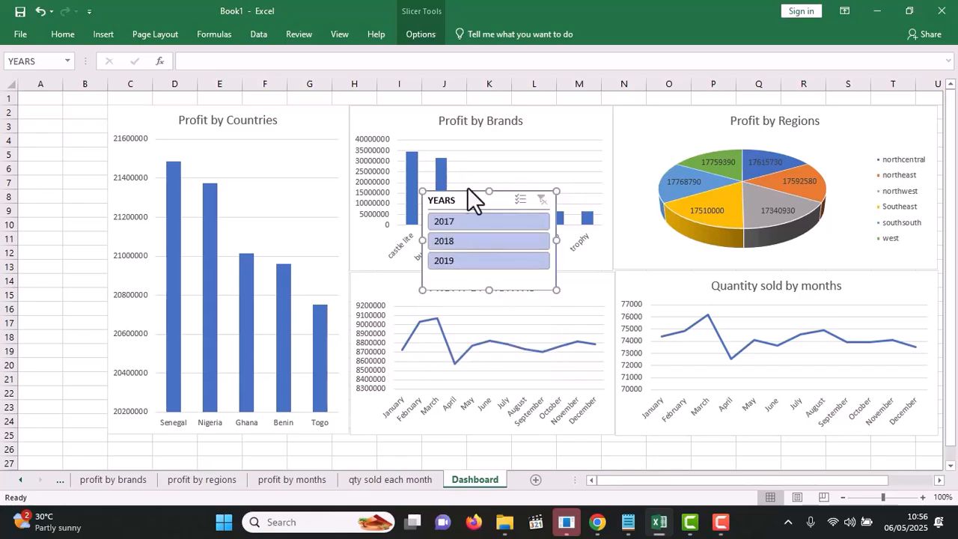
drag(470, 201, 63, 122)
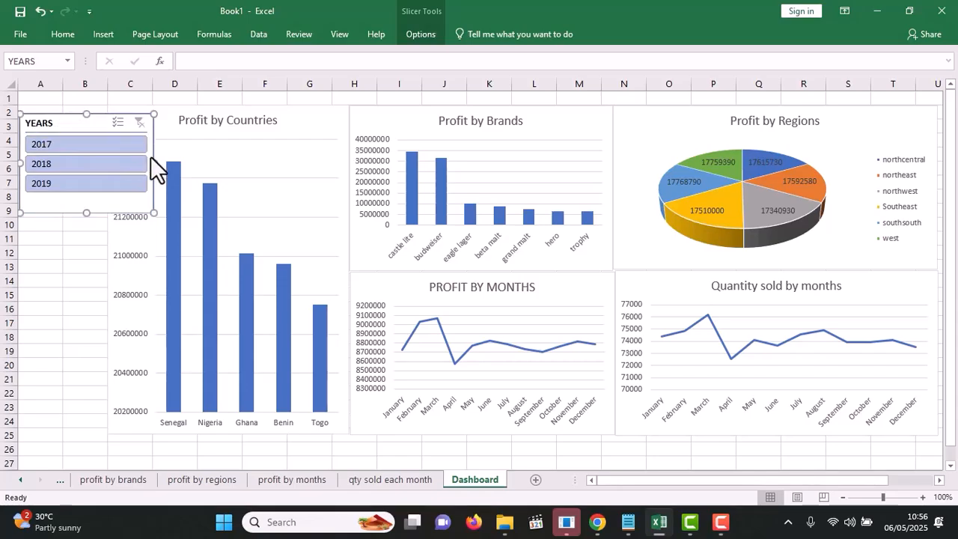
drag(152, 163, 105, 163)
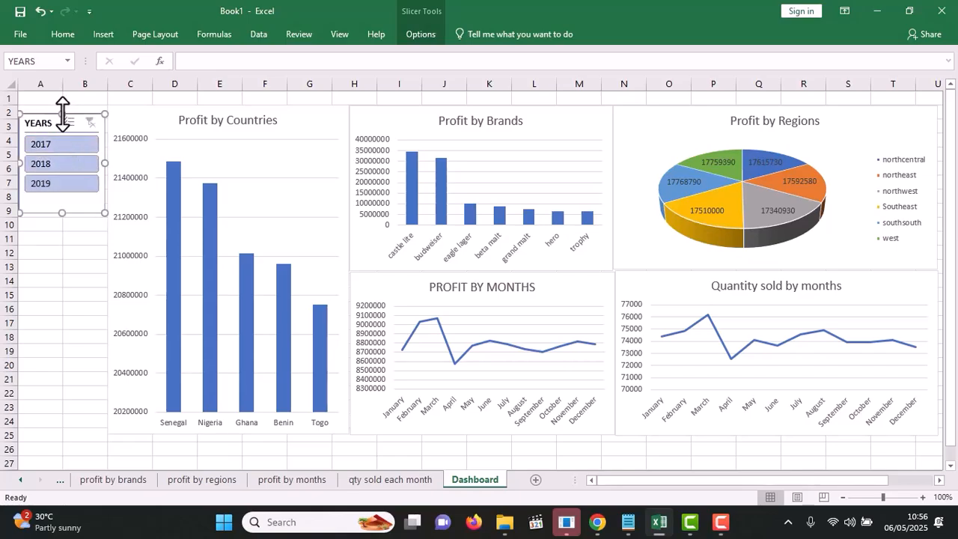
drag(63, 110, 63, 104)
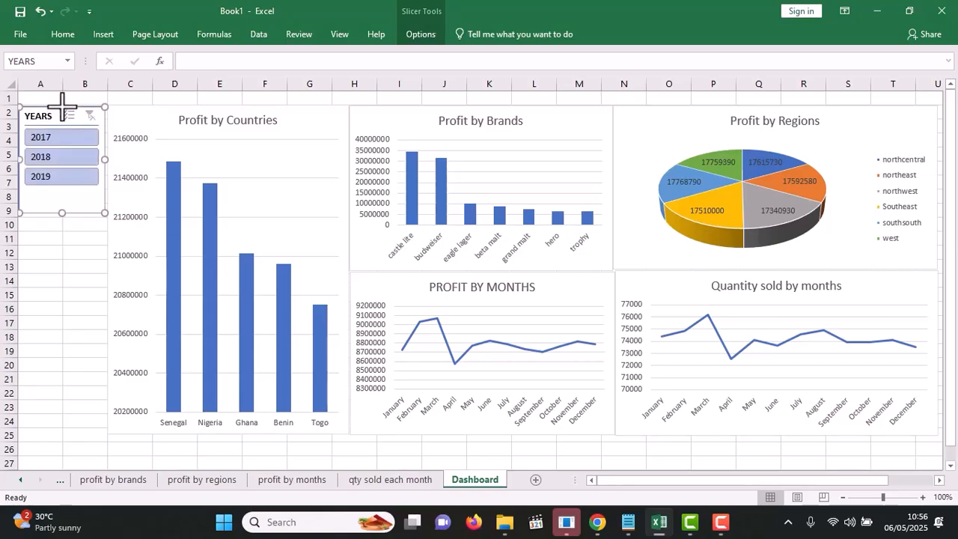
click(72, 256)
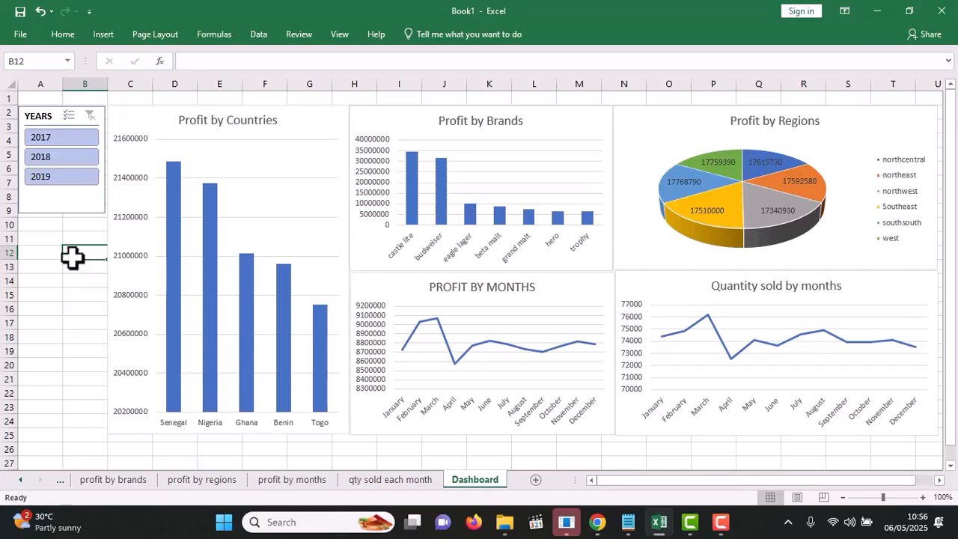
Filter the Profit by Countries chart to 2017 with the YEARS slicer
click(50, 133)
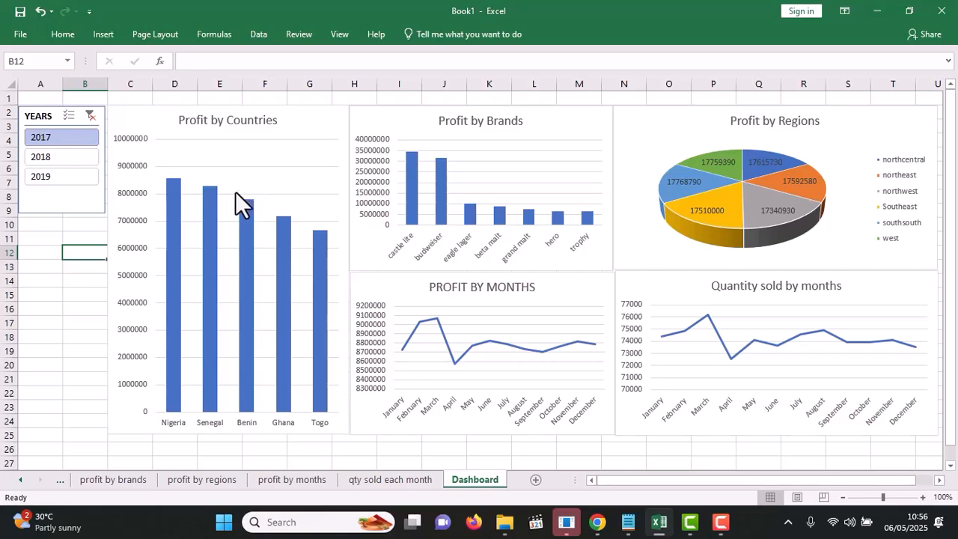
Filter by 2018 with the YEARS slicer and compare the Profit by Countries, Profit by Brands and Profit by Regions charts
click(63, 158)
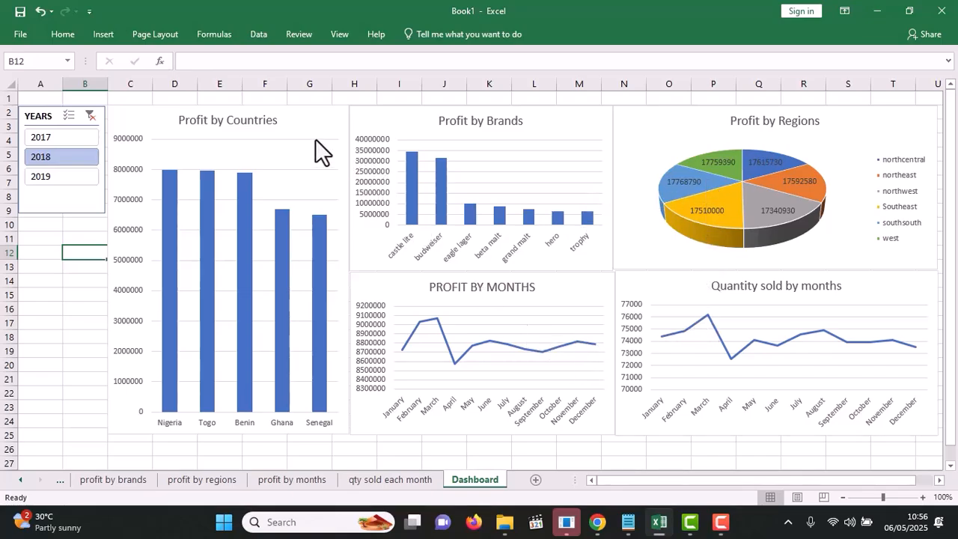
click(309, 117)
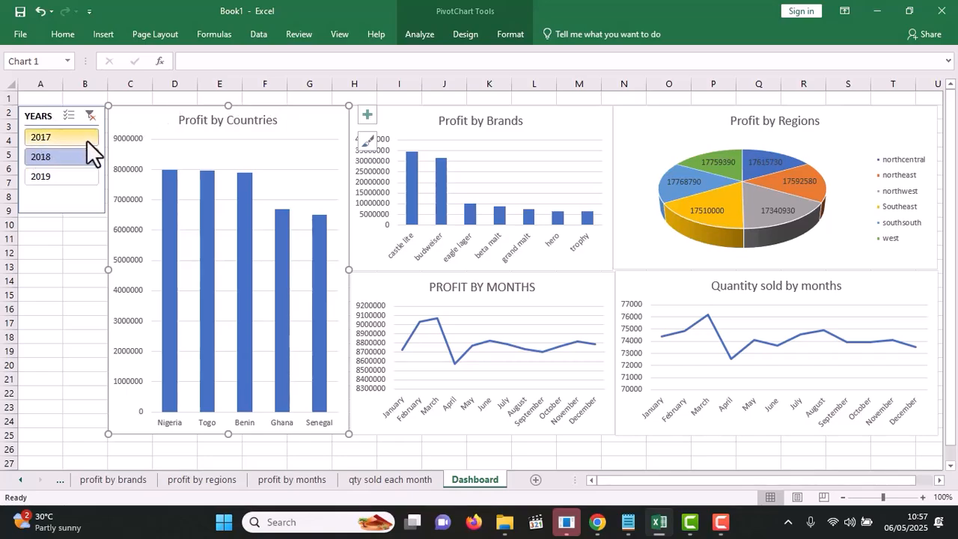
click(412, 121)
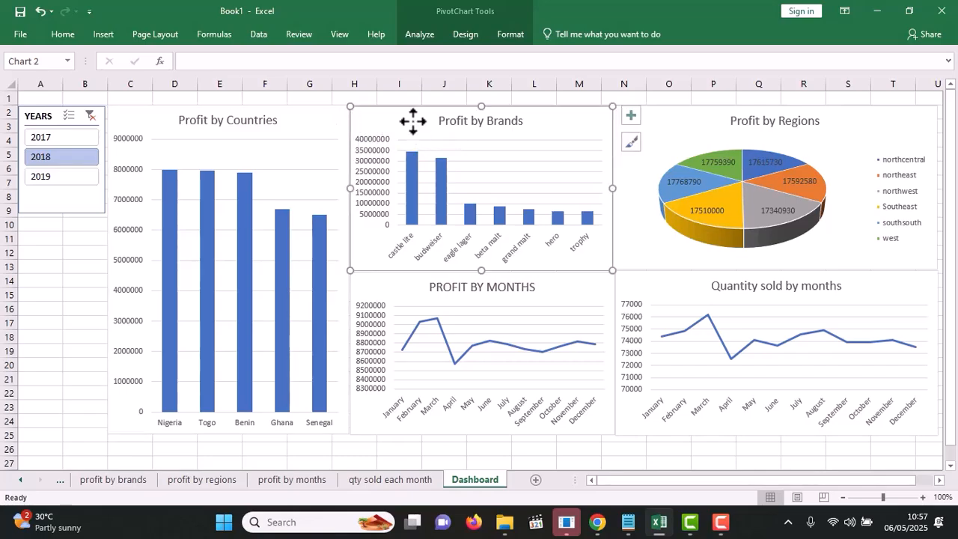
click(700, 125)
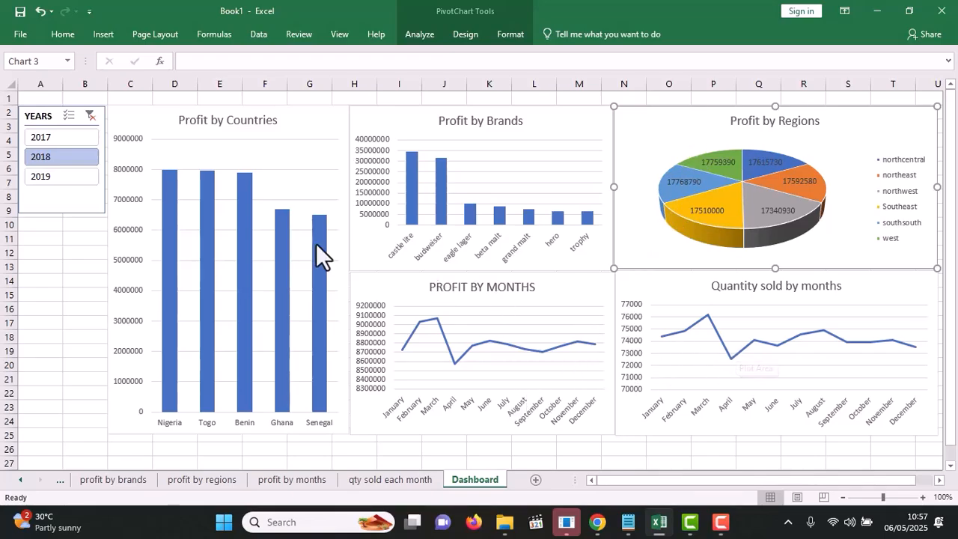
Connect the YEARS slicer to the profit by brands, profit by months, profit by regions and qty sold each month pivot tables as well
right_click(40, 116)
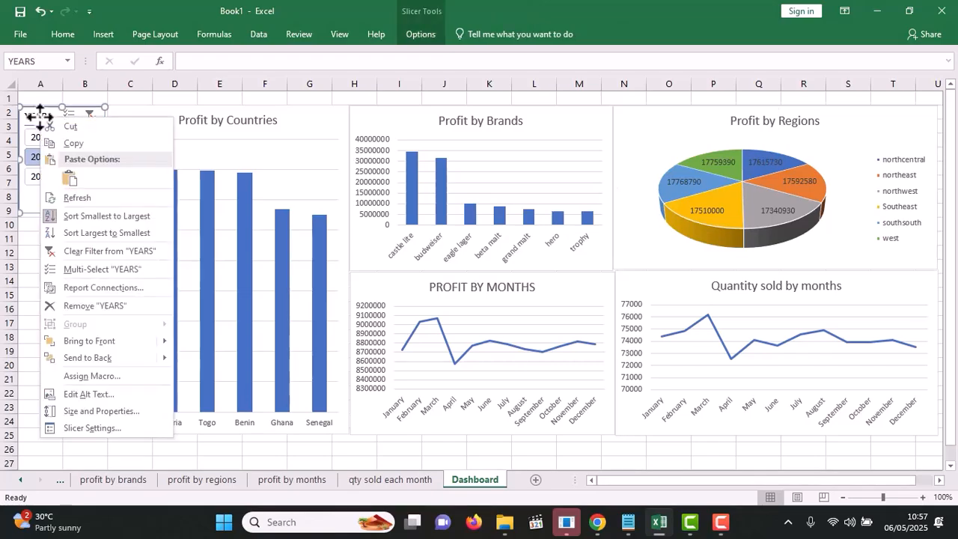
click(98, 286)
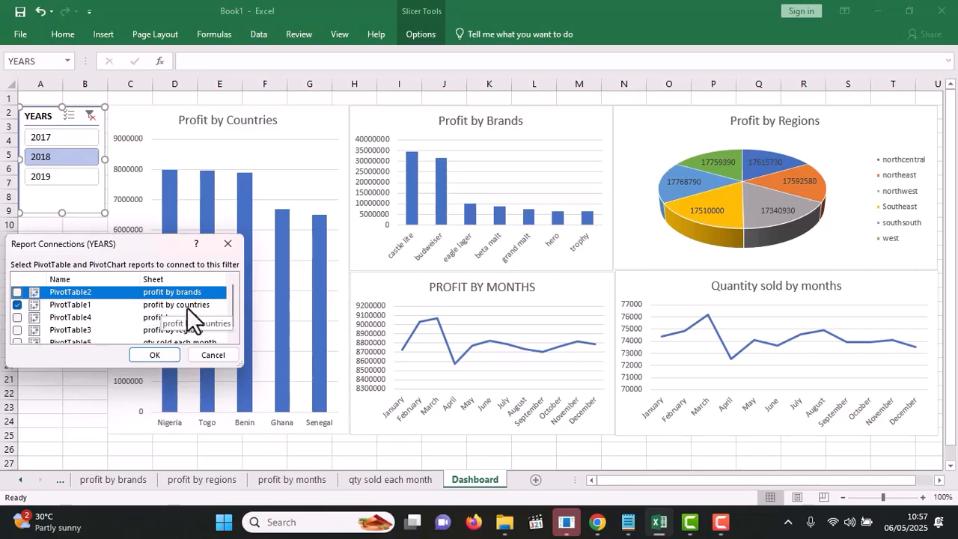
click(17, 305)
click(15, 317)
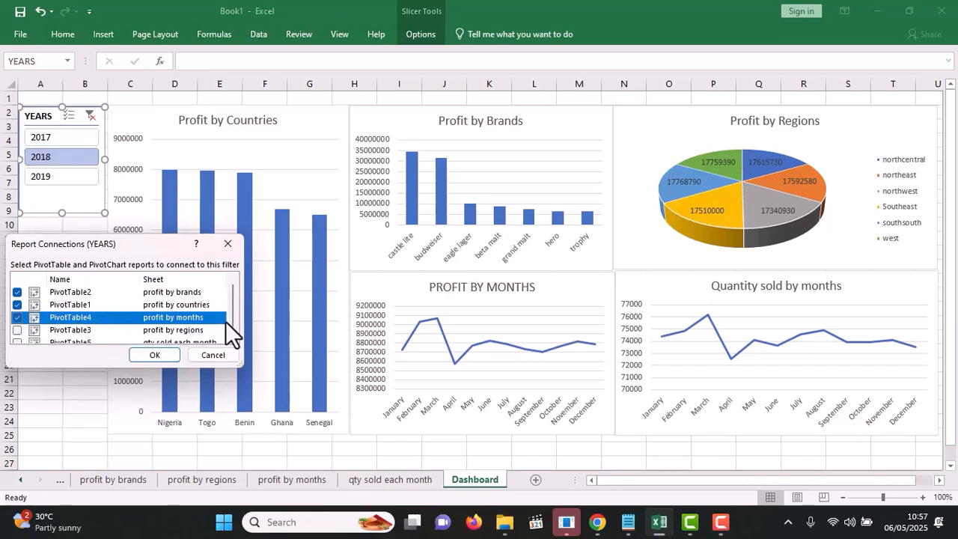
drag(231, 322, 232, 330)
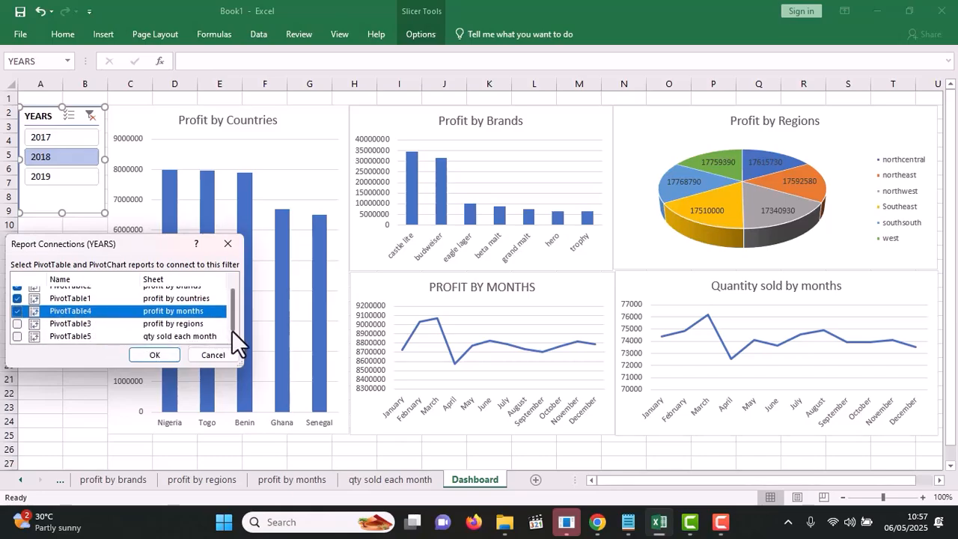
click(17, 323)
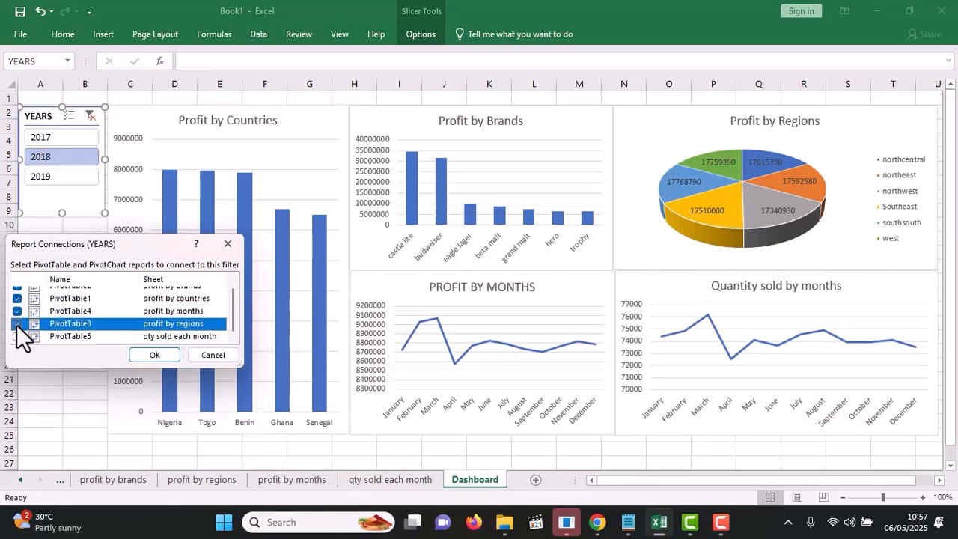
click(17, 336)
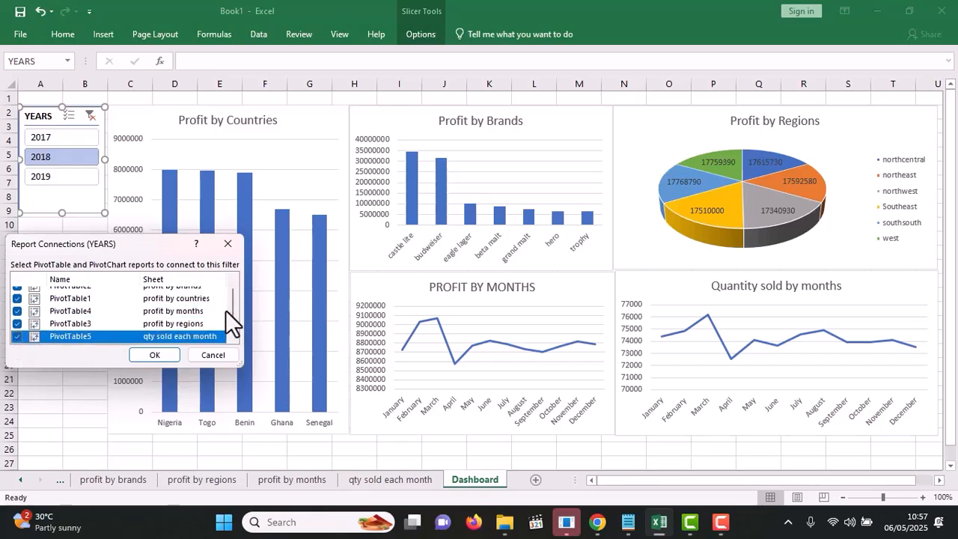
drag(232, 311, 230, 294)
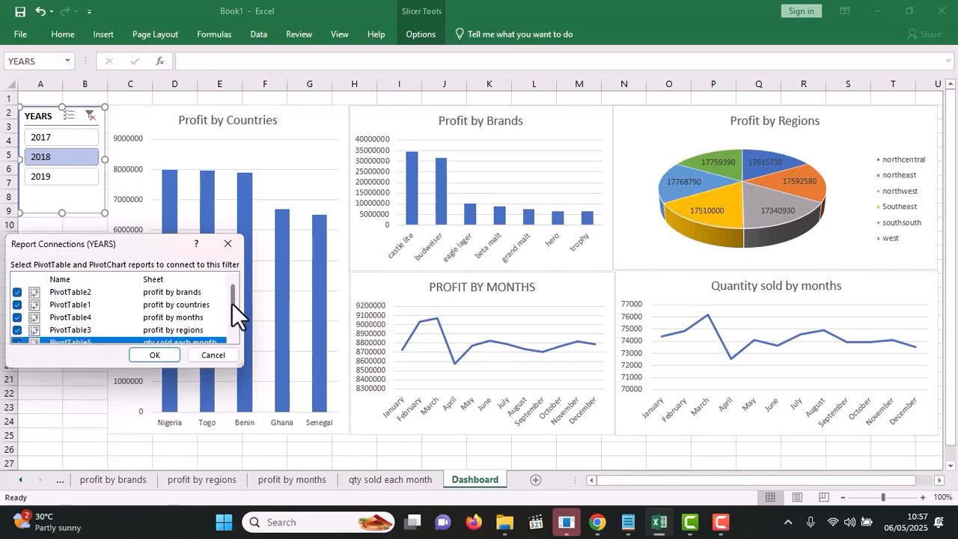
click(154, 354)
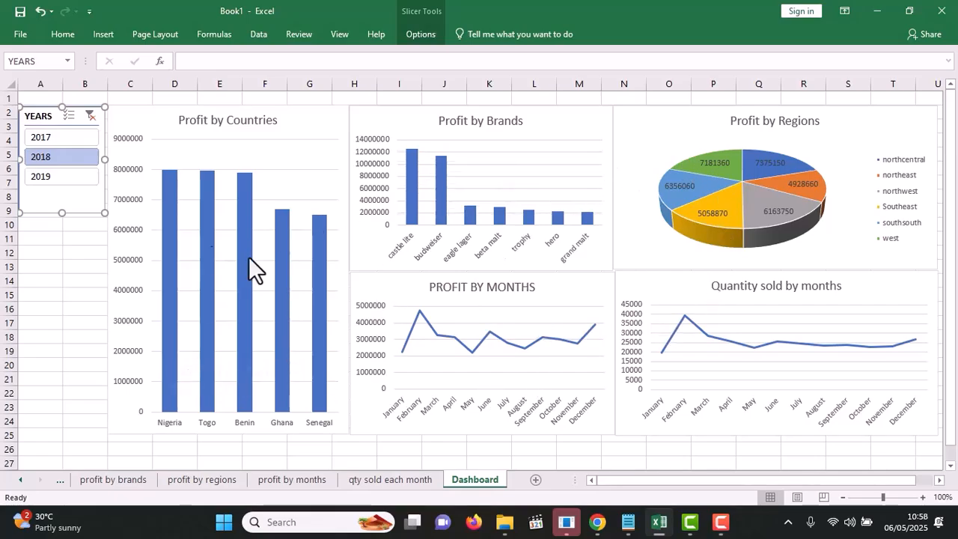
Filter the whole dashboard to 2017 with the YEARS slicer and examine the brand, monthly profit and quantity charts
click(62, 135)
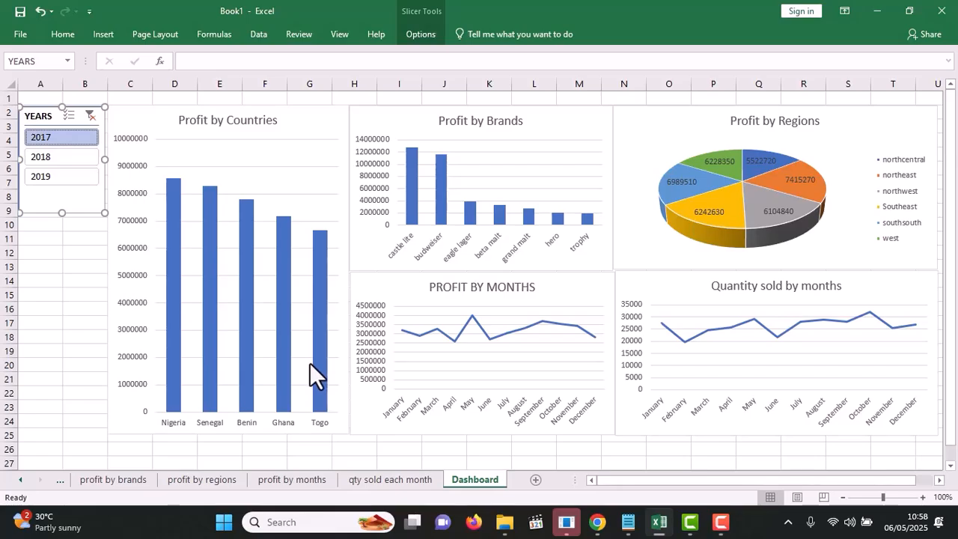
click(561, 128)
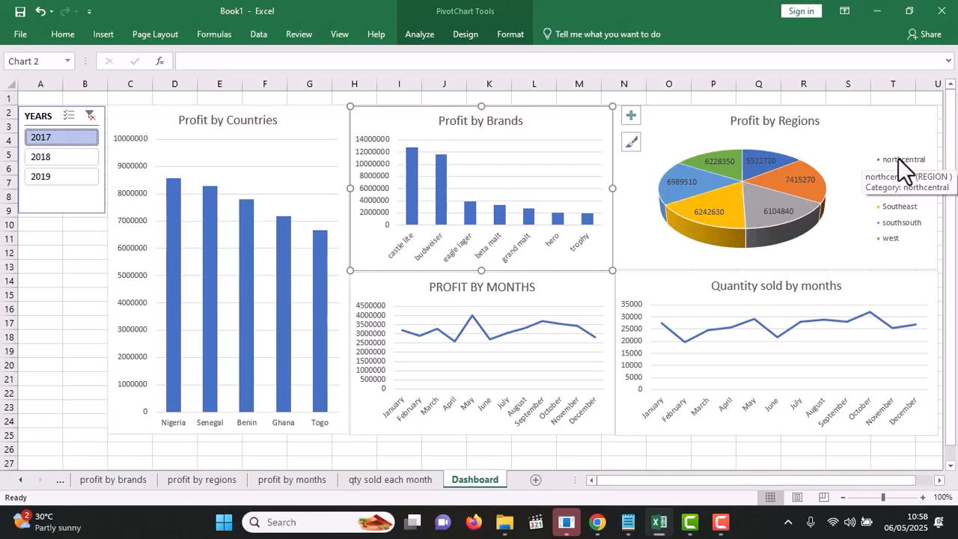
click(597, 285)
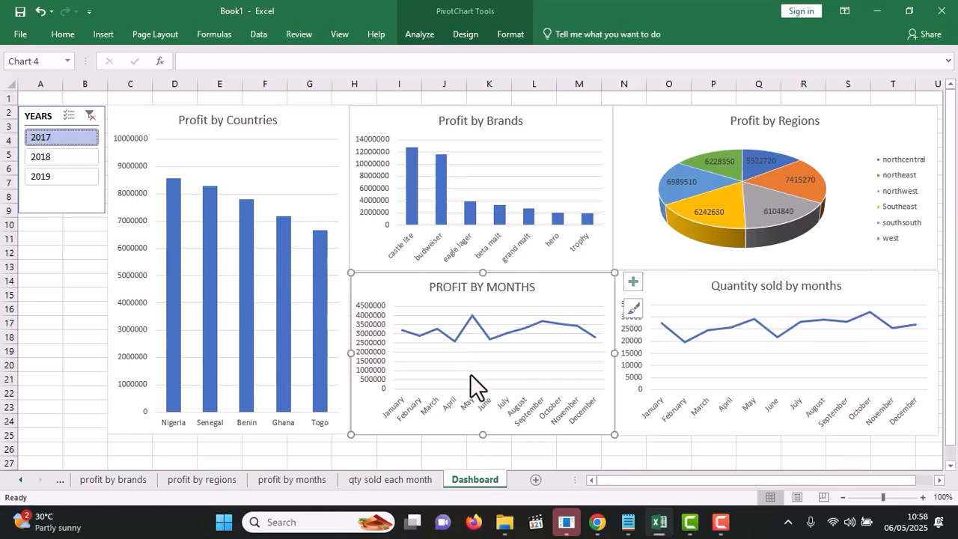
mouse_move(470, 321)
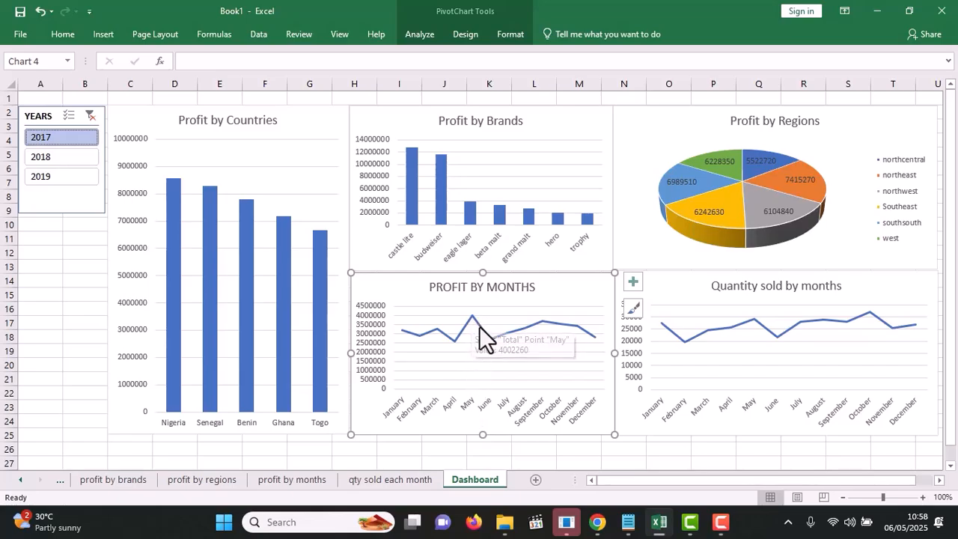
mouse_move(488, 338)
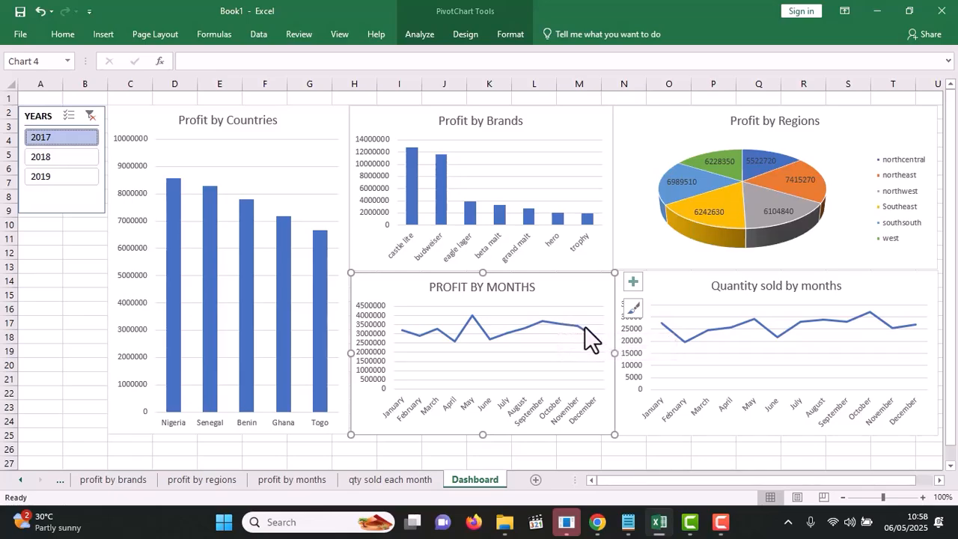
click(684, 290)
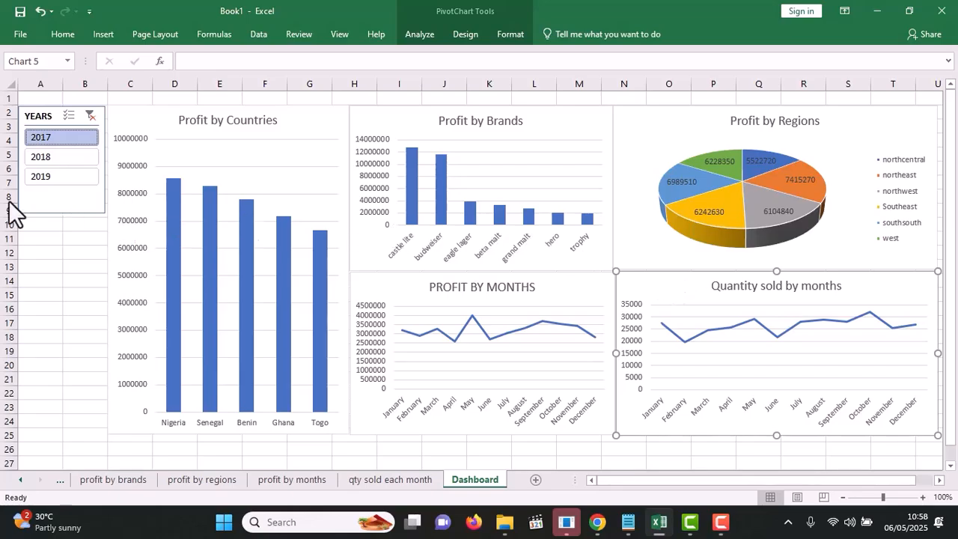
Compare the dashboard charts for 2019 and 2018 with the YEARS slicer, ending on 2017
click(51, 173)
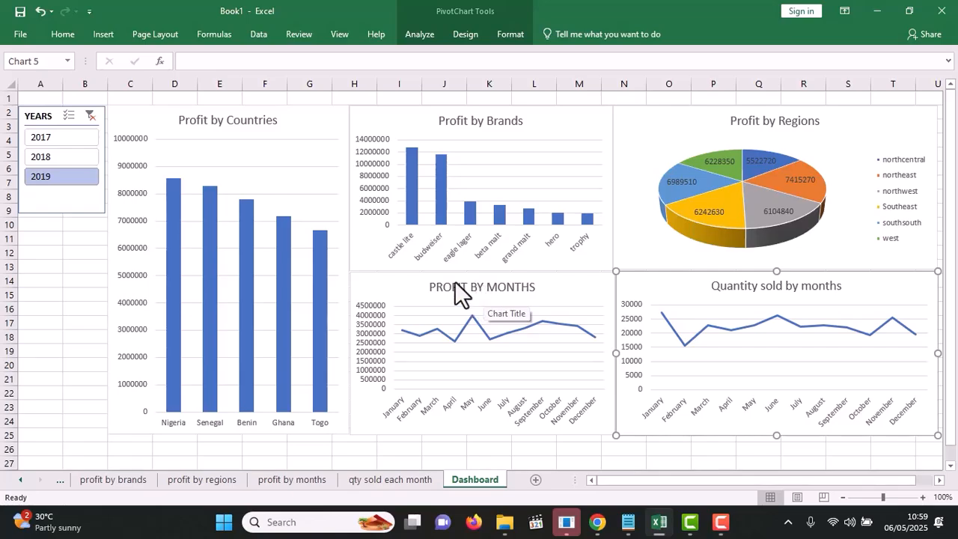
click(65, 159)
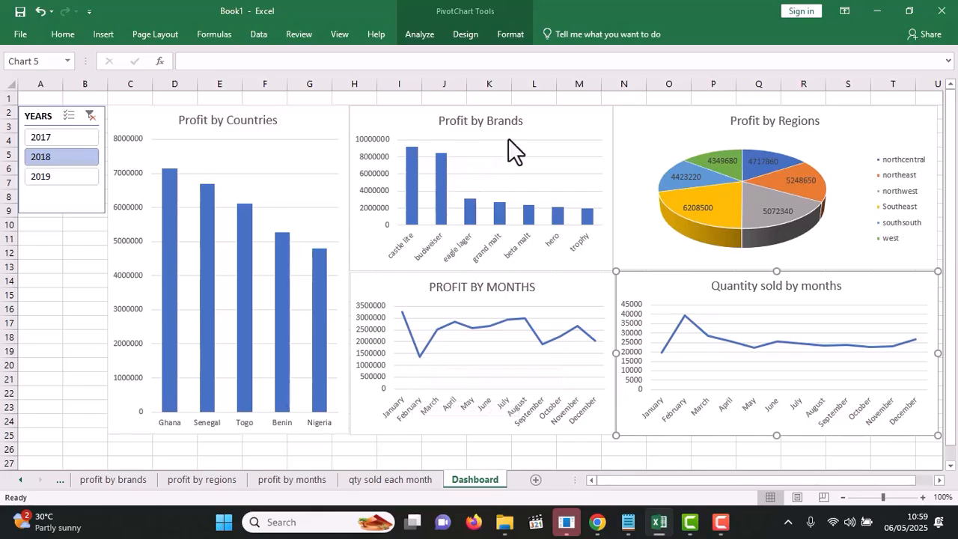
mouse_move(441, 196)
click(67, 137)
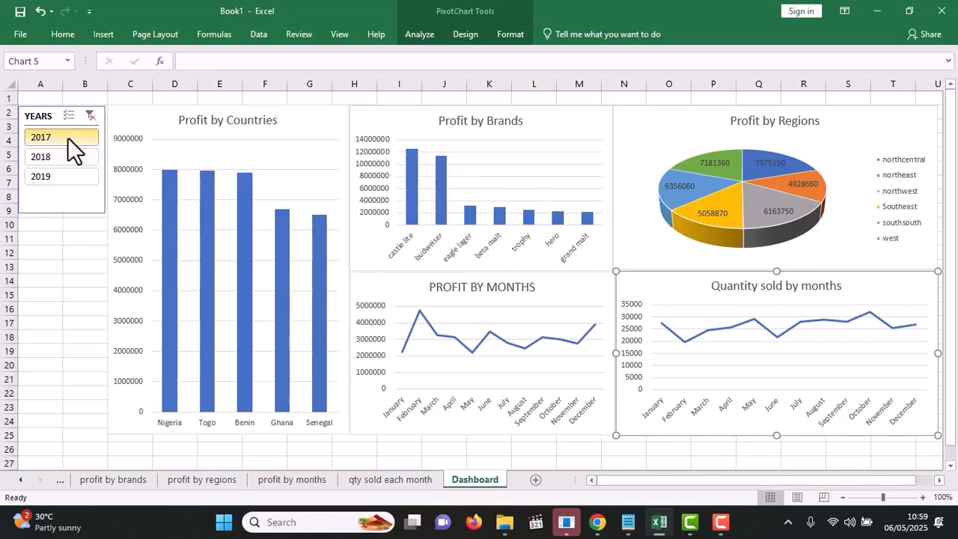
Insert a slicer on the COUNTRIES field for the Profit by Countries chart
click(301, 126)
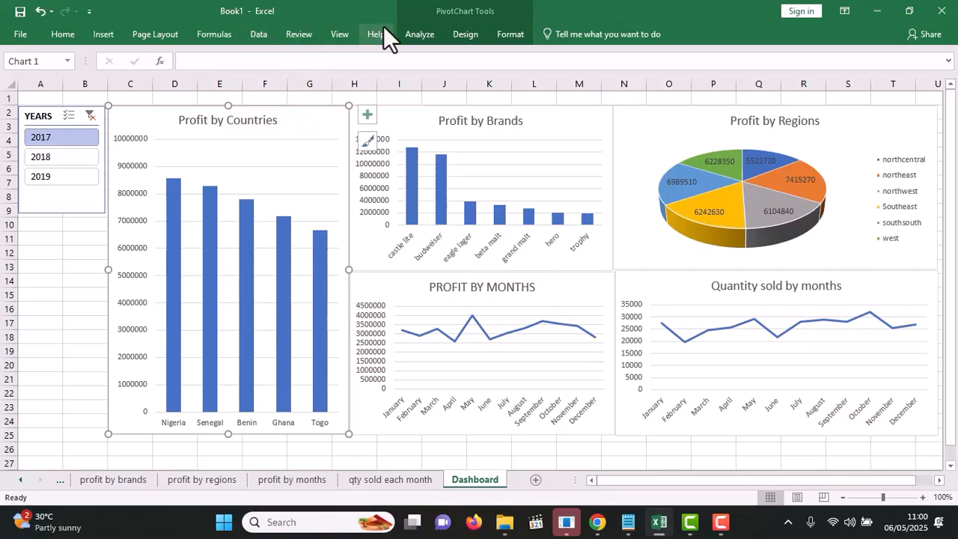
click(413, 34)
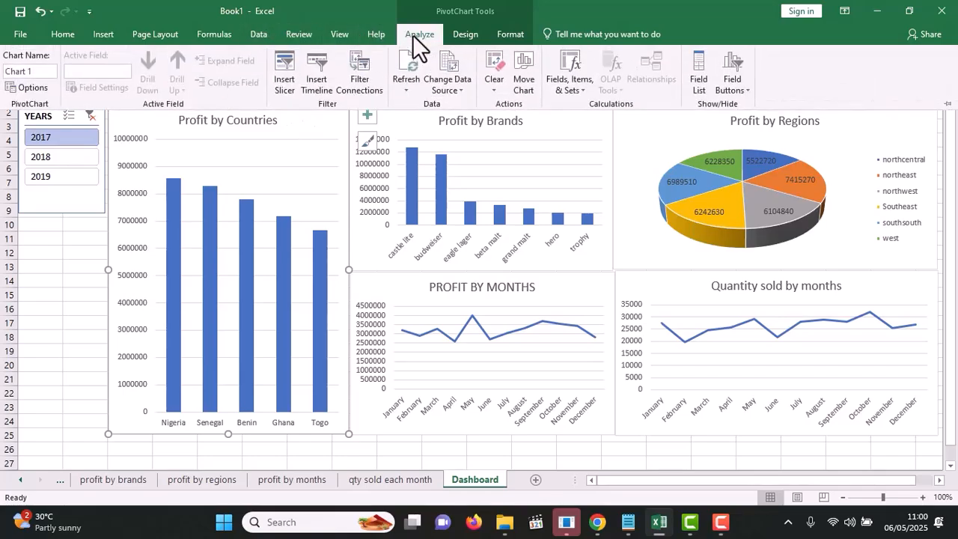
click(289, 73)
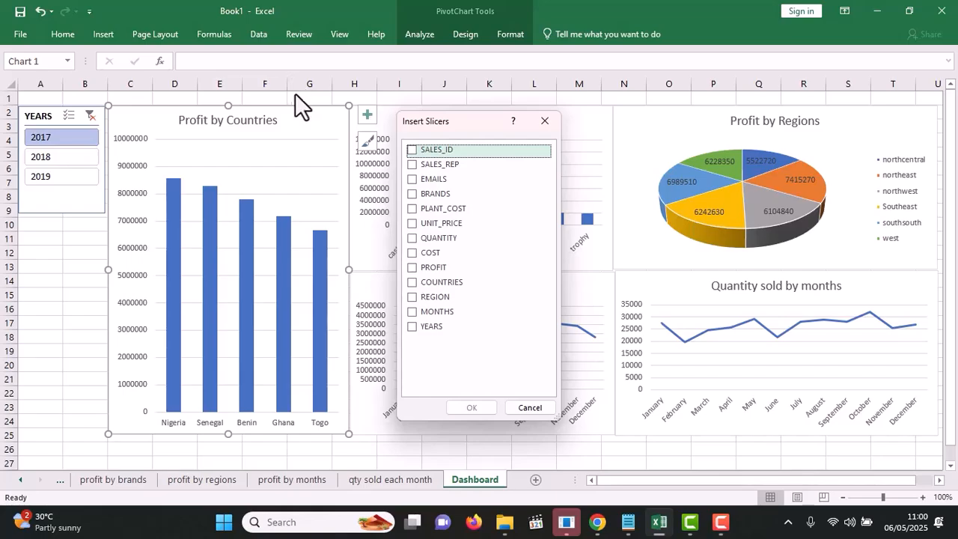
click(412, 282)
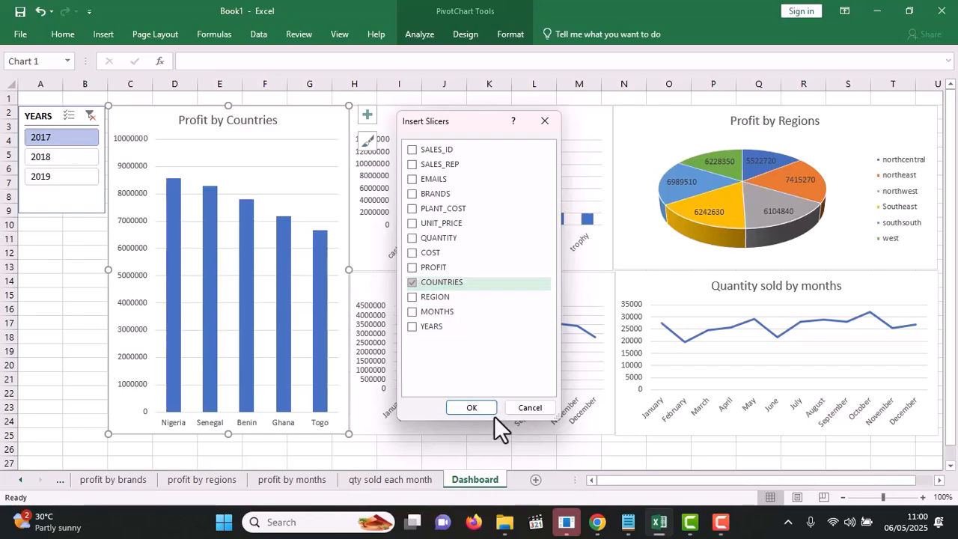
click(480, 405)
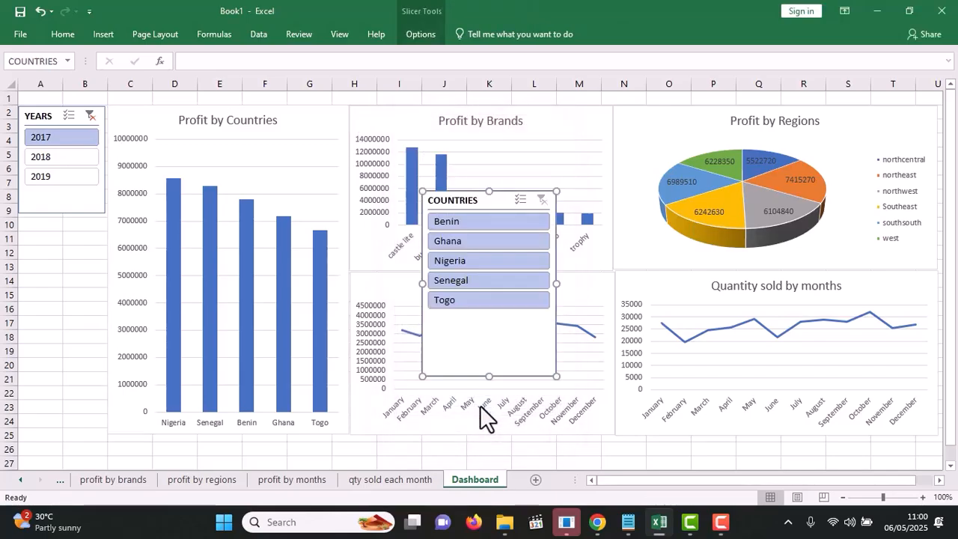
Fit the COUNTRIES slicer into columns A and B below the YEARS slicer, extending it down to the Profit by Countries chart's bottom edge
drag(489, 380, 484, 329)
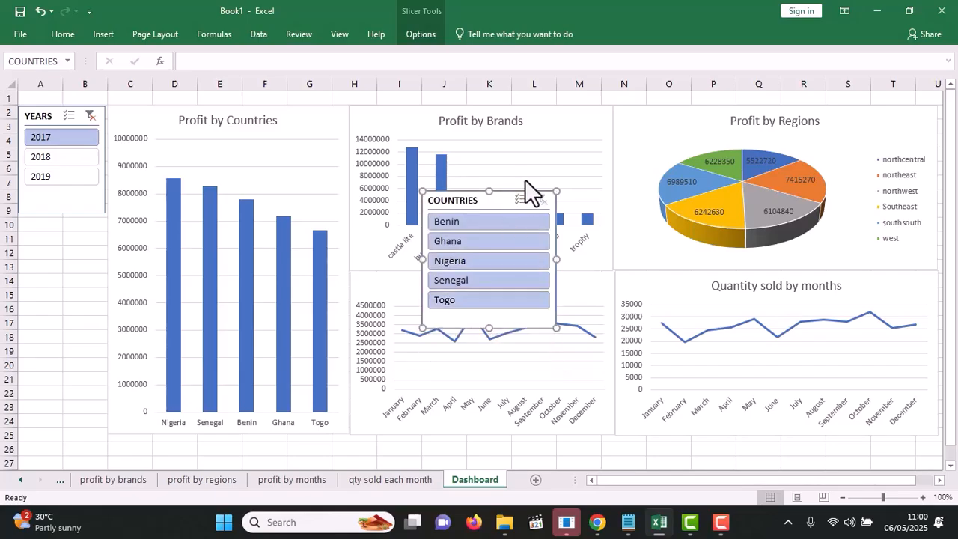
drag(501, 203, 96, 238)
drag(152, 296, 106, 297)
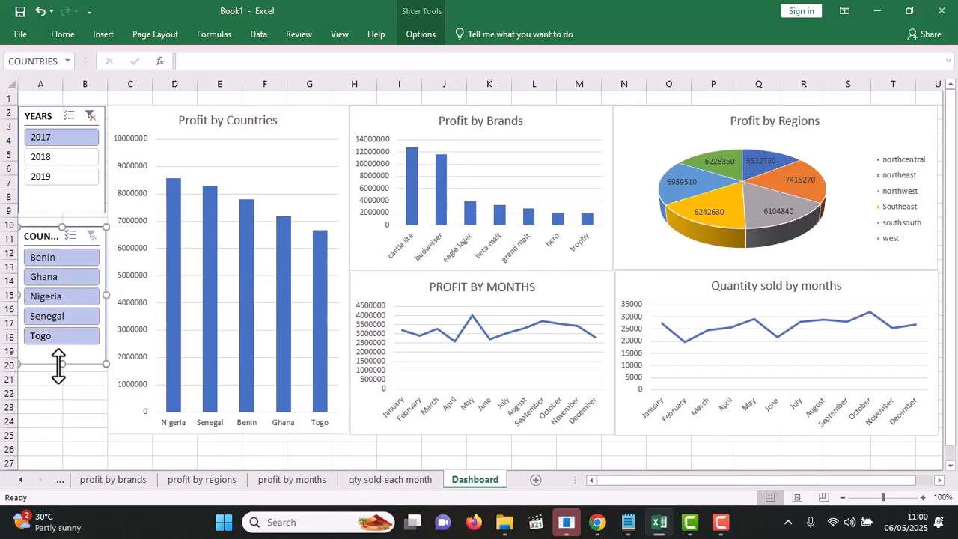
drag(62, 366, 70, 436)
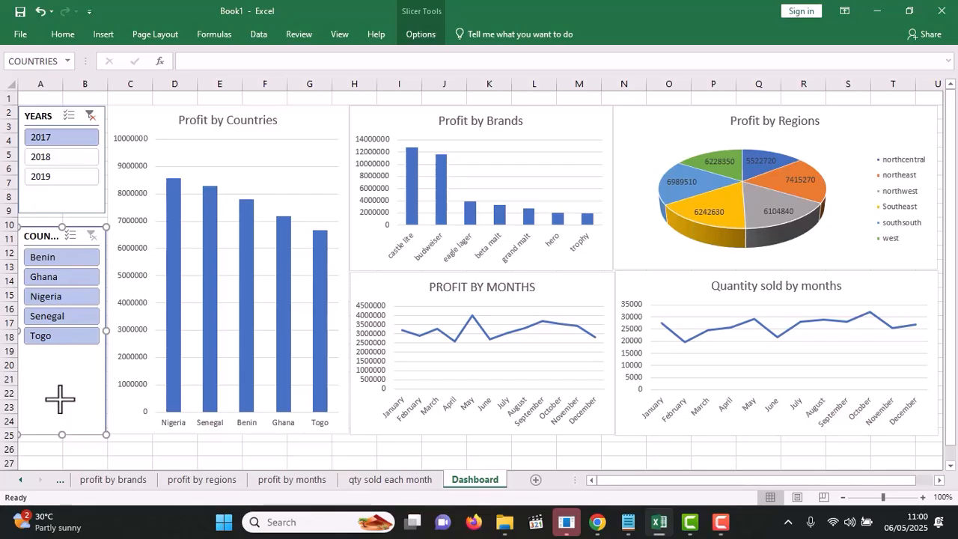
Select Benin in the COUNTRIES slicer and connect the slicer to the brands, months, regions and qty sold each month pivot tables as well
click(63, 257)
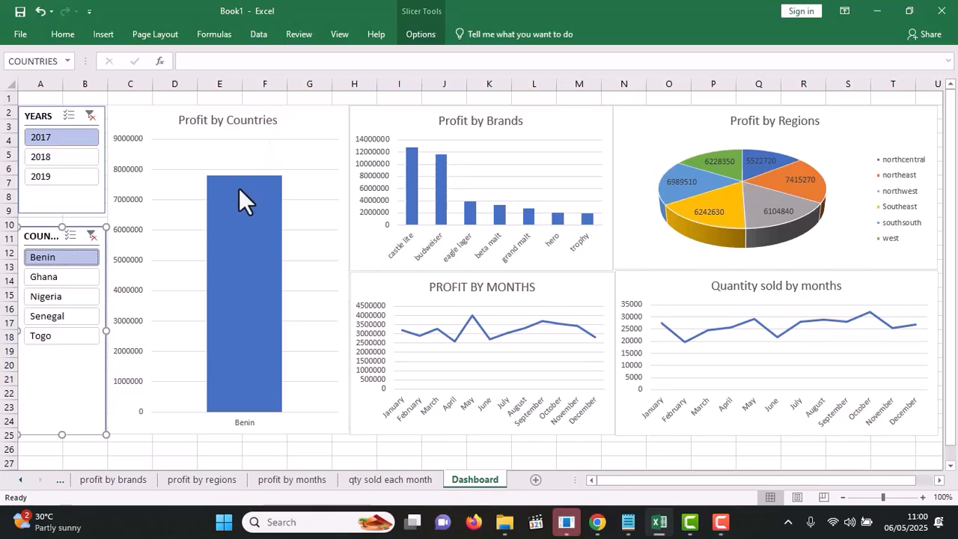
mouse_move(238, 196)
right_click(39, 237)
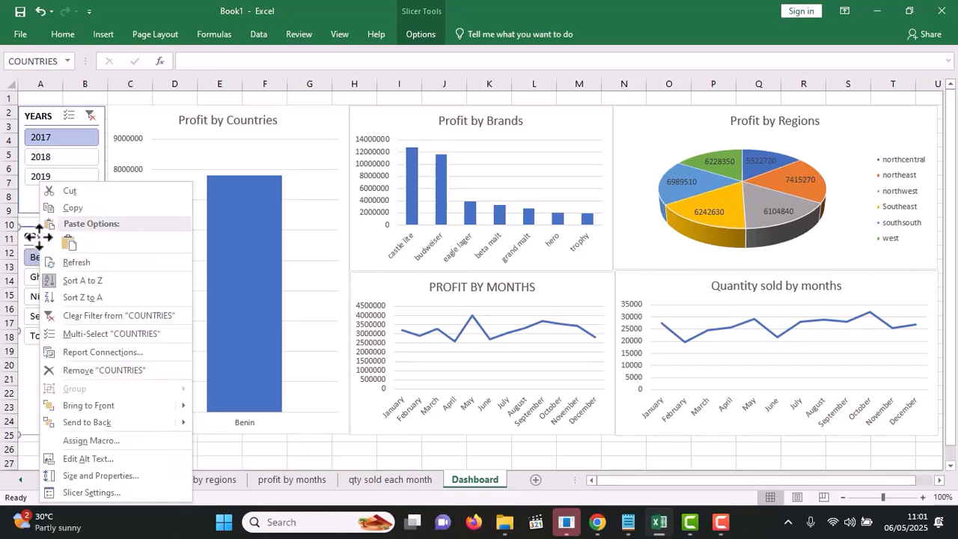
click(107, 349)
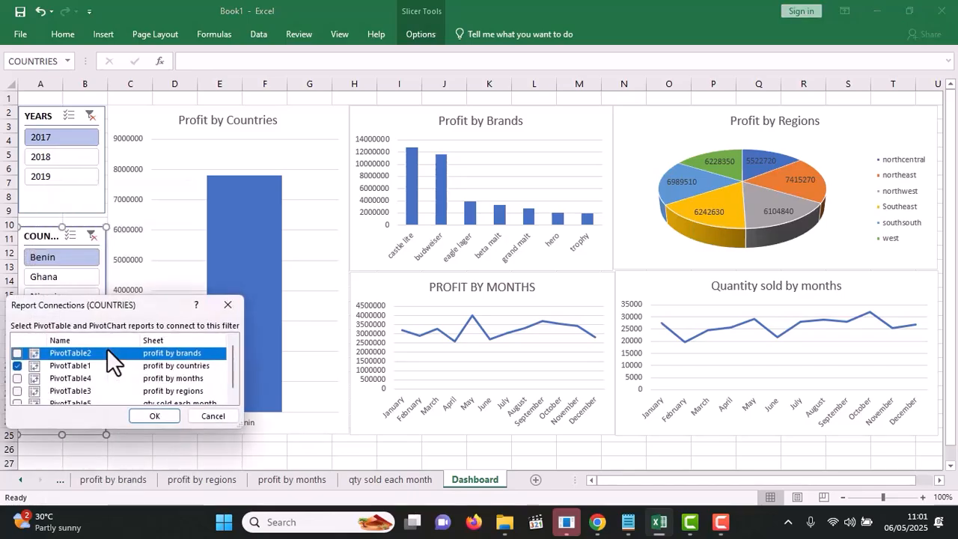
click(17, 353)
click(19, 380)
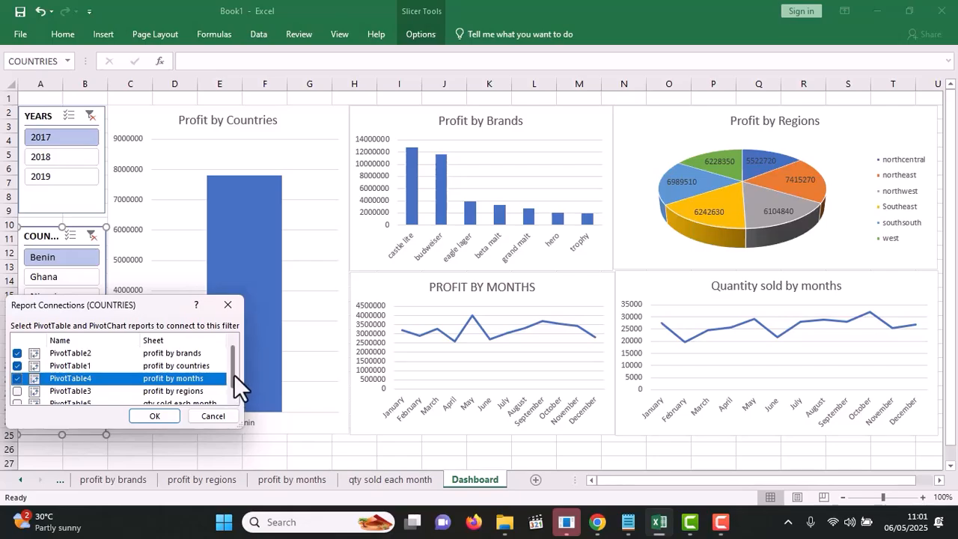
drag(234, 375, 234, 394)
click(17, 385)
click(17, 385)
click(16, 398)
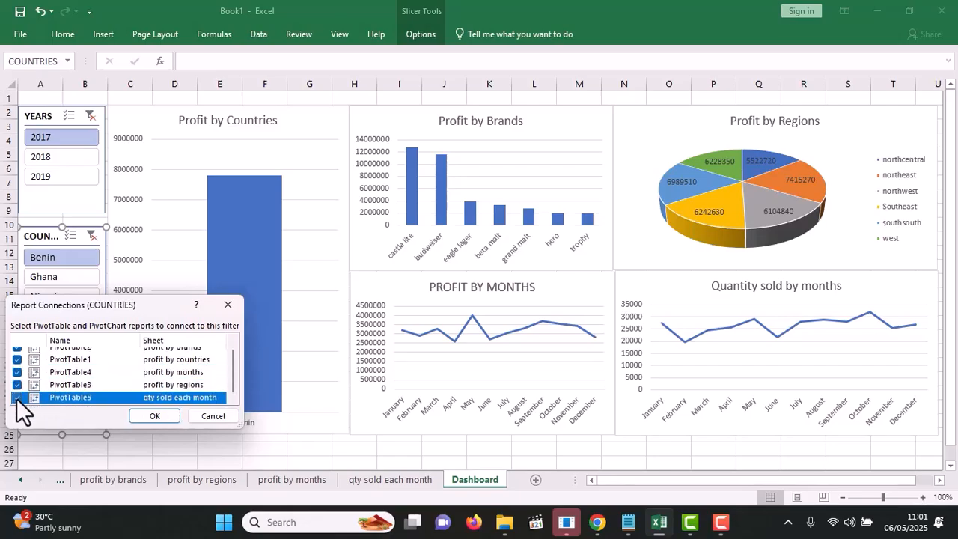
click(154, 417)
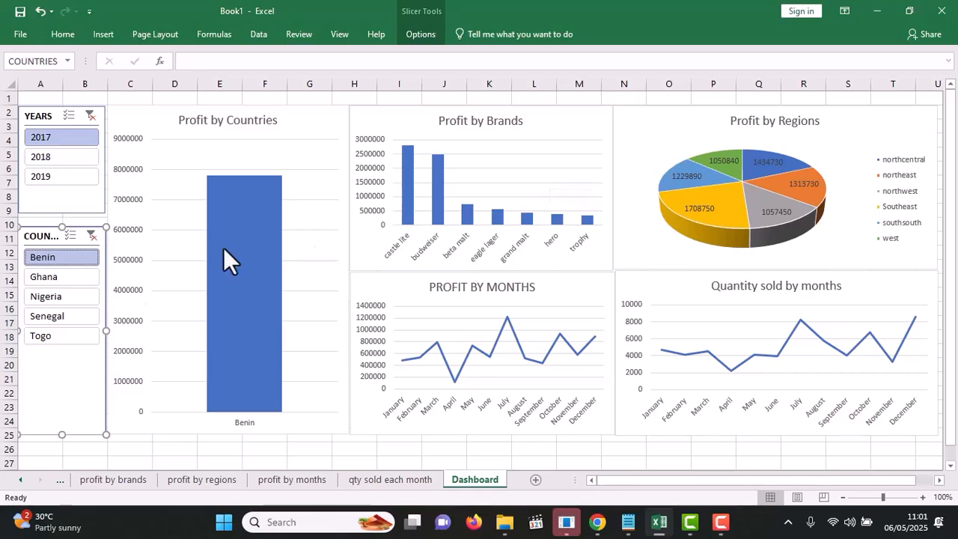
Filter the dashboard to Nigeria and 2018 with the slicers and examine the monthly profit points through December
click(37, 294)
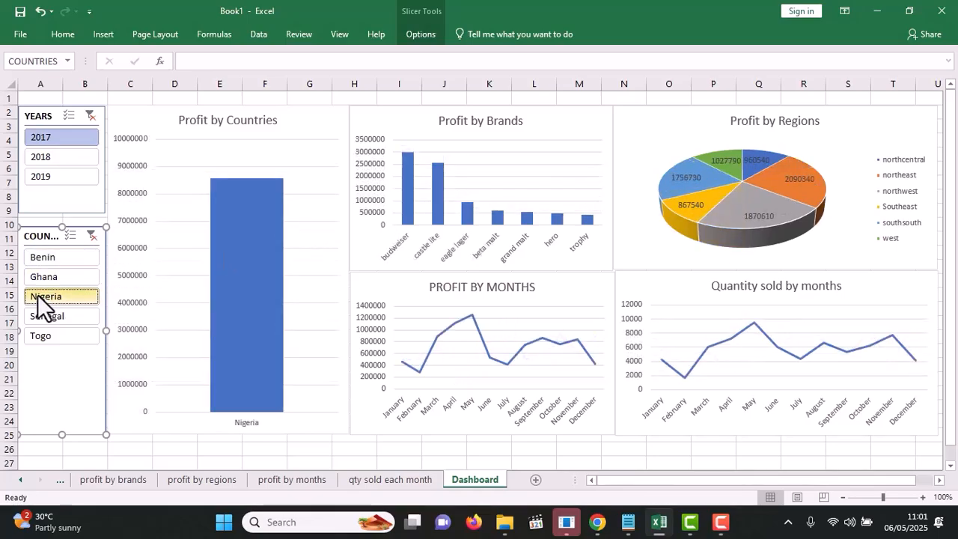
click(55, 159)
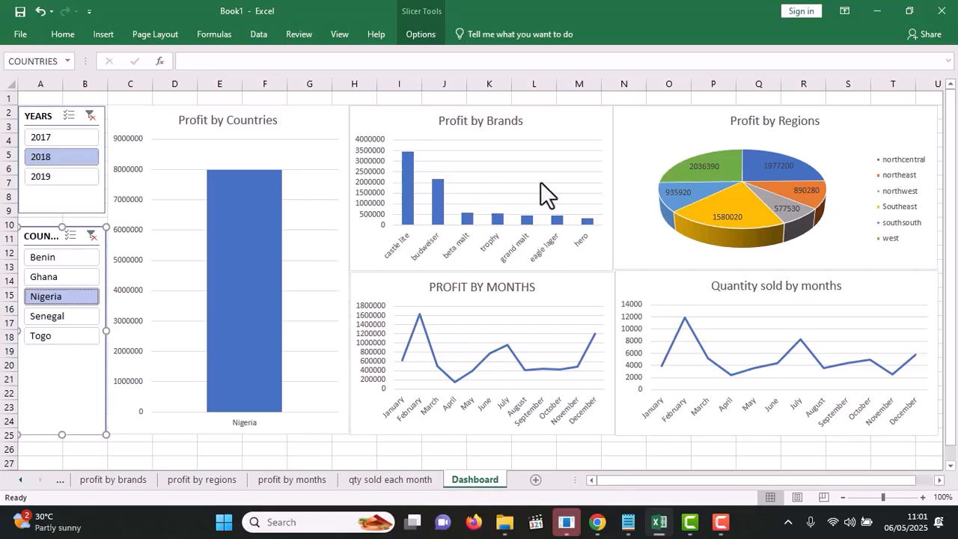
mouse_move(404, 182)
mouse_move(420, 318)
mouse_move(455, 381)
mouse_move(505, 348)
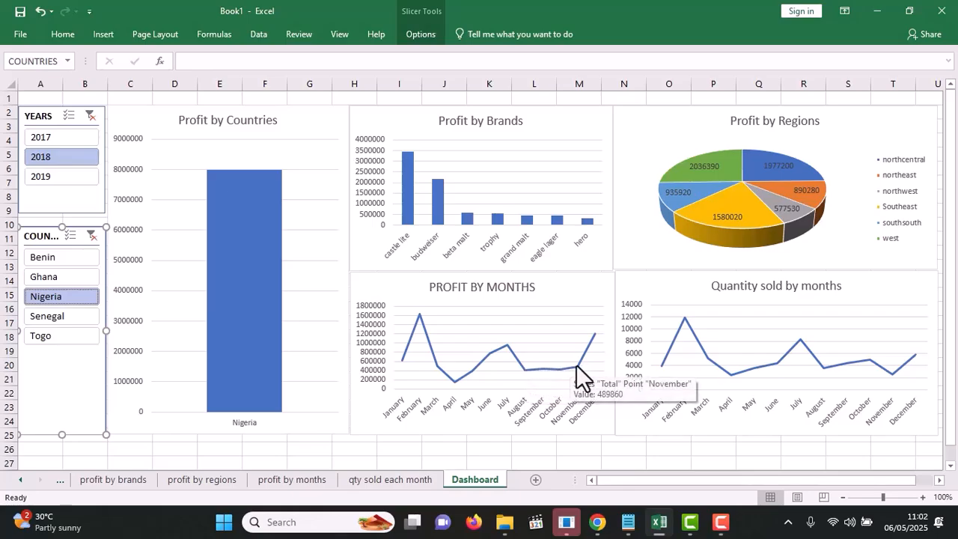
mouse_move(593, 337)
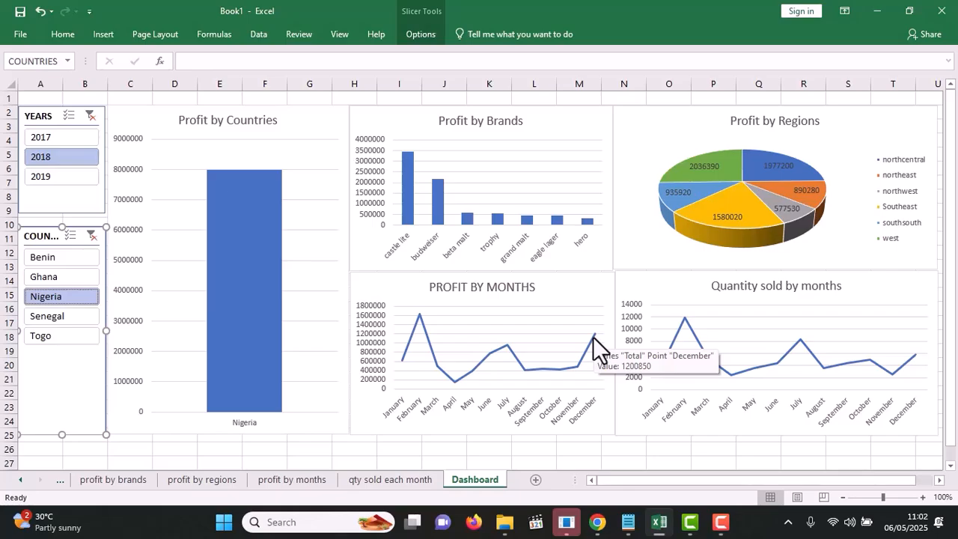
click(509, 451)
click(429, 452)
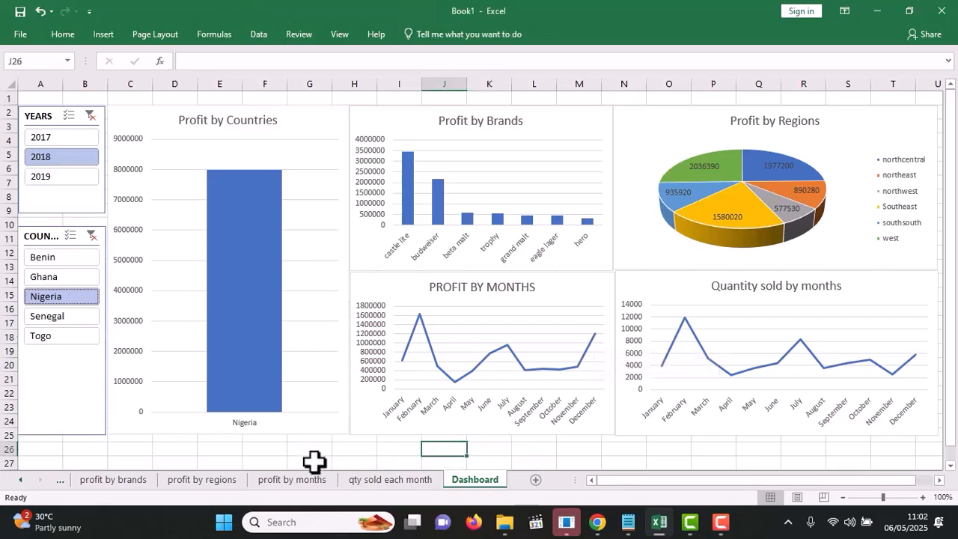
click(314, 462)
click(263, 450)
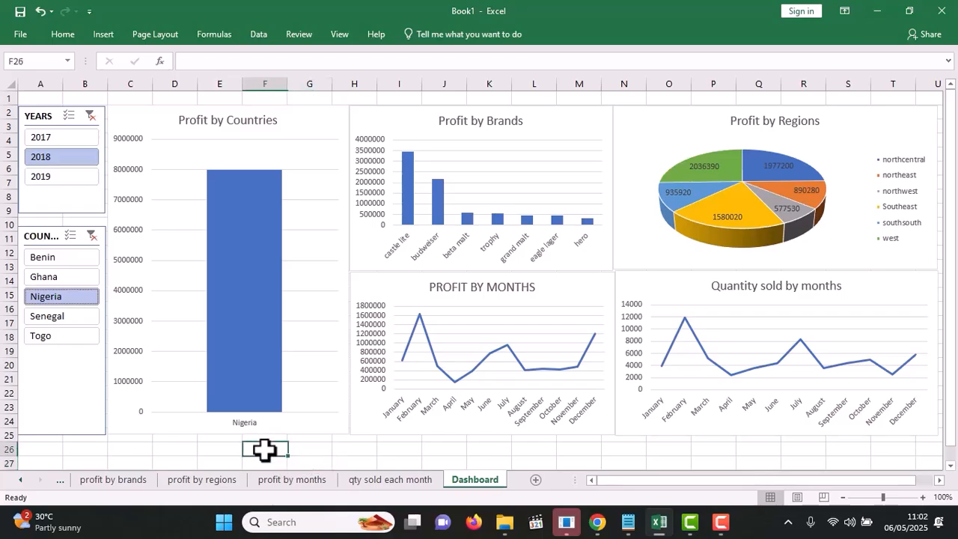
click(205, 445)
click(318, 447)
click(453, 447)
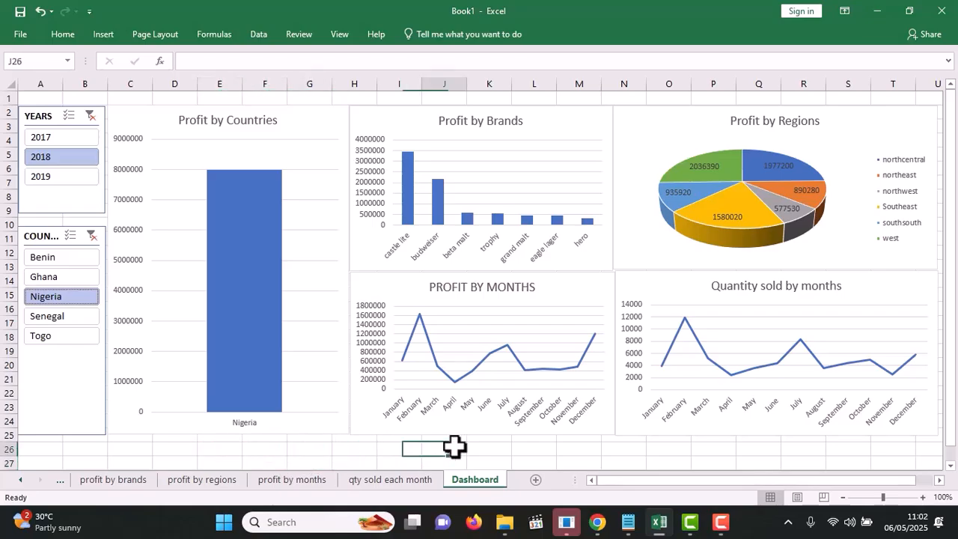
click(581, 460)
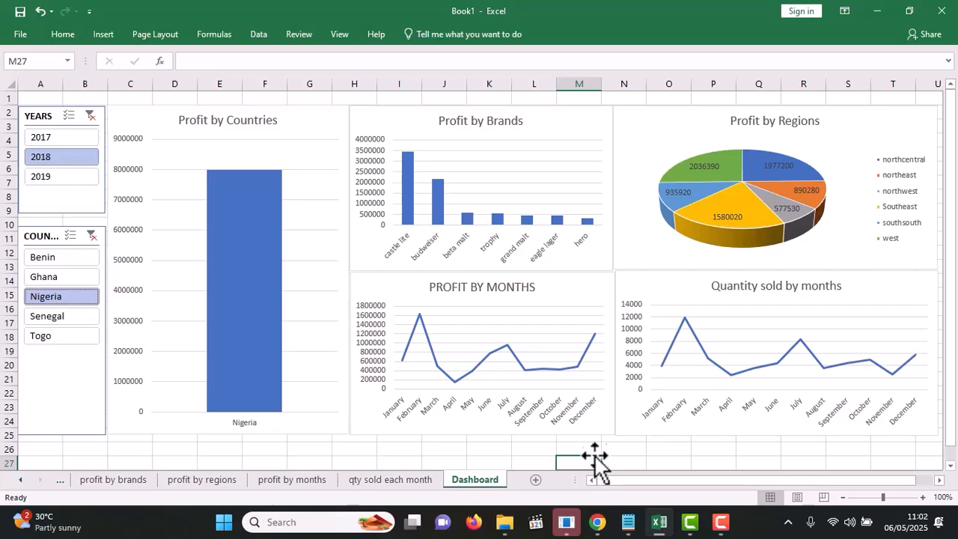
click(628, 448)
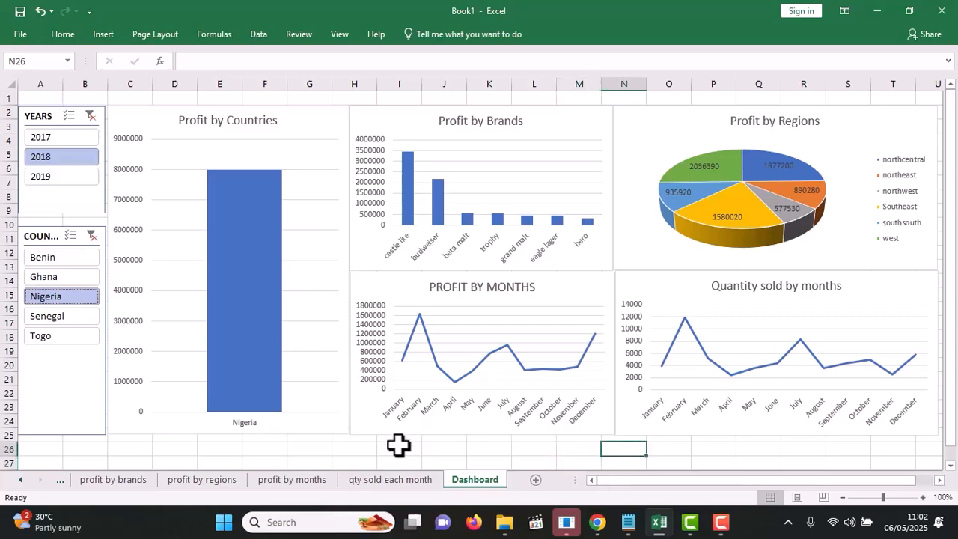
click(397, 447)
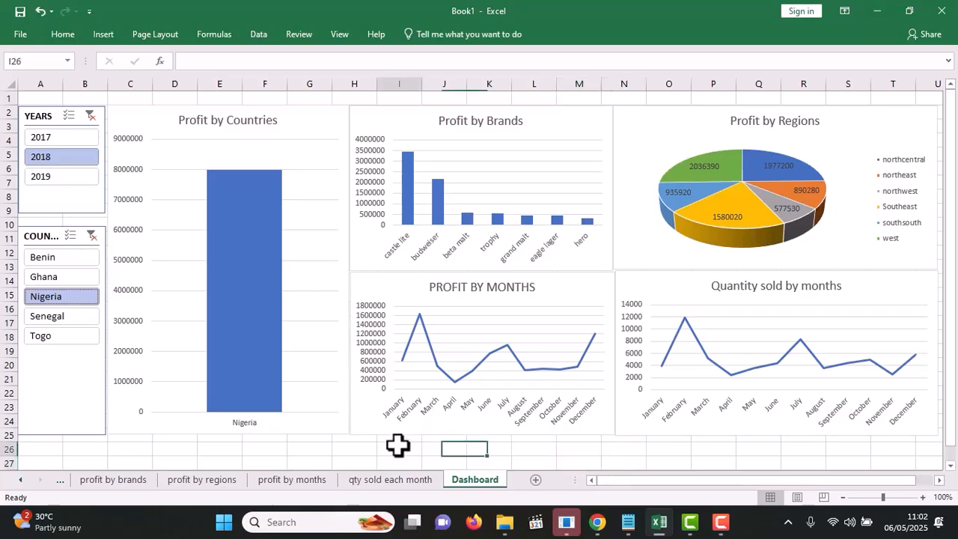
Hide the formula bar, gridlines and headings on the Dashboard sheet and collapse the ribbon
click(344, 35)
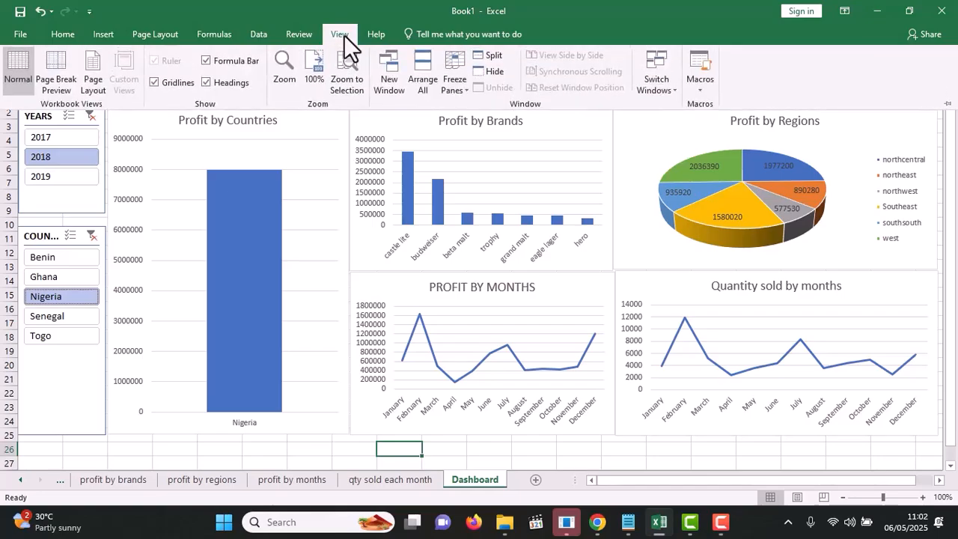
click(206, 63)
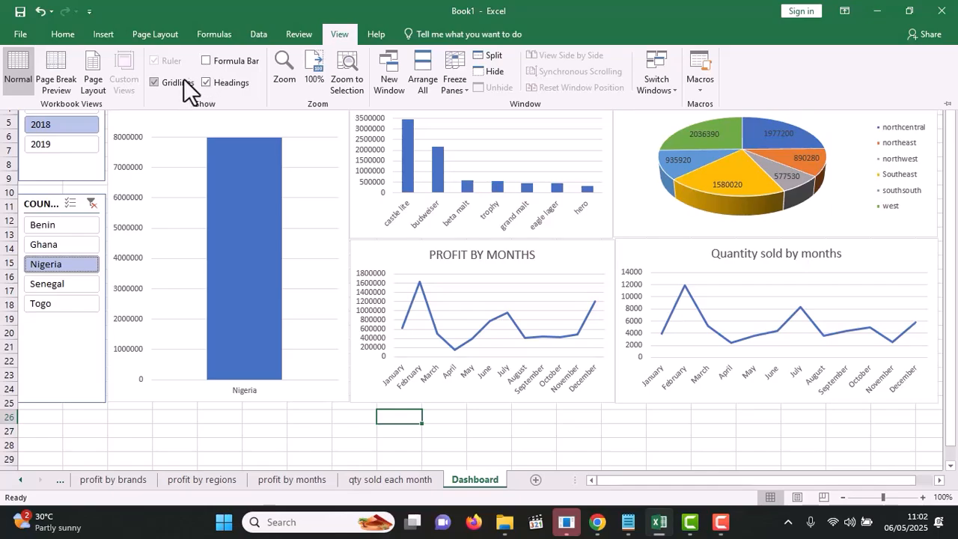
click(153, 82)
click(204, 81)
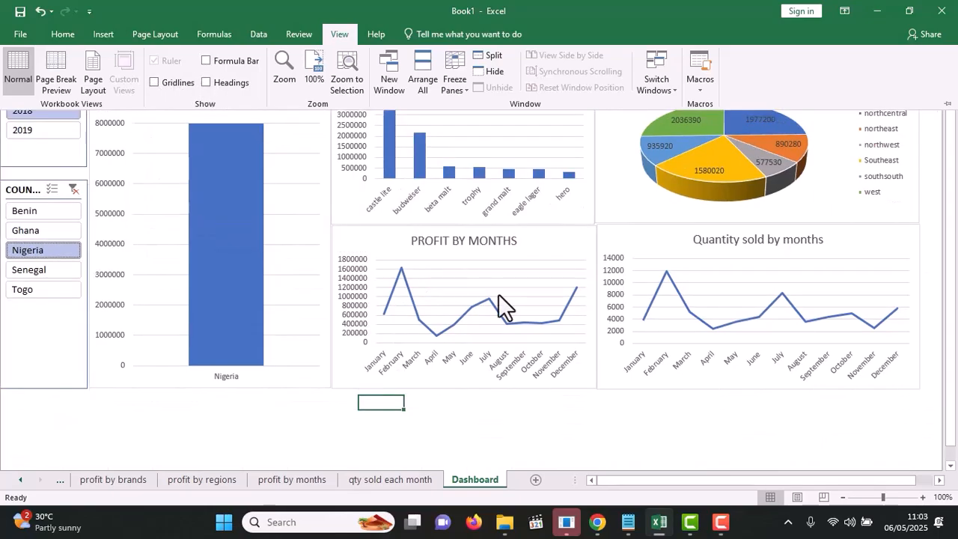
key(ctrl+F1)
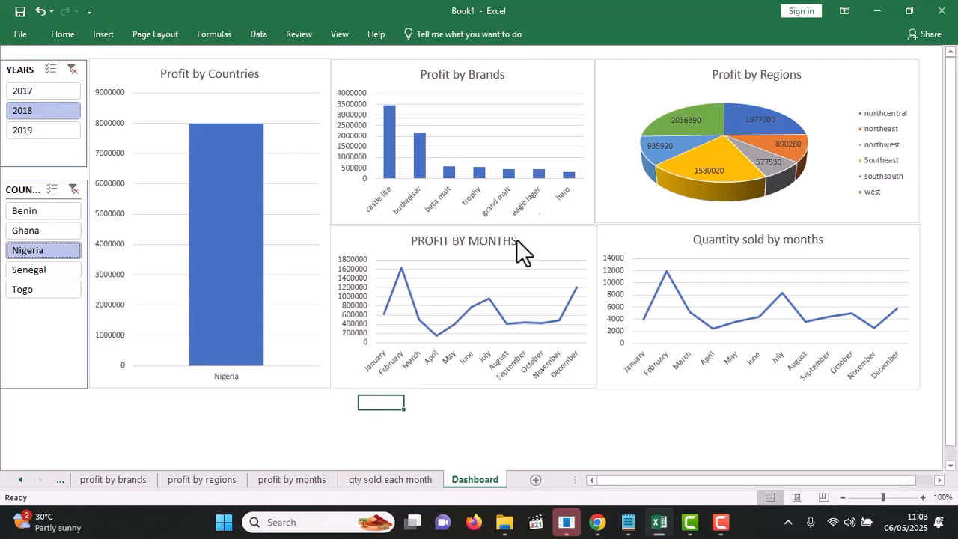
Try Togo alone in the COUNTRIES slicer and reselect all five countries from Benin to Togo
click(310, 74)
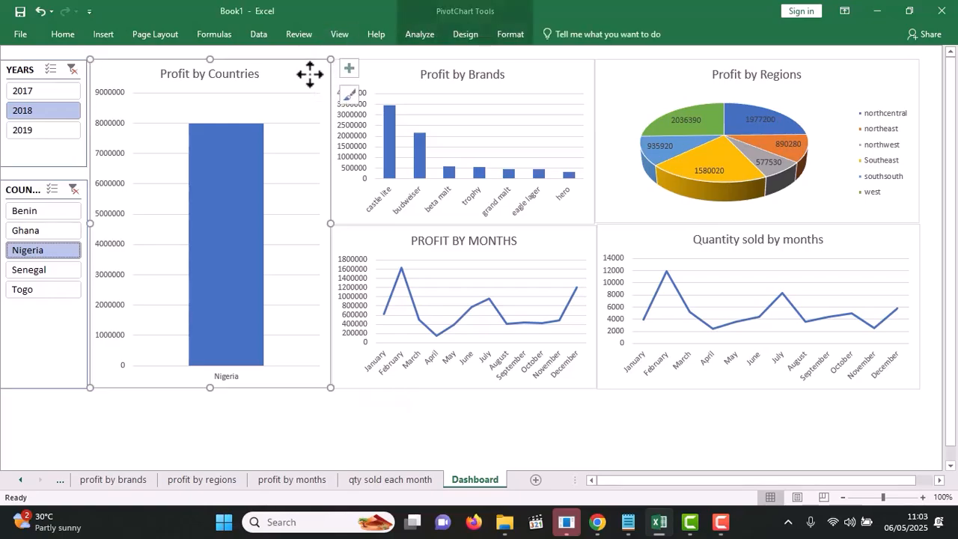
drag(57, 213, 52, 283)
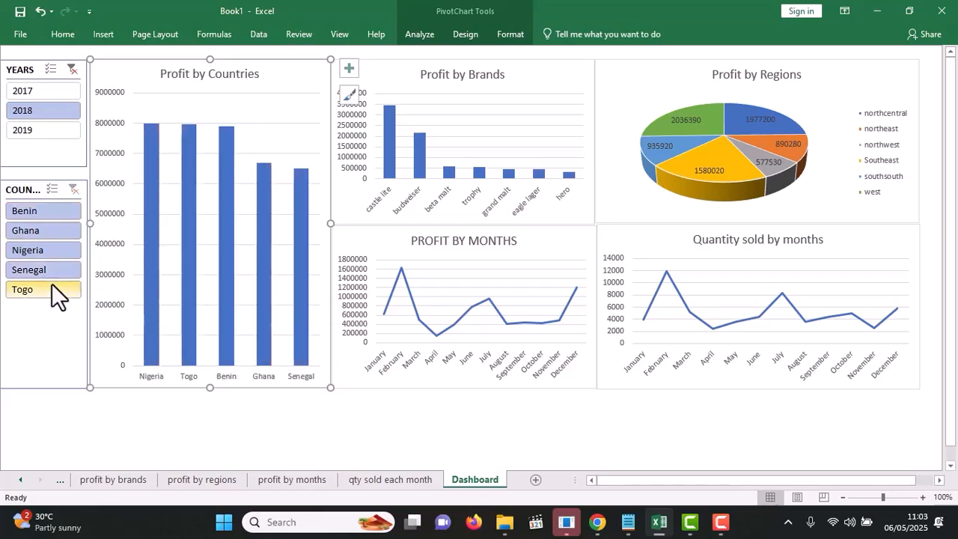
click(50, 290)
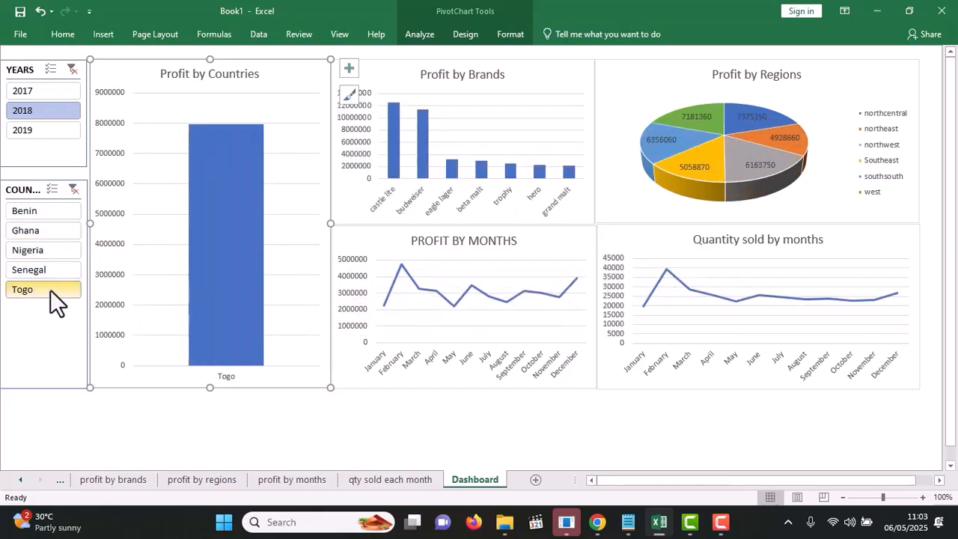
drag(51, 290, 38, 204)
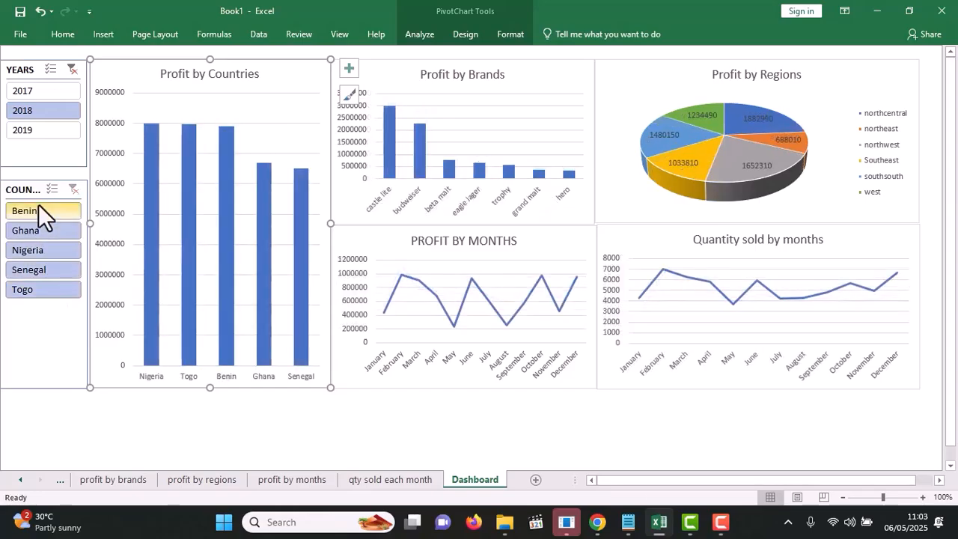
click(213, 403)
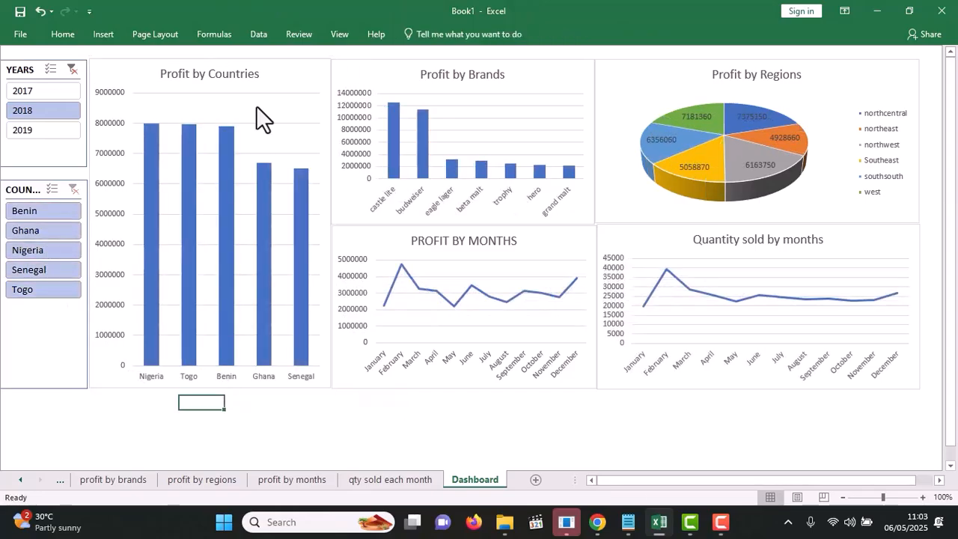
Fill the Profit by Countries chart background with Orange, Accent 2, Lighter 40%
click(297, 69)
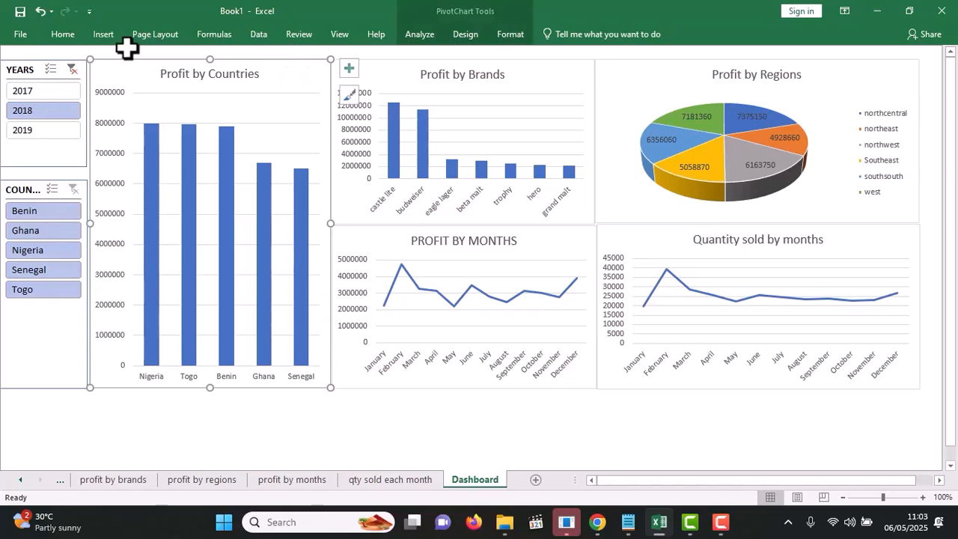
click(64, 35)
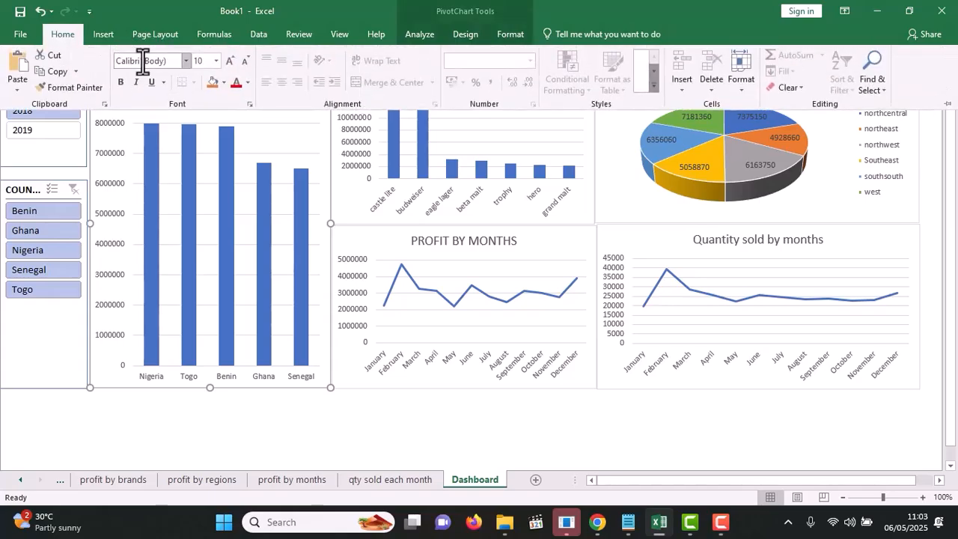
click(224, 82)
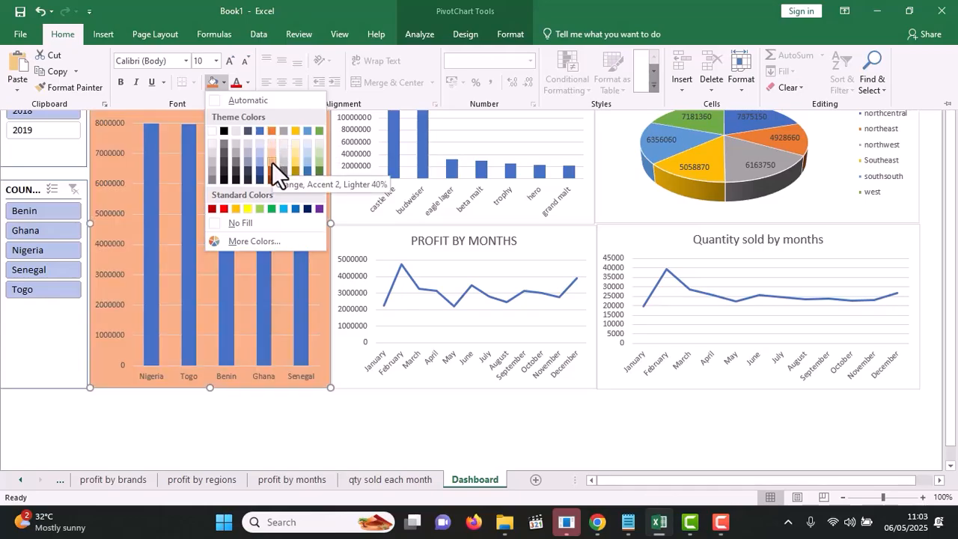
click(272, 162)
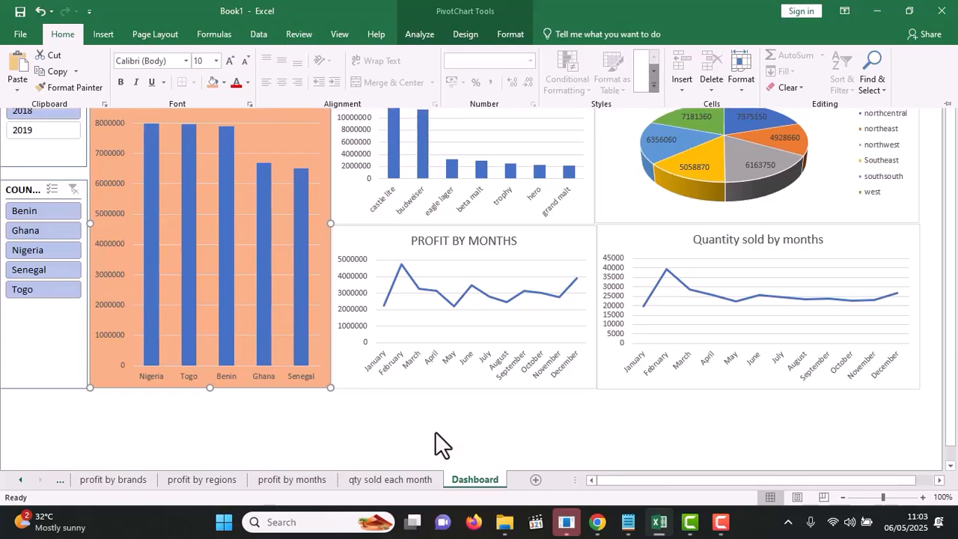
click(436, 433)
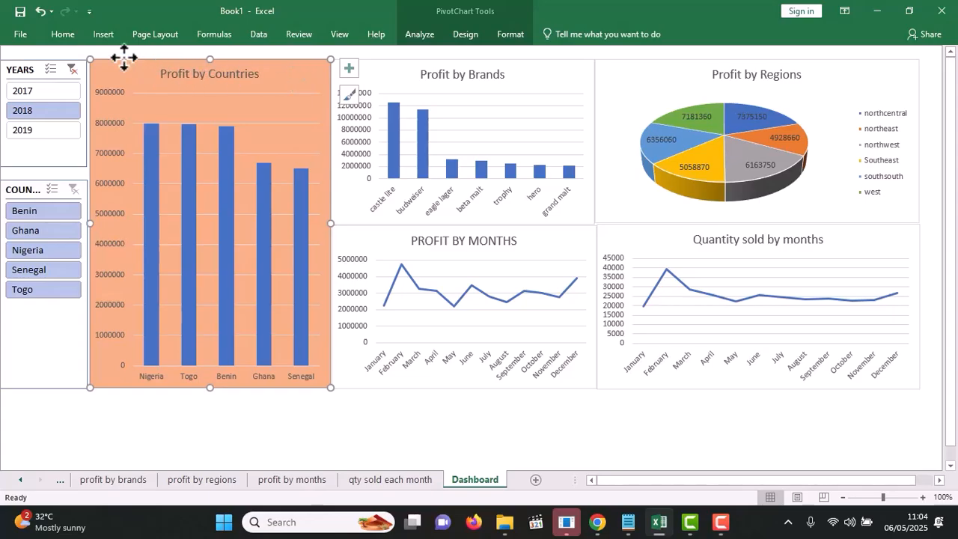
Set the text colour of the Profit by Countries chart to black and deselect the chart
click(70, 35)
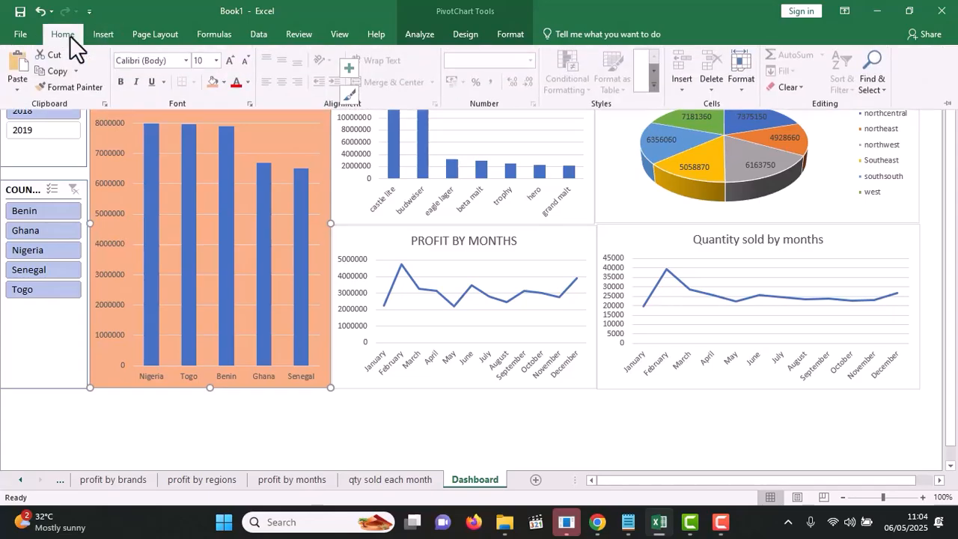
click(248, 83)
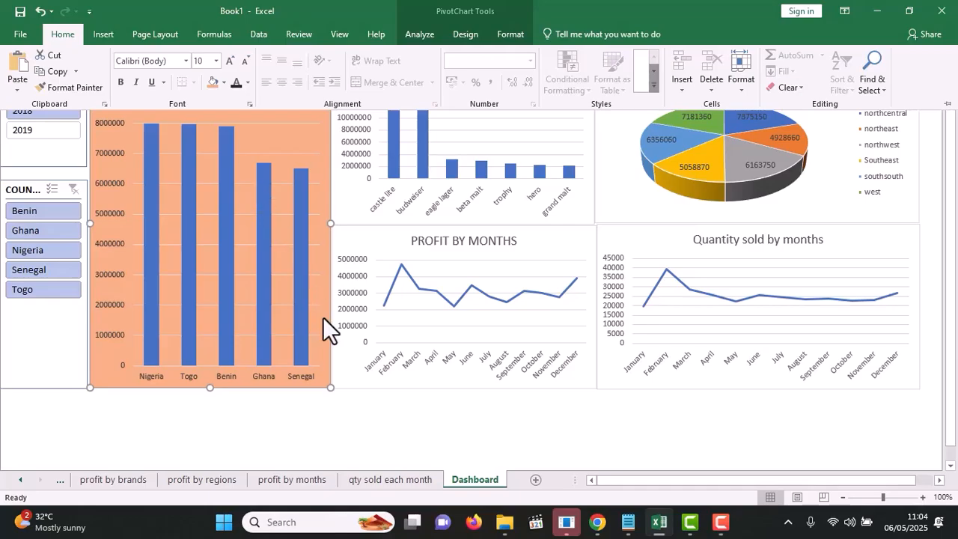
click(350, 427)
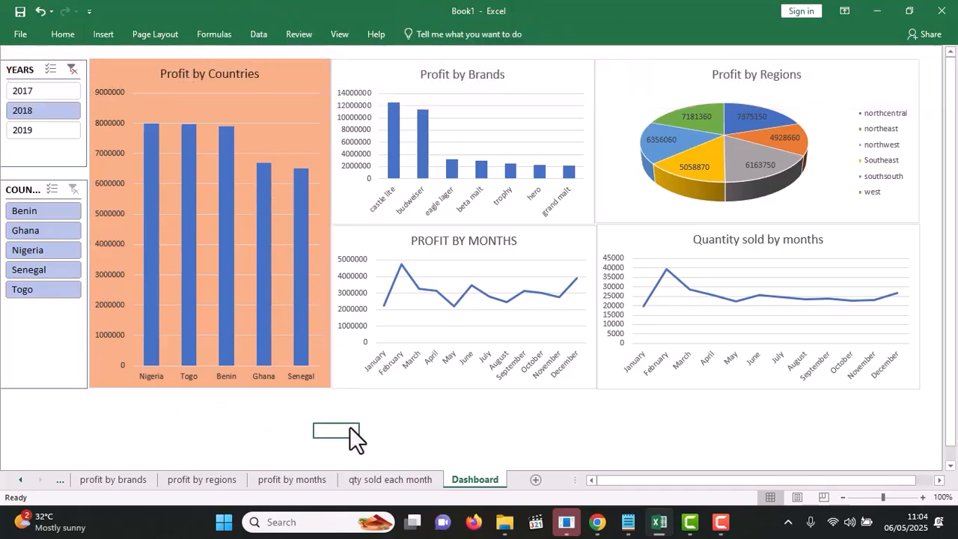
Fill the Profit by Brands chart background with Light Gray, Background 2, Darker 25%
click(547, 80)
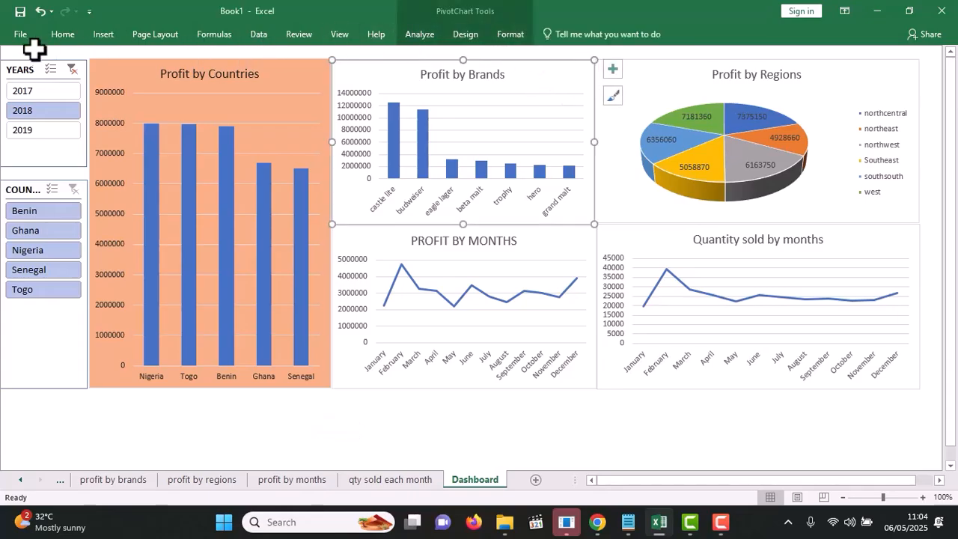
click(62, 35)
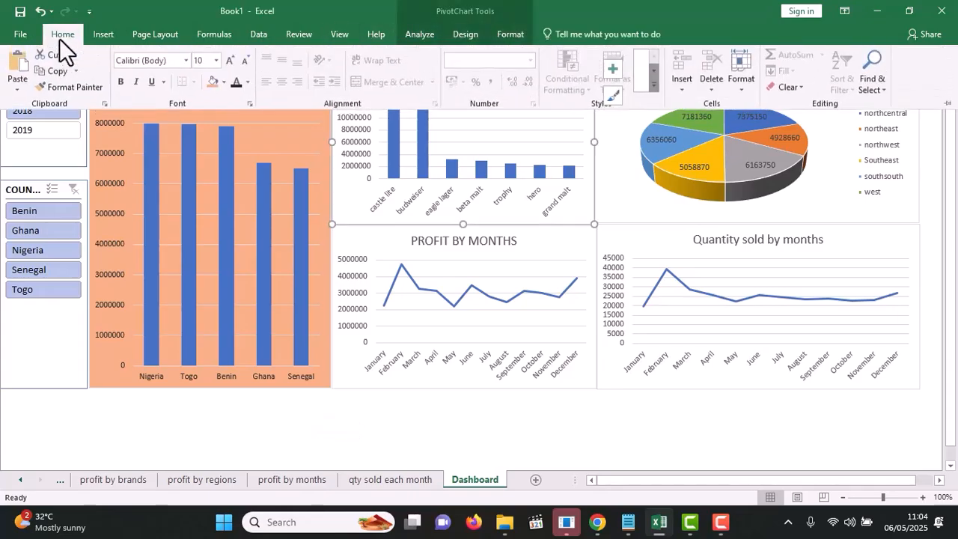
click(220, 84)
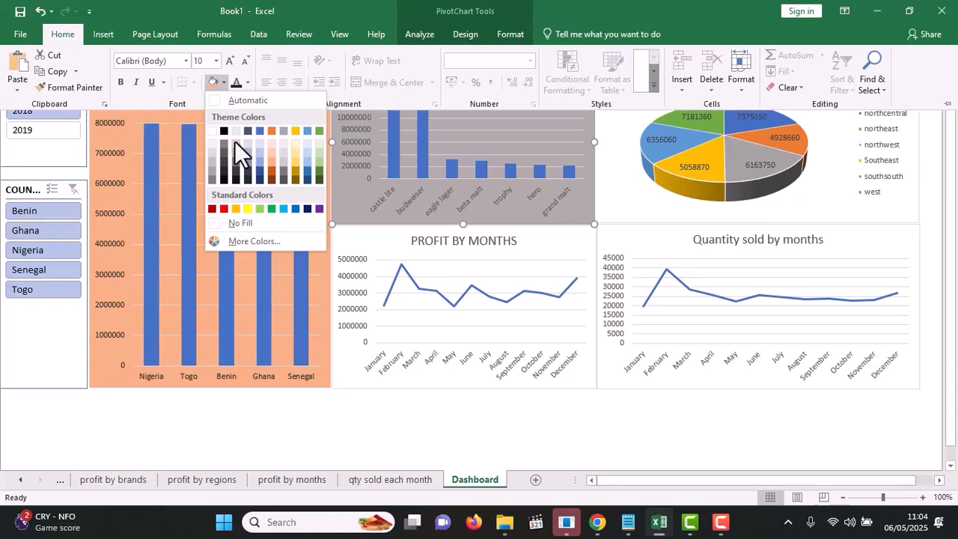
key(Escape)
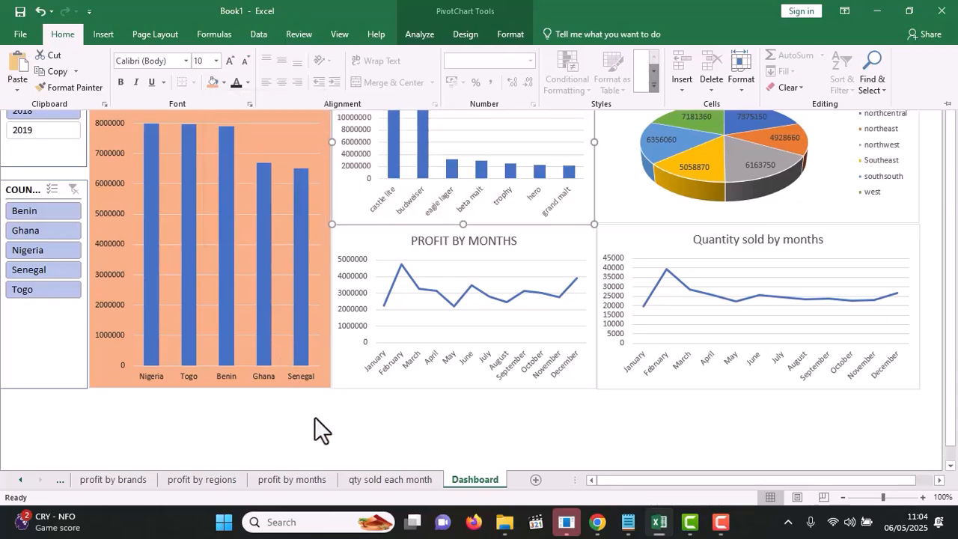
click(223, 81)
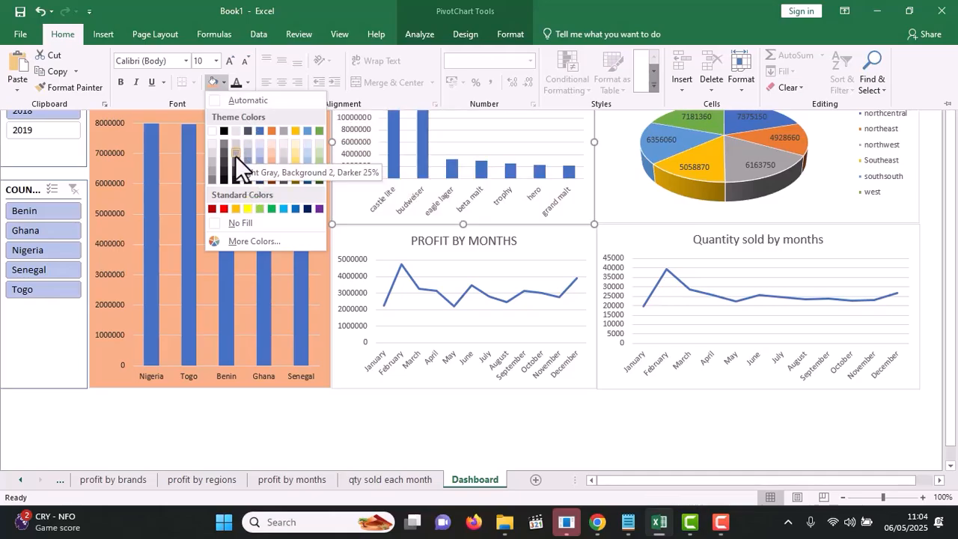
click(237, 156)
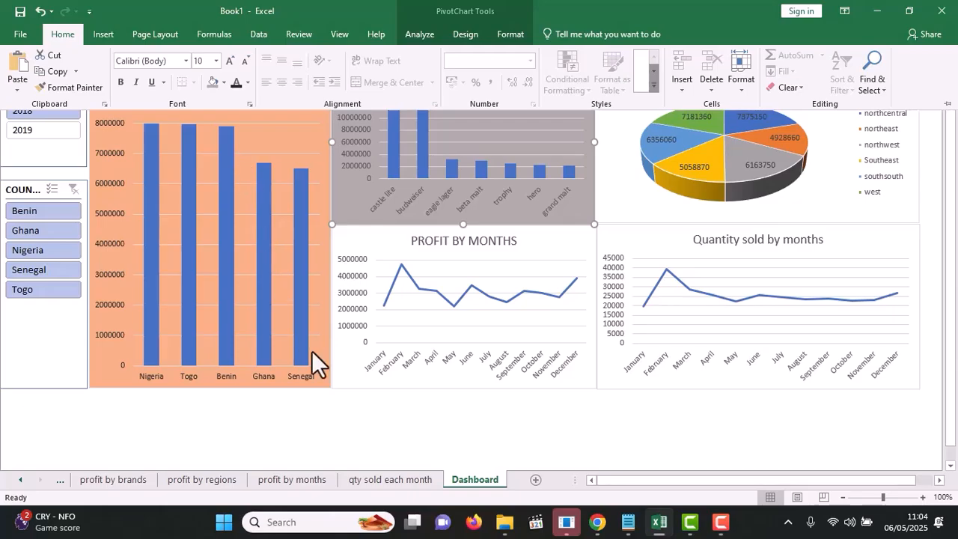
key(ctrl+F1)
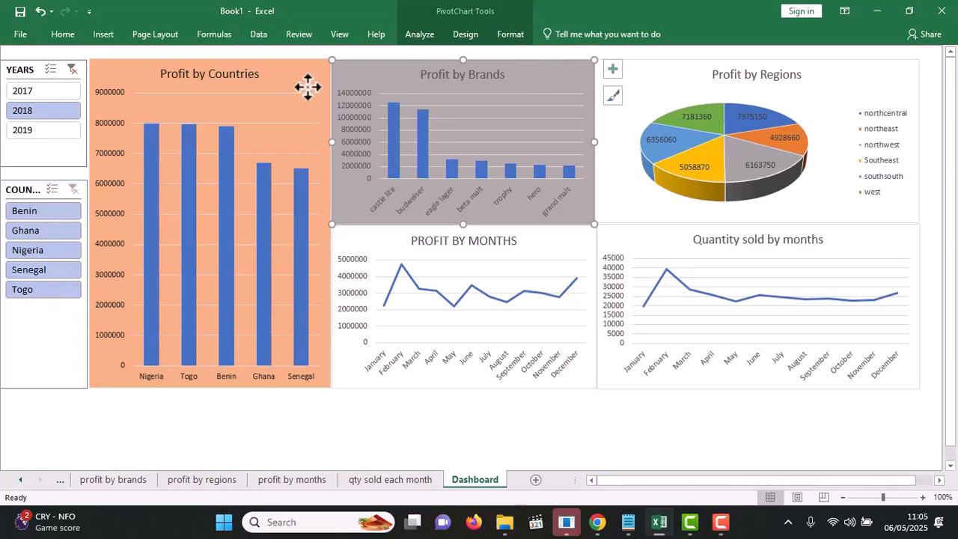
Set the text colour of the Profit by Brands chart to black
click(63, 34)
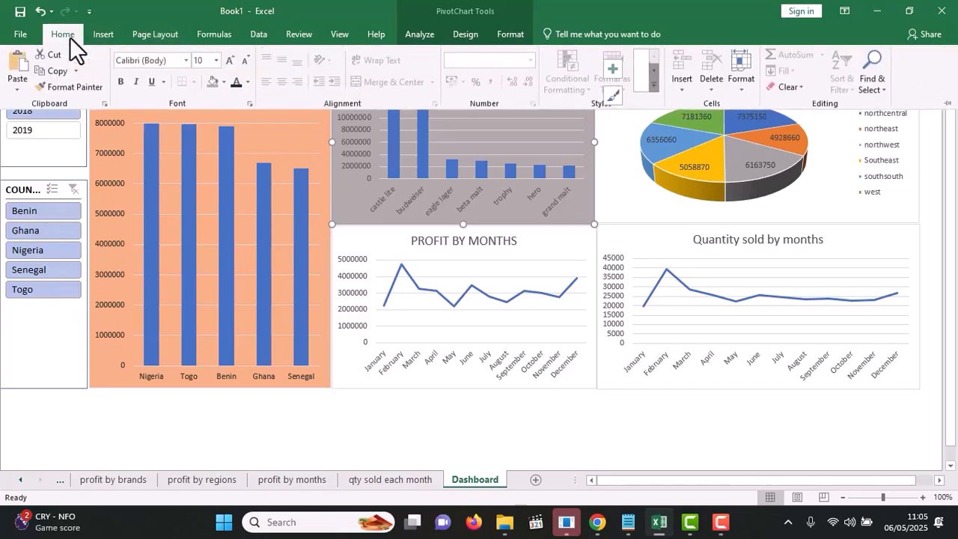
click(249, 84)
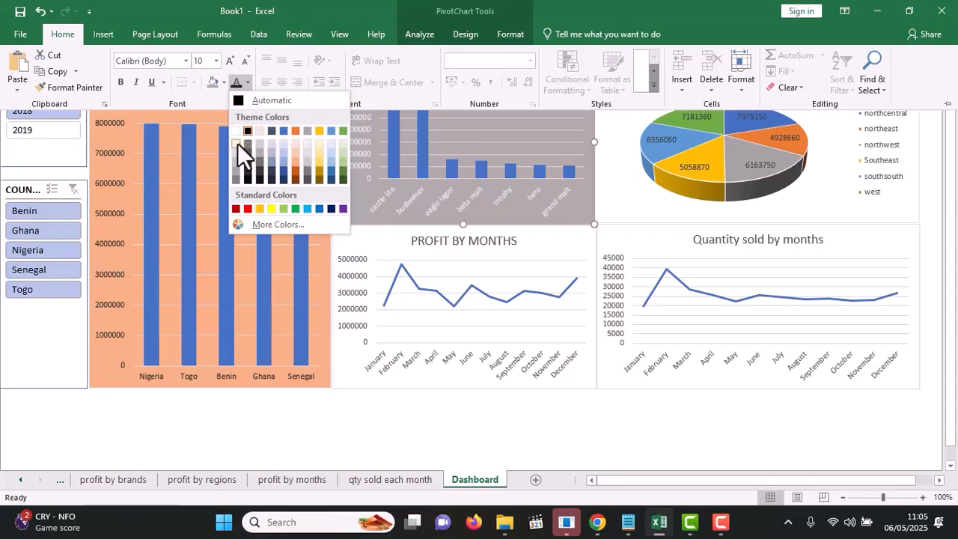
click(248, 182)
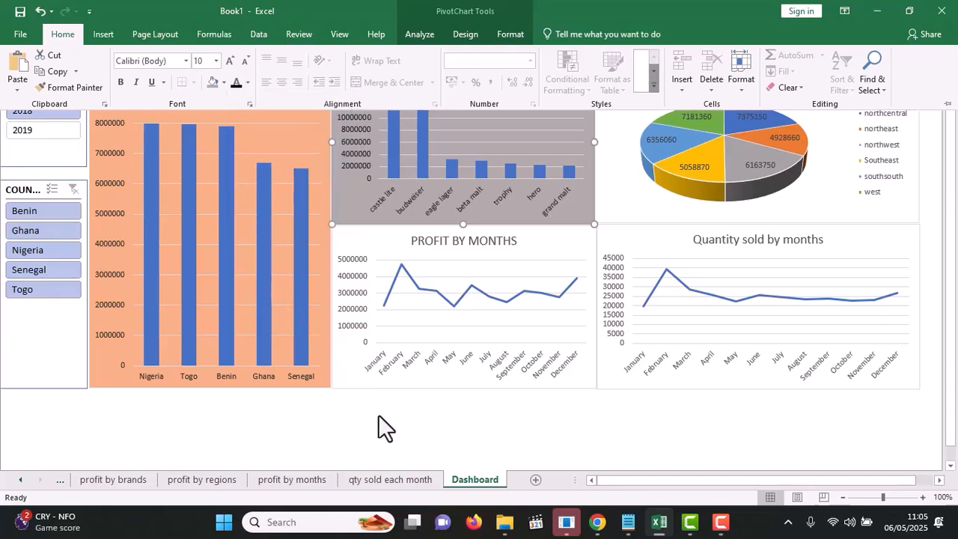
click(380, 418)
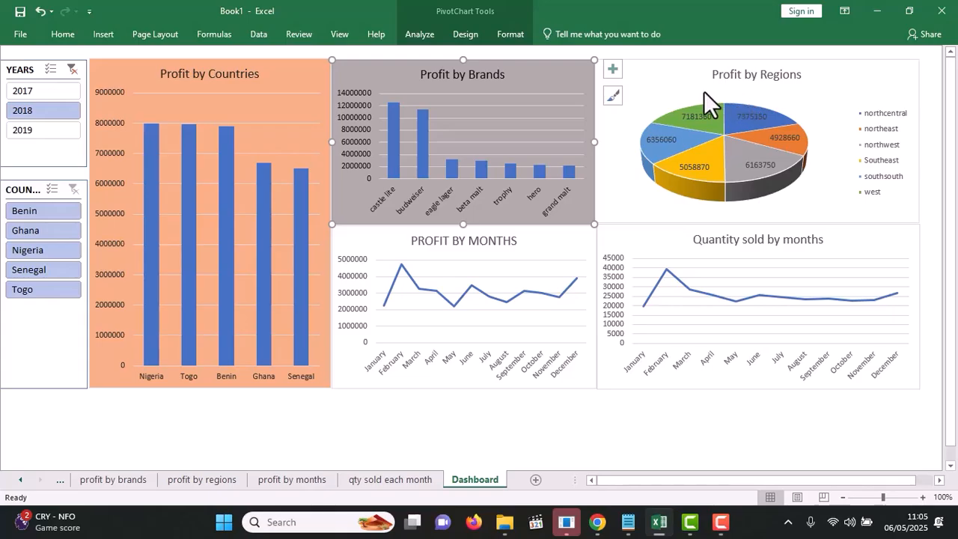
Fill the Profit by Regions chart background with Orange, Accent 2, Lighter 40%
click(679, 77)
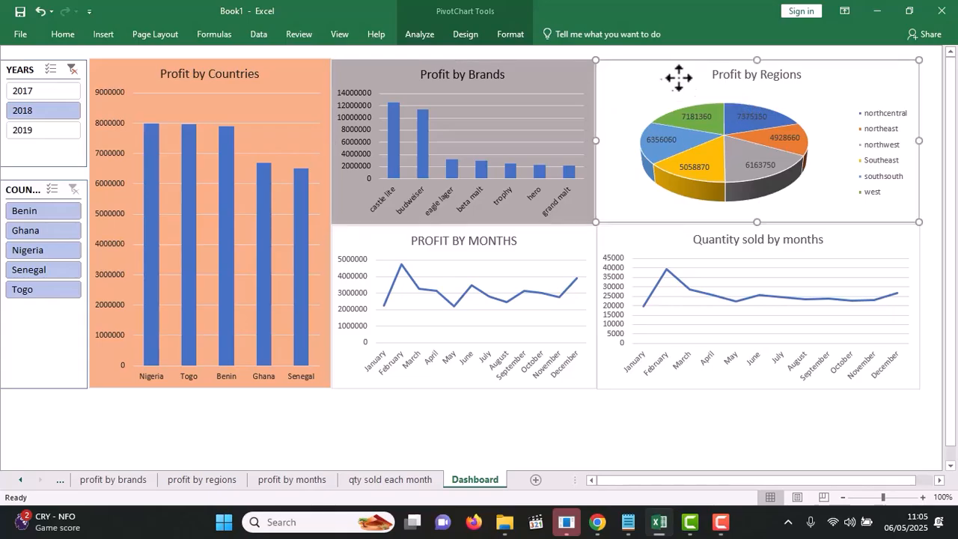
click(54, 35)
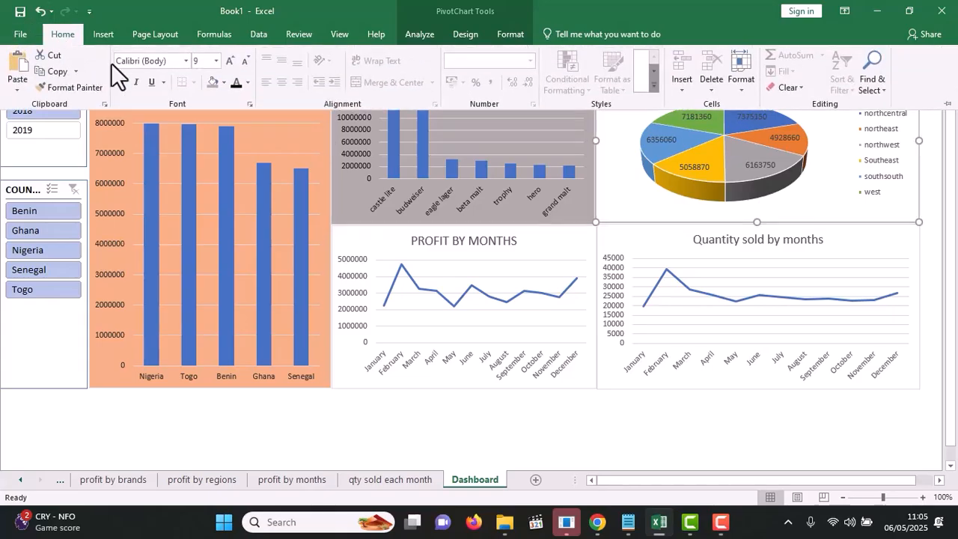
click(223, 82)
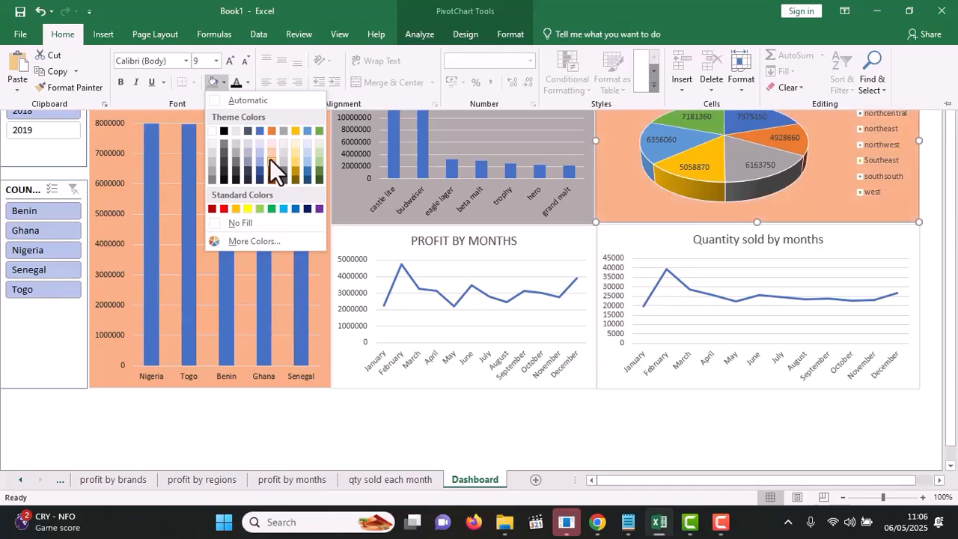
click(270, 158)
key(ctrl+F1)
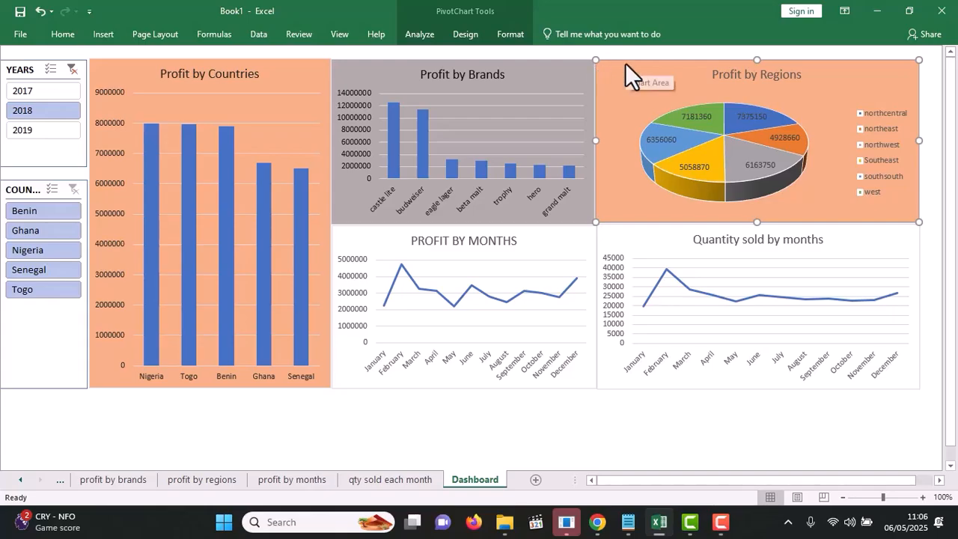
Set the text colour of the Profit by Regions chart to a medium gray theme shade
click(61, 35)
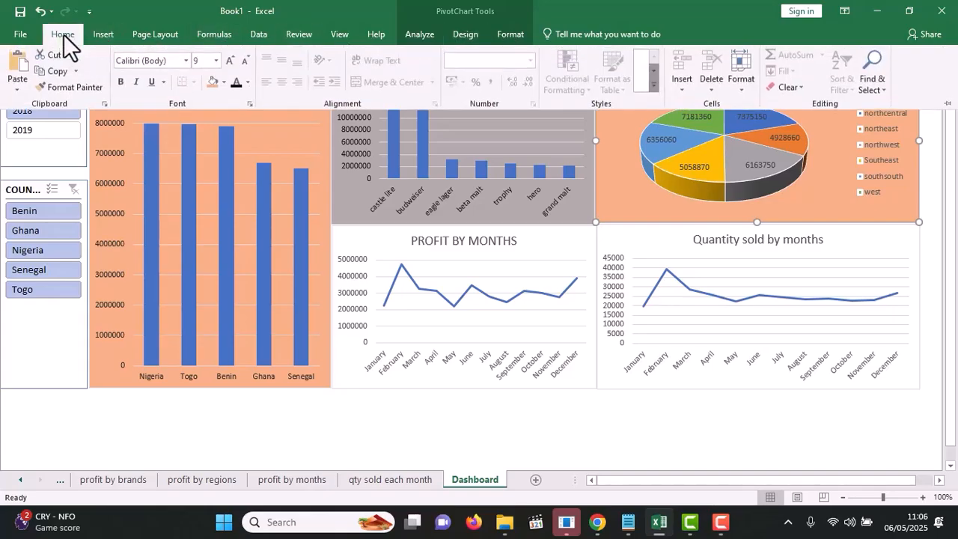
click(247, 81)
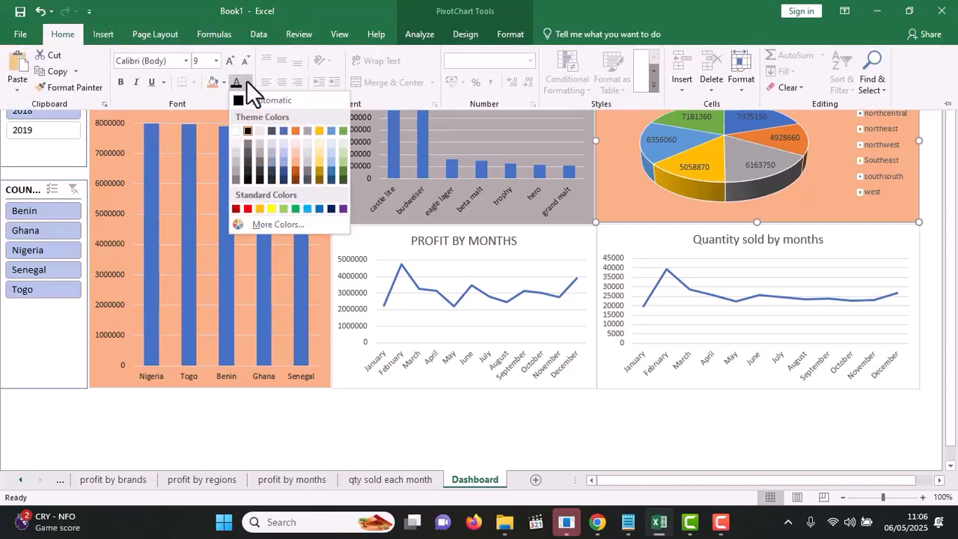
click(259, 165)
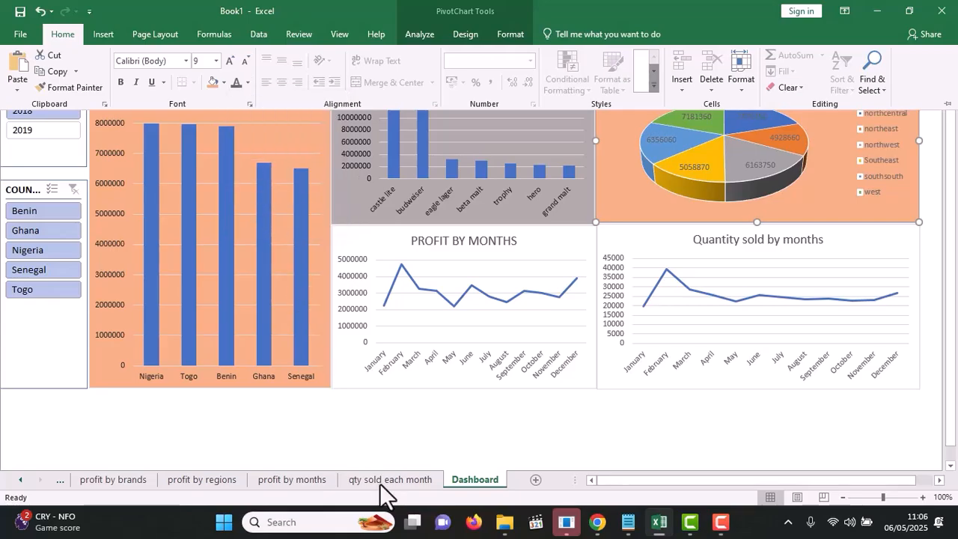
click(376, 423)
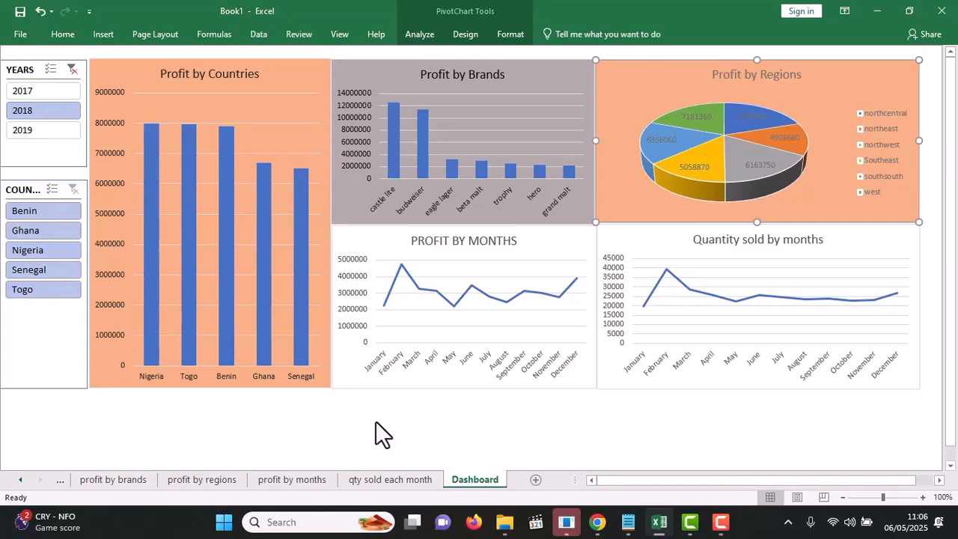
Fill the PROFIT BY MONTHS chart background with Blue, Accent 1, Lighter 60%
click(555, 250)
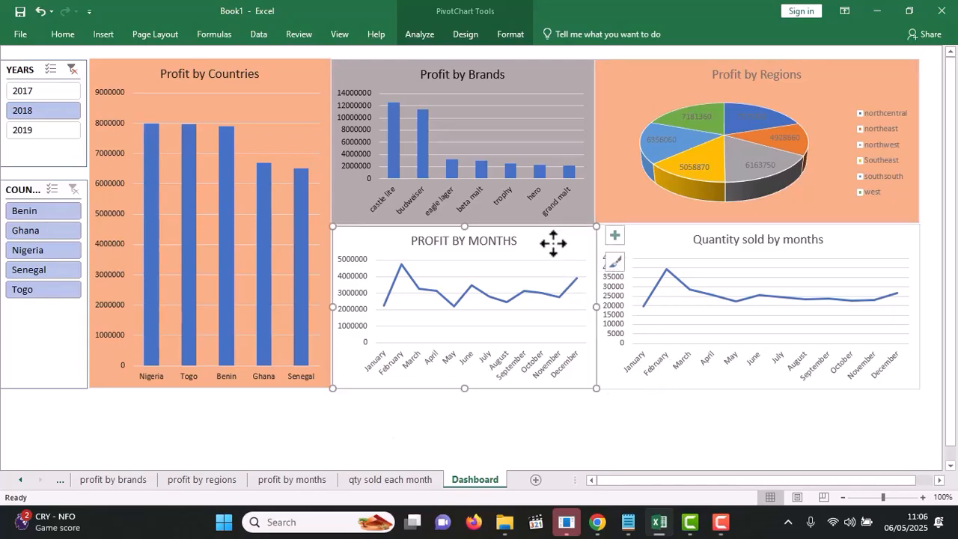
click(68, 37)
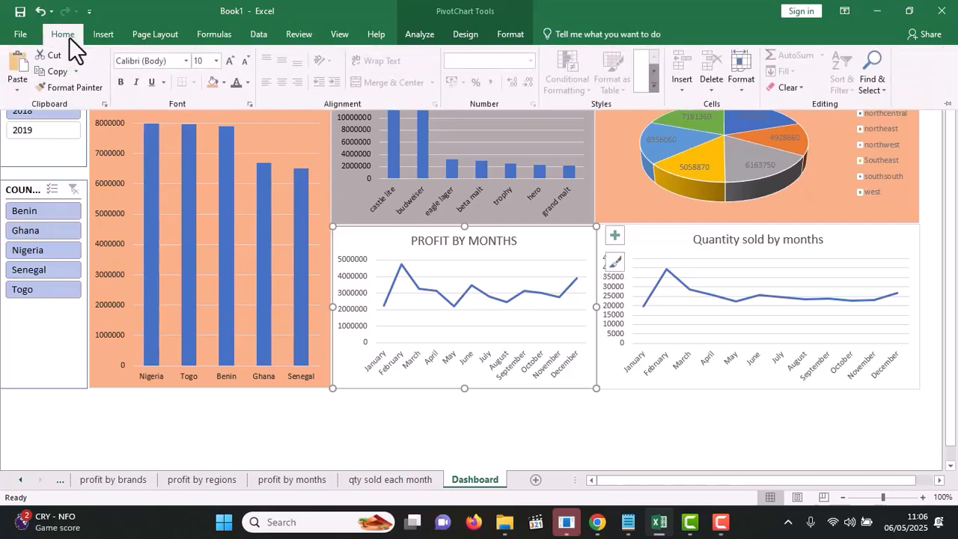
click(221, 82)
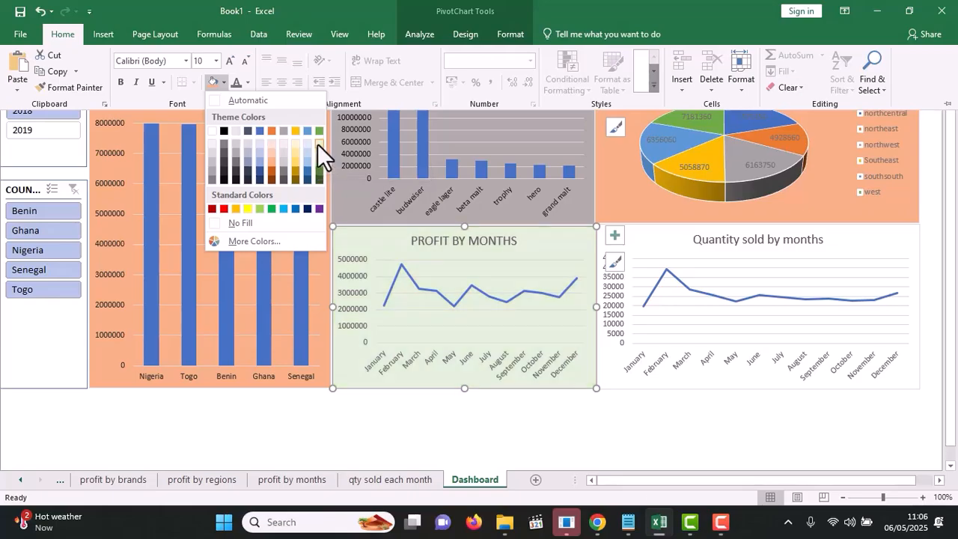
click(259, 153)
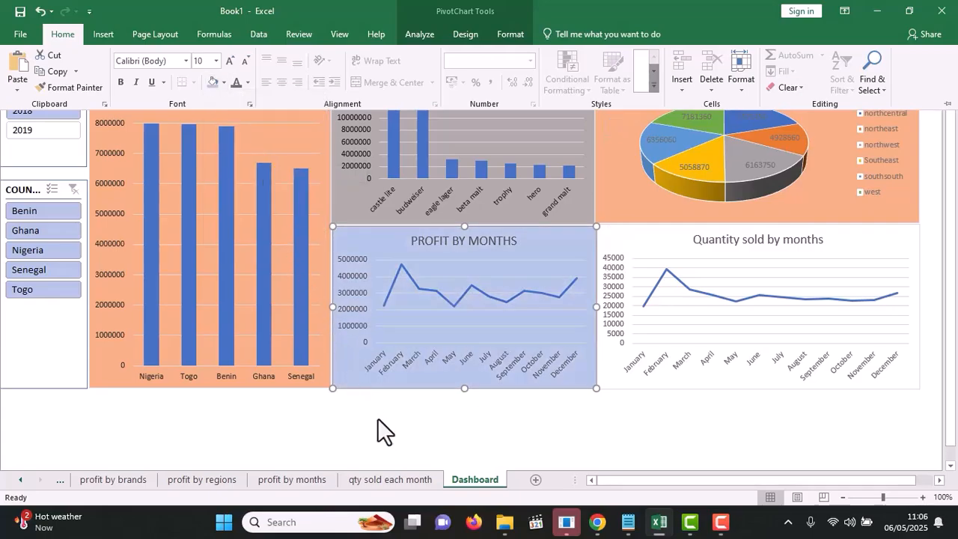
key(ctrl+F1)
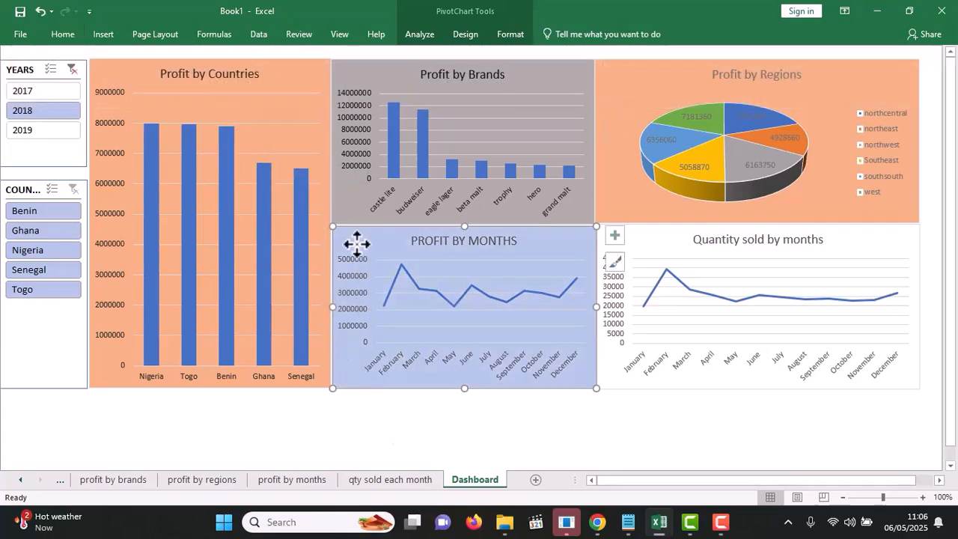
Set the text colour of the PROFIT BY MONTHS chart to Orange, Accent 2, Darker 25%
click(58, 36)
click(248, 81)
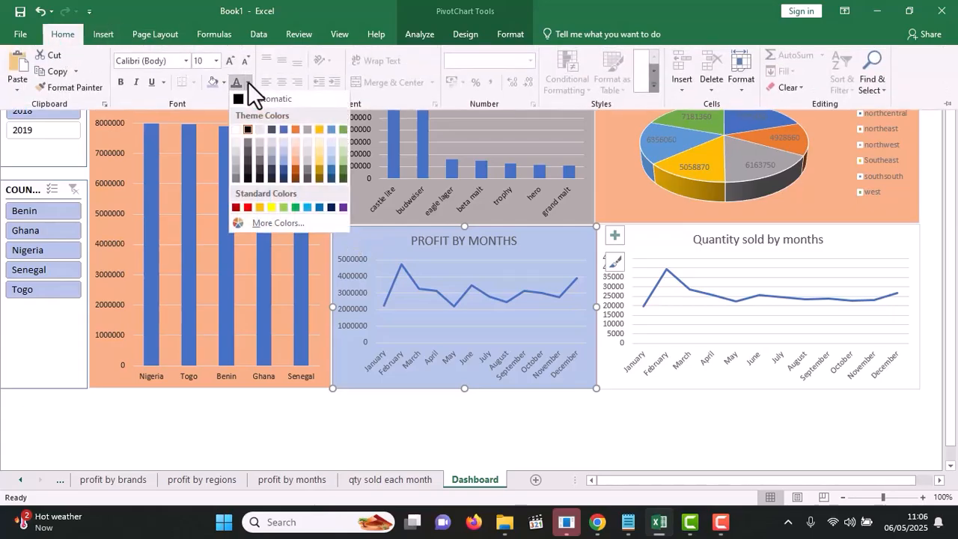
click(290, 170)
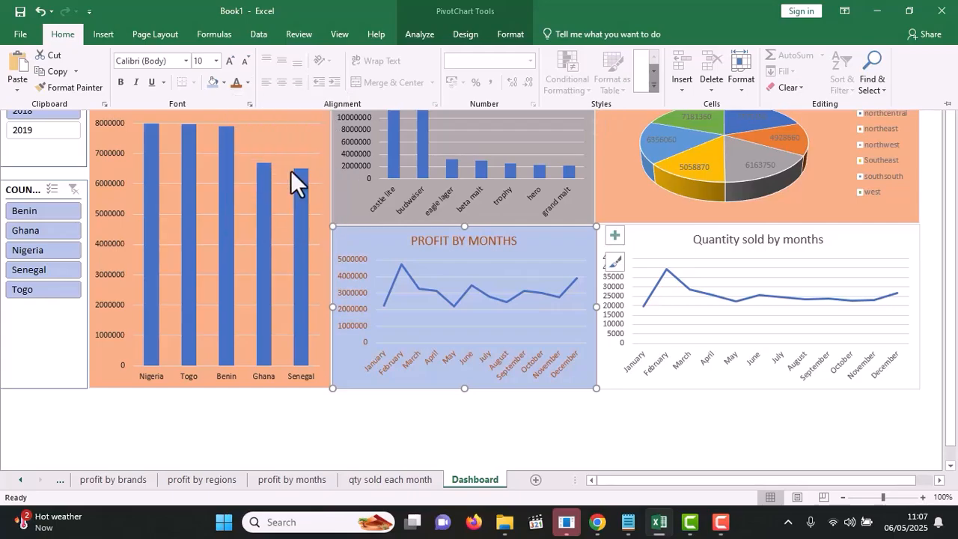
key(ctrl+F1)
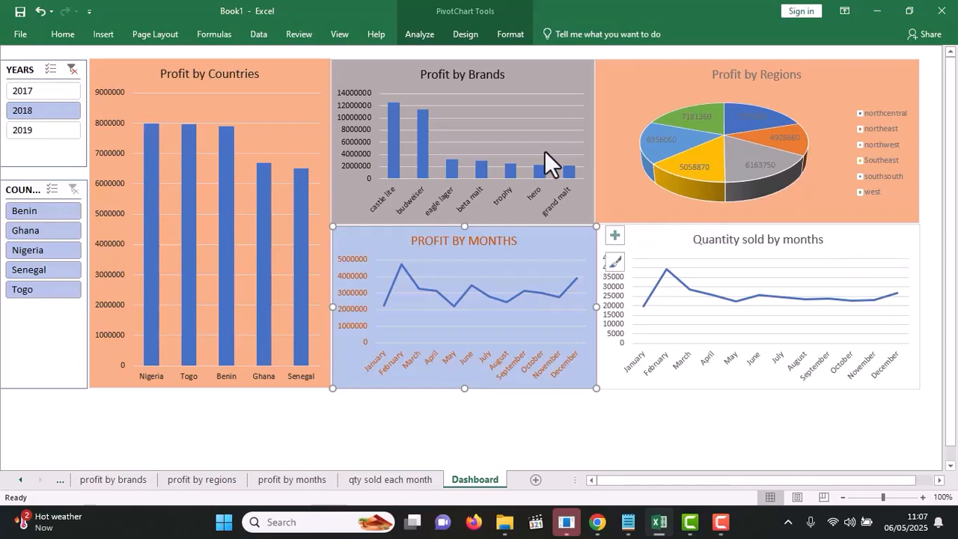
click(63, 35)
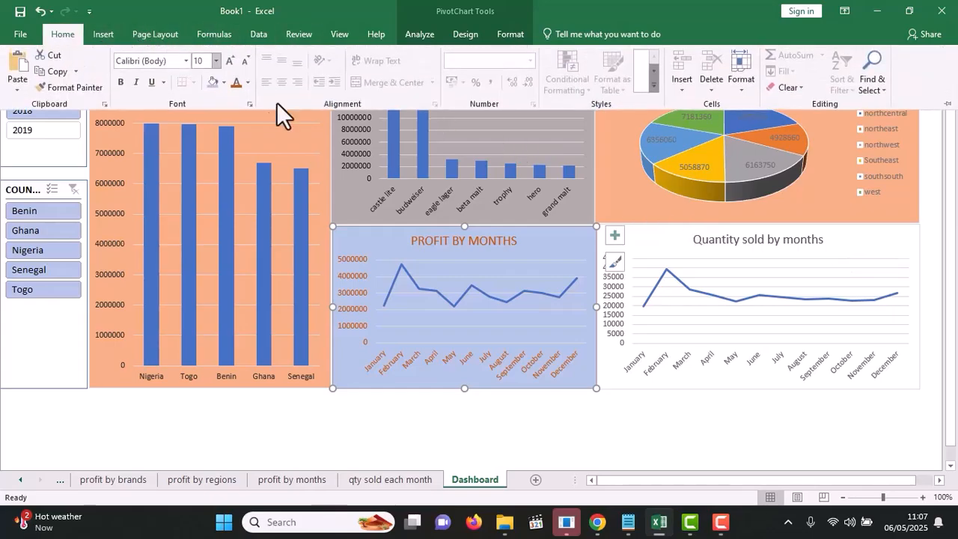
click(224, 87)
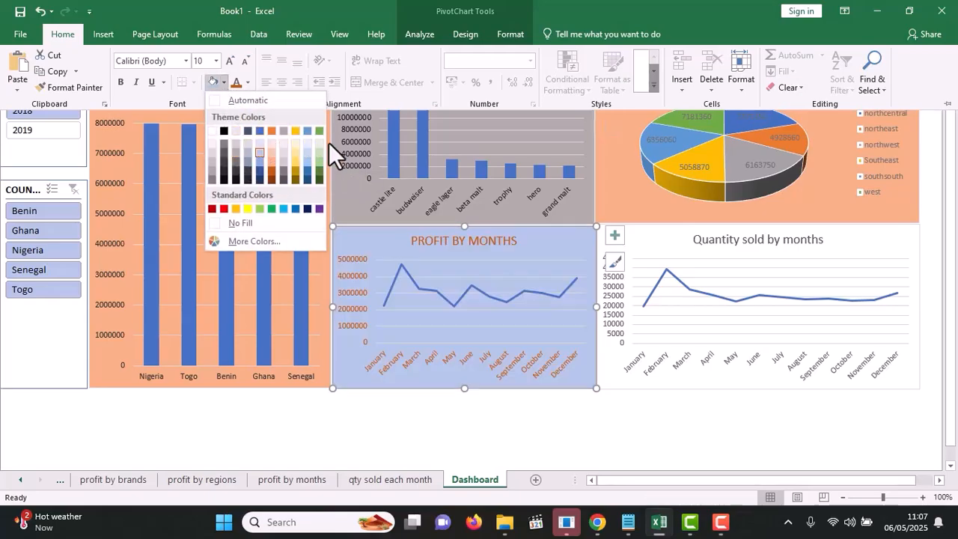
key(Escape)
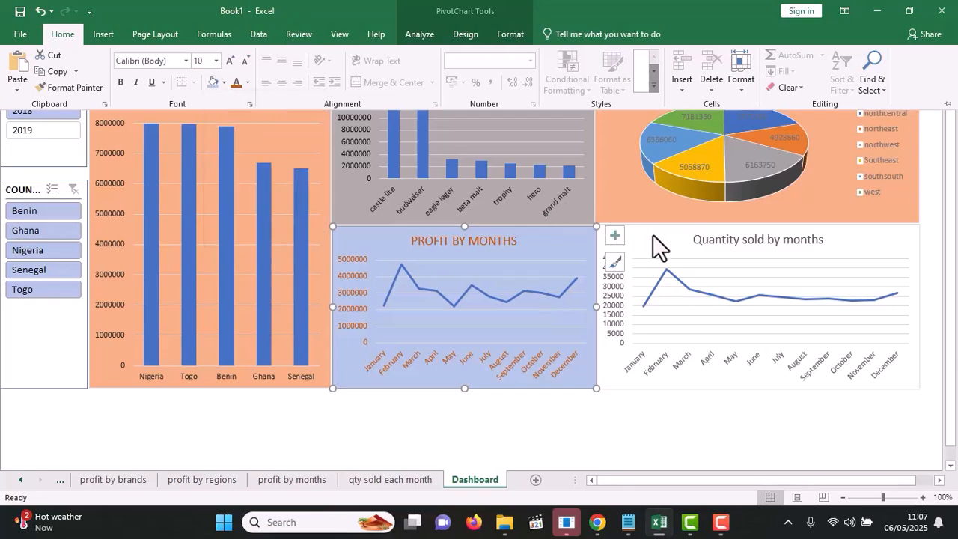
key(ctrl+F1)
Fill the Quantity sold by months chart background with a very pale gray theme colour
click(653, 235)
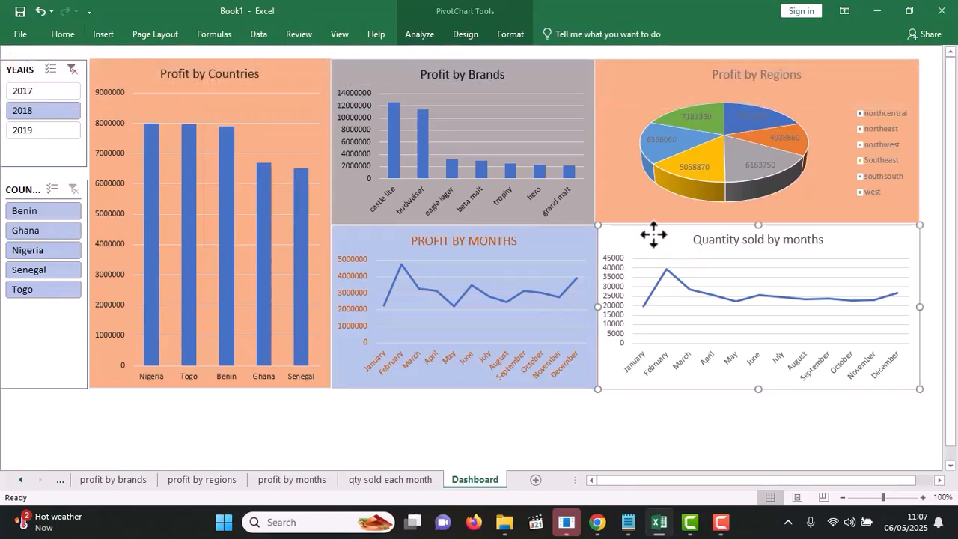
click(68, 30)
click(224, 82)
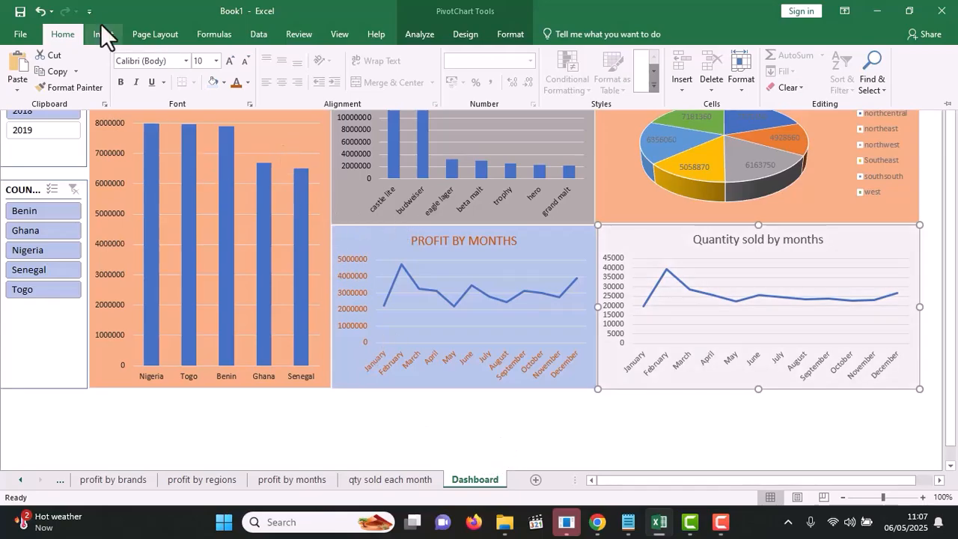
Set the text colour of the Quantity sold by months chart to Green, Accent 6, Darker 25%
click(248, 82)
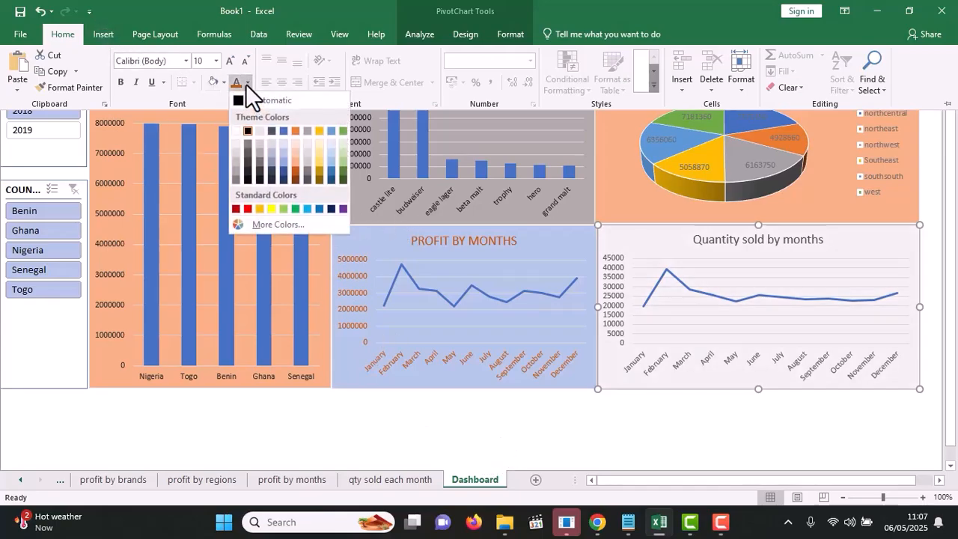
click(342, 168)
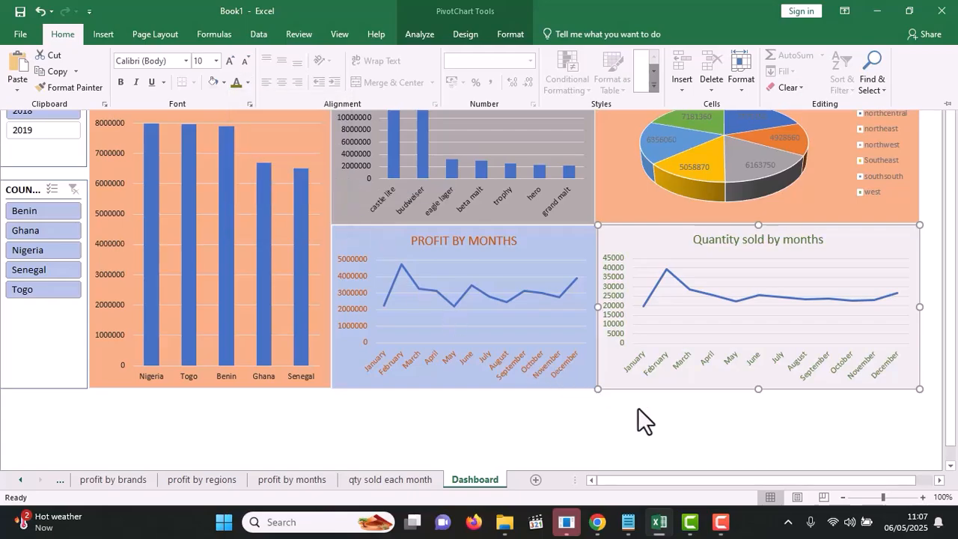
key(ctrl+F1)
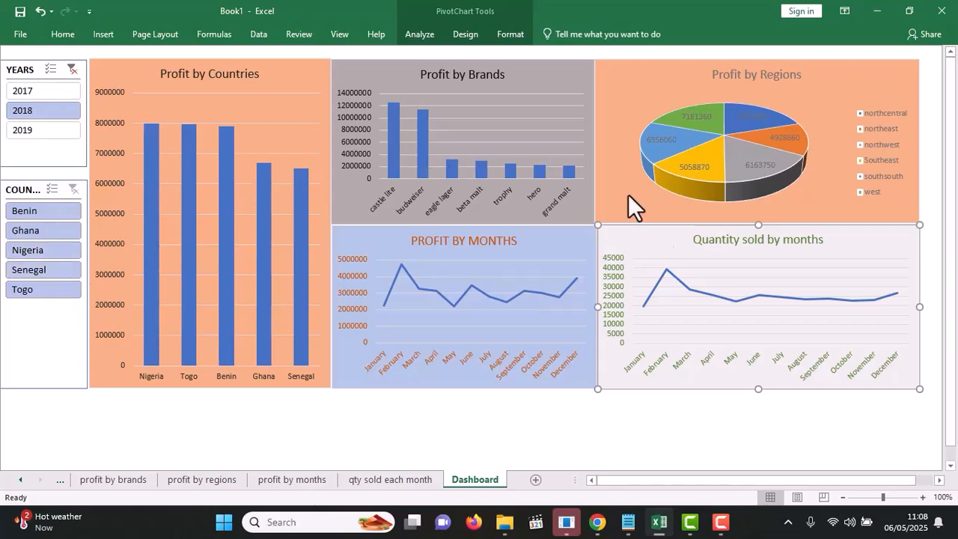
Move the Quantity sold, PROFIT BY MONTHS, Profit by Regions and Profit by Brands charts down and slightly right, leaving free space above them
drag(868, 245, 891, 323)
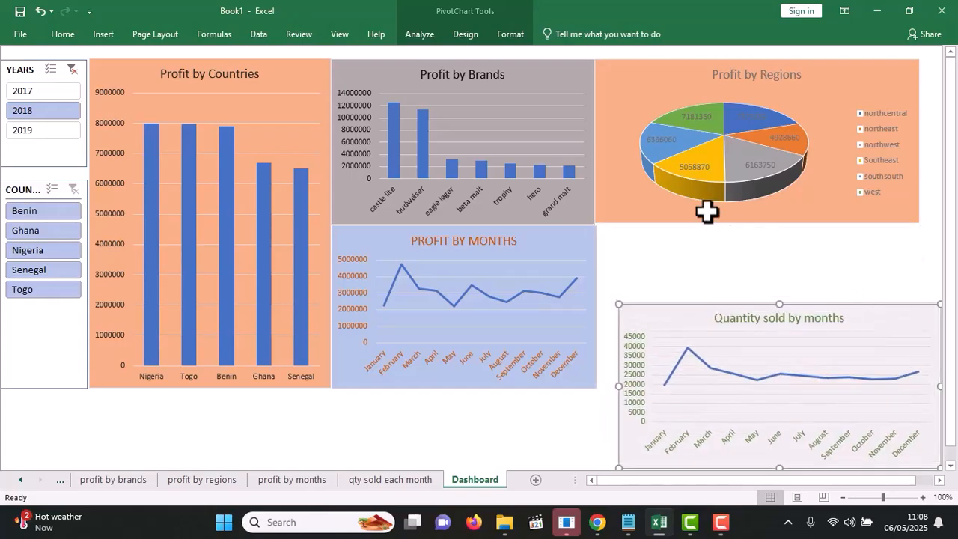
drag(575, 232, 599, 313)
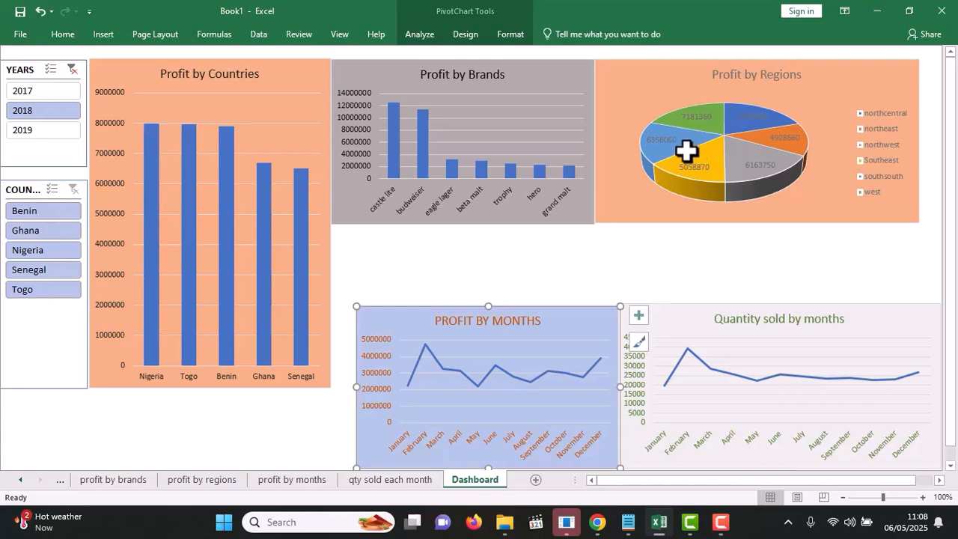
drag(638, 85, 663, 165)
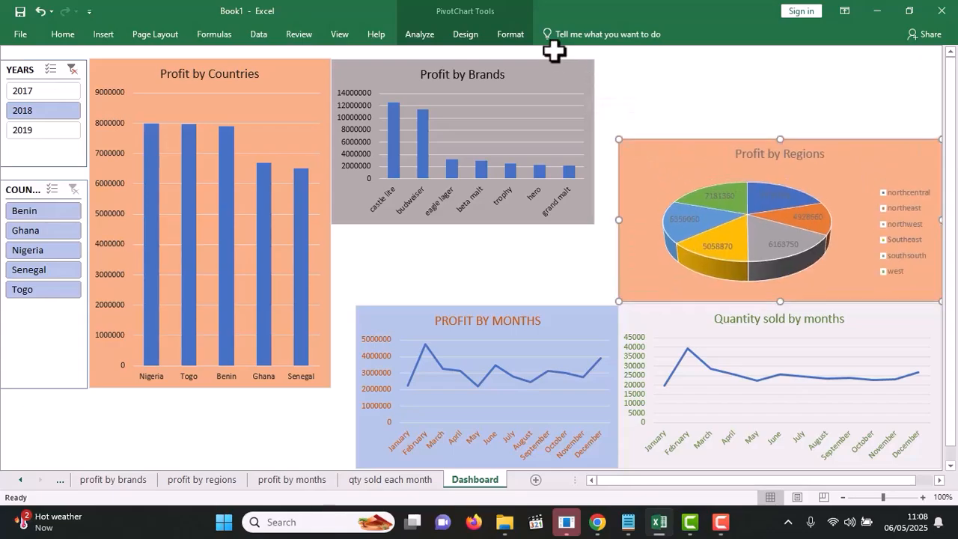
drag(561, 69, 582, 148)
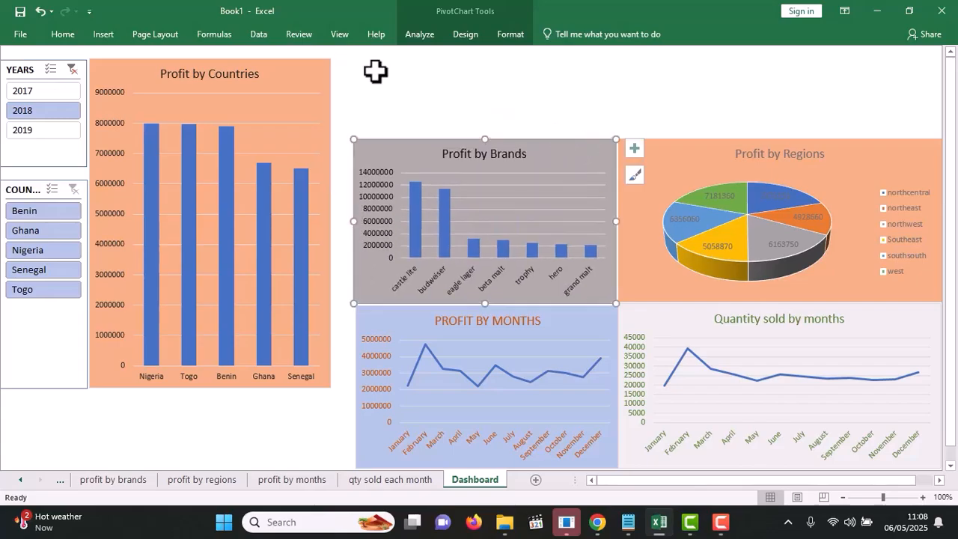
Move the Profit by Countries chart slightly down and right, and place the Profit by Brands chart flush beside it with their upper edges aligned
drag(303, 82, 310, 105)
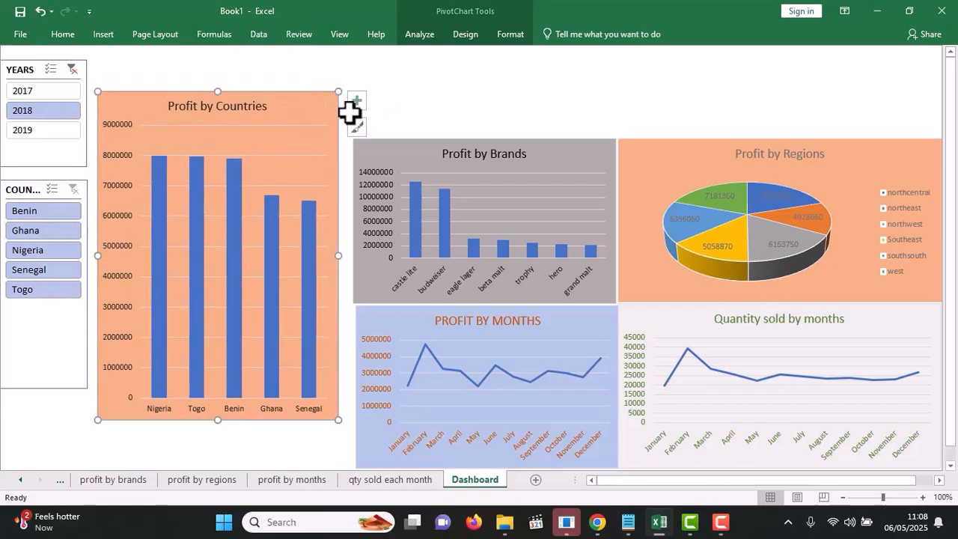
click(420, 157)
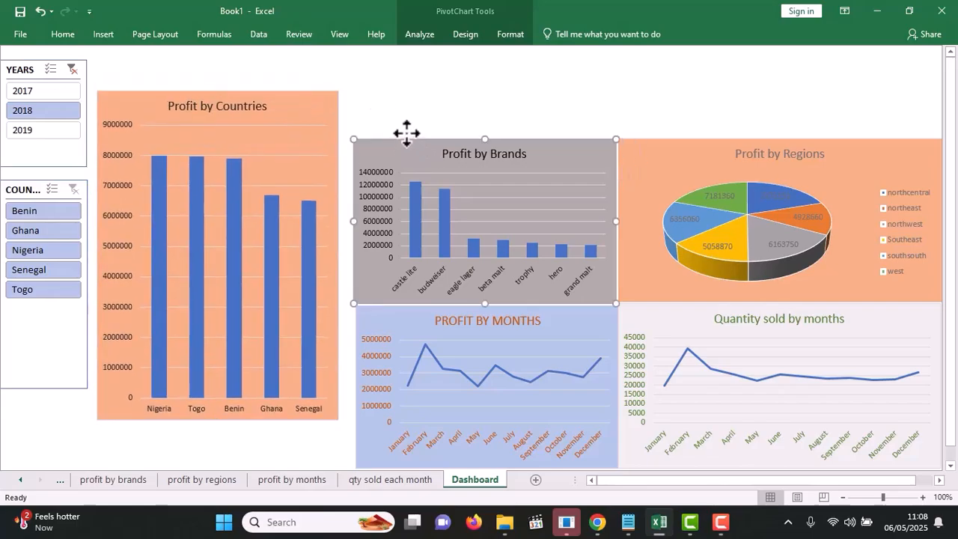
double_click(398, 143)
drag(399, 149, 385, 101)
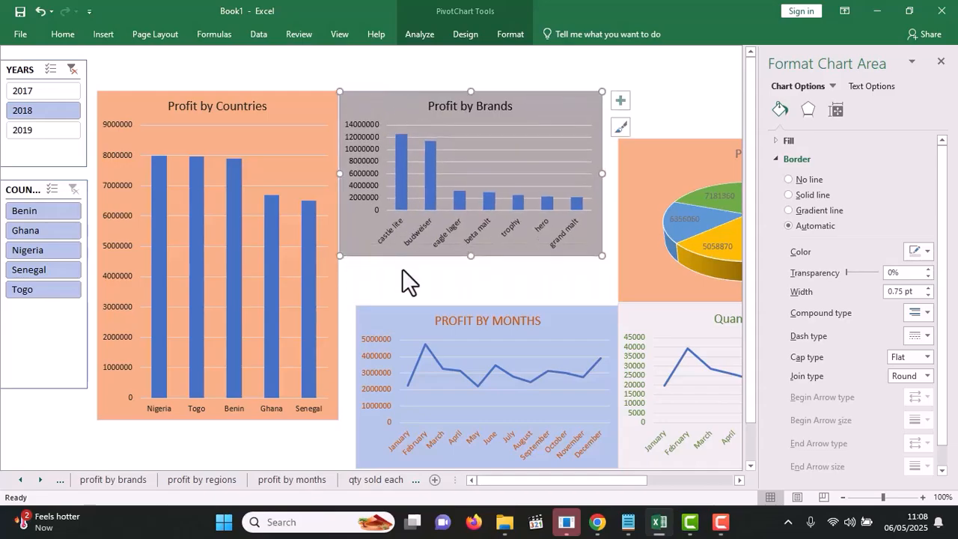
Stretch the Profit by Countries chart downward to about the lower edge of the PROFIT BY MONTHS chart and close the formatting pane
click(331, 316)
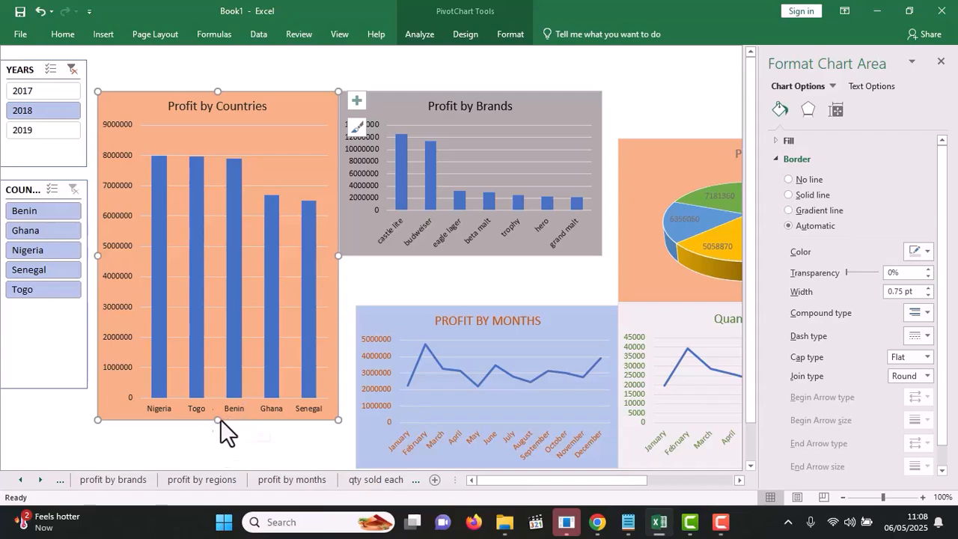
drag(218, 420, 219, 387)
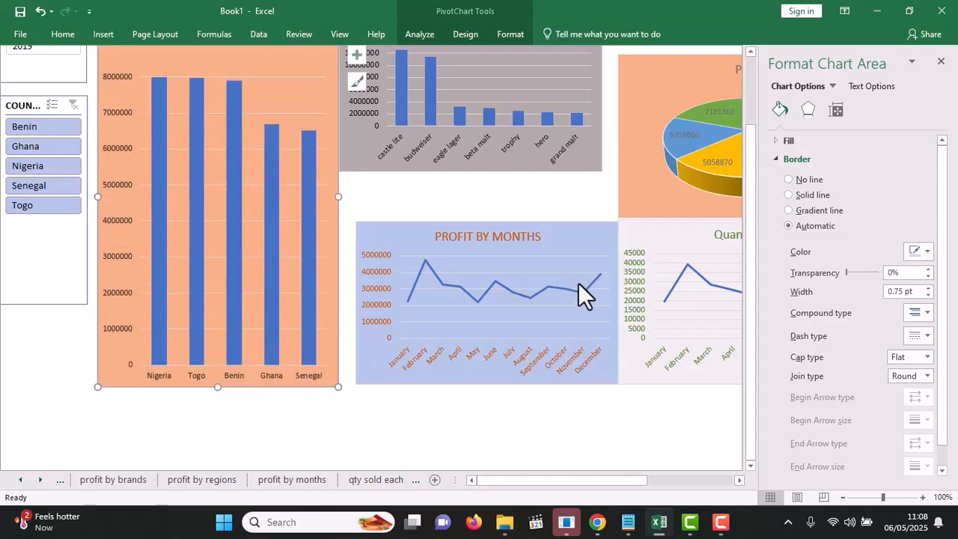
click(941, 62)
drag(954, 154, 954, 113)
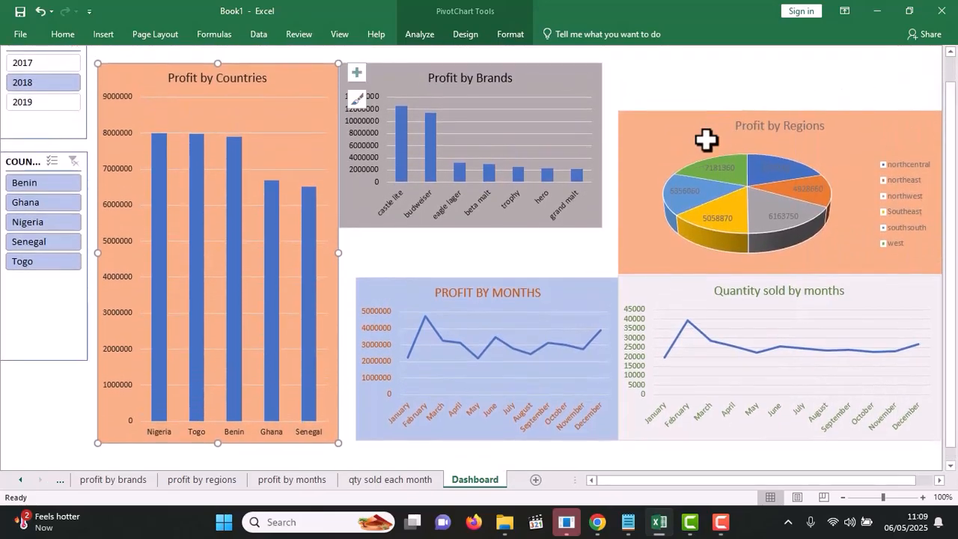
Enlarge the PROFIT BY MONTHS chart slightly upward and extend its left side flush against the Profit by Countries chart
click(574, 293)
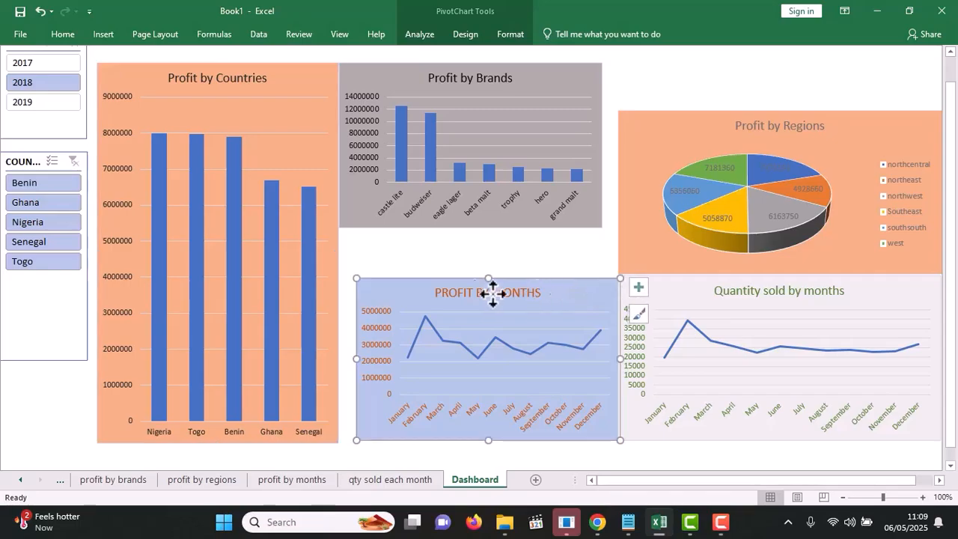
drag(488, 278, 487, 260)
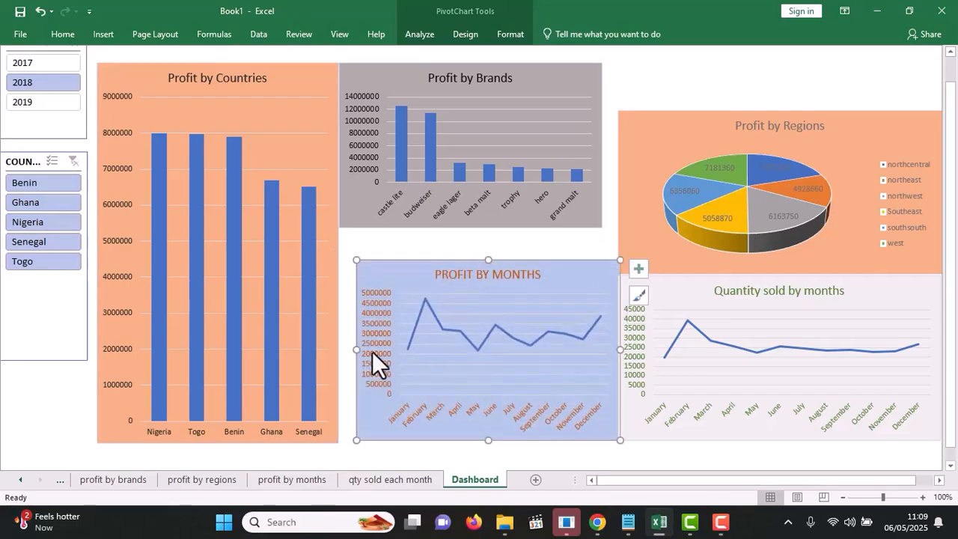
drag(357, 351, 340, 352)
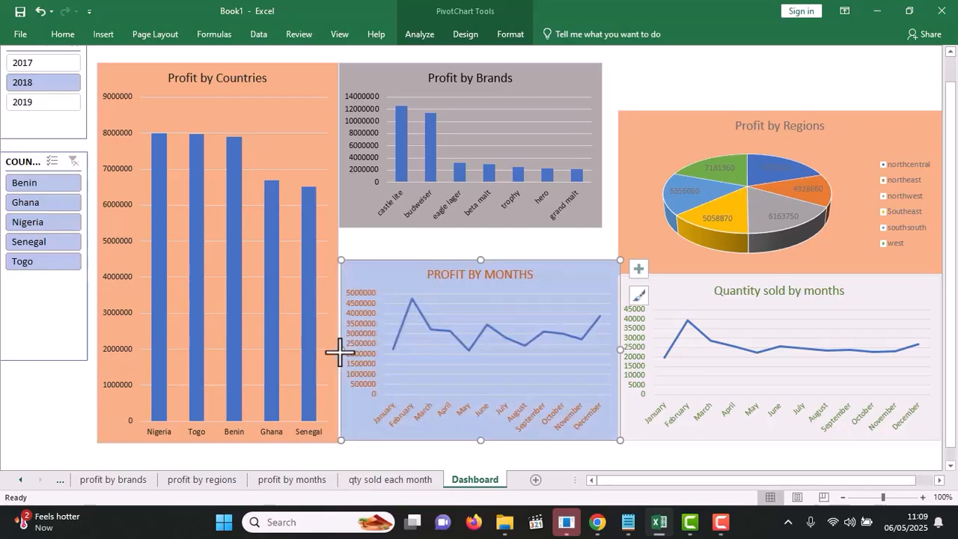
Stretch the Profit by Brands chart down to the PROFIT BY MONTHS chart and resize both so their right edges align
click(589, 213)
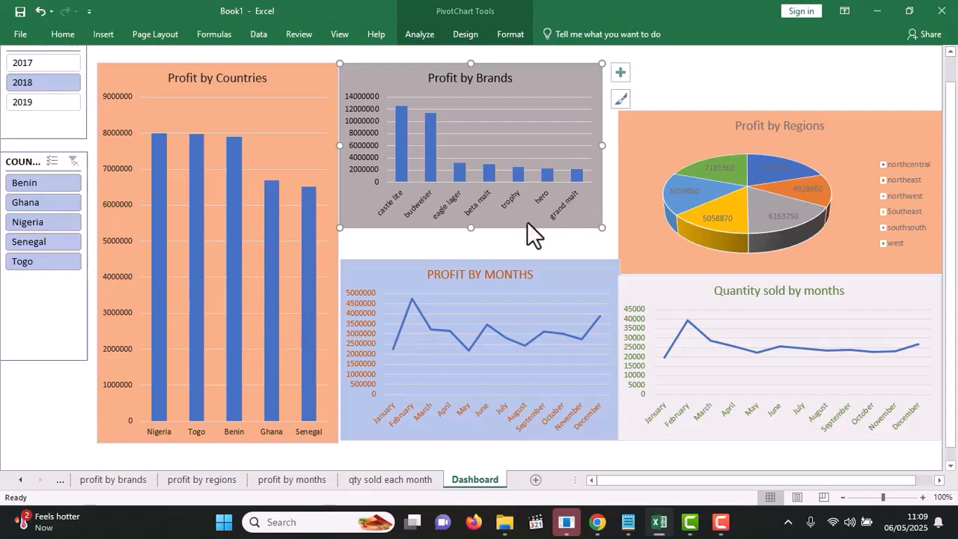
drag(471, 227, 471, 258)
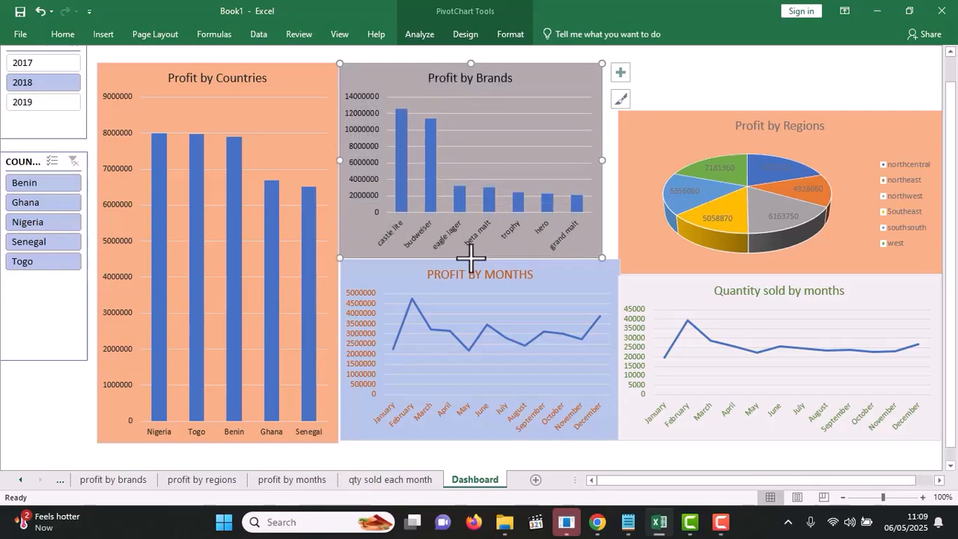
click(596, 279)
drag(622, 350, 614, 350)
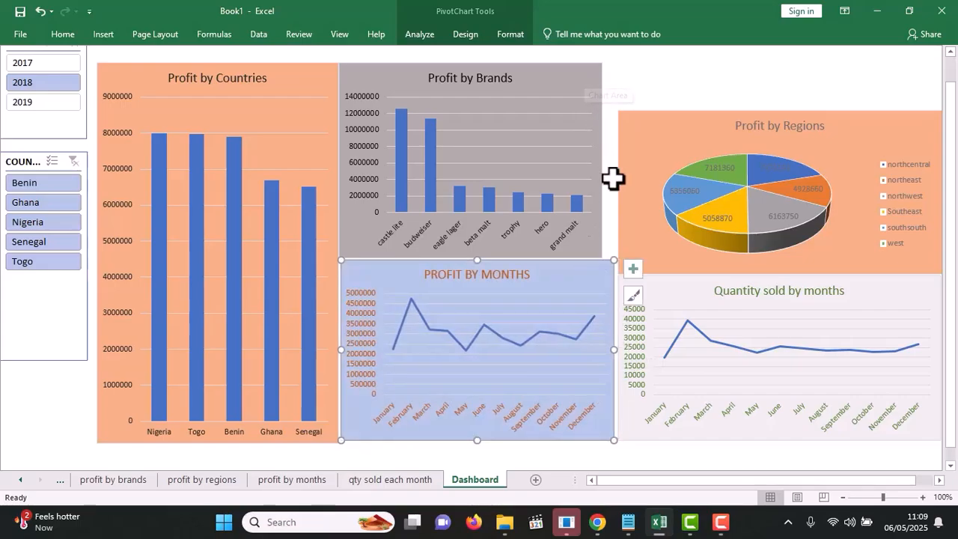
click(564, 84)
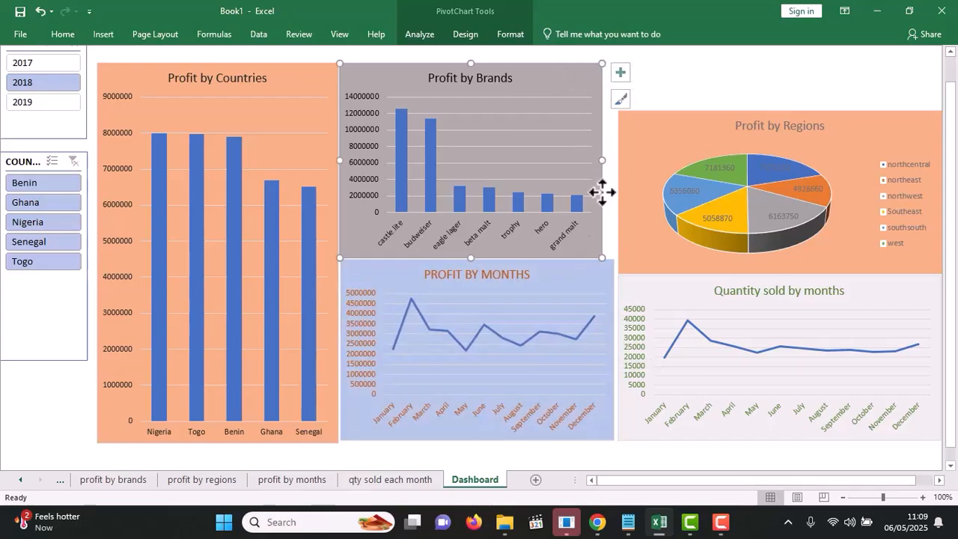
drag(599, 164, 614, 162)
Move the Profit by Regions chart flush beside Profit by Brands and stretch its lower edge down level with that chart's
click(641, 161)
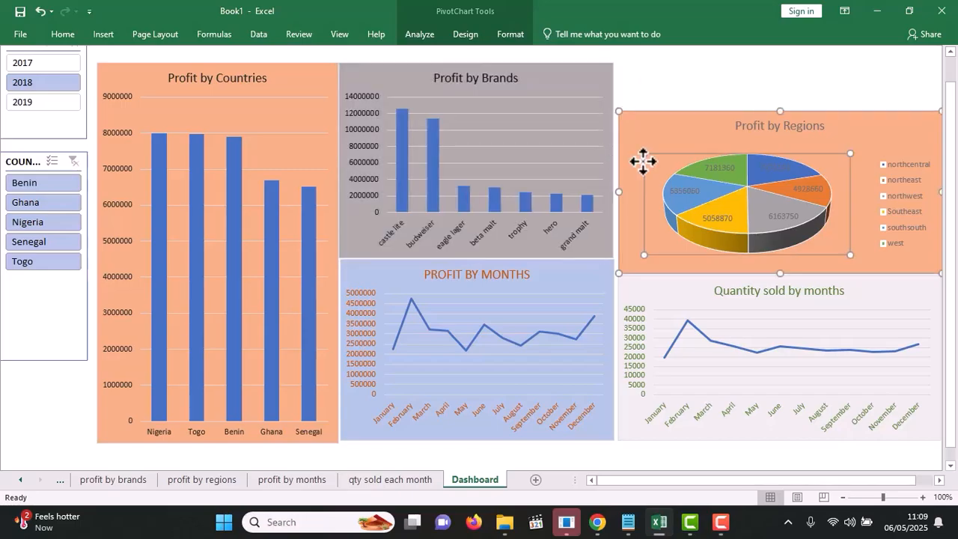
click(644, 126)
double_click(644, 126)
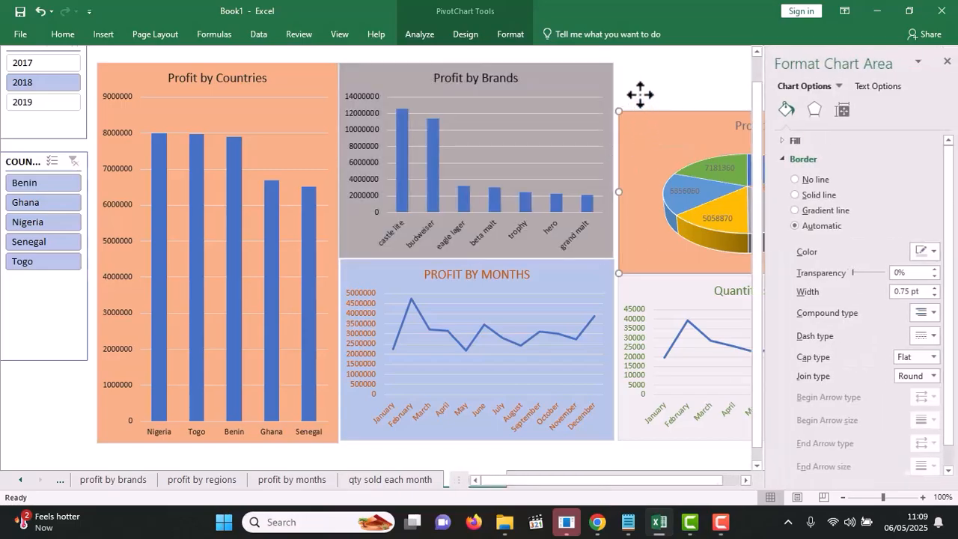
drag(639, 128, 631, 79)
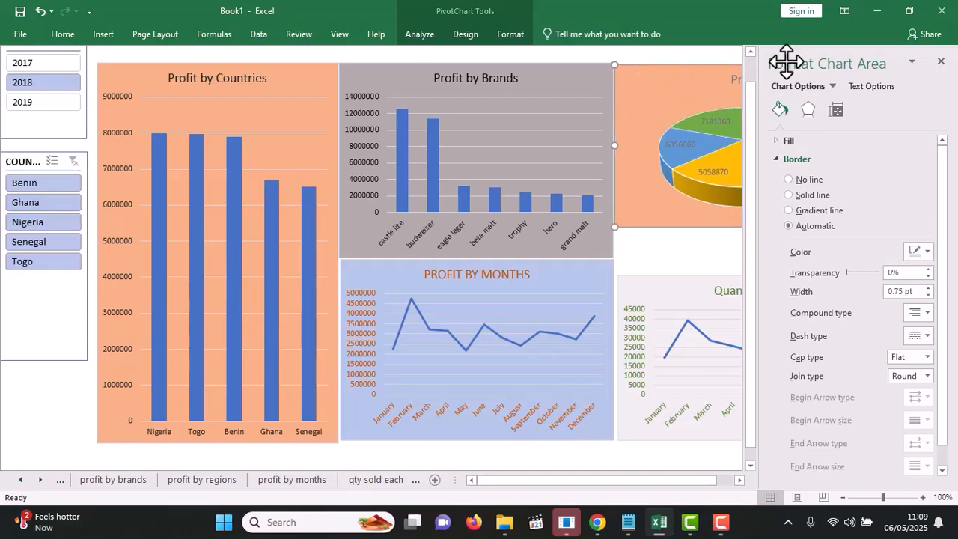
click(940, 63)
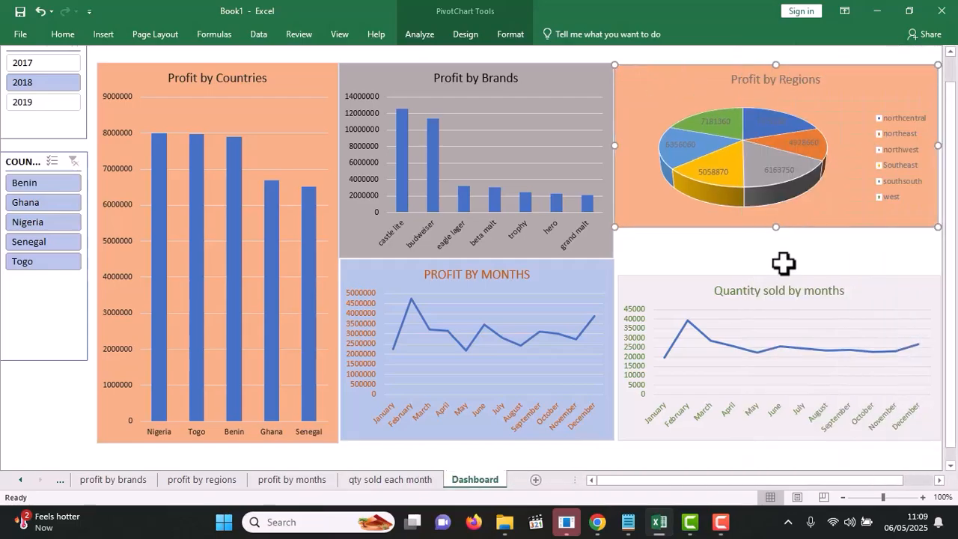
drag(776, 228, 773, 259)
Enlarge the Quantity sold by months chart up to the Profit by Regions chart and left to meet the PROFIT BY MONTHS chart
click(681, 293)
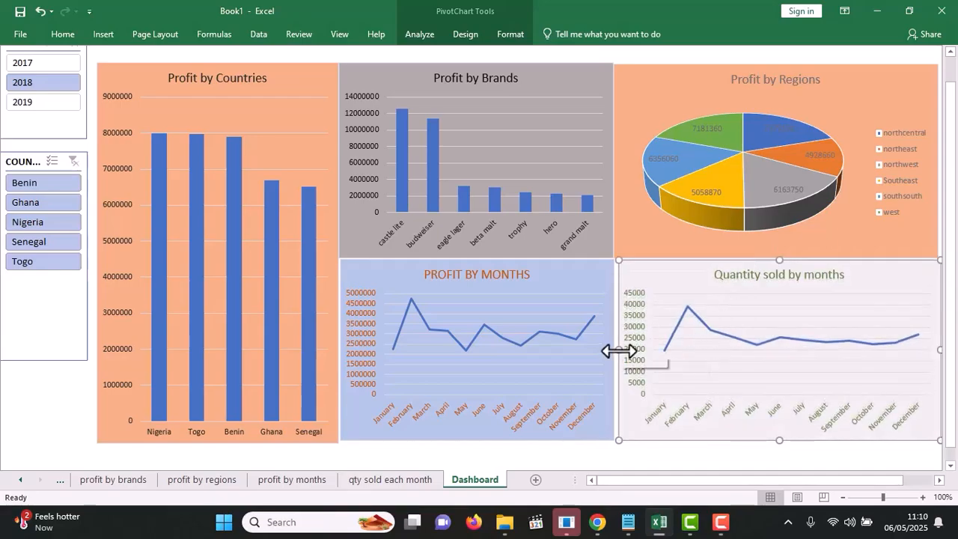
drag(618, 350, 614, 350)
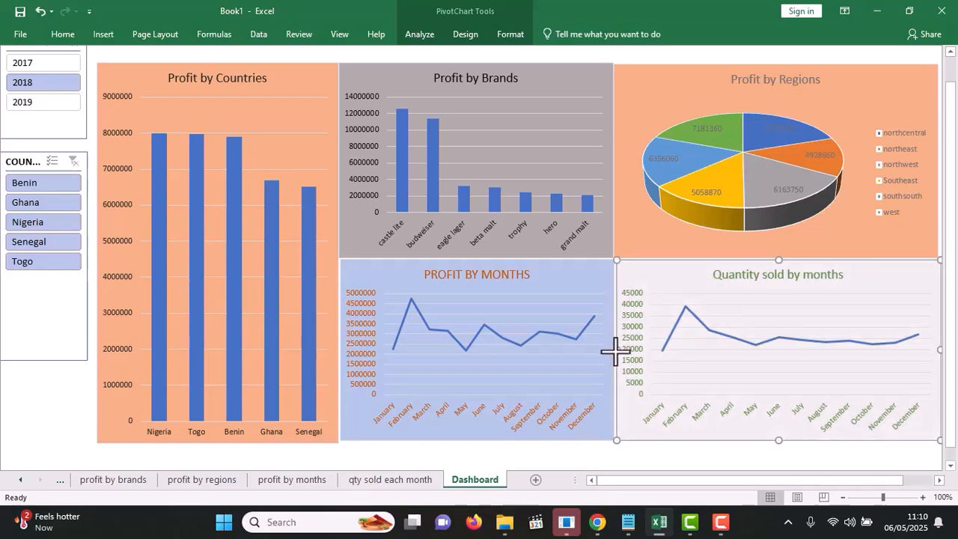
click(547, 460)
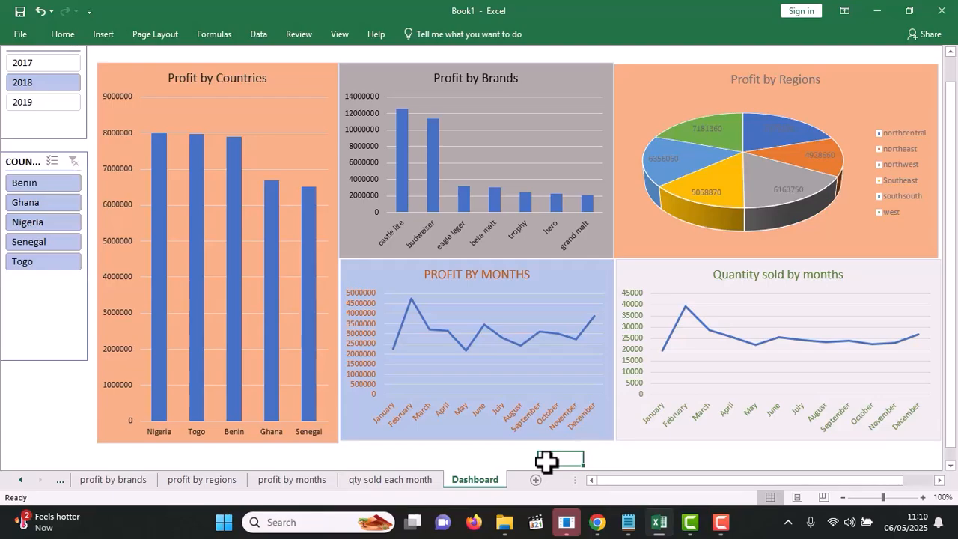
Move the COUNTRIES and YEARS slicers down, and stretch the YEARS slicer upward to align with the charts' upper edge
click(949, 52)
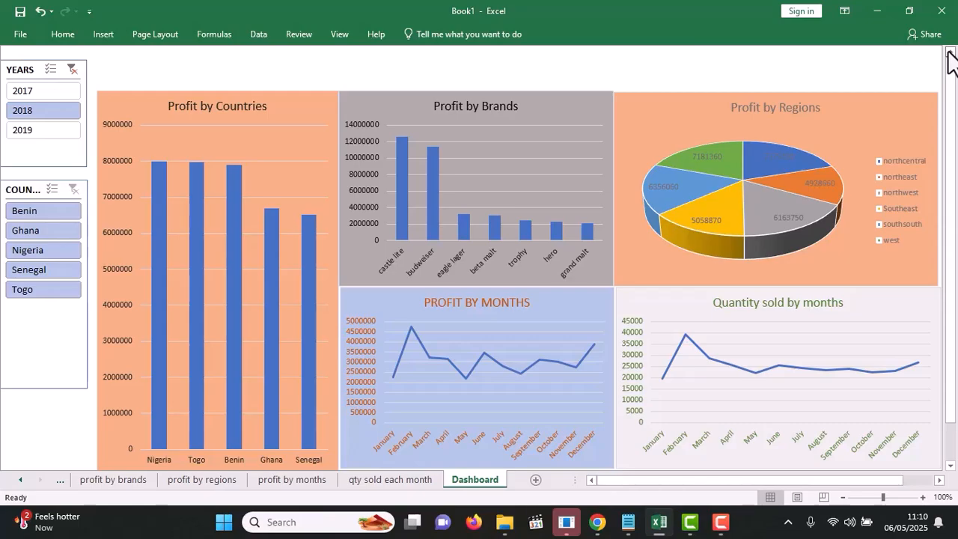
drag(950, 63, 949, 125)
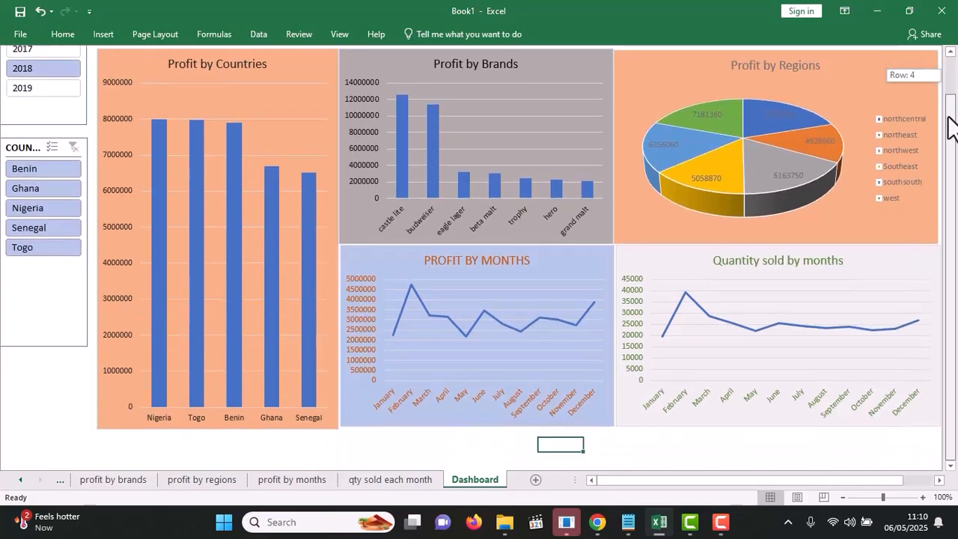
drag(951, 158, 953, 67)
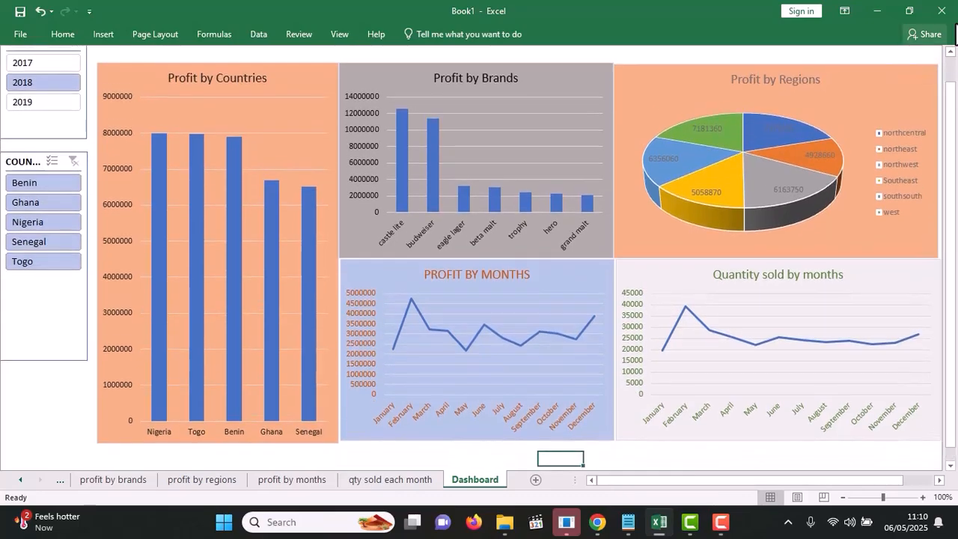
click(950, 53)
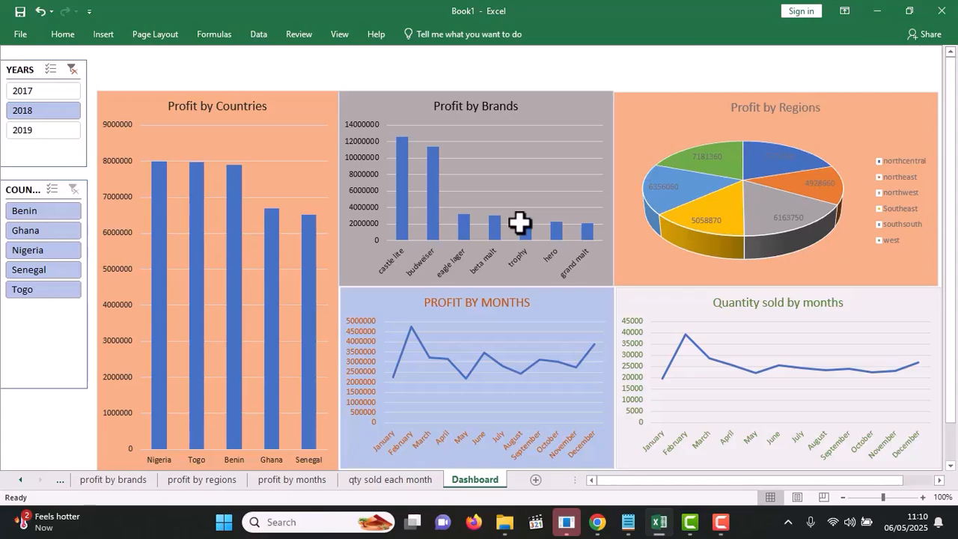
drag(32, 340, 25, 418)
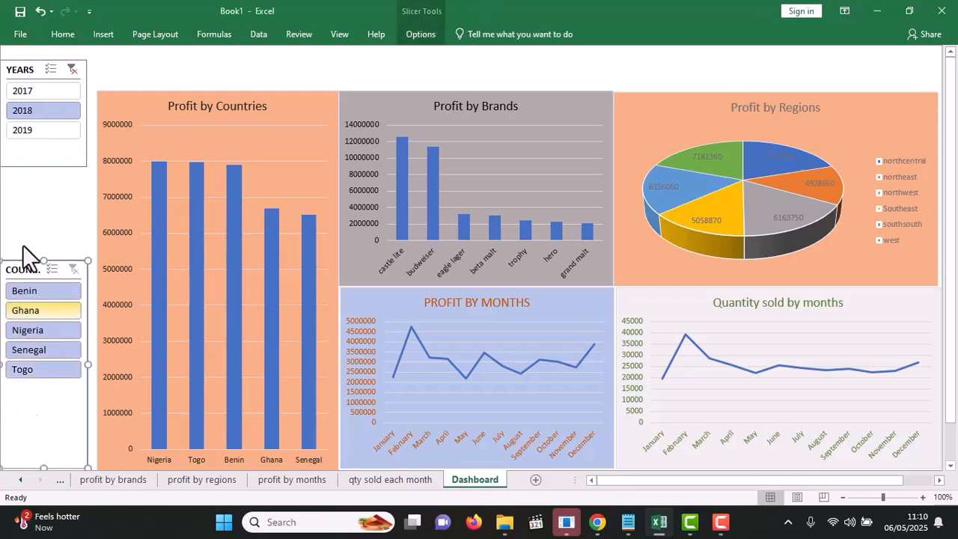
drag(52, 155, 55, 240)
drag(46, 146, 42, 92)
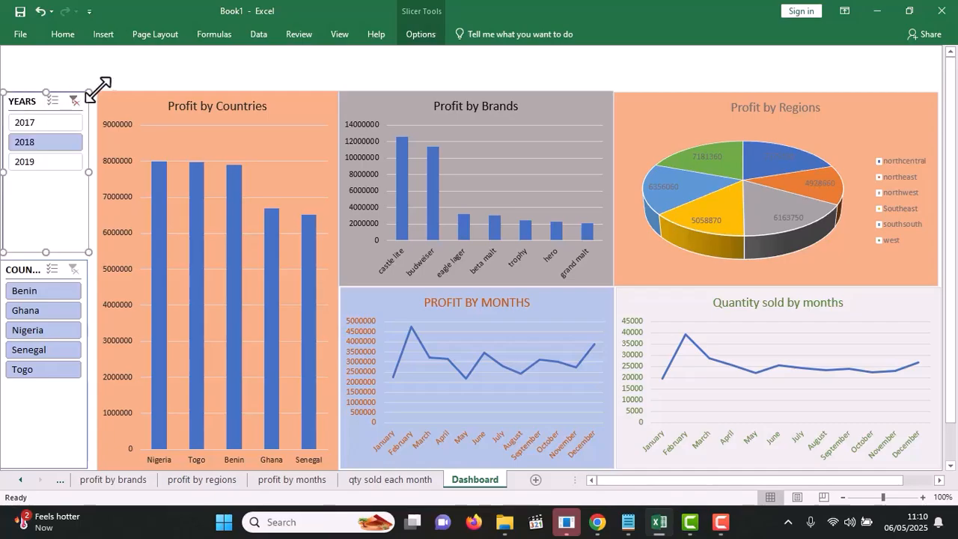
Widen the Profit by Countries chart leftward to close the gap beside the slicers
click(132, 69)
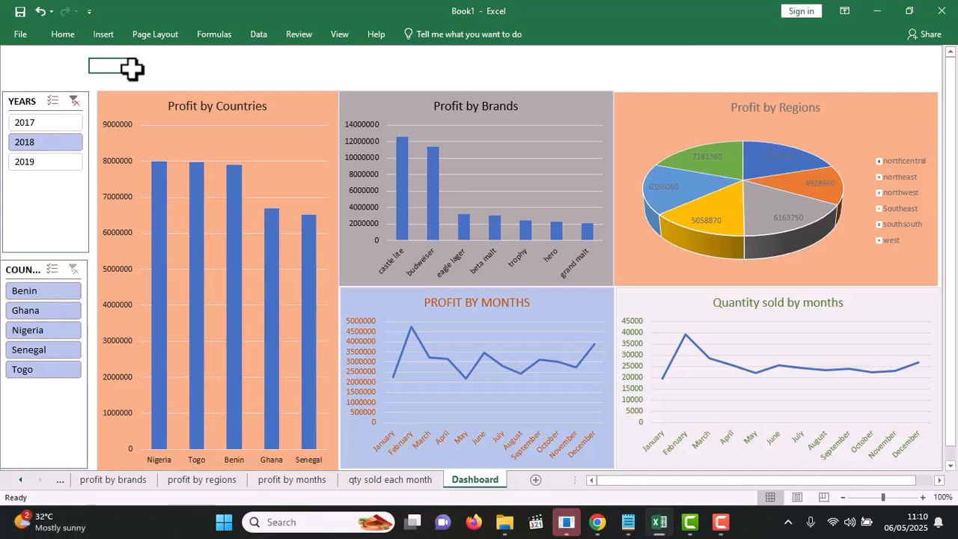
click(130, 97)
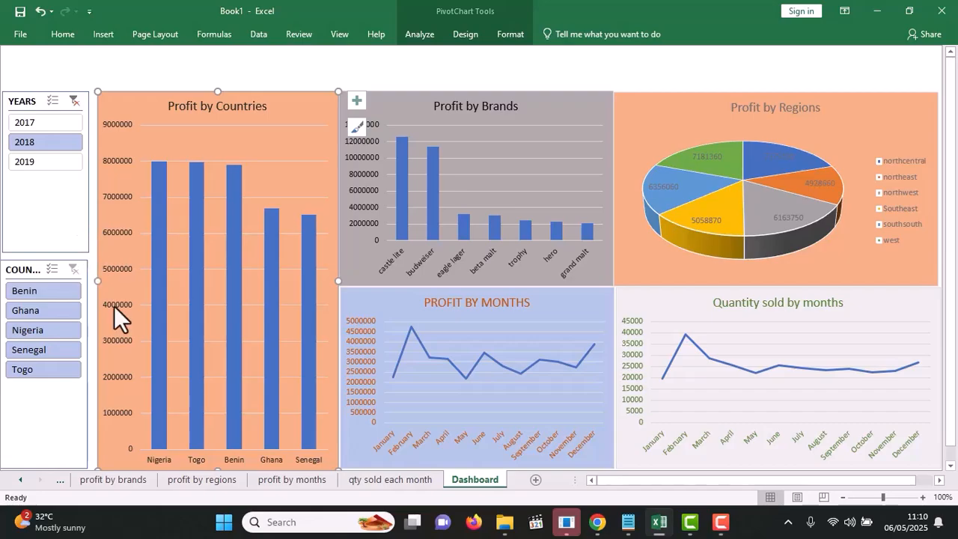
drag(95, 271, 89, 280)
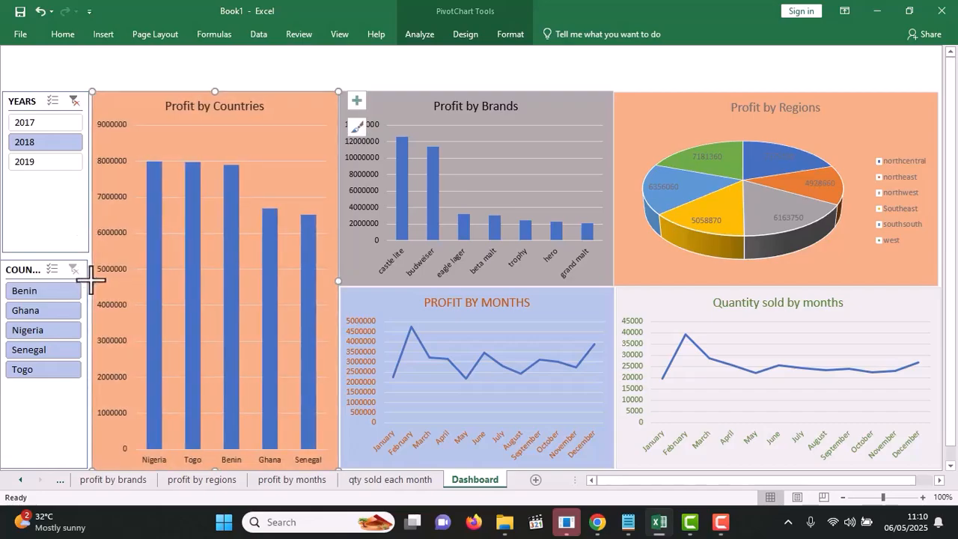
click(266, 73)
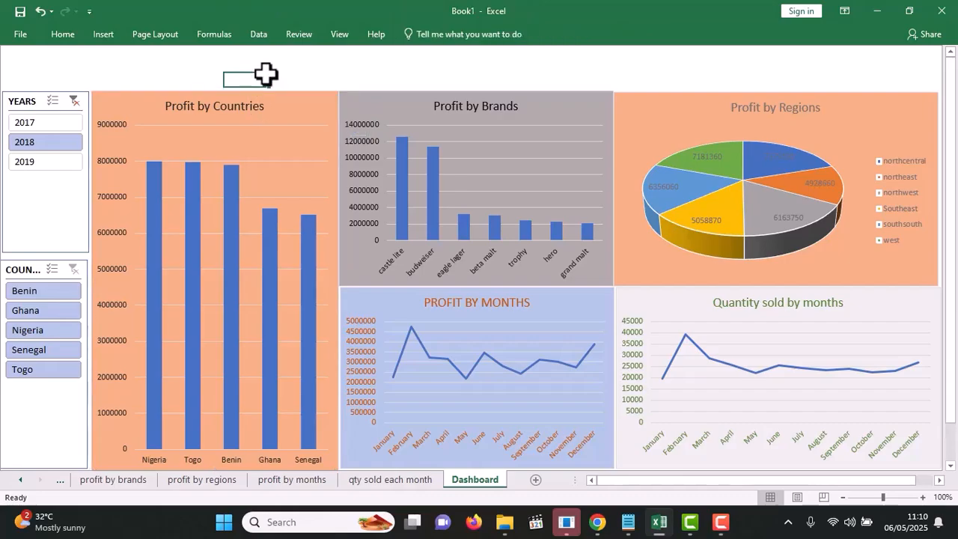
Insert a long, thin text box in the free space above the Profit by Countries and Profit by Brands charts
click(103, 35)
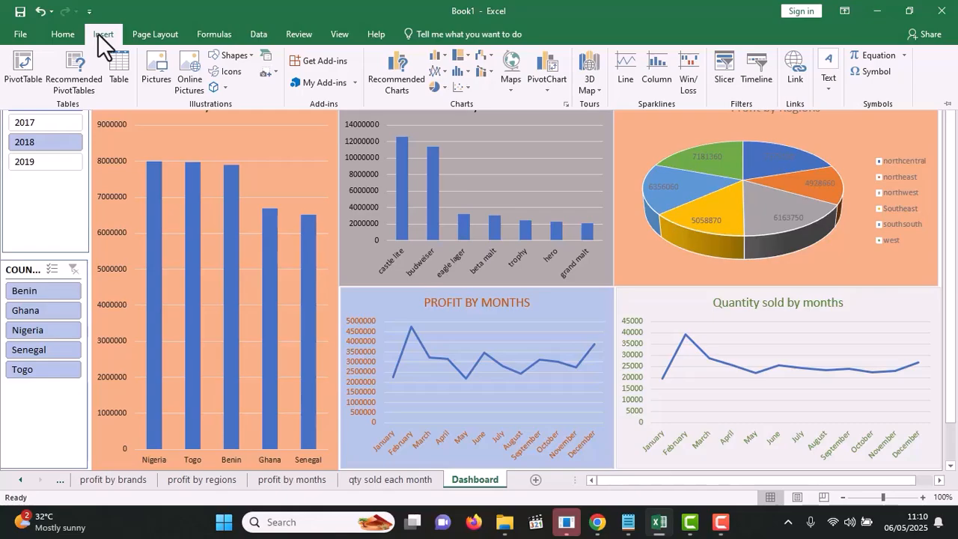
click(827, 88)
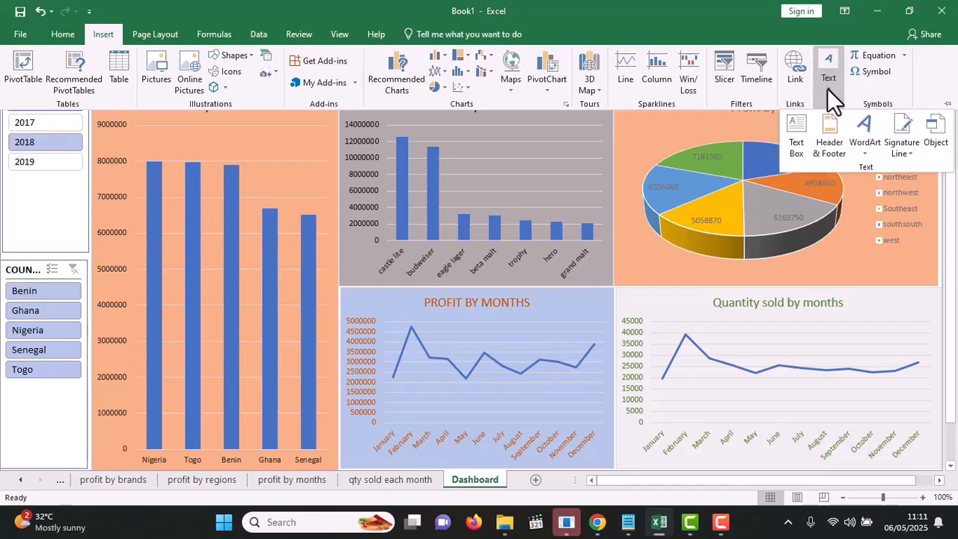
click(797, 134)
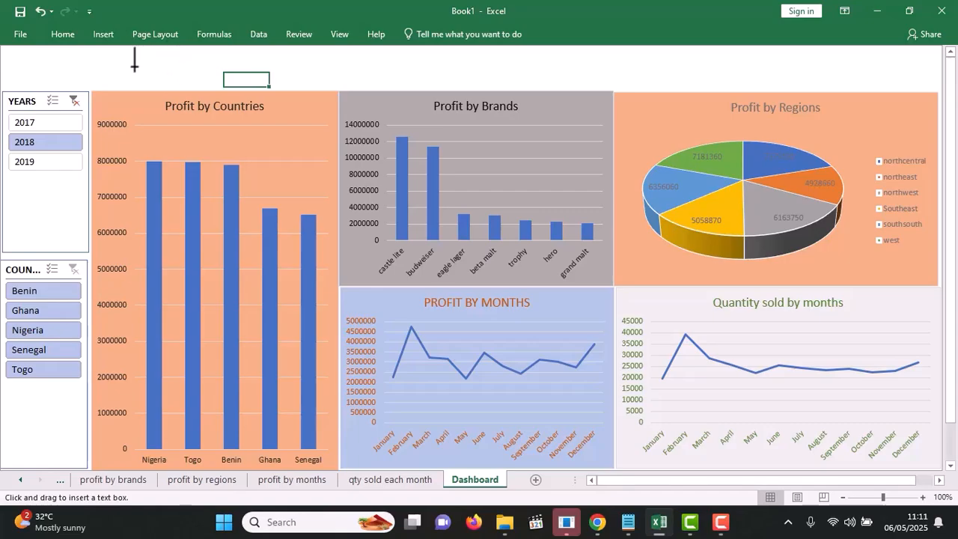
key(Escape)
mouse_move(109, 67)
mouse_down()
mouse_move(338, 68)
mouse_move(492, 80)
mouse_up()
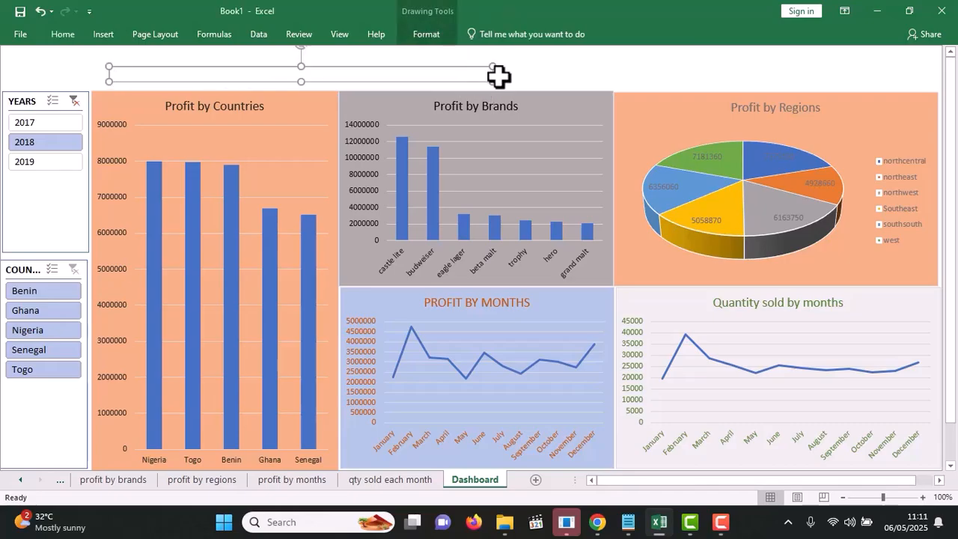
Reposition and stretch the text box to span the Profit by Countries and Profit by Brands charts, and increase its height to fill the gap above them
drag(496, 75, 554, 73)
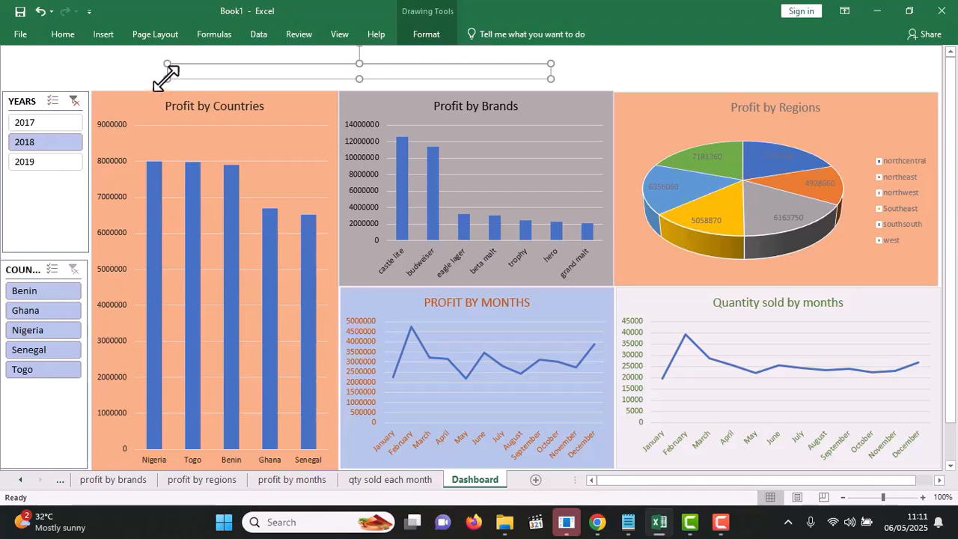
click(150, 77)
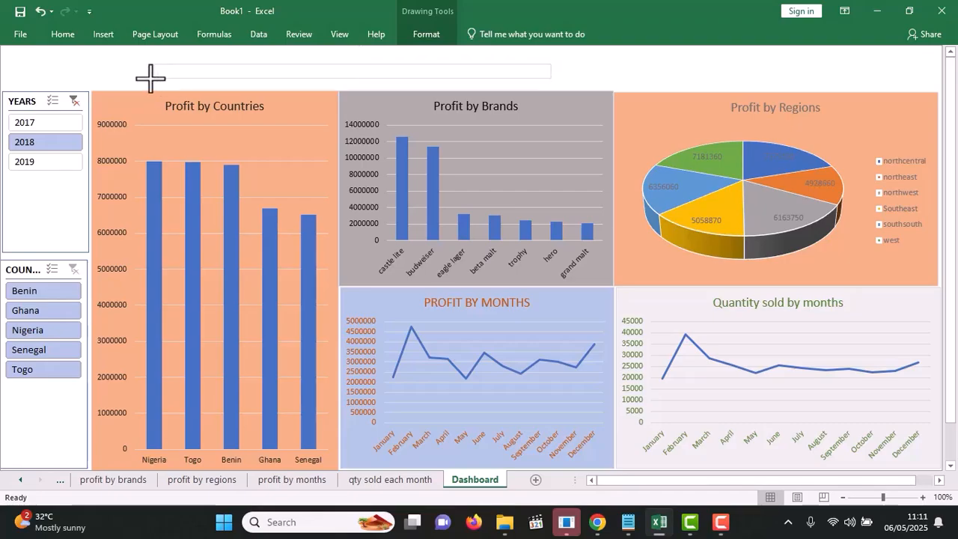
click(88, 79)
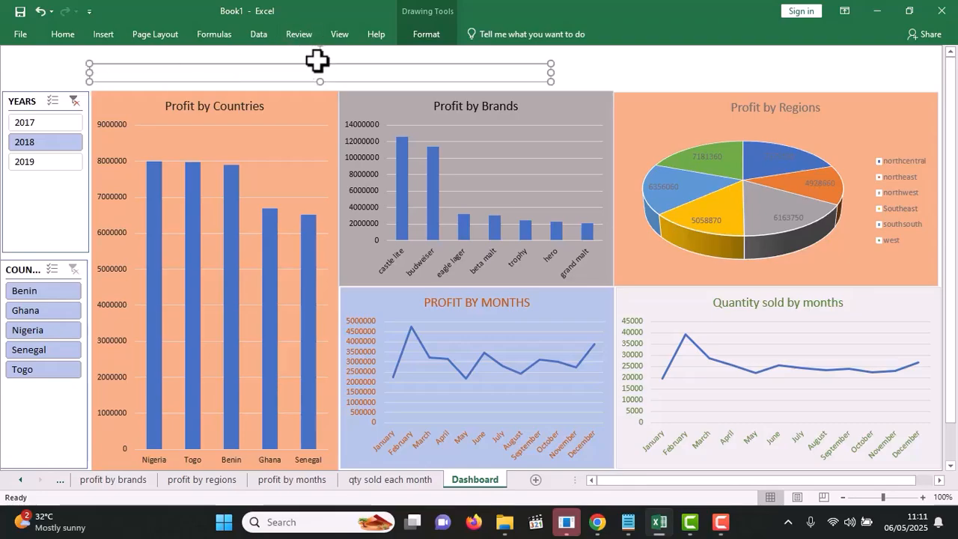
drag(321, 81, 320, 88)
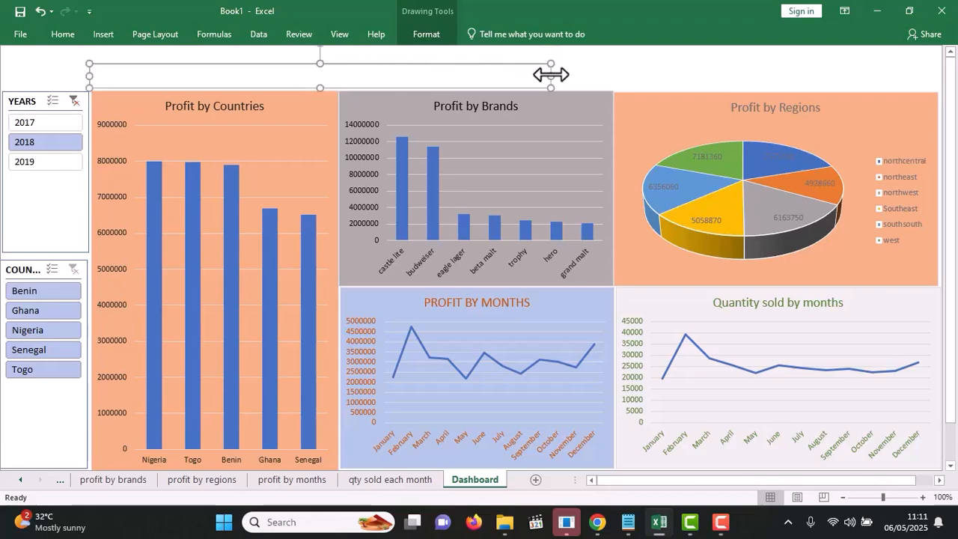
drag(552, 74, 612, 68)
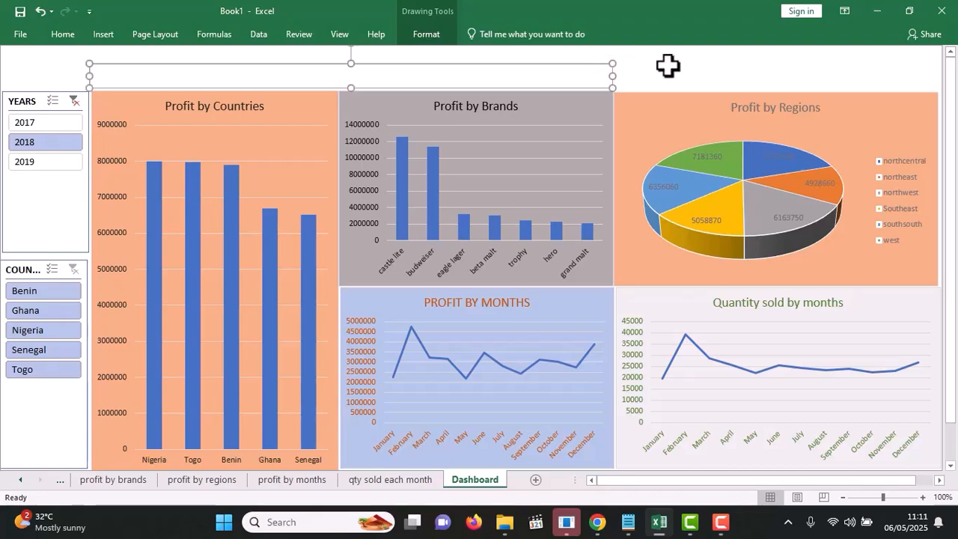
click(436, 84)
click(350, 62)
drag(350, 62, 349, 52)
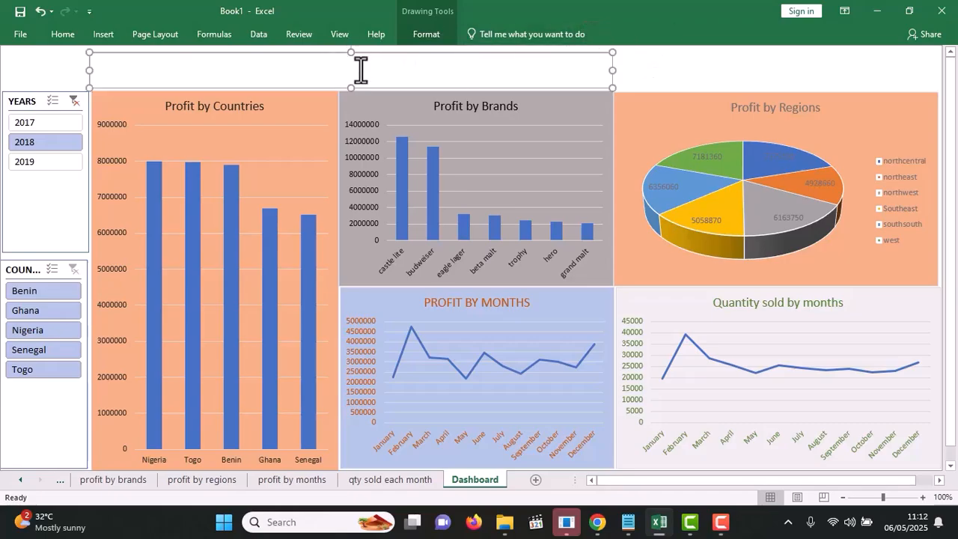
Enter the title BREWERY DATA DASHBOARD in the text box and set its font size to 20
text(BREWER)
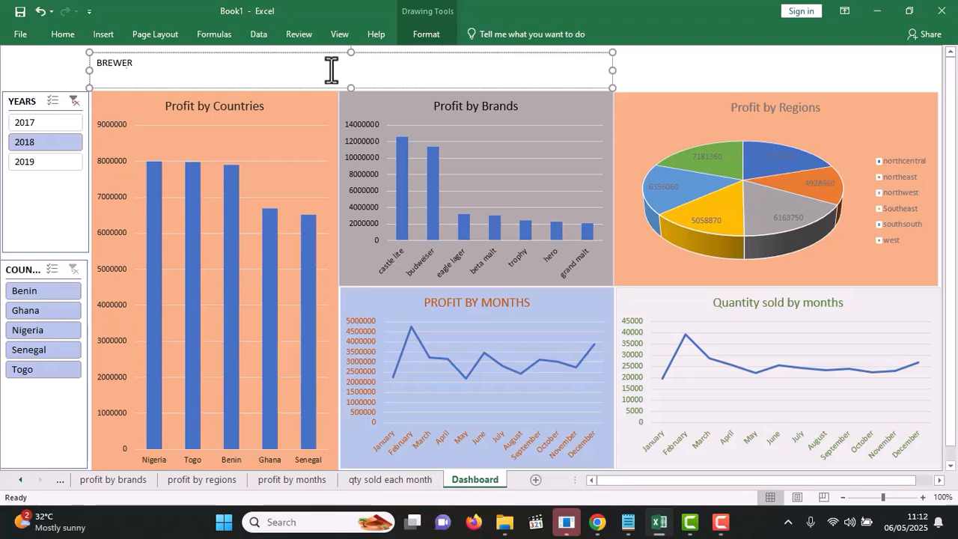
text(Y DATA DASHBOARD)
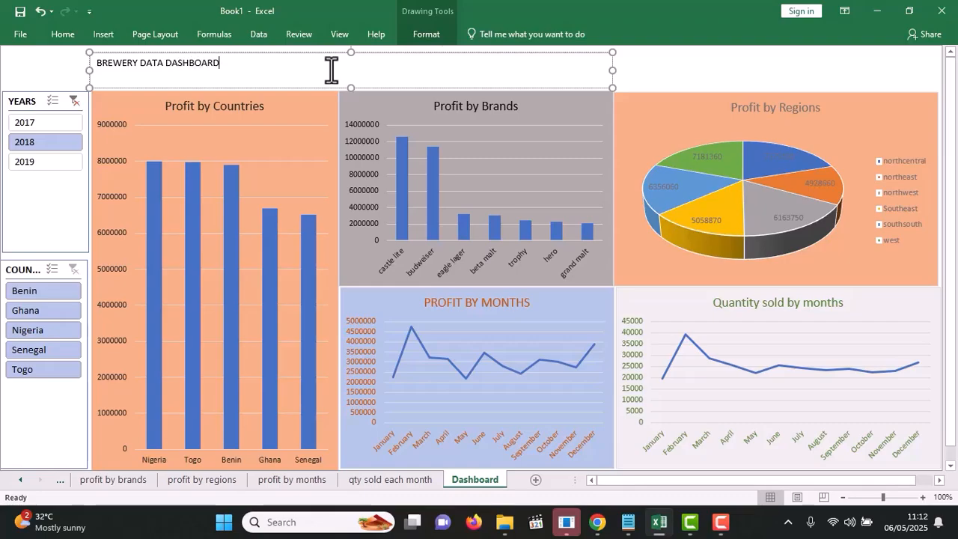
drag(221, 69, 73, 42)
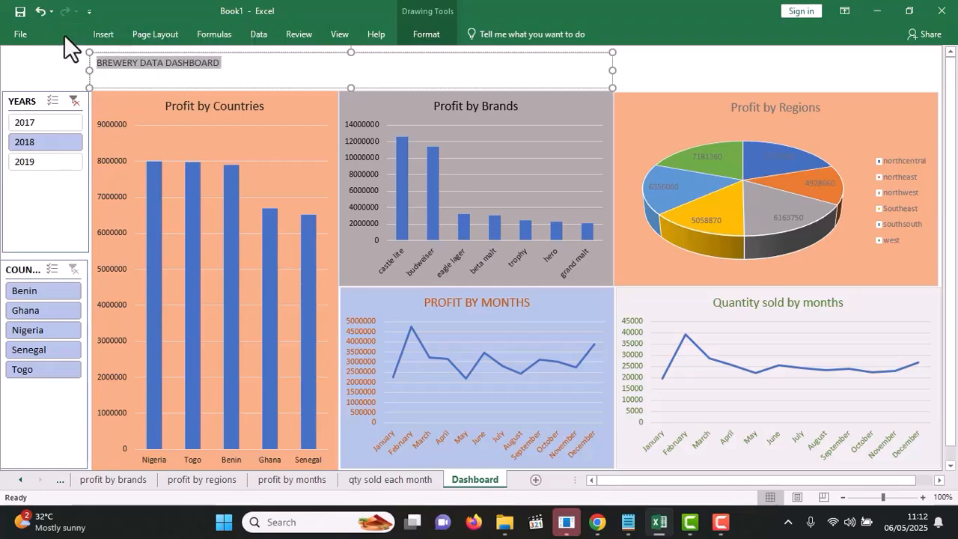
click(63, 34)
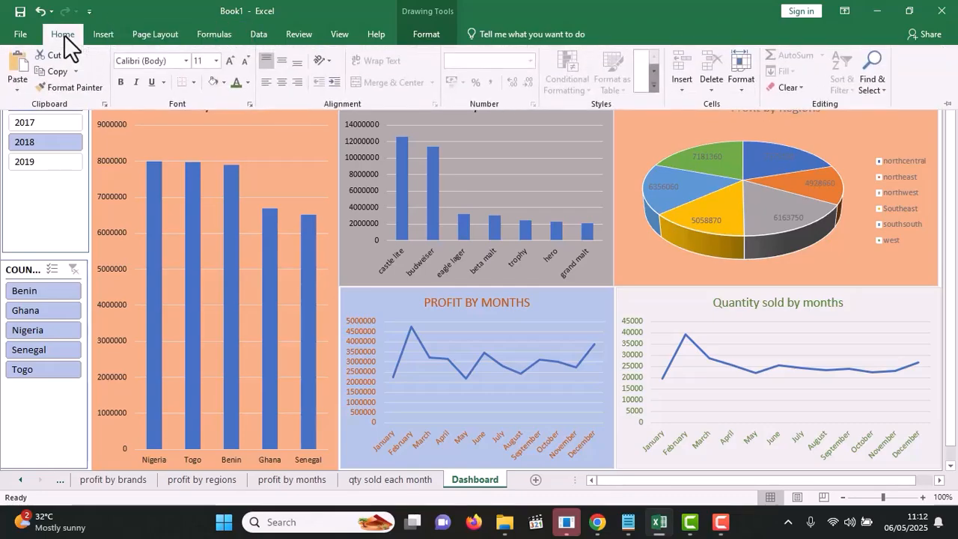
click(216, 60)
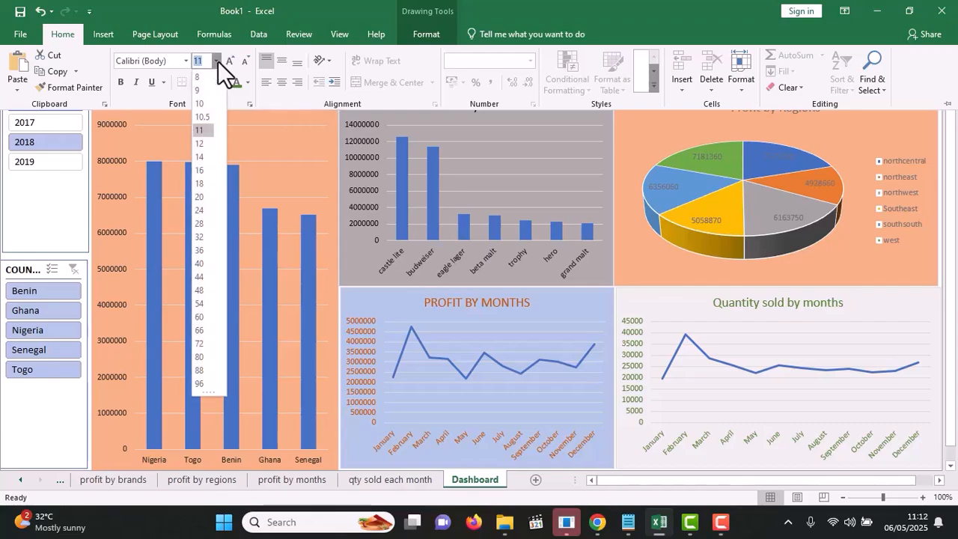
click(200, 197)
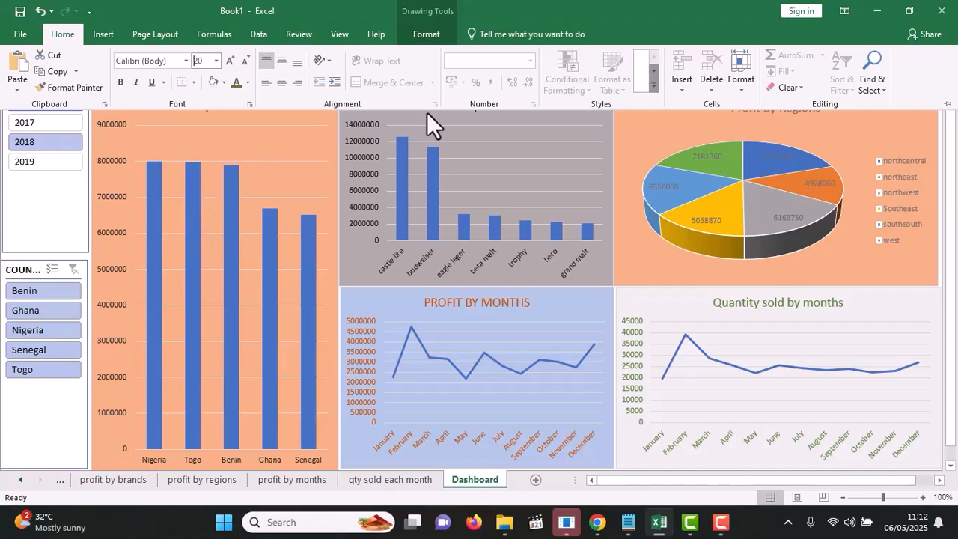
click(662, 306)
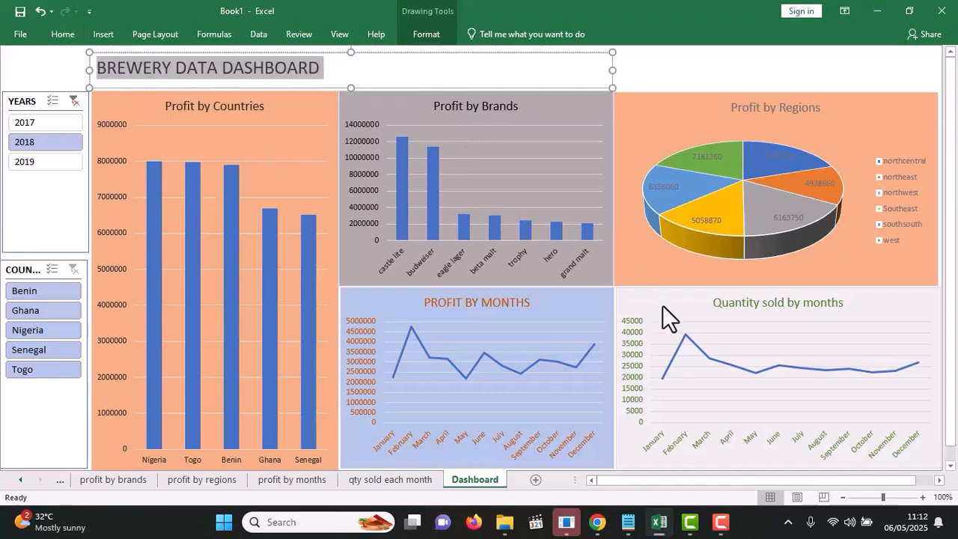
Align the BREWERY DATA DASHBOARD title to the vertical middle of the text box and center it horizontally
click(410, 73)
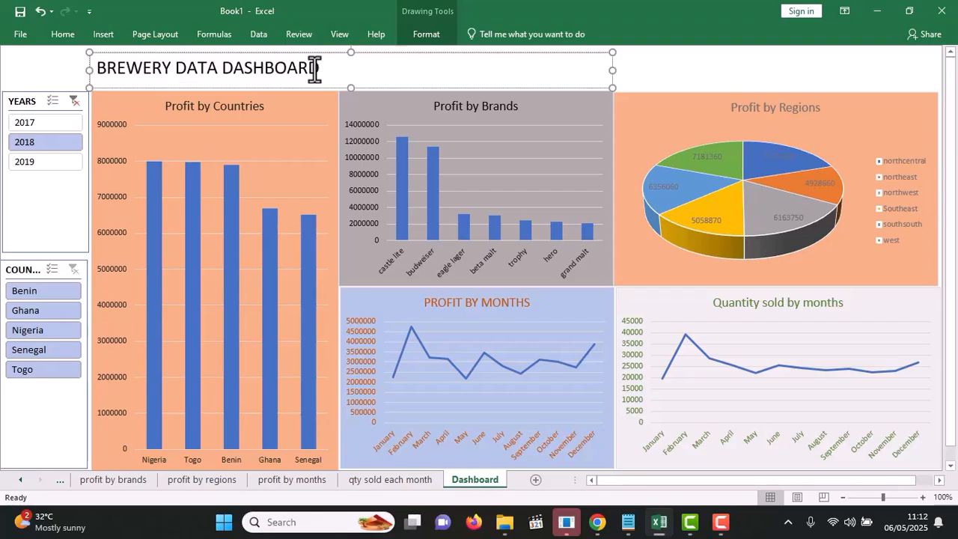
drag(321, 70, 137, 90)
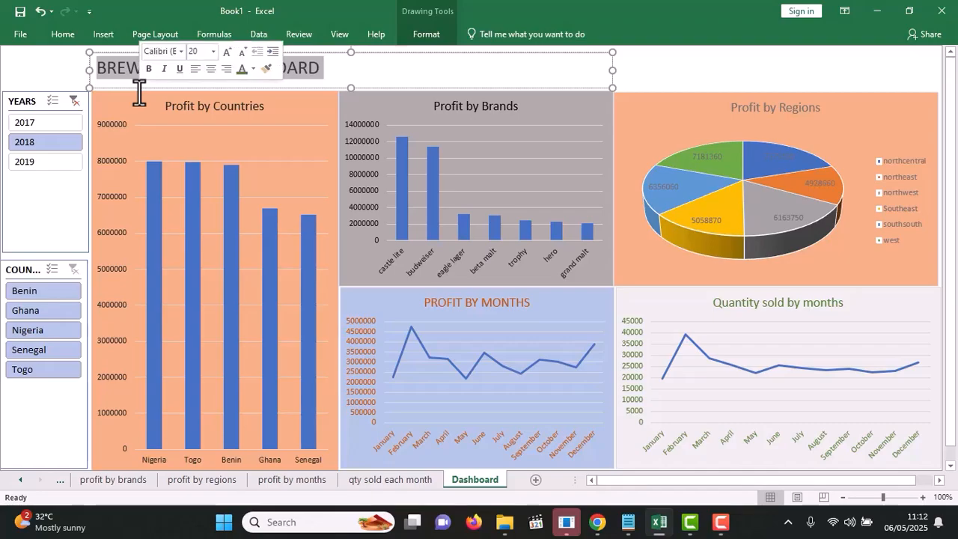
click(58, 30)
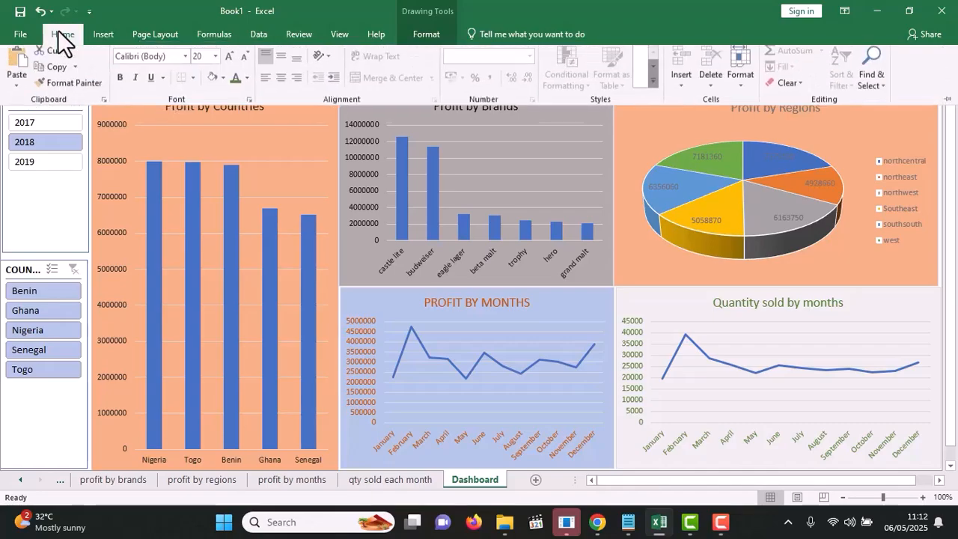
click(284, 59)
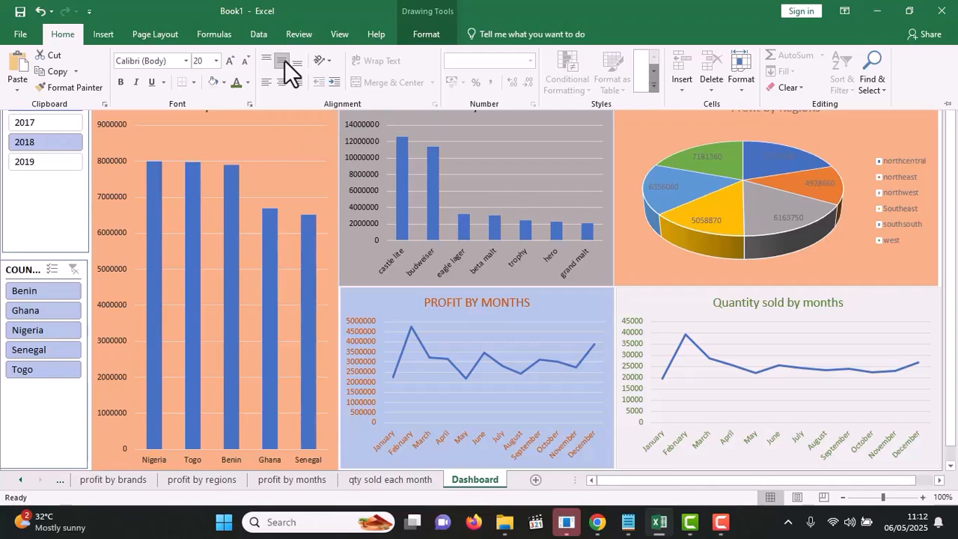
click(638, 124)
click(392, 79)
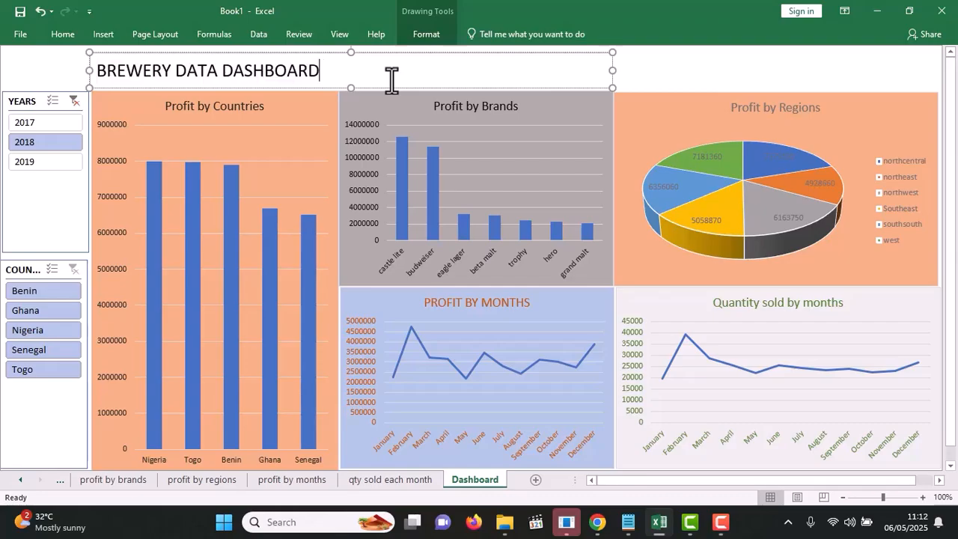
drag(314, 73, 90, 35)
click(70, 35)
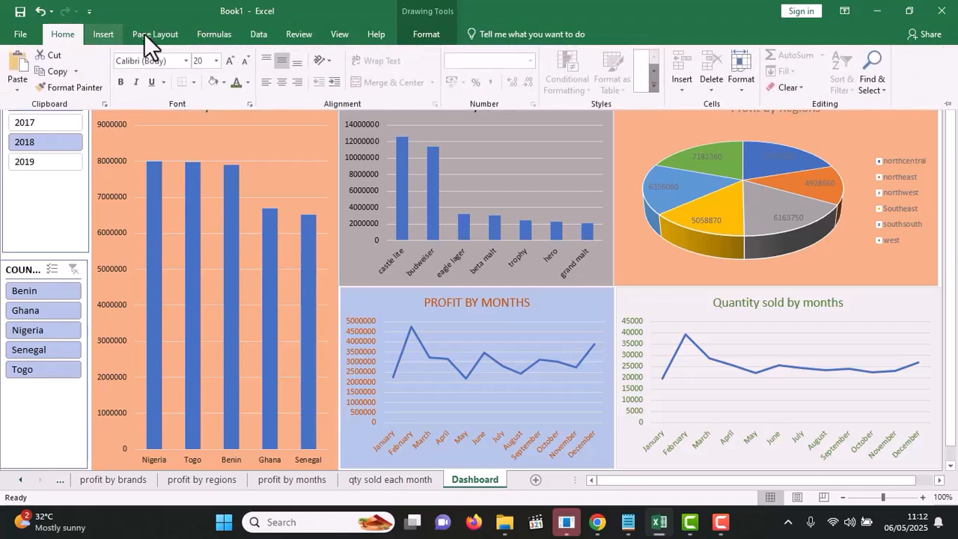
click(283, 84)
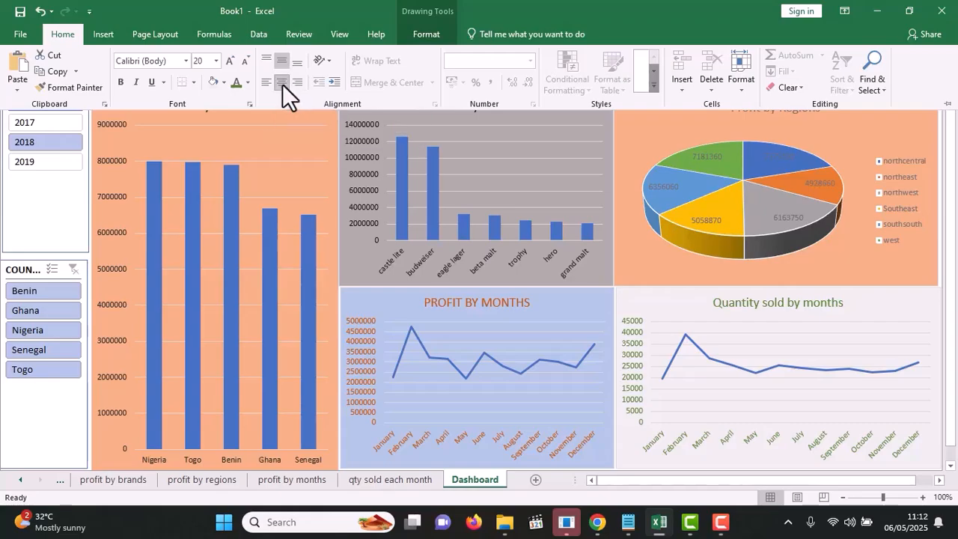
click(641, 127)
Fill the BREWERY DATA DASHBOARD text box with dark blue
click(534, 77)
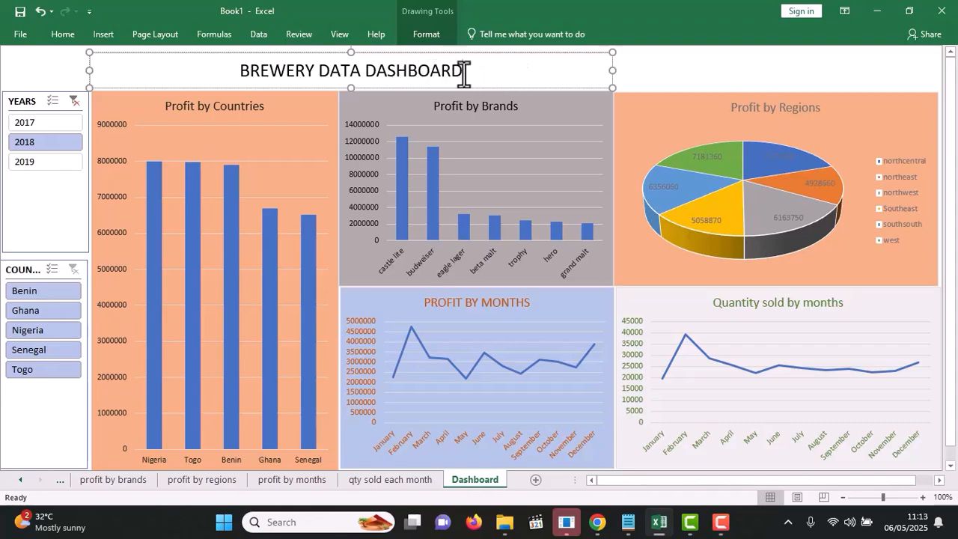
triple_click(379, 70)
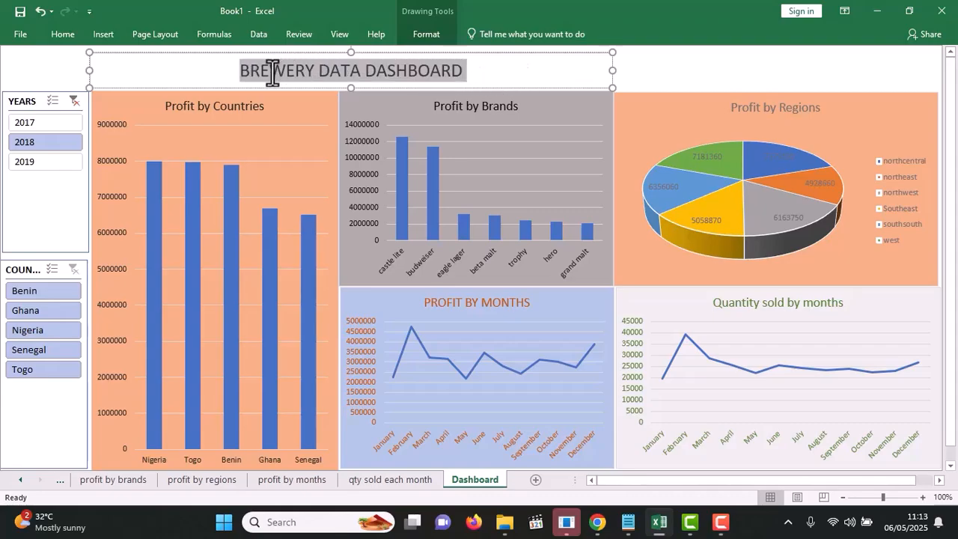
click(65, 34)
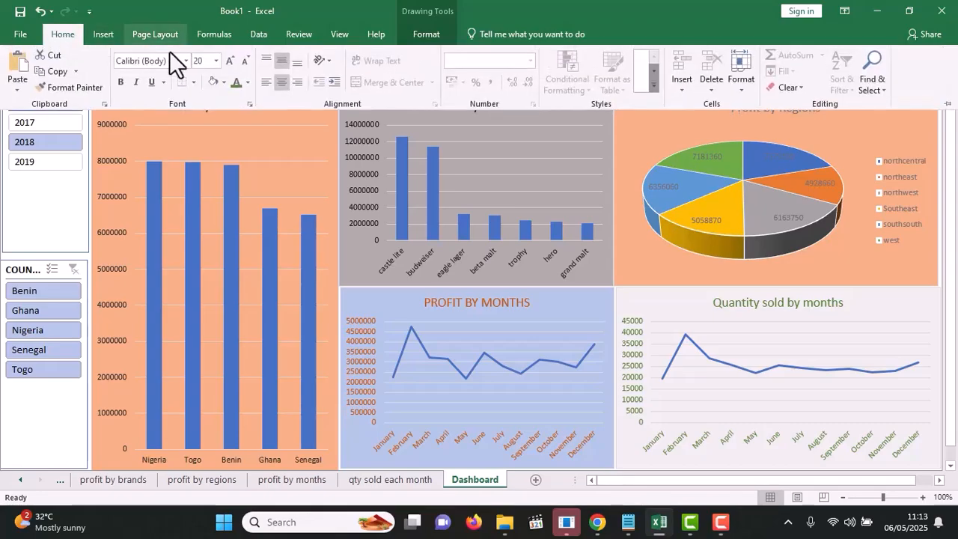
click(224, 83)
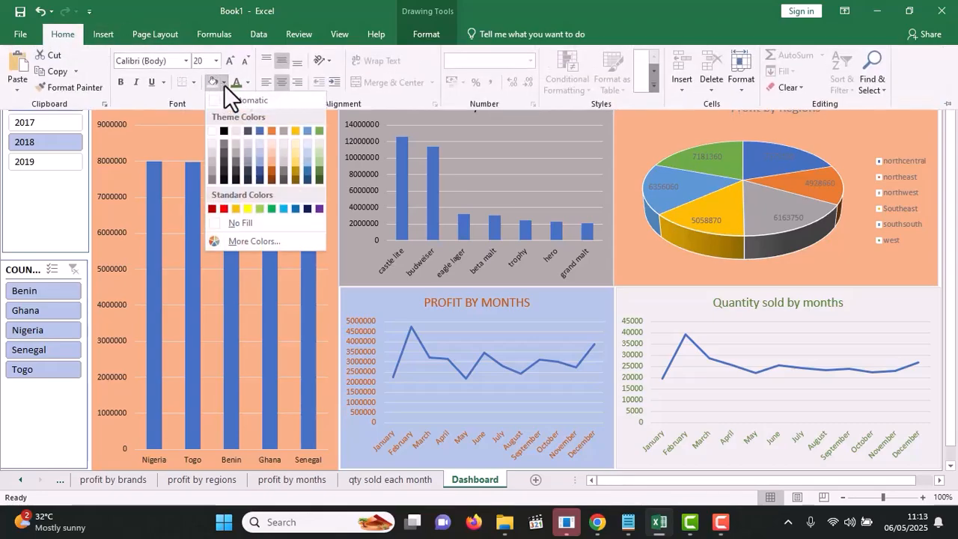
click(309, 177)
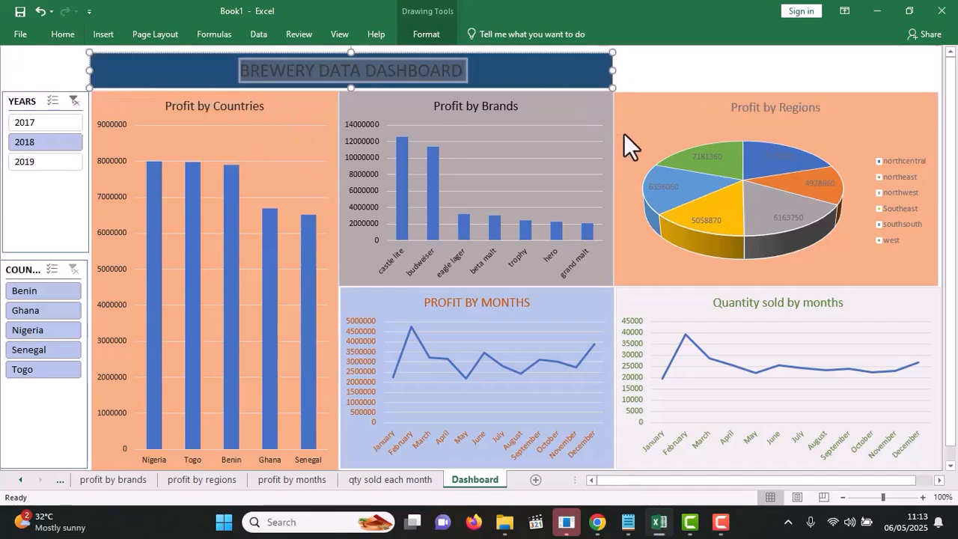
Try to change the font colour of the BREWERY DATA DASHBOARD title to gray
click(541, 71)
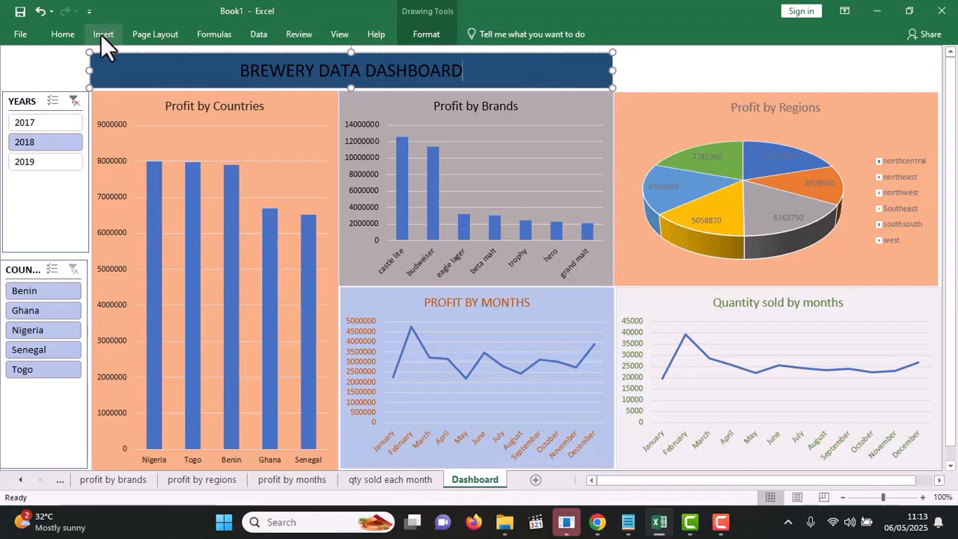
click(63, 34)
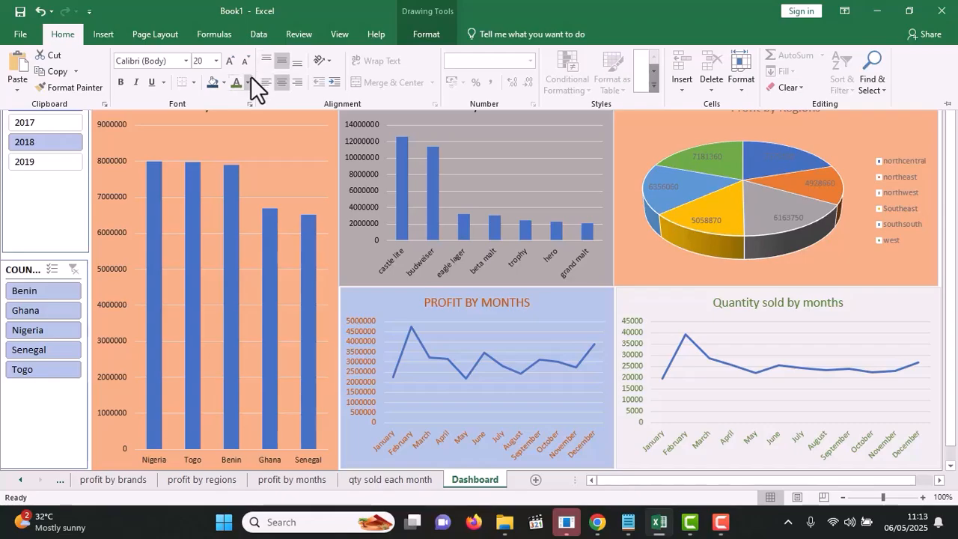
click(248, 82)
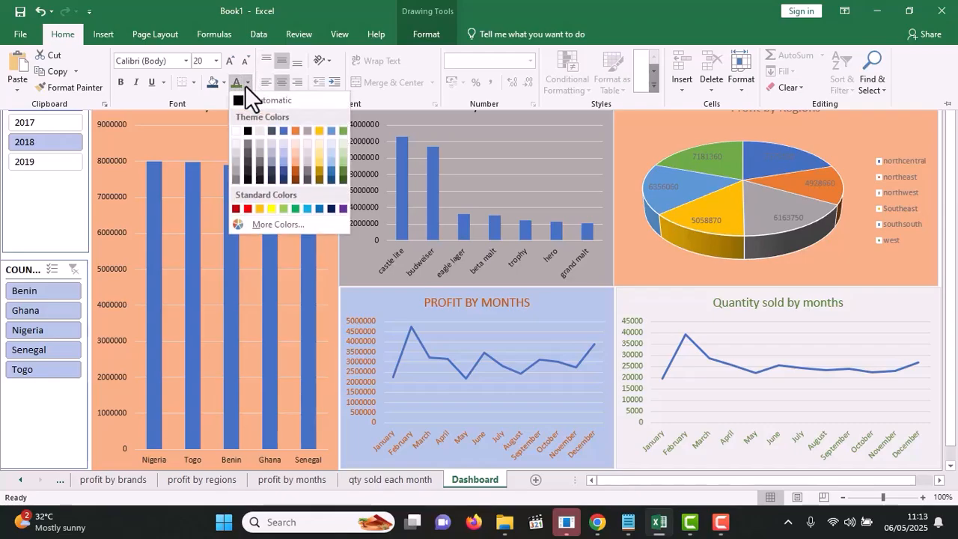
click(305, 161)
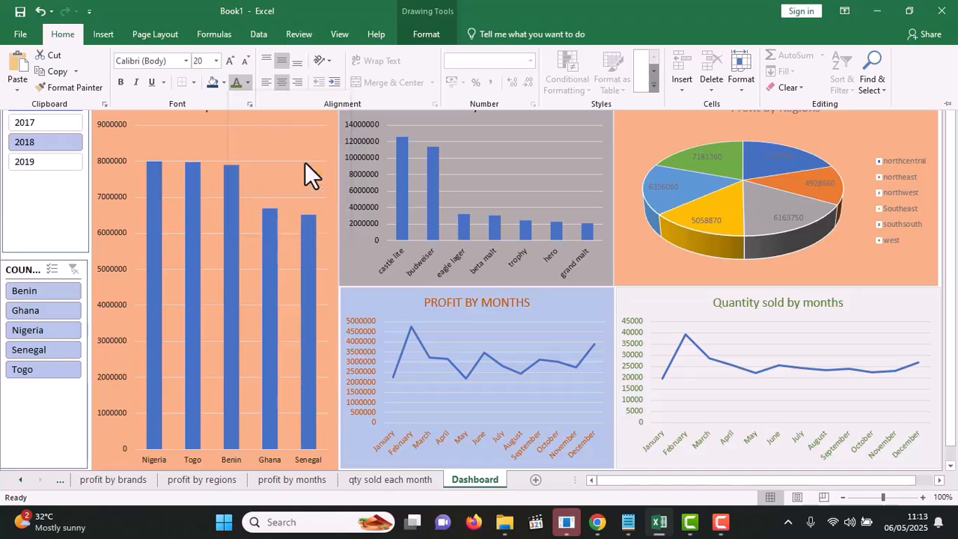
click(631, 128)
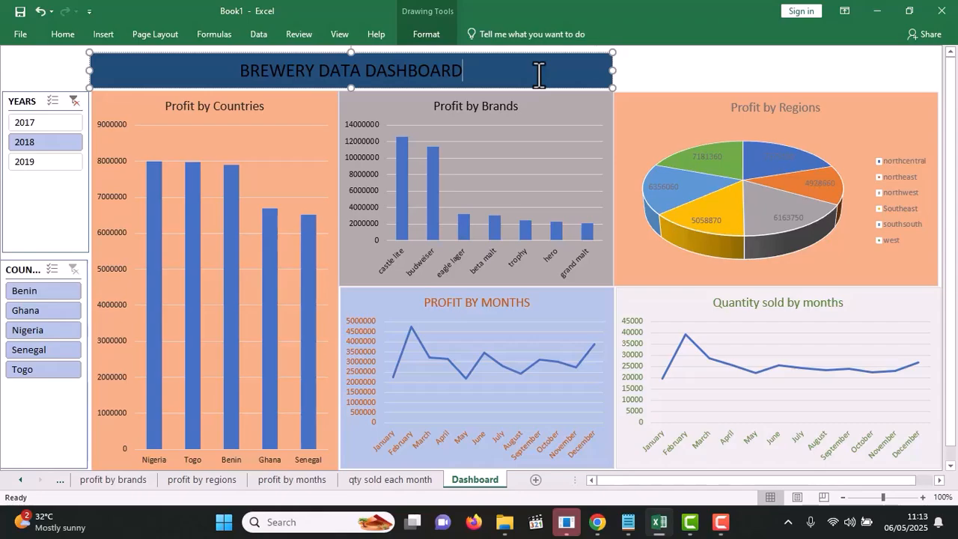
Change the fill of the BREWERY DATA DASHBOARD text box to a light blue theme colour
click(59, 36)
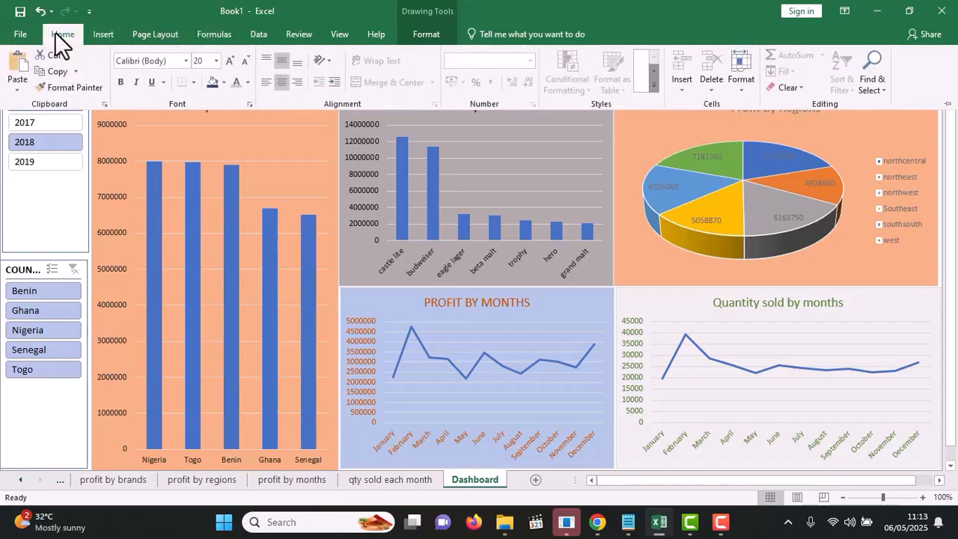
click(222, 83)
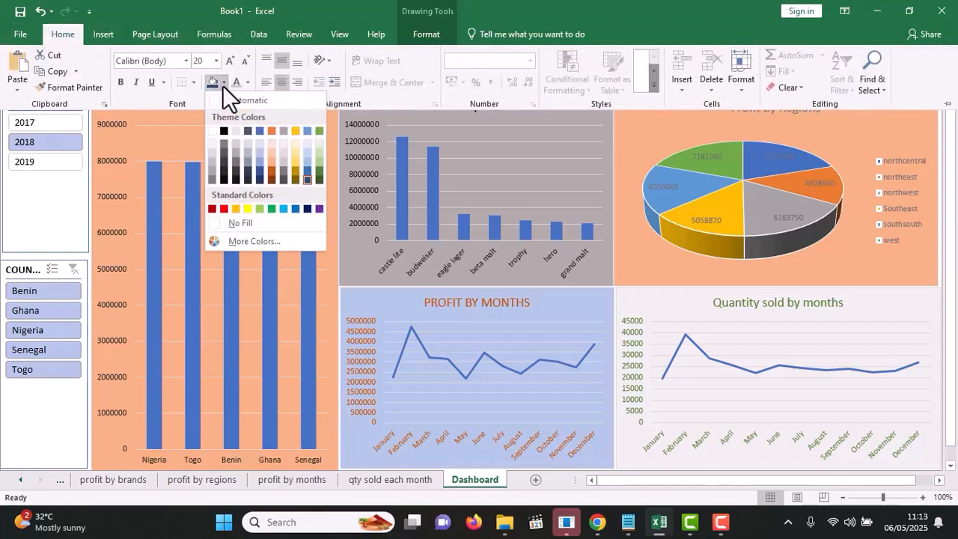
click(260, 162)
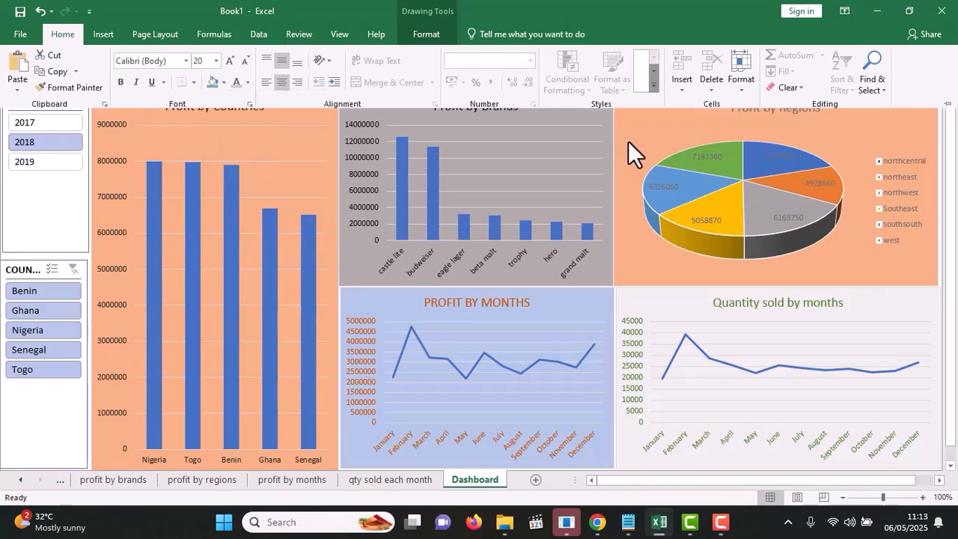
click(628, 141)
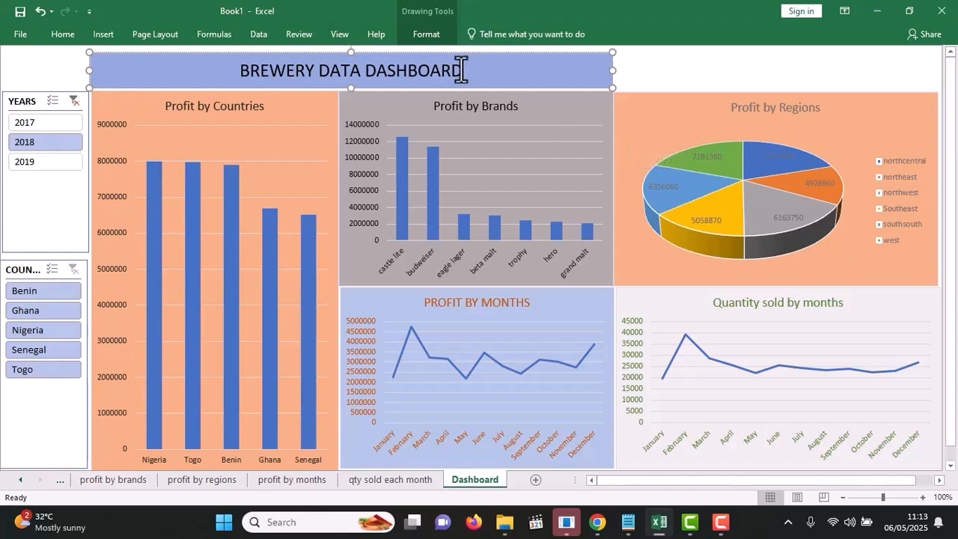
Change the font colour of the BREWERY DATA DASHBOARD title to a dark orange theme colour
drag(454, 70, 278, 94)
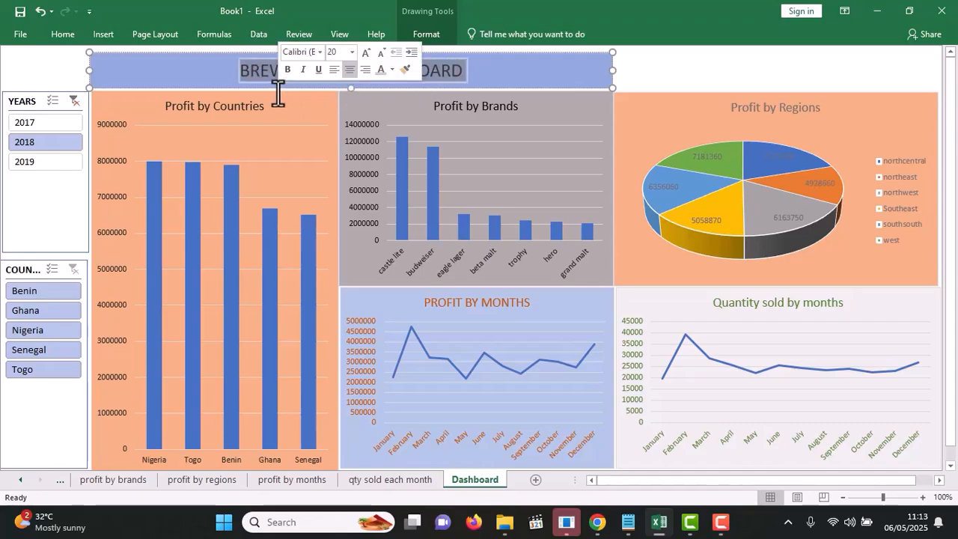
click(73, 36)
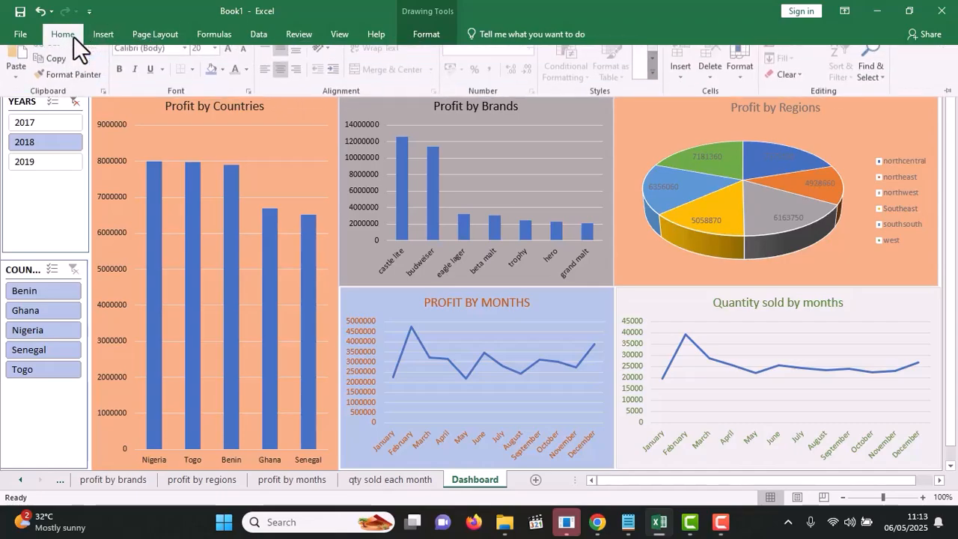
click(247, 82)
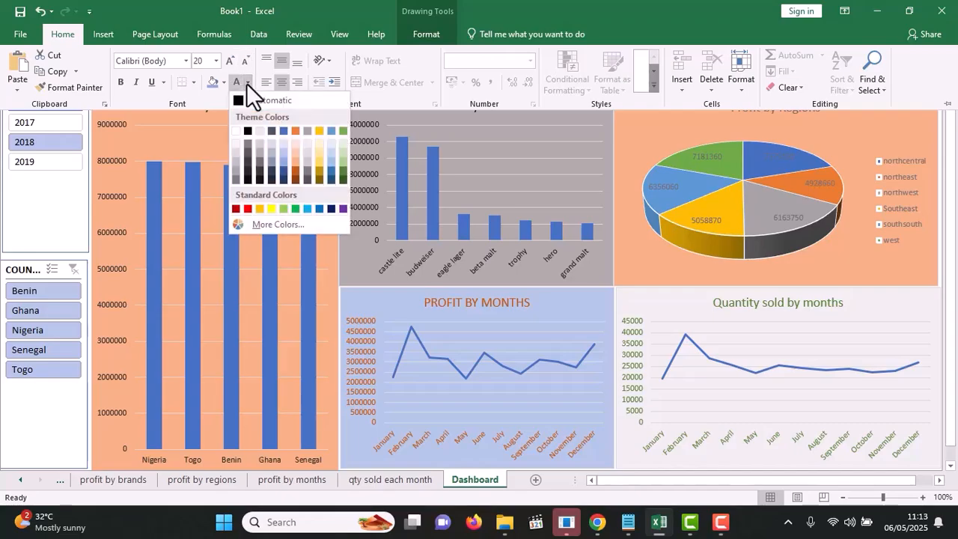
click(296, 170)
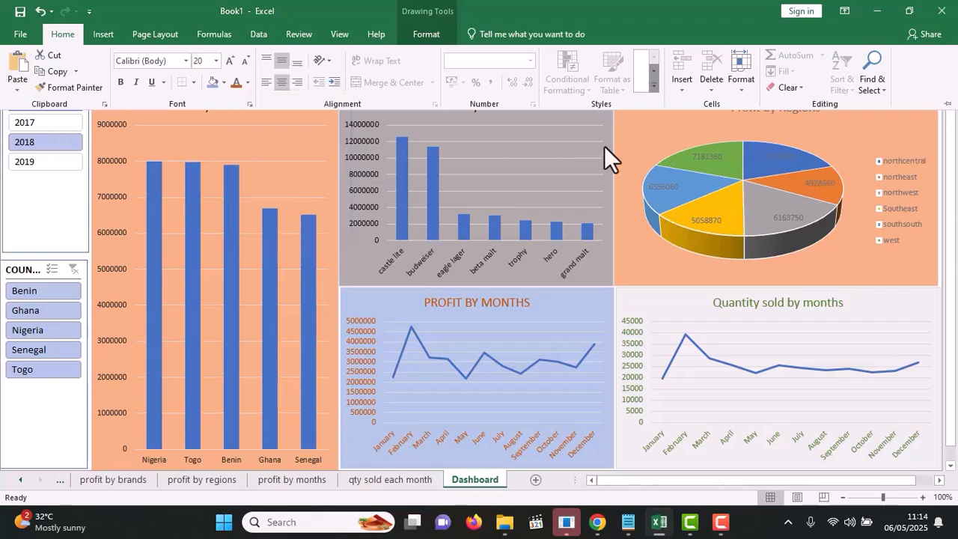
click(653, 134)
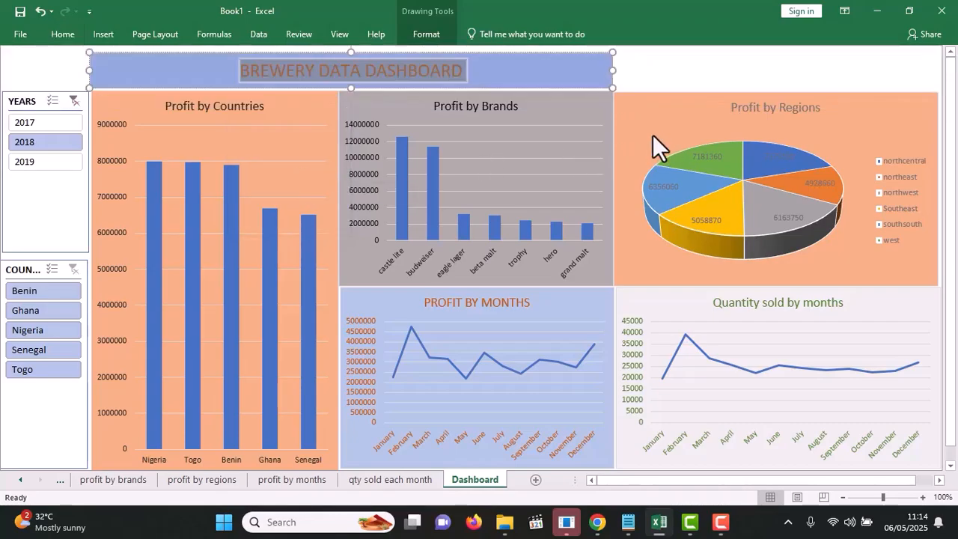
click(551, 74)
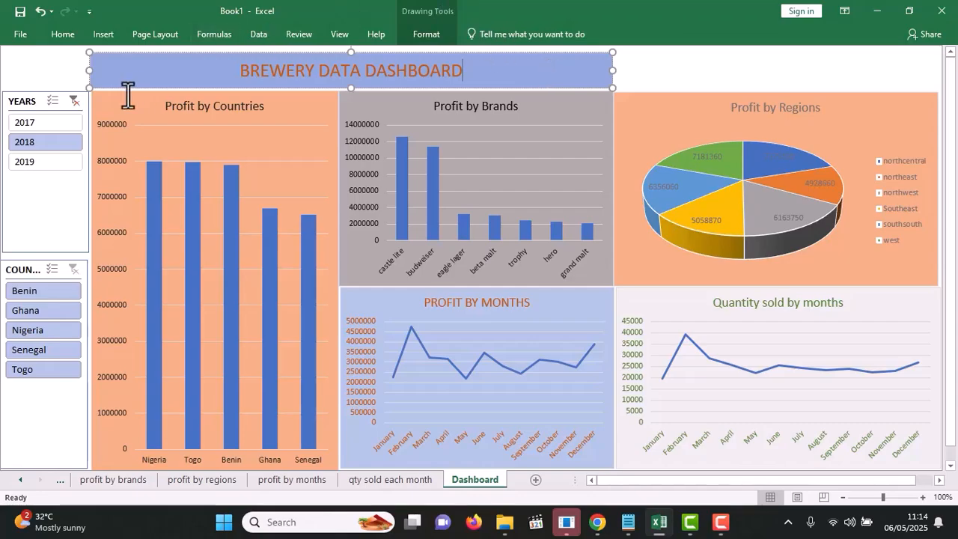
click(22, 72)
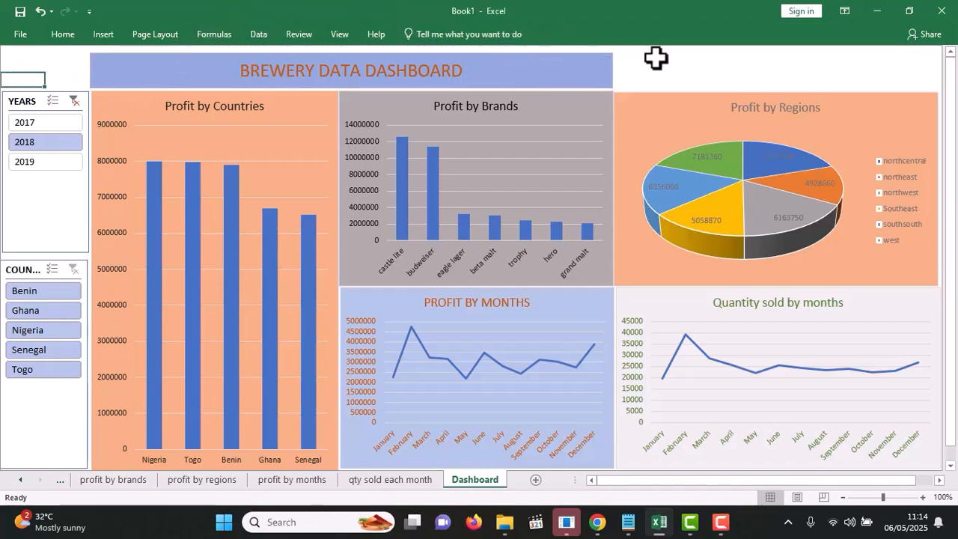
Extend the Profit by Regions chart upward so its upper edge lines up with that of the title banner
click(681, 72)
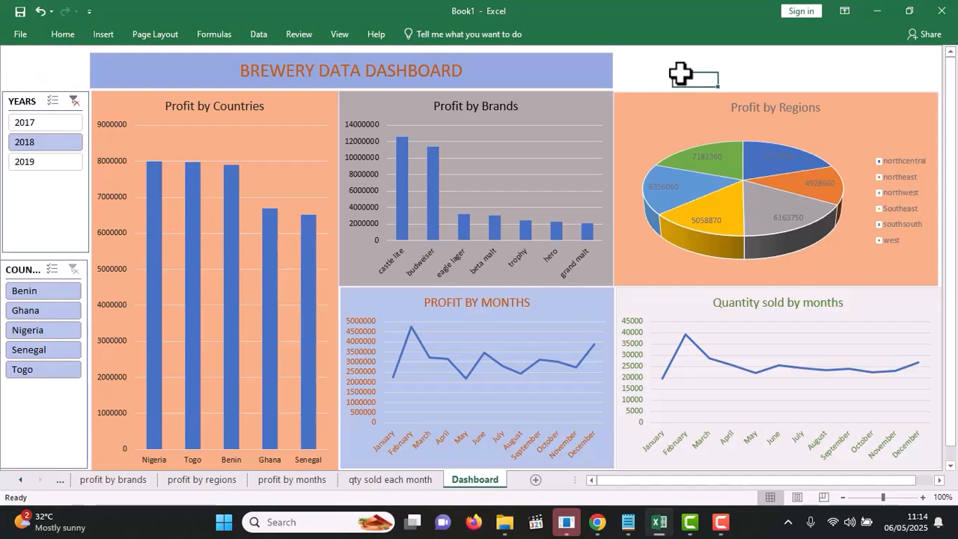
click(656, 127)
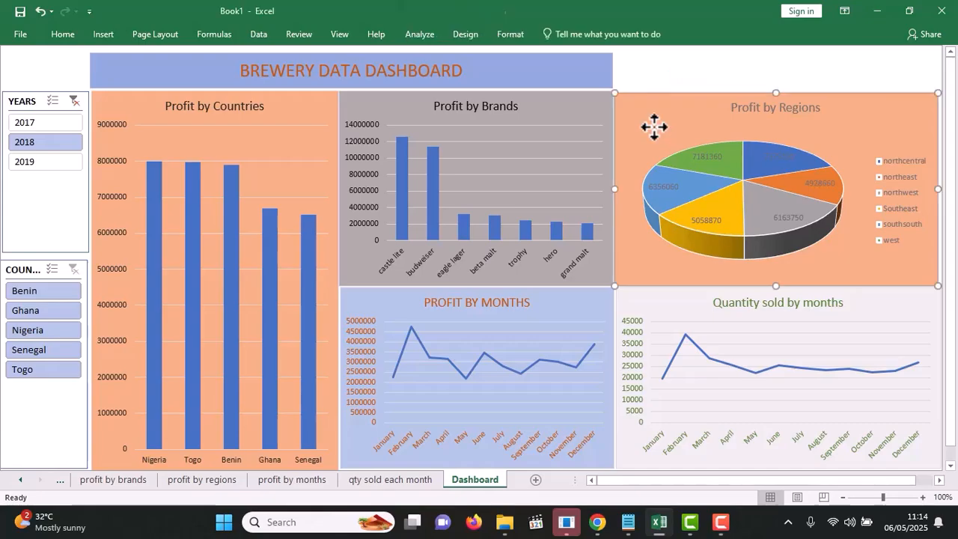
drag(778, 93, 770, 54)
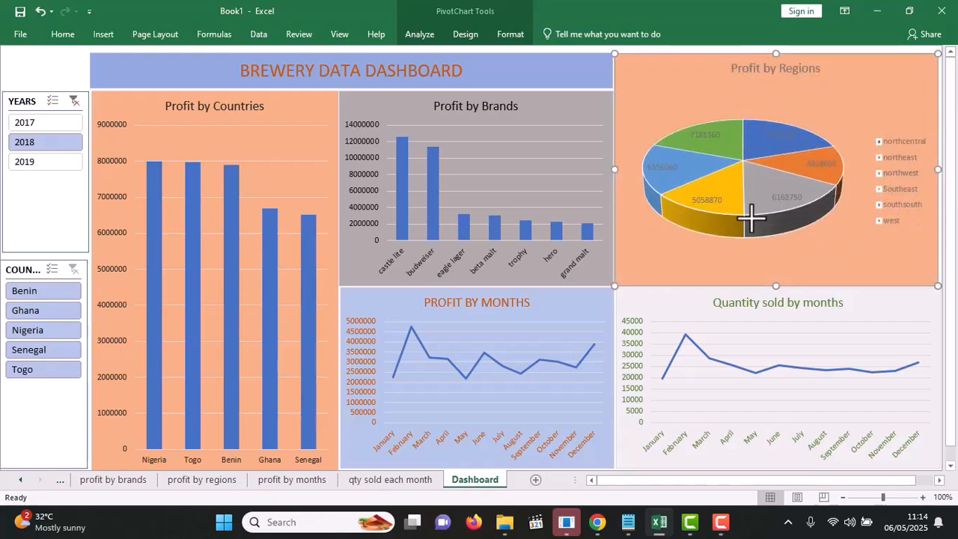
click(675, 300)
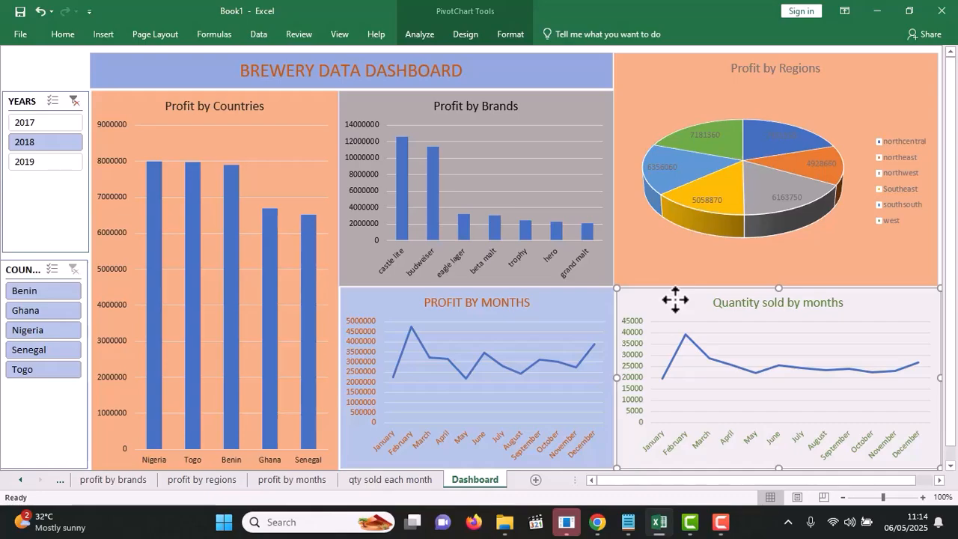
Test the YEARS slicer by filtering the dashboard to 2019 and switching back to 2018
mouse_move(149, 224)
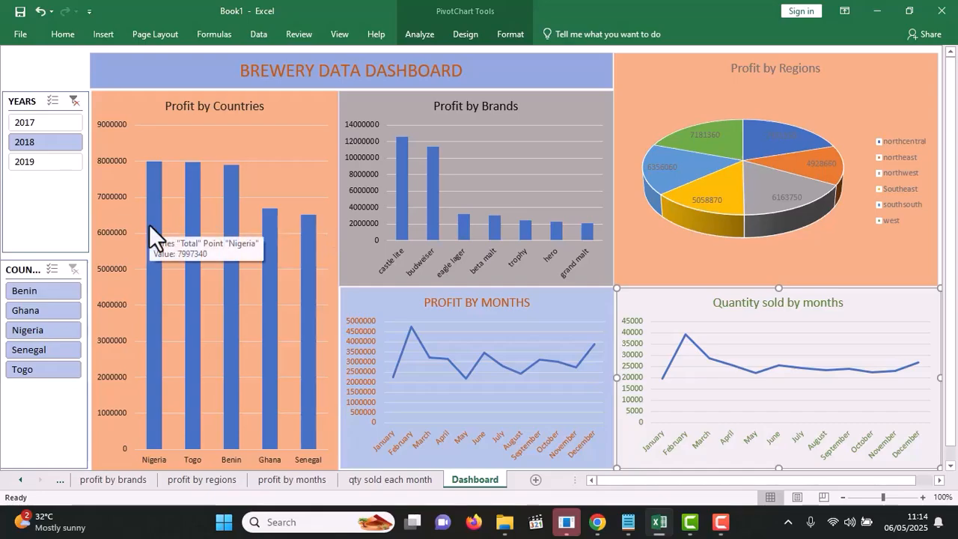
click(38, 164)
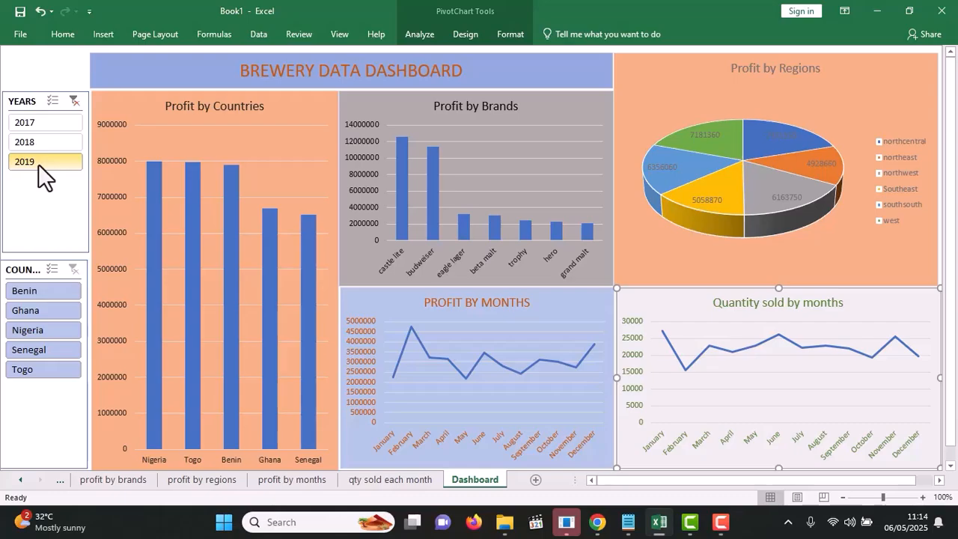
click(32, 140)
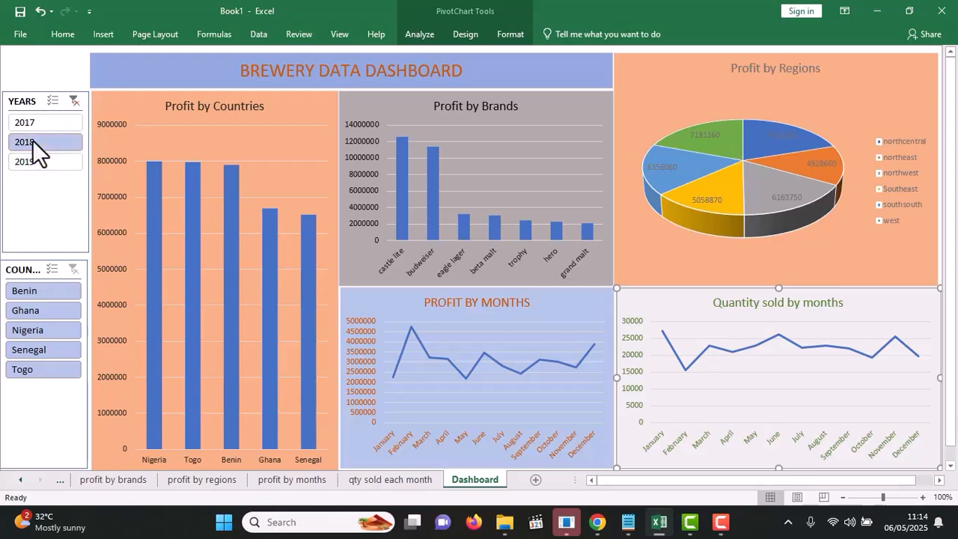